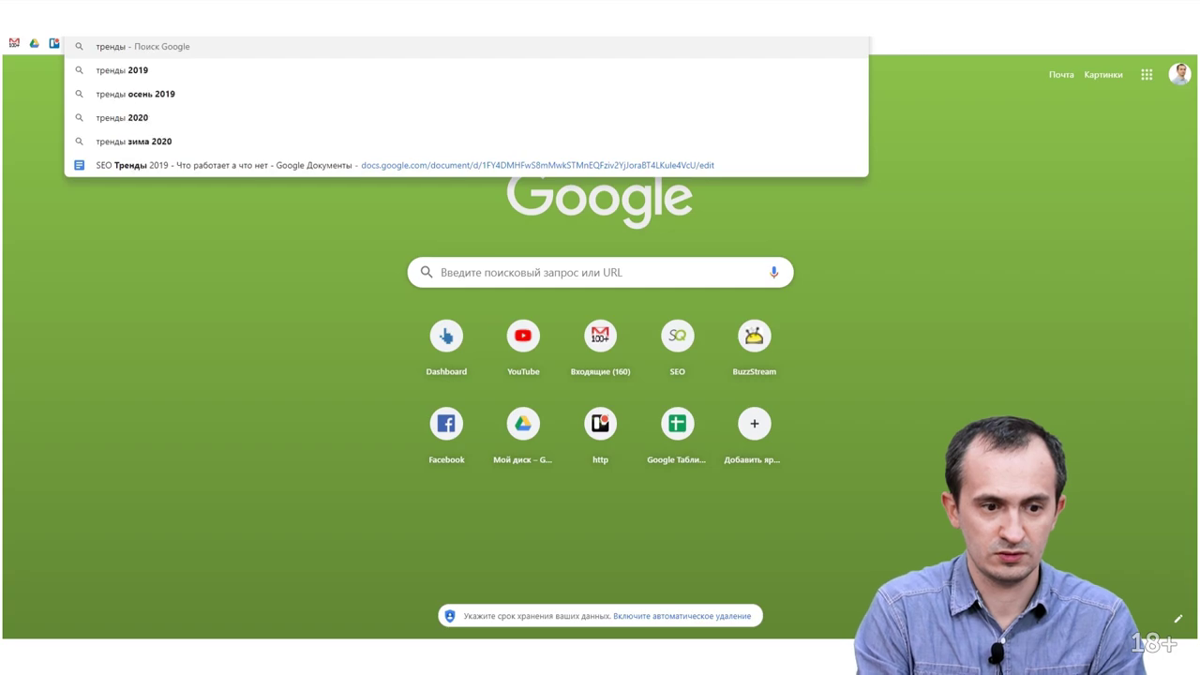
Open Google Trends from a Google search for "тренды гугл" and look up the query "том круз"
{"action": "key", "text": "Return"}
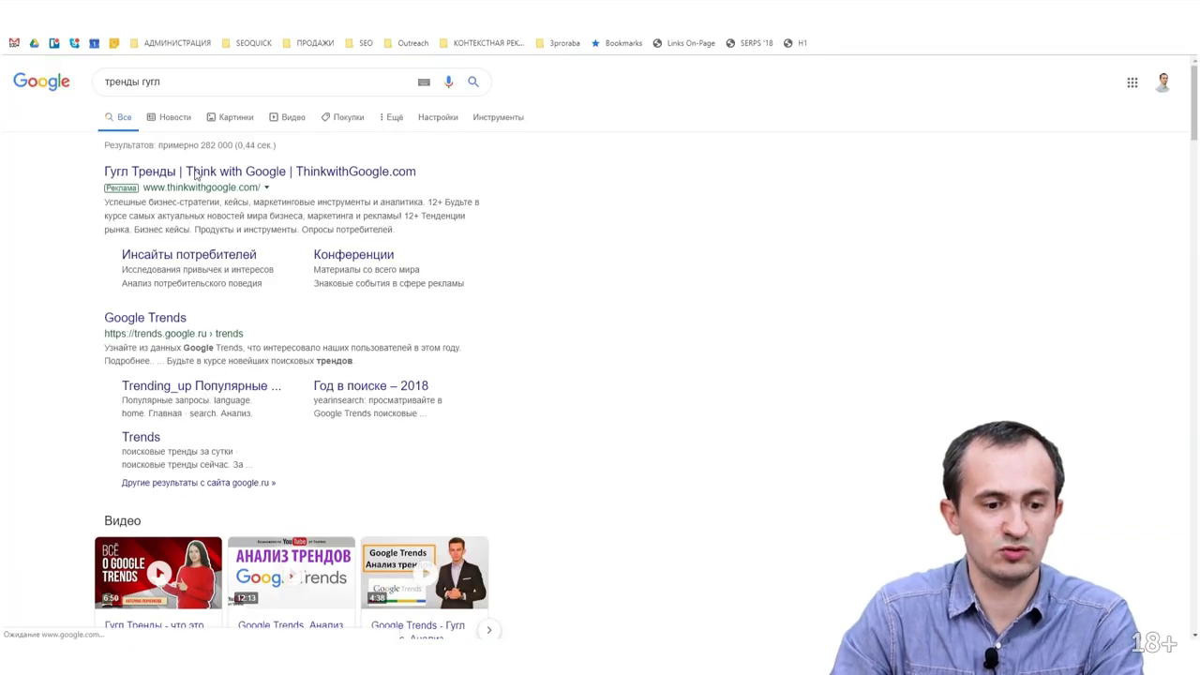
{"action": "left_click", "coordinate": [140, 316]}
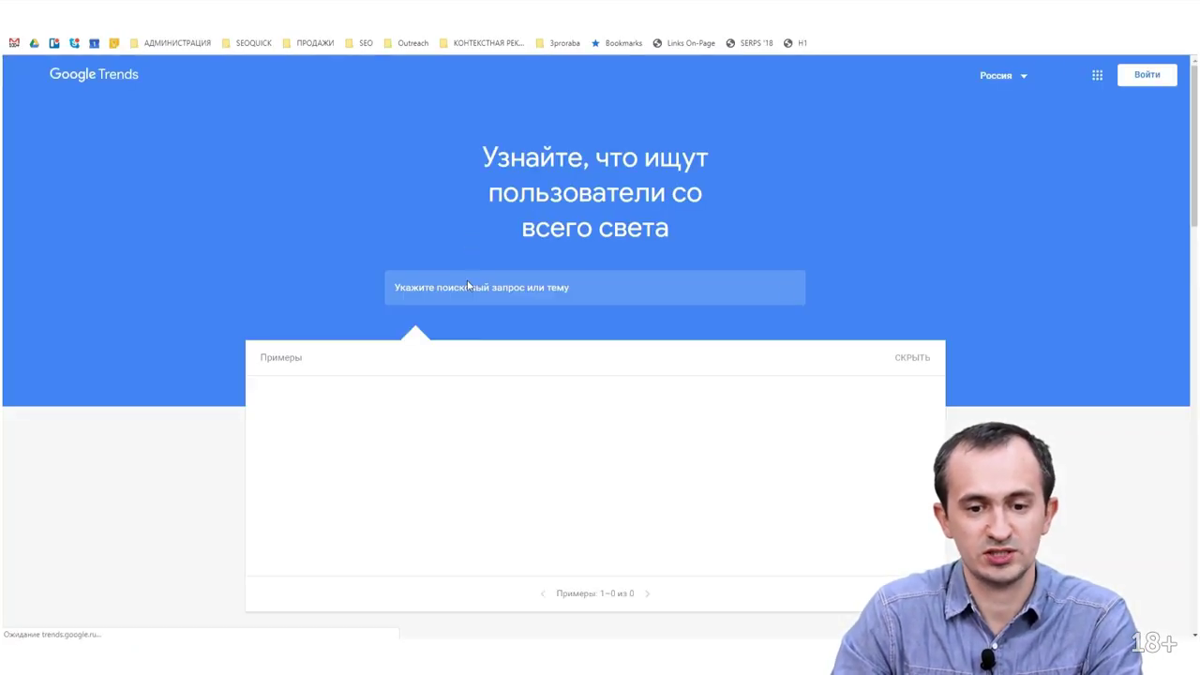
{"action": "left_click", "coordinate": [476, 278]}
{"action": "type", "text": "том"}
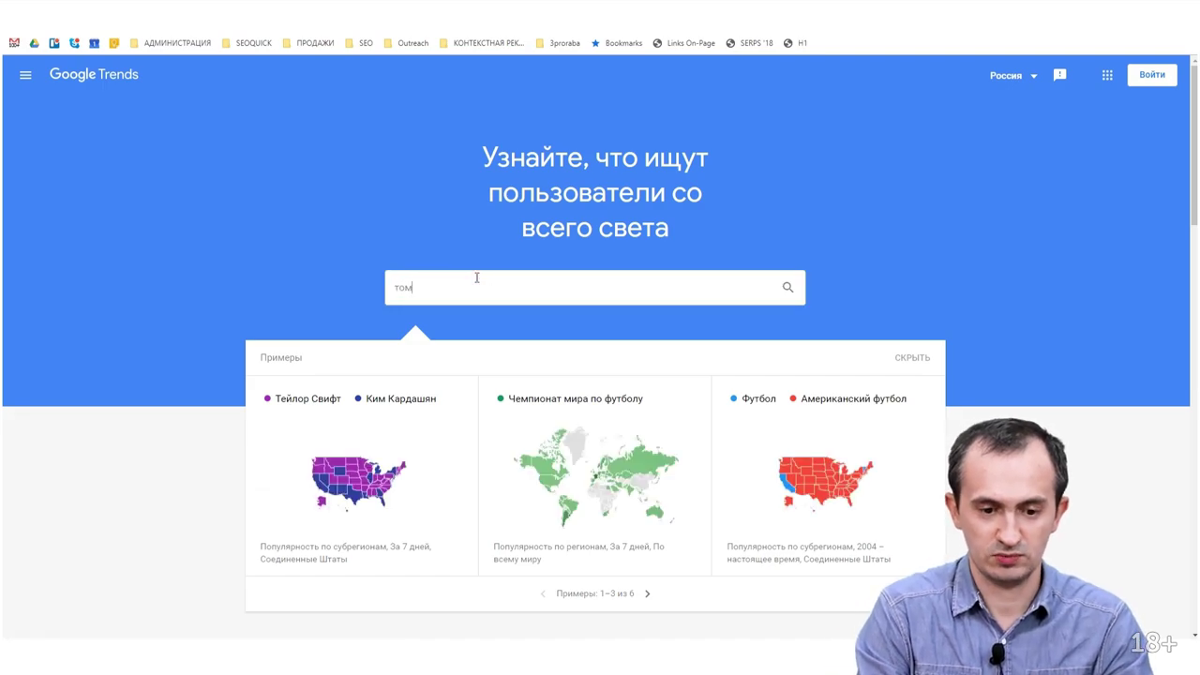
{"action": "type", "text": " е"}
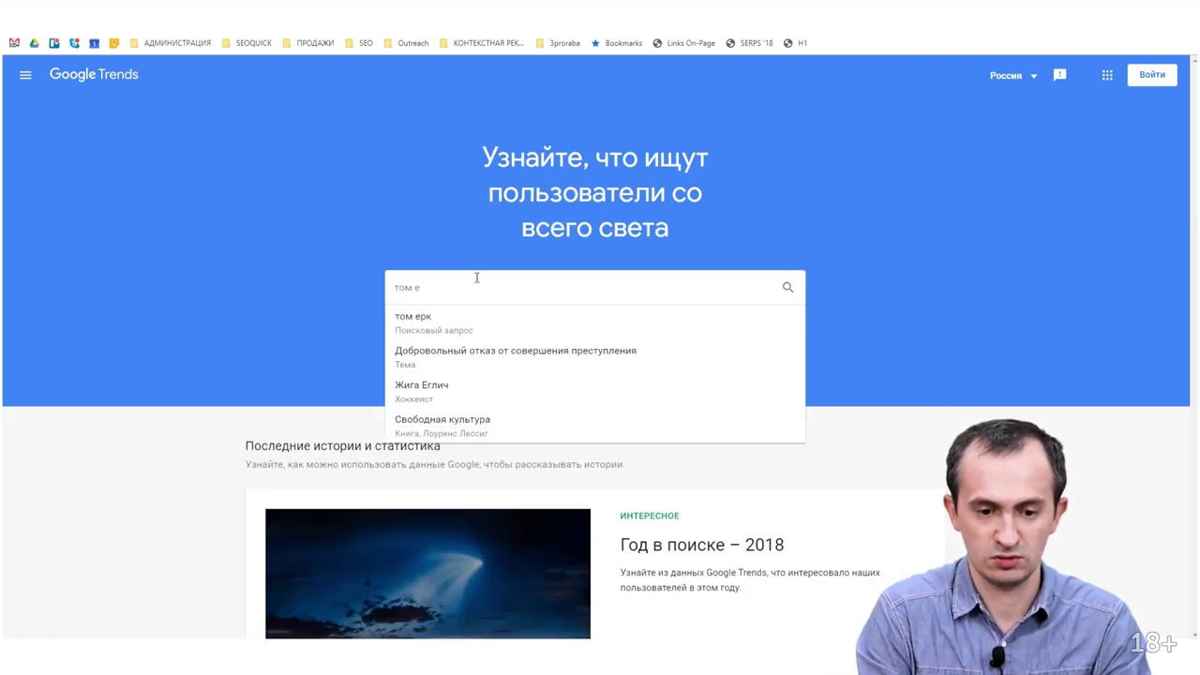
{"action": "key", "text": "BackSpace"}
{"action": "type", "text": "круз"}
{"action": "key", "text": "Return"}
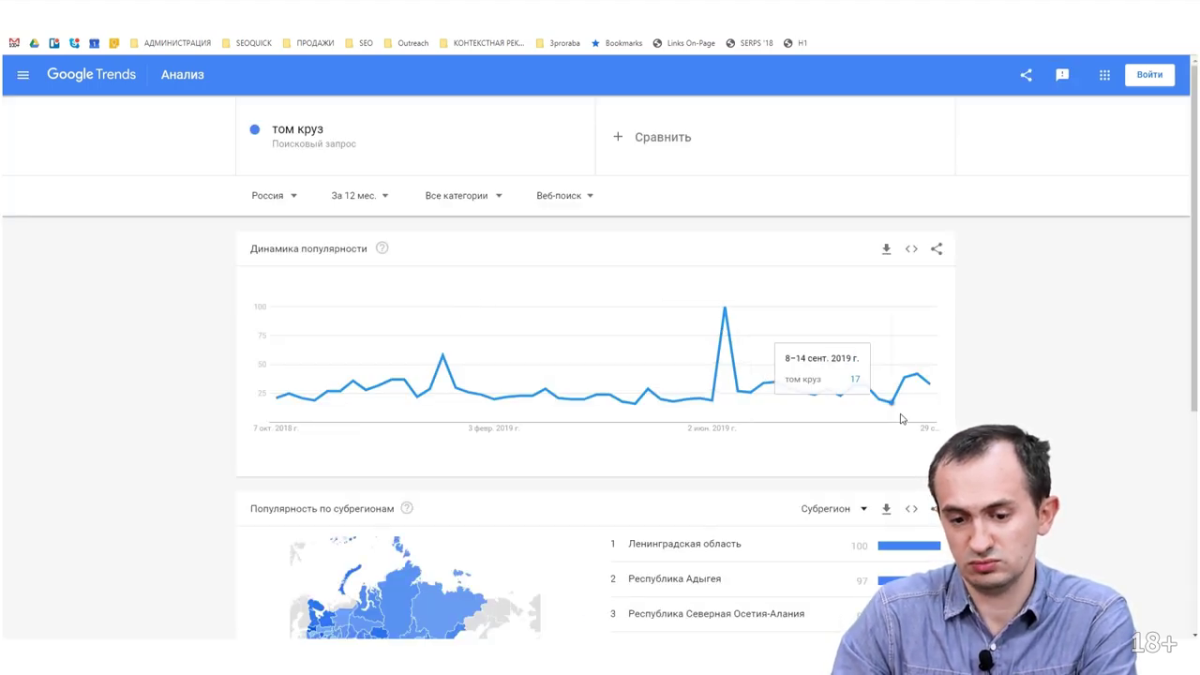
Change the analysed term from the search query to the suggested entity "Том Круз" of type "Актёр"
{"action": "left_click", "coordinate": [278, 167]}
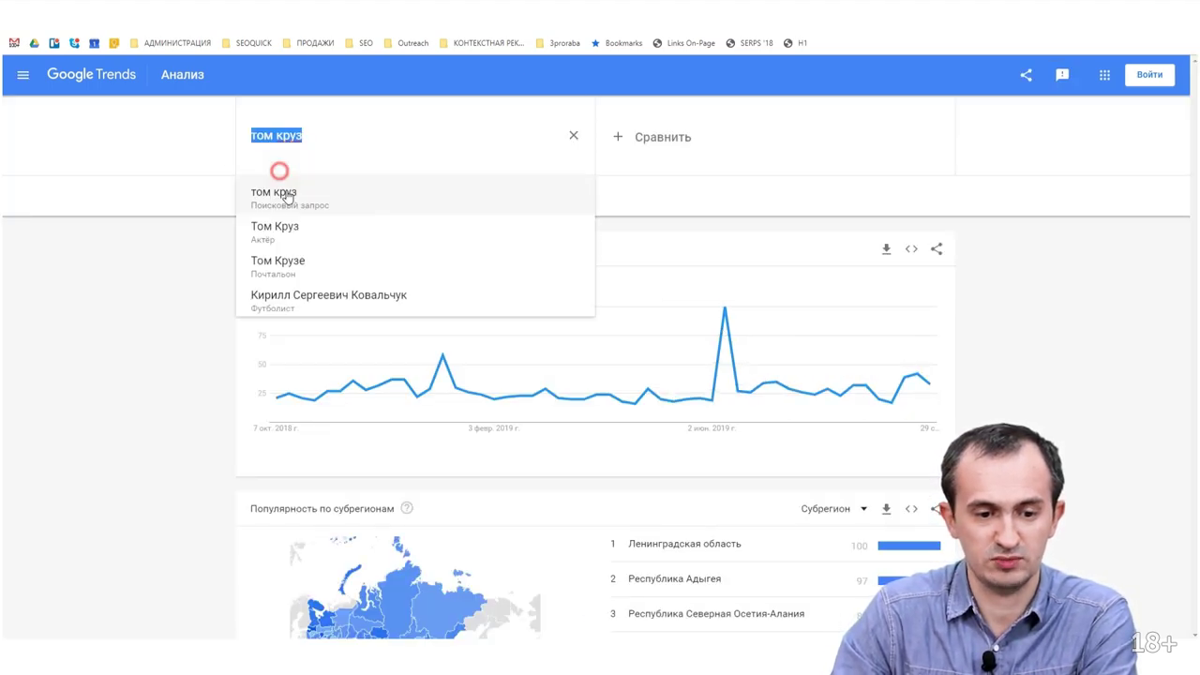
{"action": "left_click", "coordinate": [722, 211]}
{"action": "left_click", "coordinate": [313, 139]}
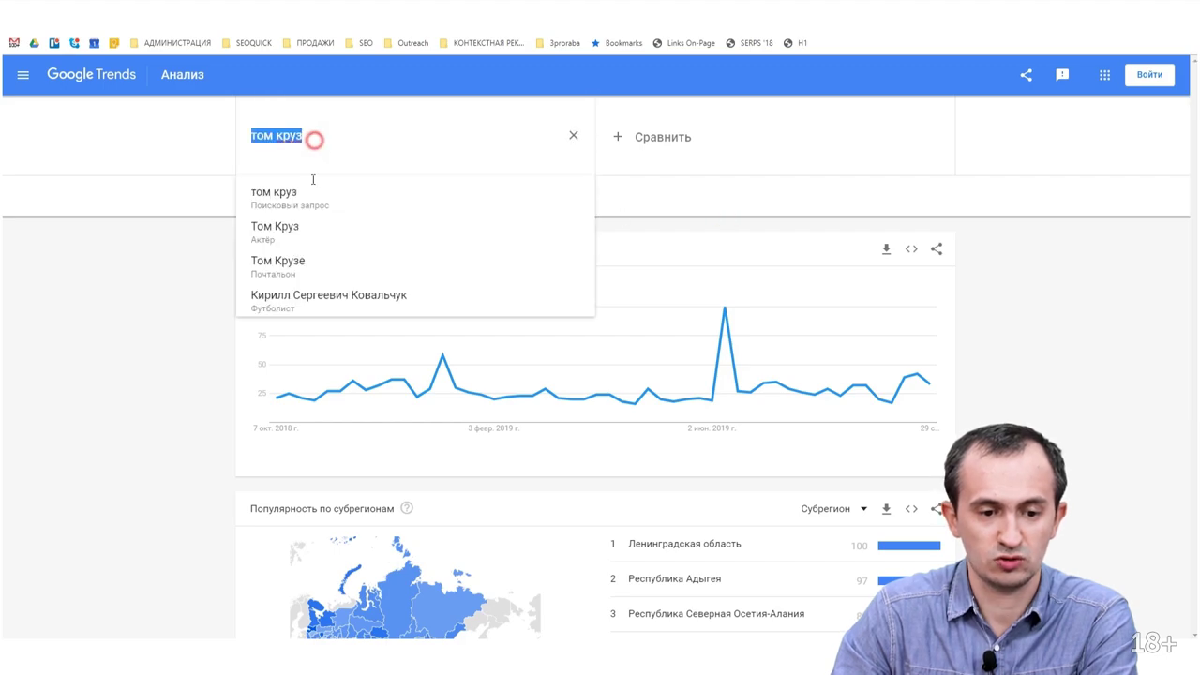
{"action": "left_click", "coordinate": [288, 232]}
{"action": "left_click", "coordinate": [279, 195]}
{"action": "left_click", "coordinate": [197, 217]}
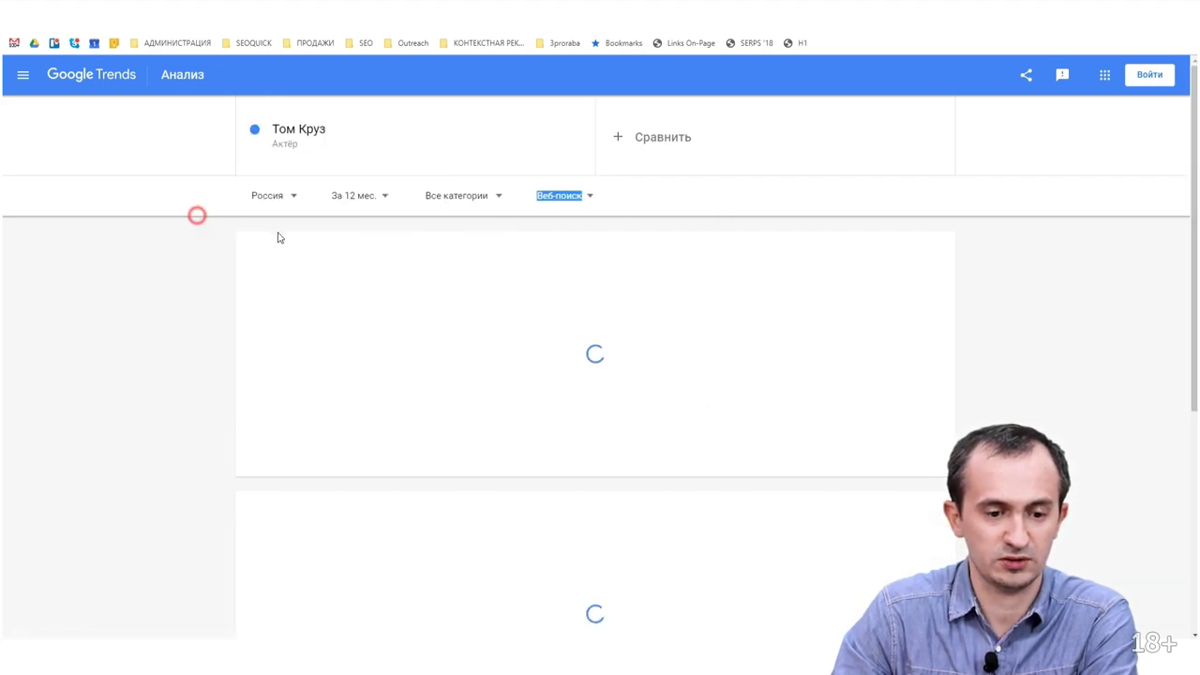
Set the Trends region to "Украина" and examine the peaks in the popularity graph over the past 12 months
{"action": "left_click", "coordinate": [262, 204]}
{"action": "type", "text": "Укра"}
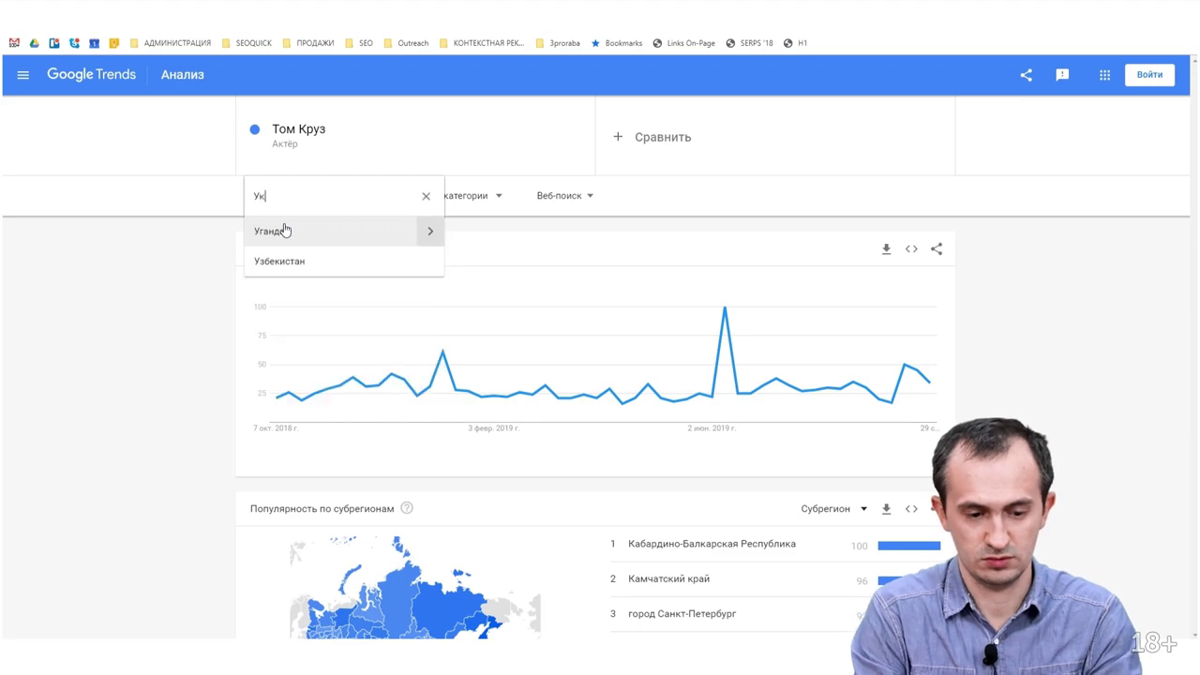
{"action": "left_click", "coordinate": [284, 230]}
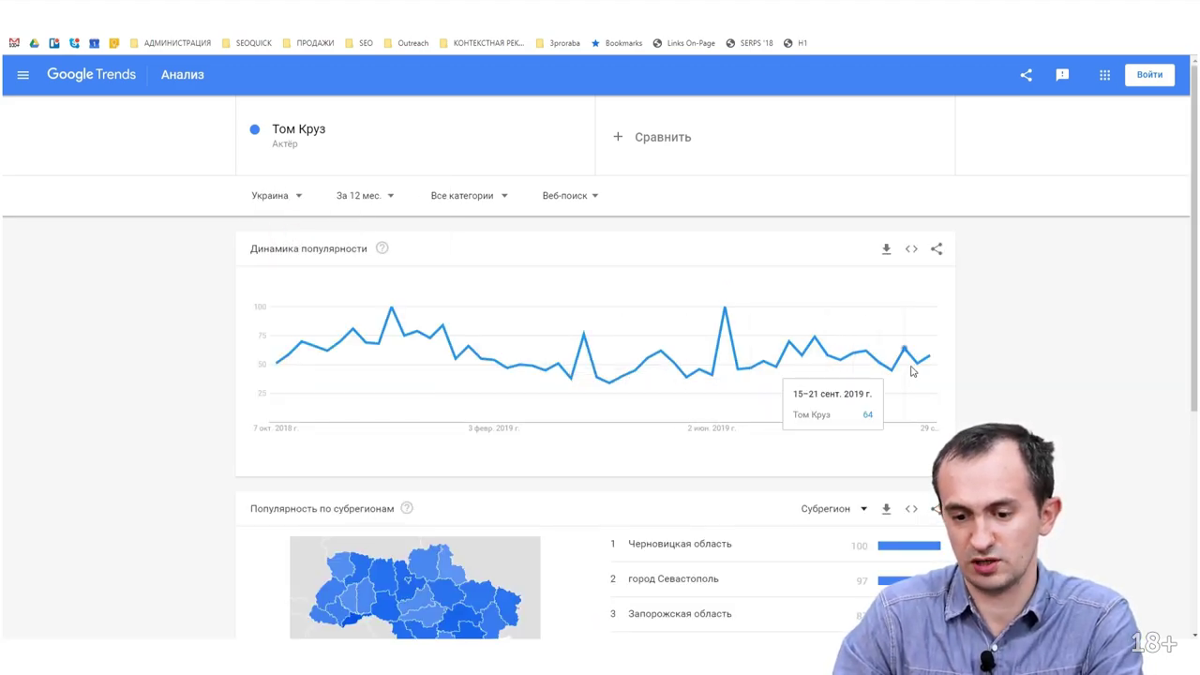
{"action": "mouse_move", "coordinate": [395, 348]}
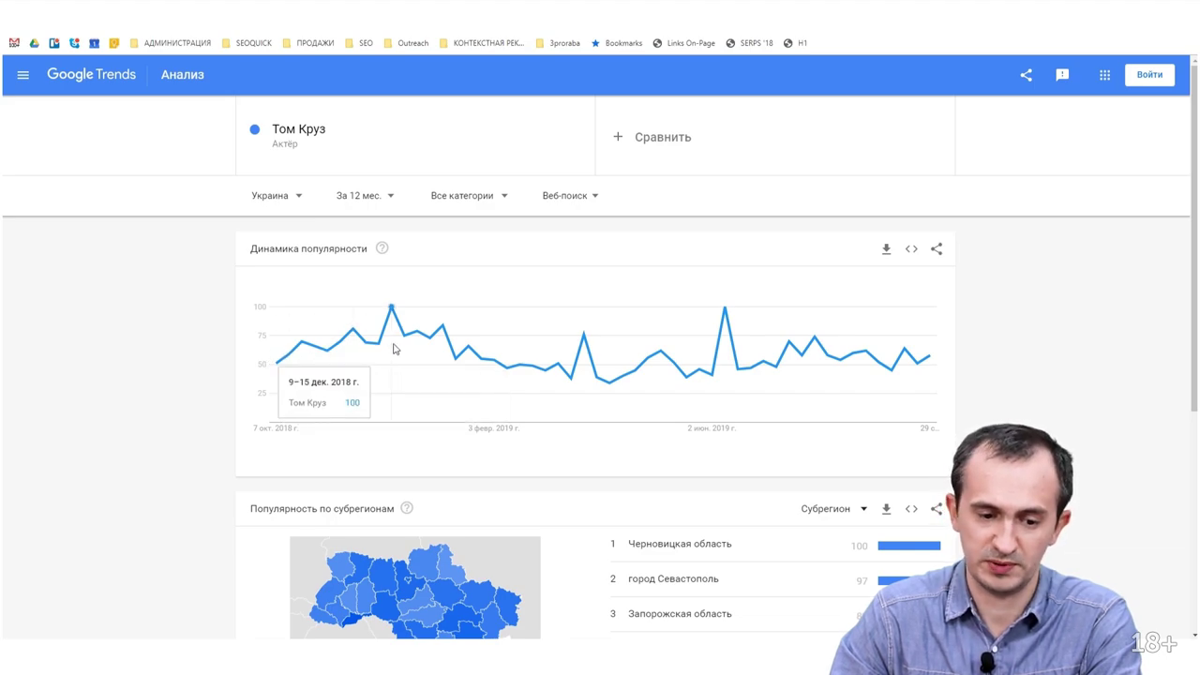
{"action": "mouse_move", "coordinate": [928, 377]}
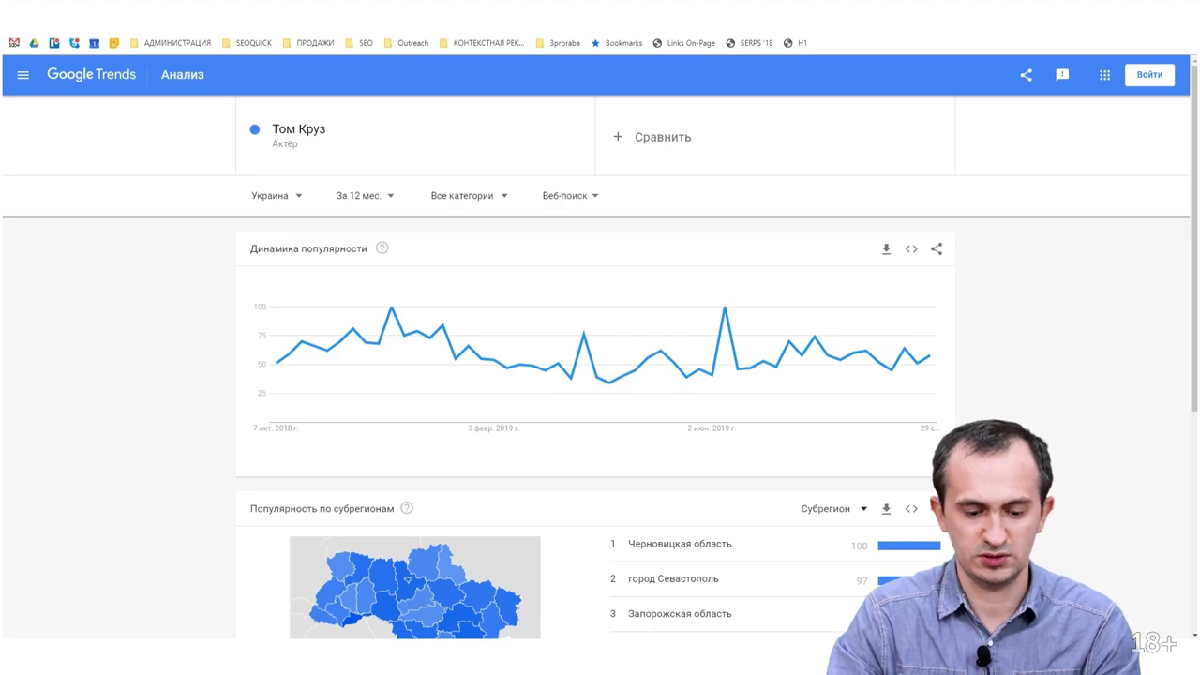
In a new tab, find "планировщик" in the browsing history, open the Google AdWords keyword planner page and select its replacement link
{"action": "key", "text": "ctrl+t"}
{"action": "type", "text": "wo"}
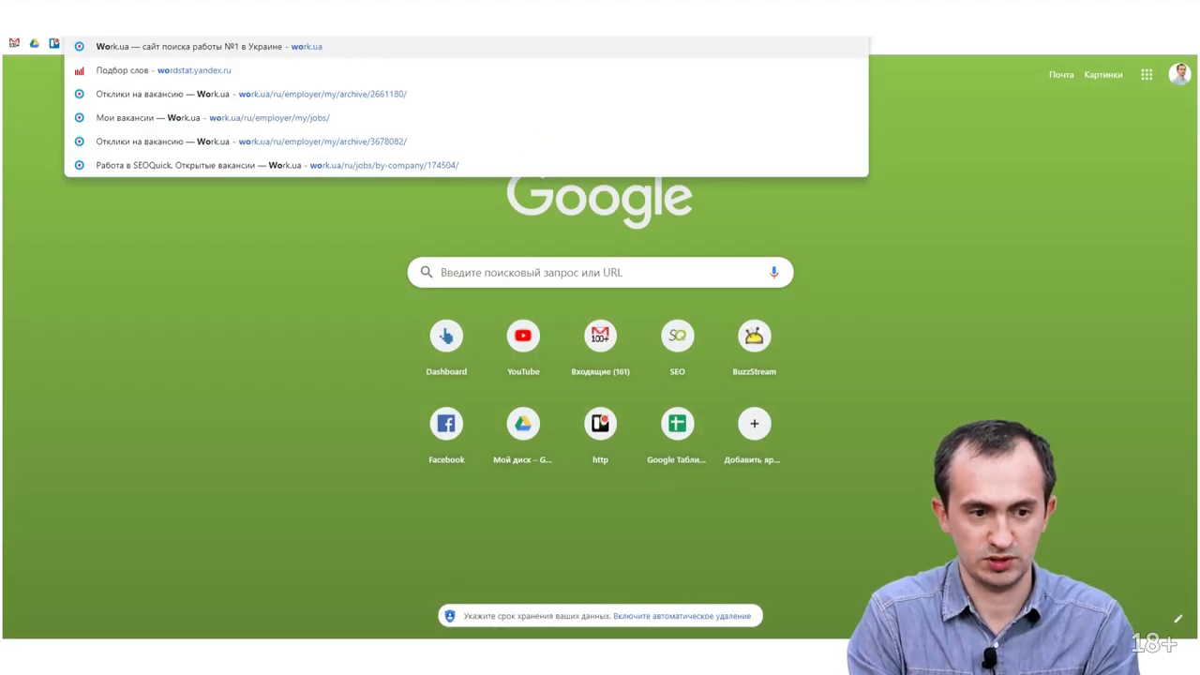
{"action": "key", "text": "BackSpace"}
{"action": "key", "text": "BackSpace"}
{"action": "type", "text": "п"}
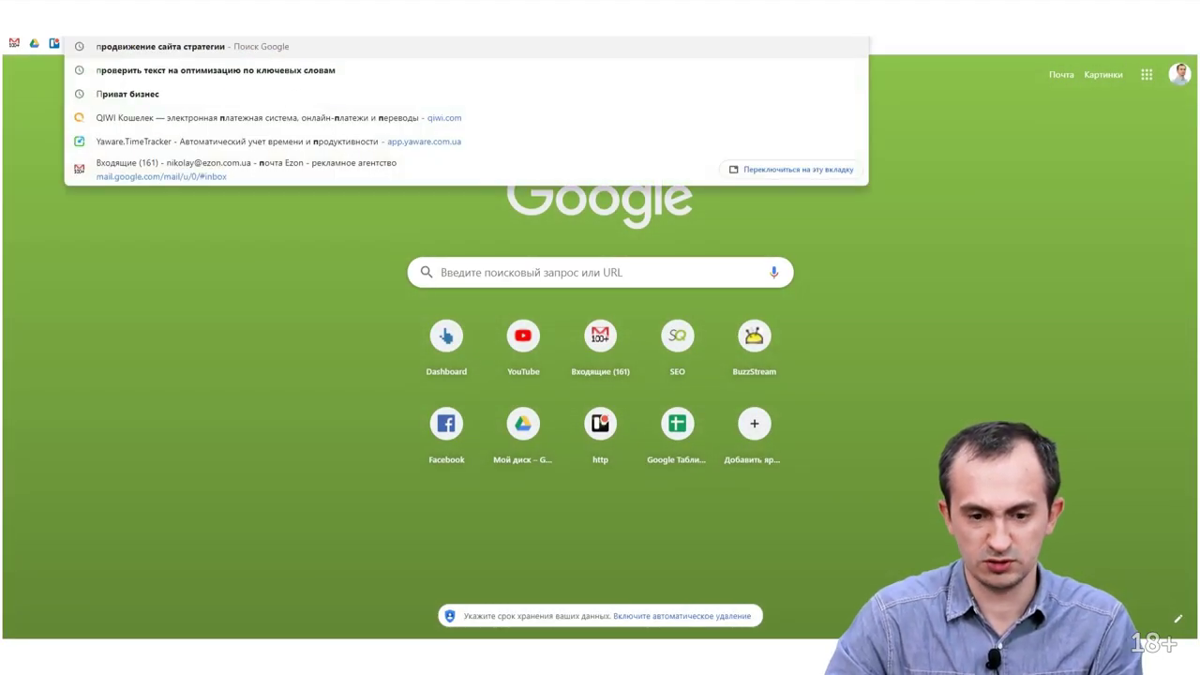
{"action": "type", "text": "ланировщик"}
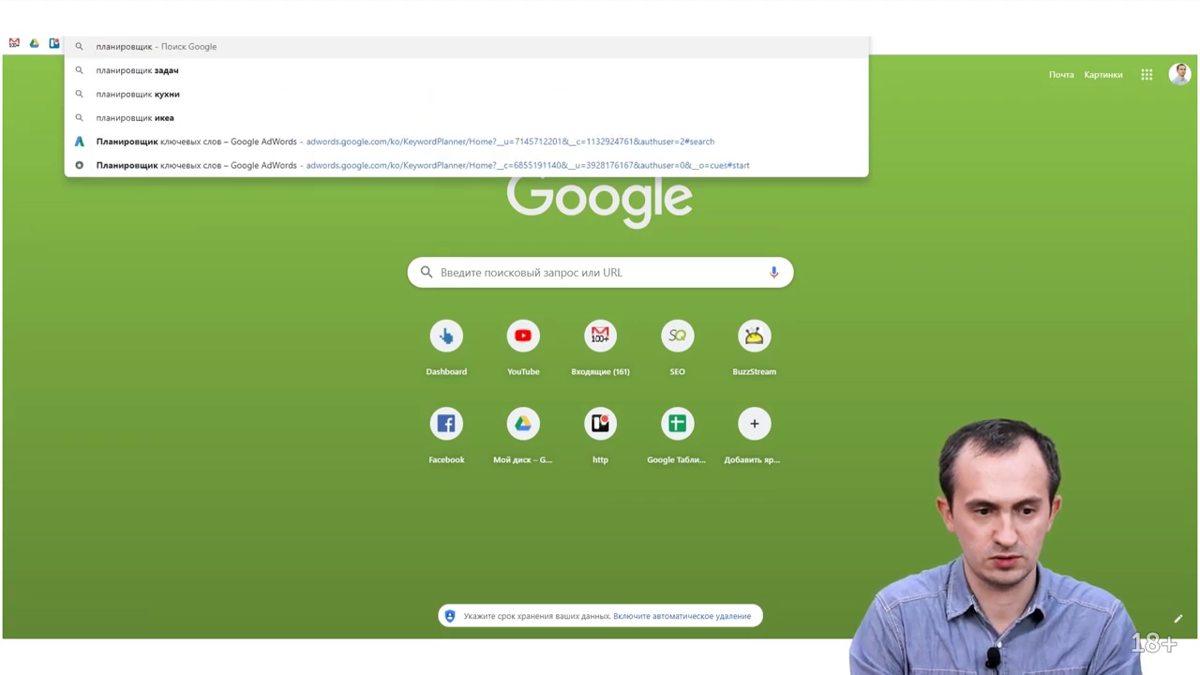
{"action": "left_click", "coordinate": [727, 141]}
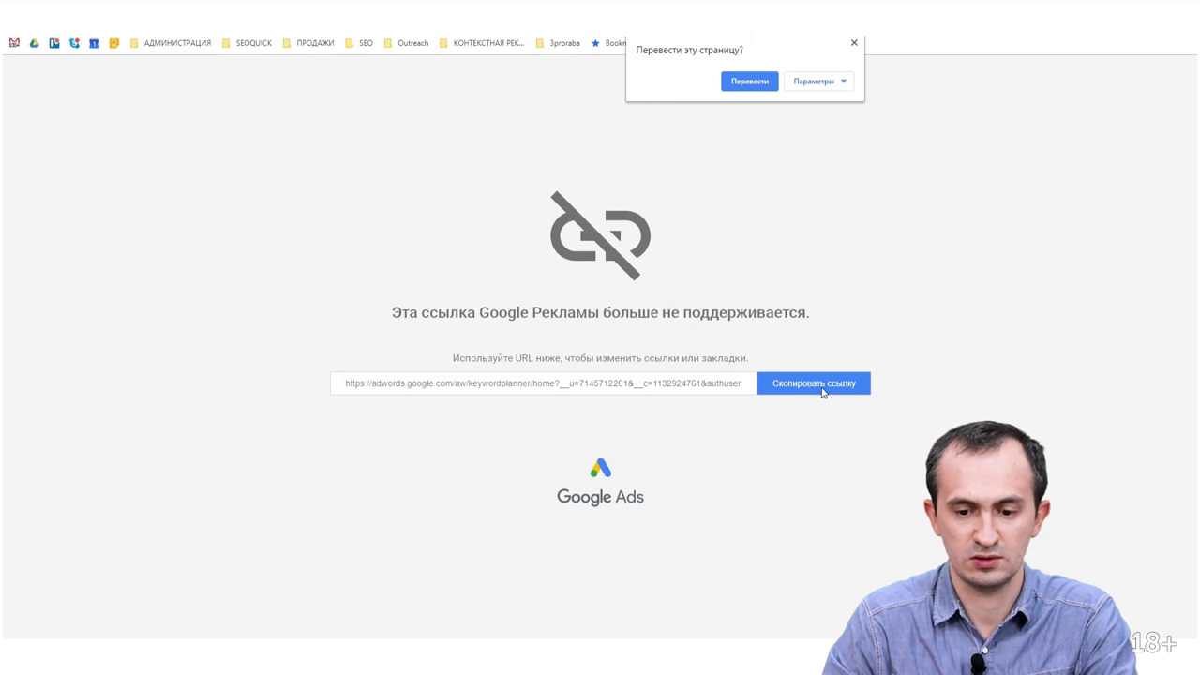
{"action": "left_click", "coordinate": [678, 388]}
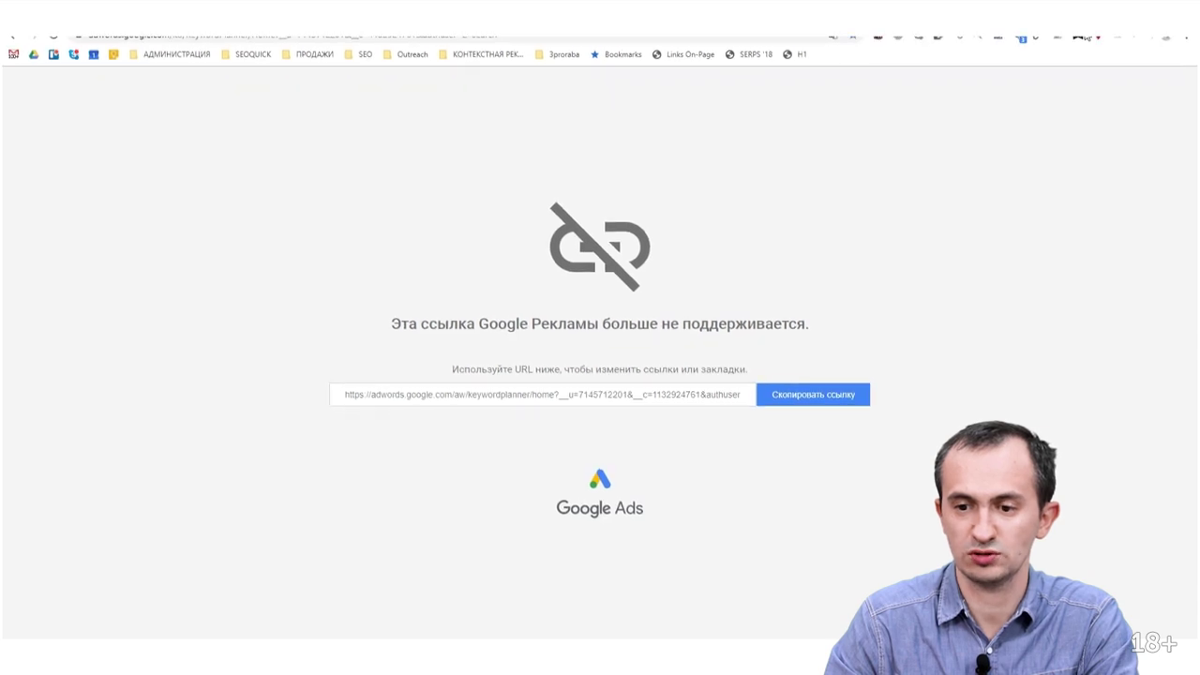
Switch to the "Контекстная реклама" browser profile and try to open the keyword planner from the saved AdWords bookmarks
{"action": "left_click", "coordinate": [1149, 16]}
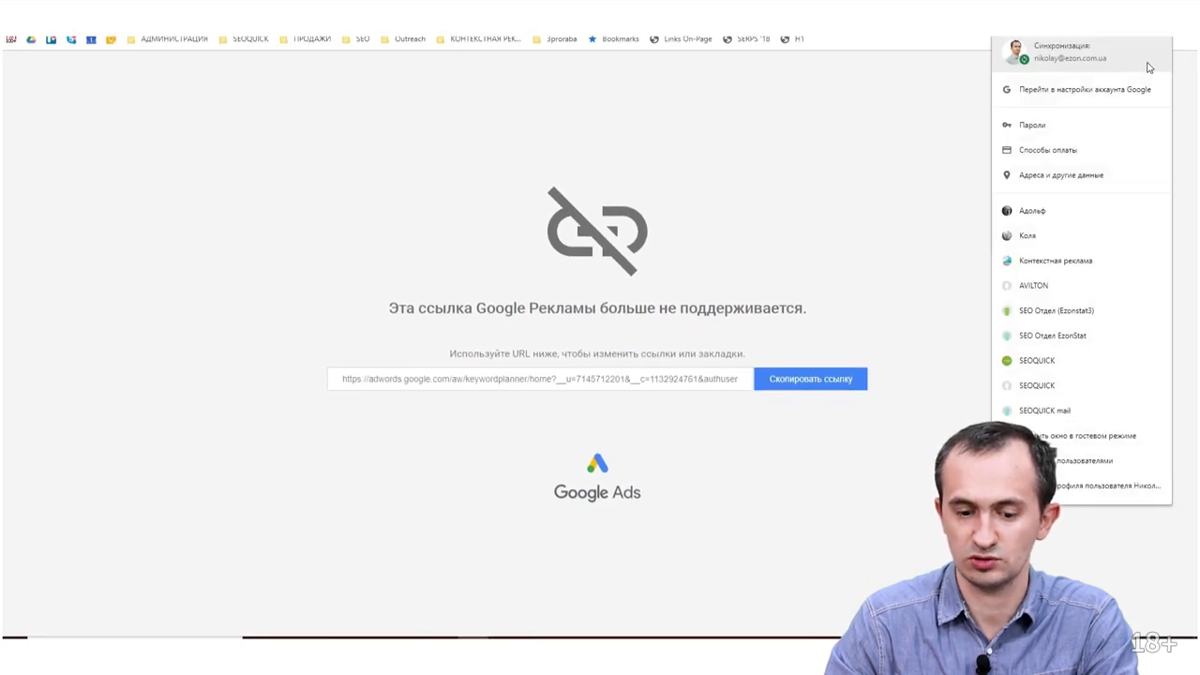
{"action": "left_click", "coordinate": [1065, 260]}
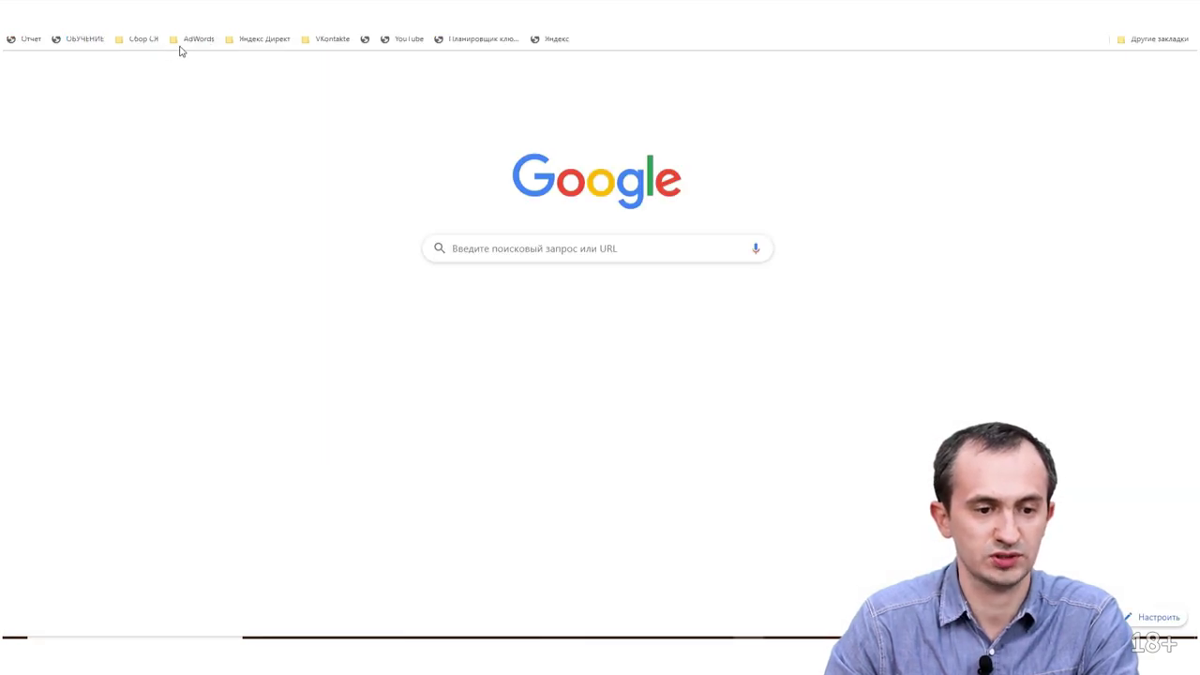
{"action": "left_click", "coordinate": [195, 40]}
{"action": "left_click", "coordinate": [225, 176]}
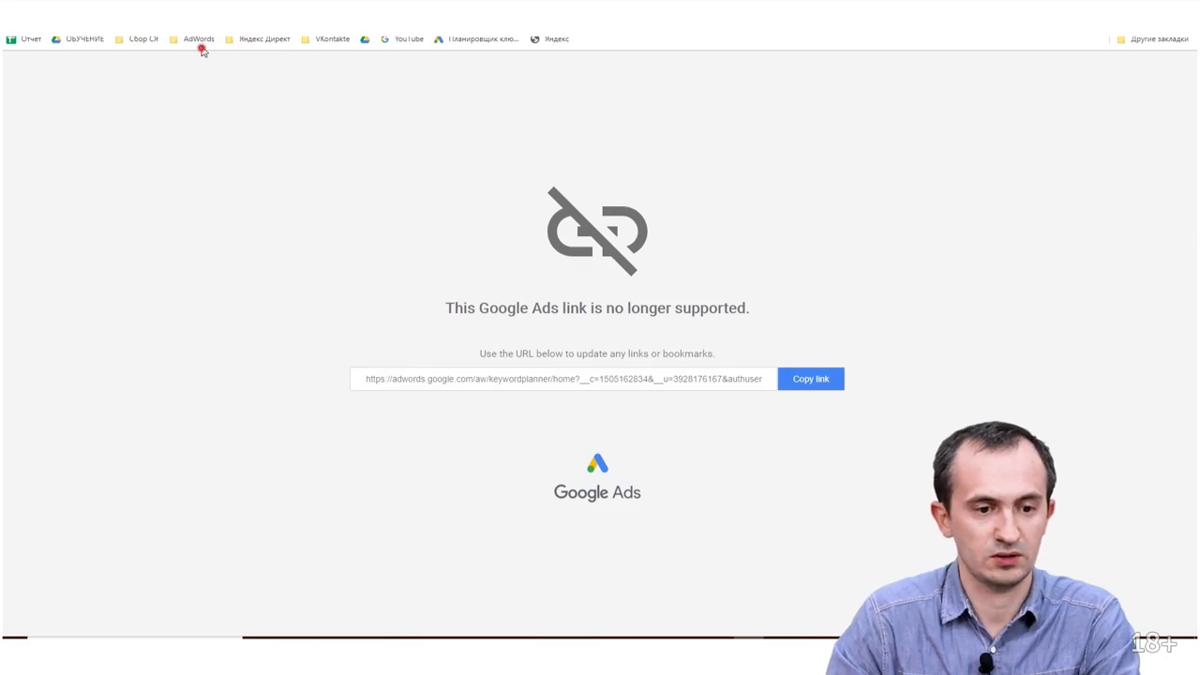
{"action": "left_click", "coordinate": [199, 41]}
{"action": "left_click", "coordinate": [203, 58]}
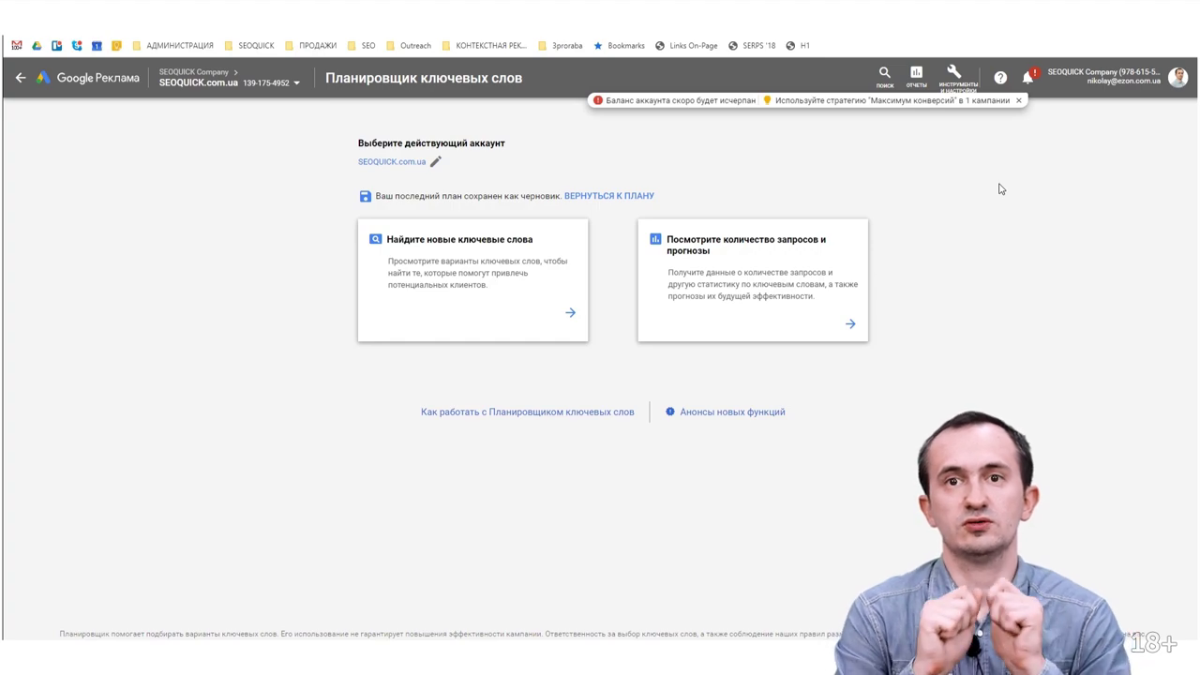
Get the search volume and forecasts for the keyword "том круз" in the keyword planner
{"action": "left_click", "coordinate": [739, 294]}
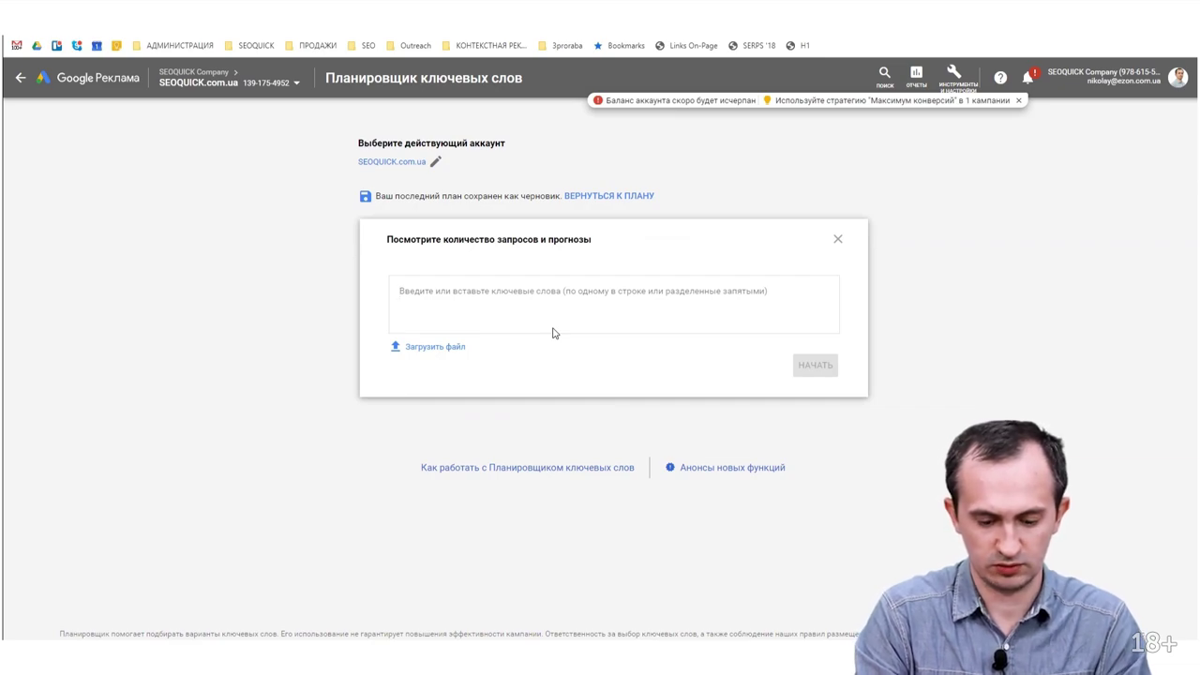
{"action": "type", "text": "пом круз"}
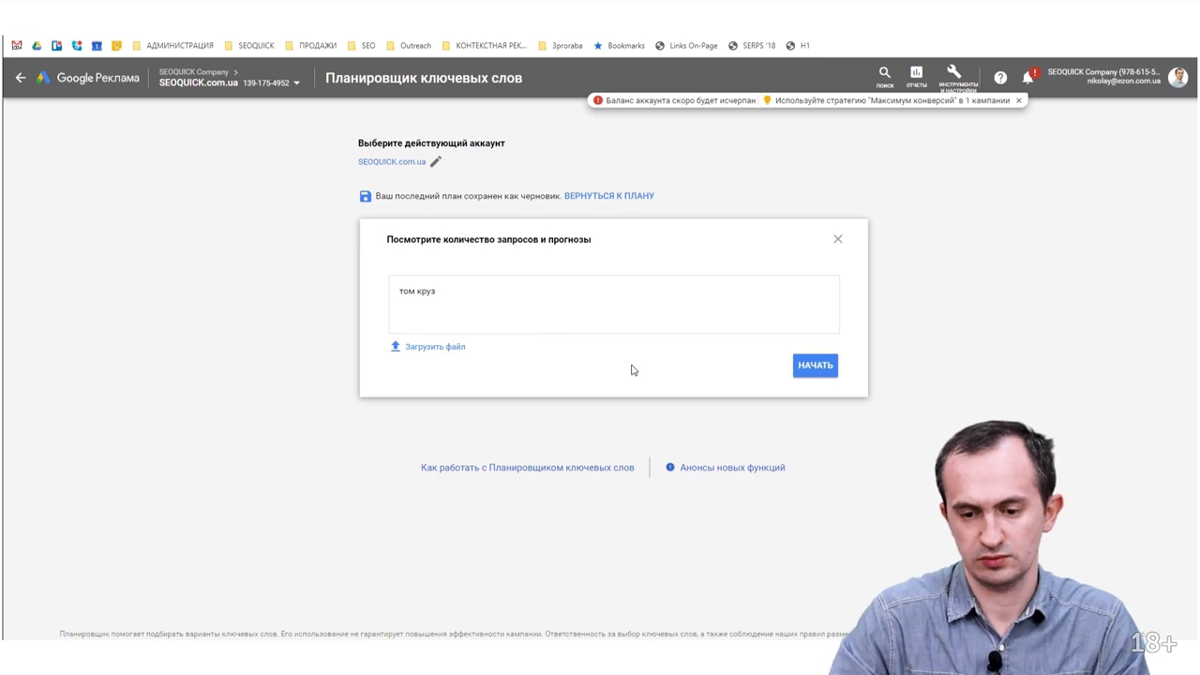
{"action": "left_click", "coordinate": [815, 364]}
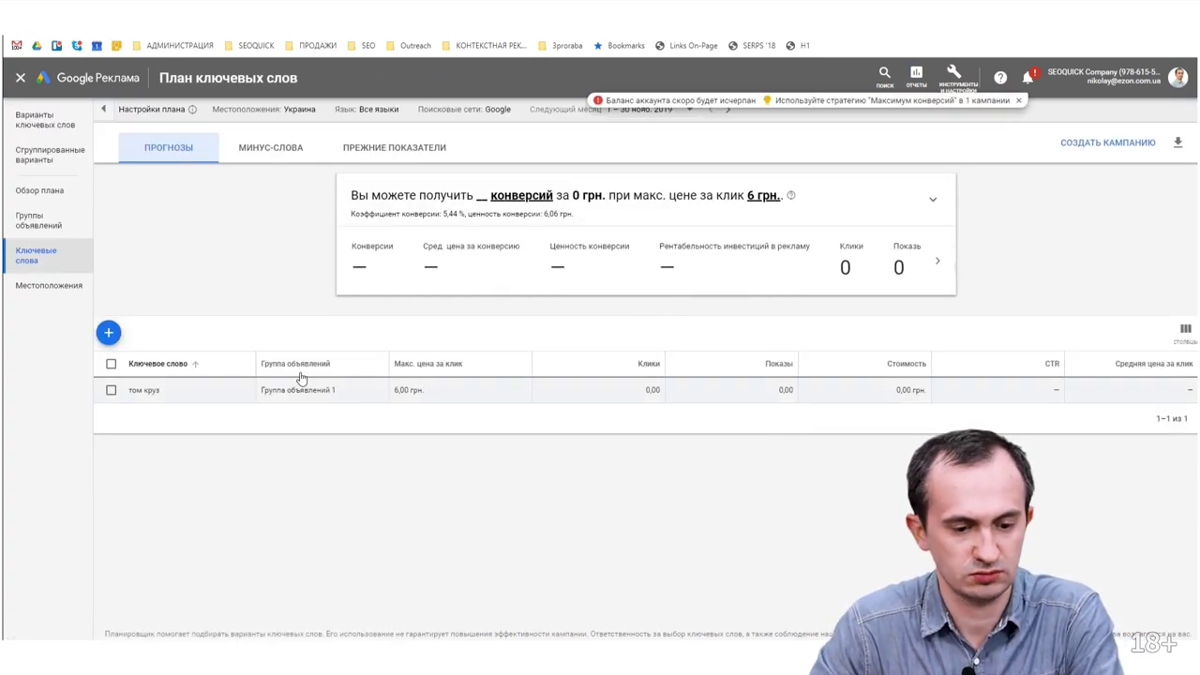
{"action": "left_click_drag", "start_coordinate": [181, 392], "coordinate": [129, 391]}
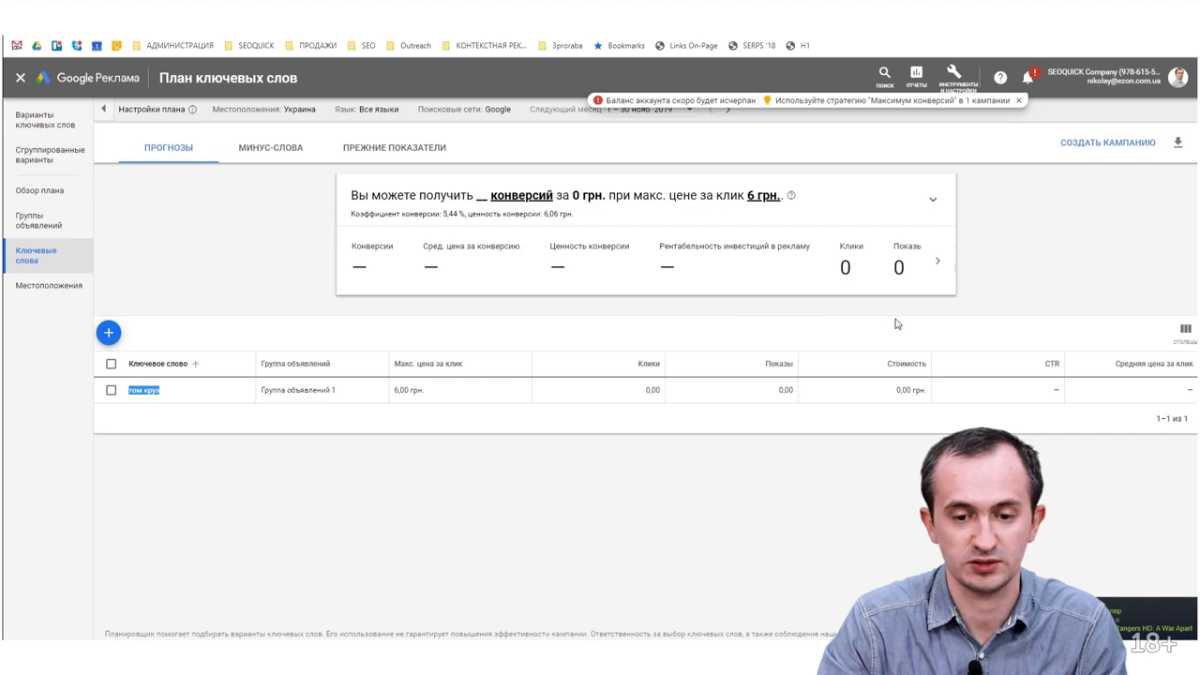
Leave the forecast, find new keyword ideas for "том круз" and dismiss the tip about adding keywords to the plan
{"action": "left_click", "coordinate": [43, 119]}
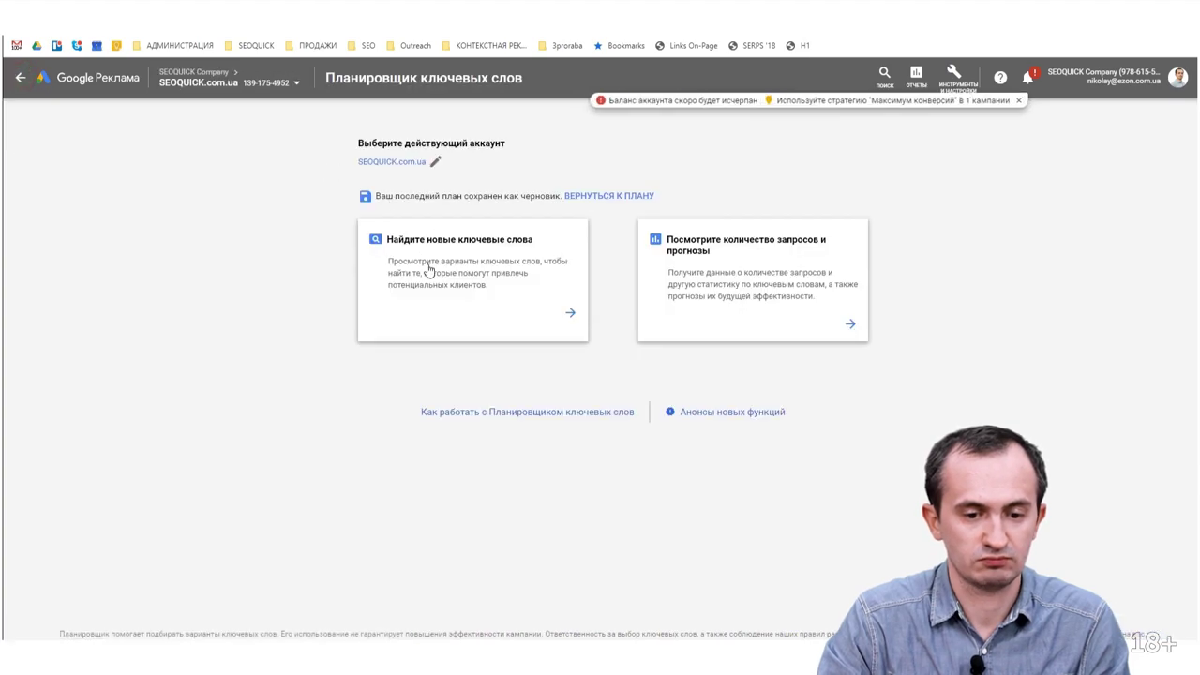
{"action": "left_click", "coordinate": [429, 343]}
{"action": "left_click", "coordinate": [456, 406]}
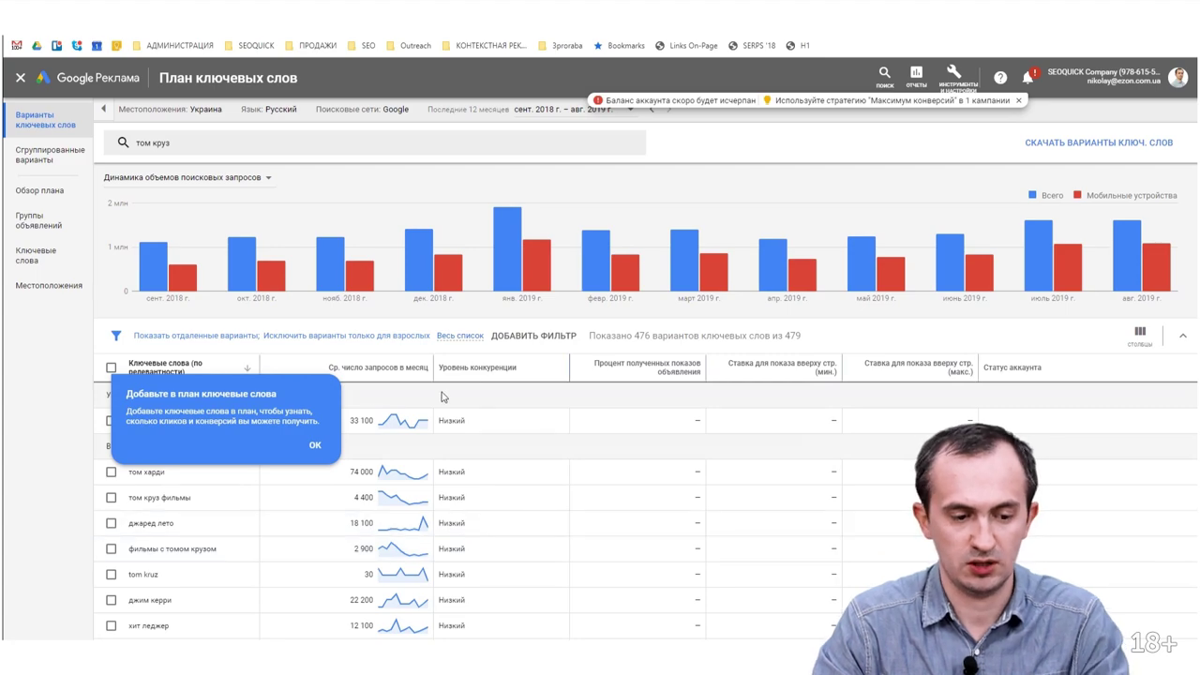
{"action": "left_click", "coordinate": [314, 444]}
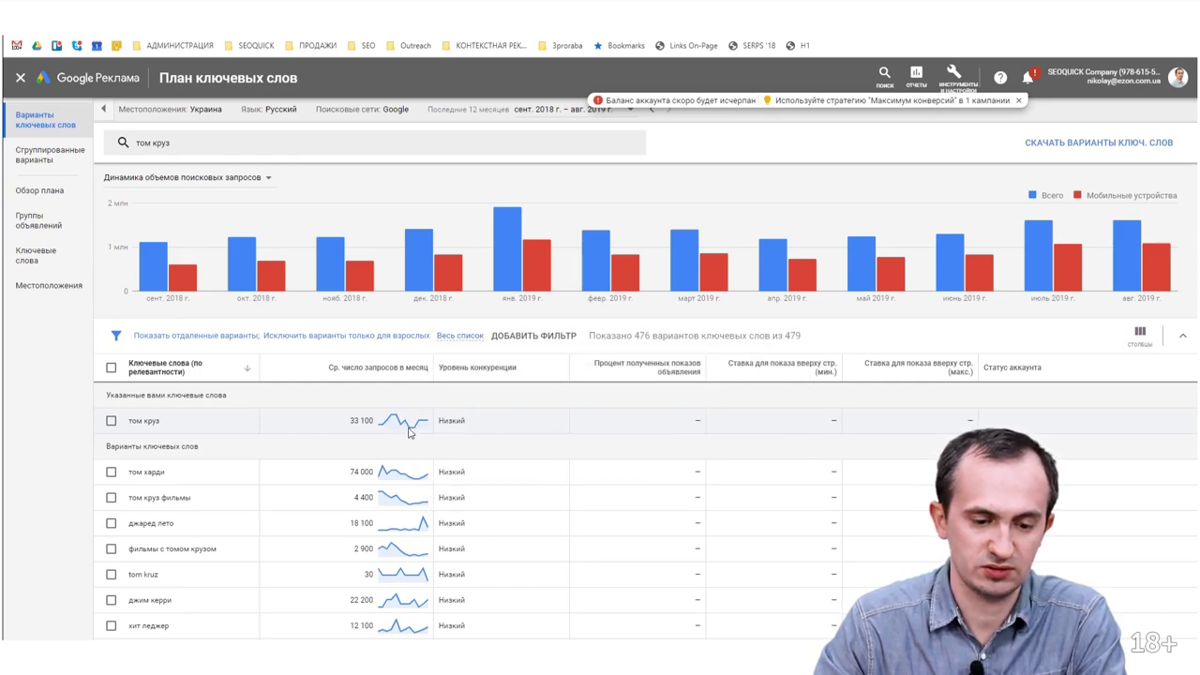
Examine the monthly query chart for "том круз" and review the list of suggested keywords with their trend lines
{"action": "left_click", "coordinate": [415, 428]}
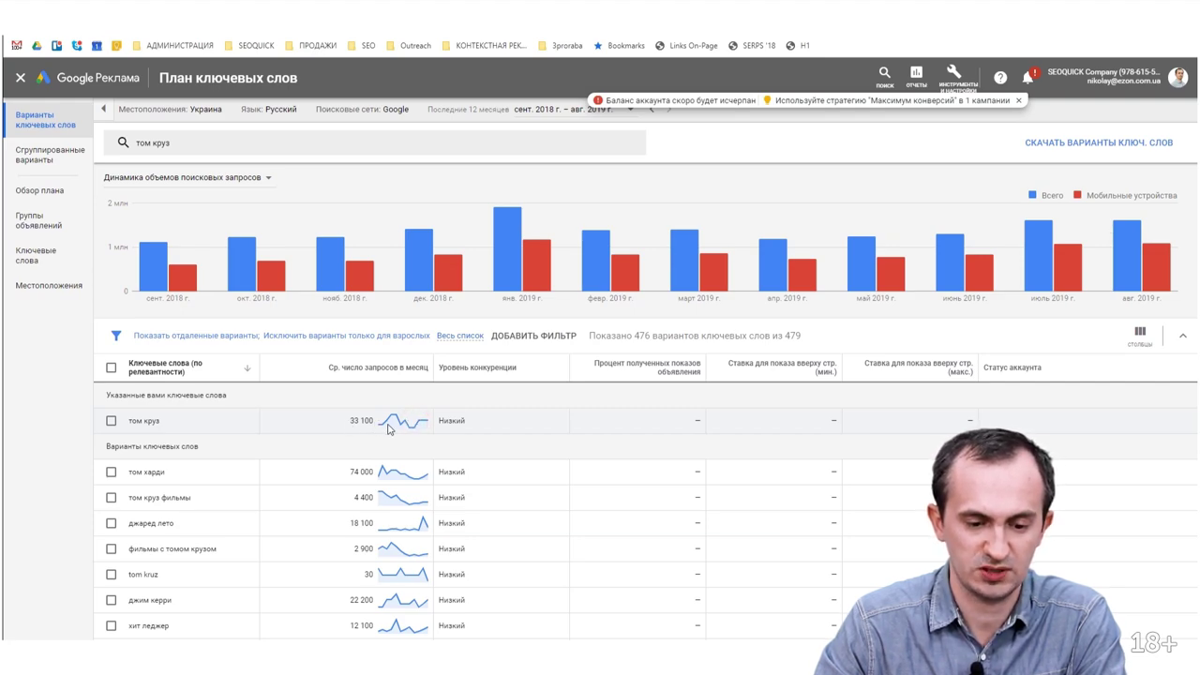
{"action": "mouse_move", "coordinate": [389, 429]}
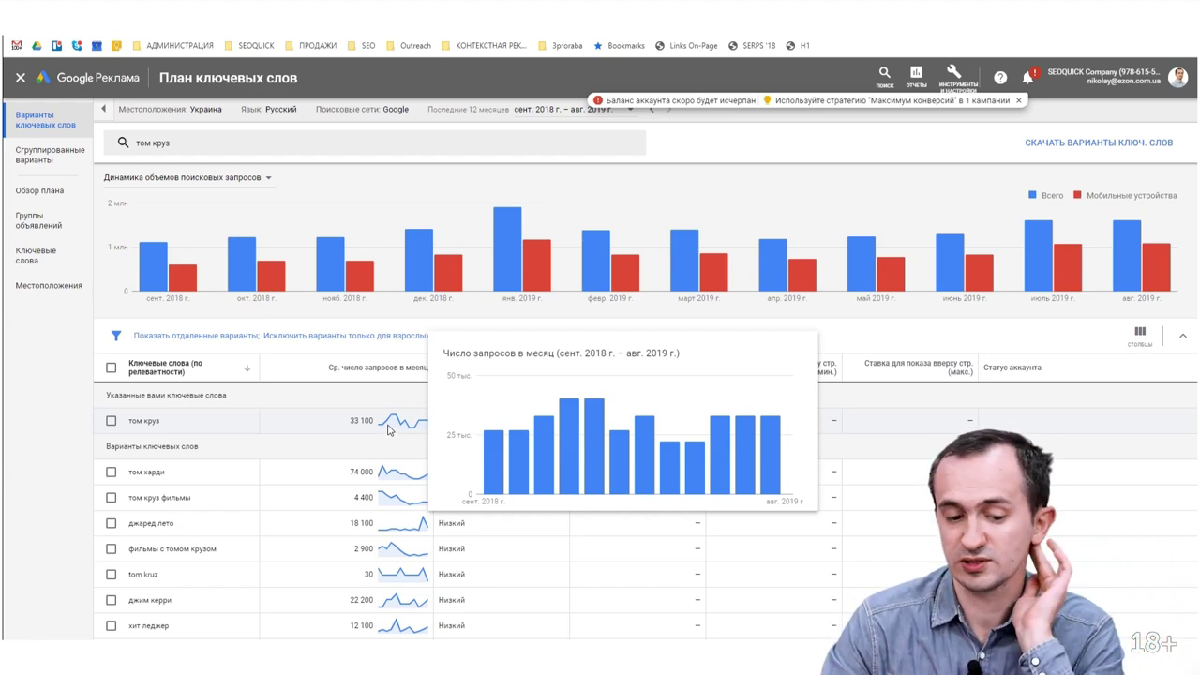
{"action": "scroll", "coordinate": [389, 431], "scroll_direction": "down", "scroll_amount": 2}
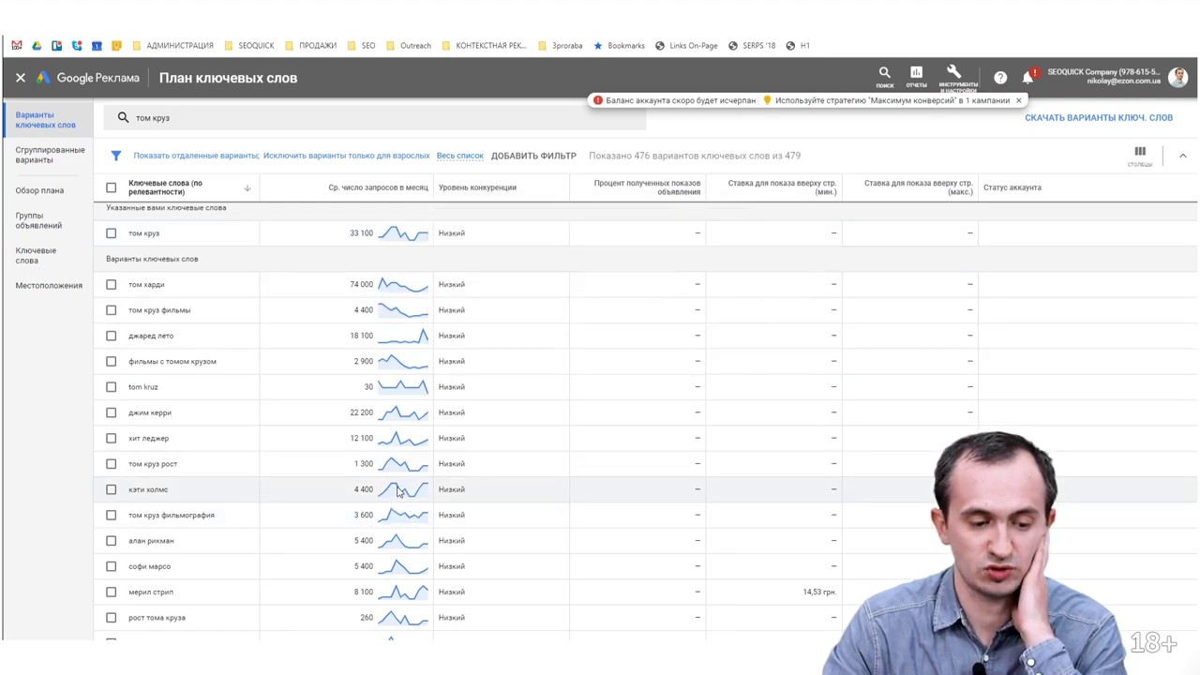
{"action": "scroll", "coordinate": [408, 586], "scroll_direction": "down", "scroll_amount": 5}
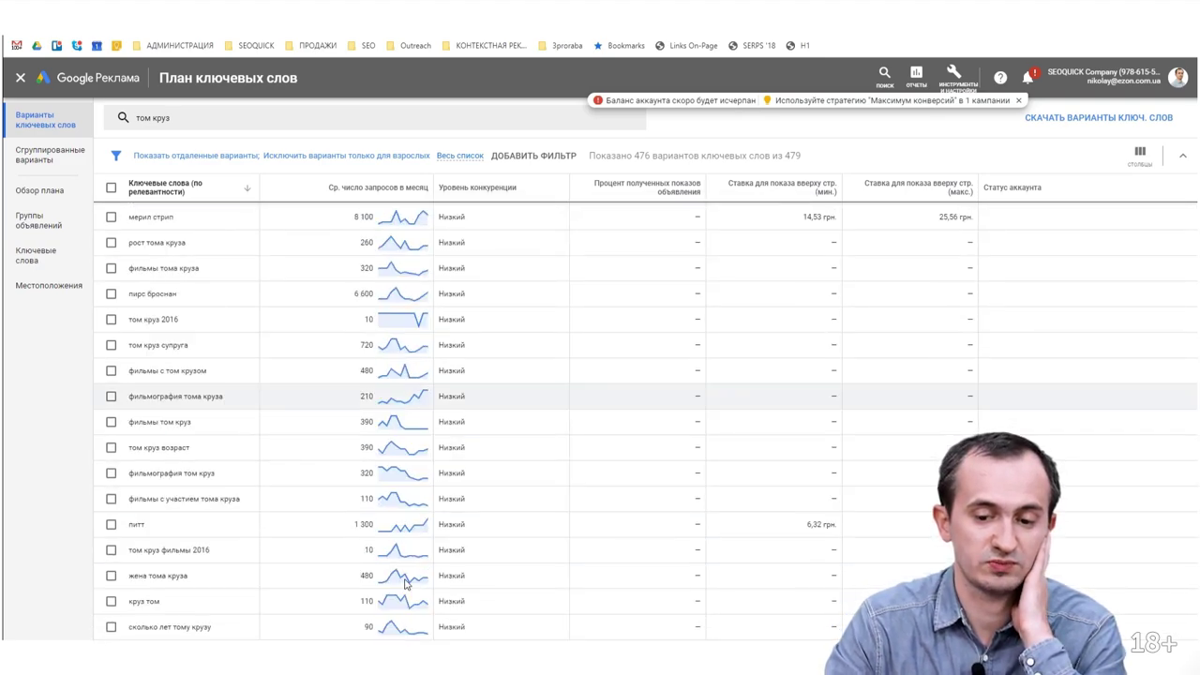
{"action": "scroll", "coordinate": [204, 292], "scroll_direction": "up", "scroll_amount": 8}
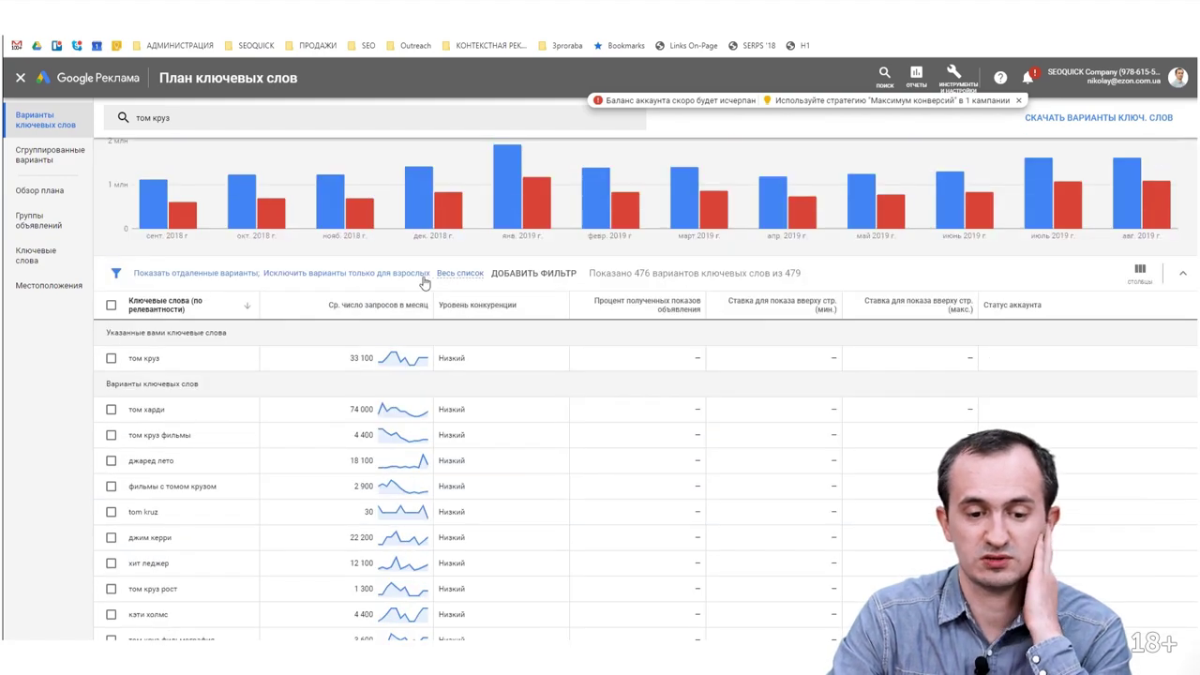
{"action": "left_click", "coordinate": [532, 276]}
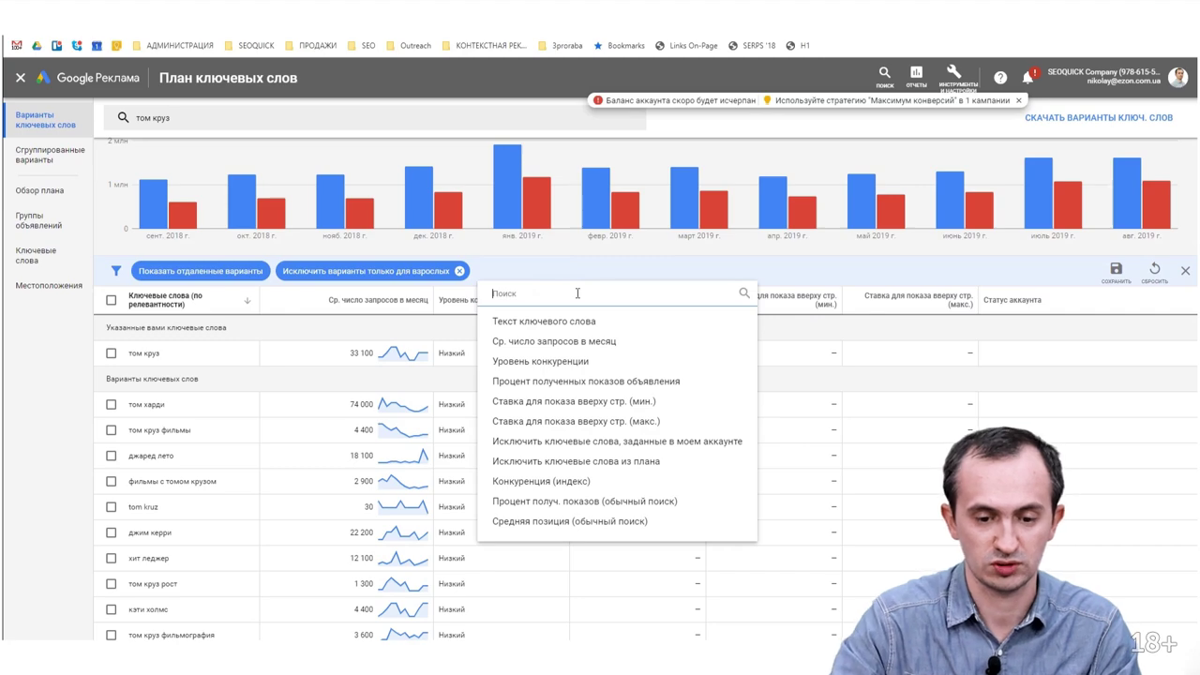
{"action": "type", "text": "то"}
{"action": "left_click", "coordinate": [583, 332]}
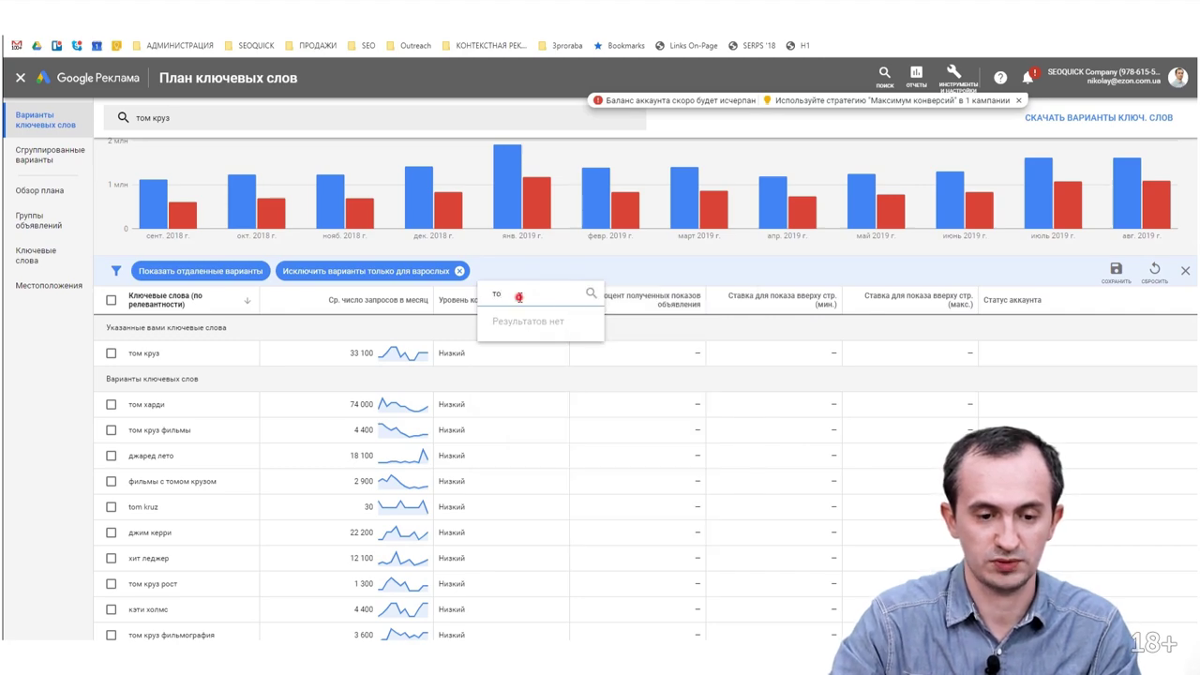
Remove the filter excluding adult-only ideas and filter the keyword ideas to those whose text contains "том круз"
{"action": "left_click", "coordinate": [459, 271]}
{"action": "left_click", "coordinate": [374, 275]}
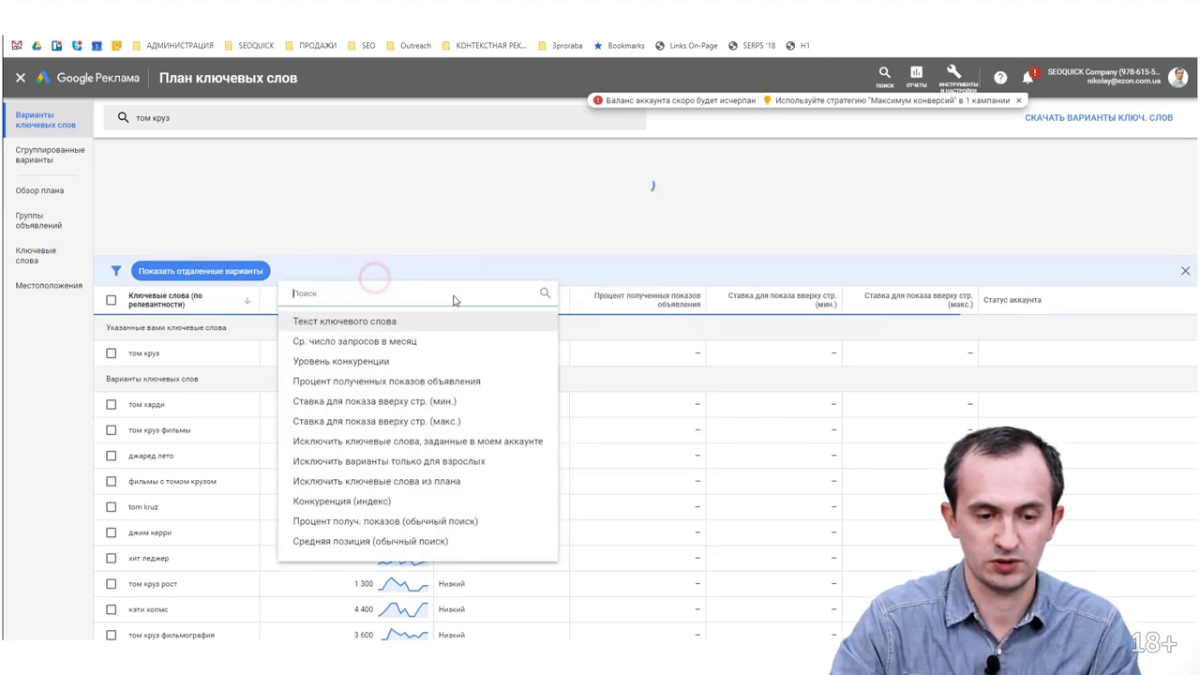
{"action": "left_click", "coordinate": [394, 320]}
{"action": "type", "text": "том к"}
{"action": "type", "text": "рущ"}
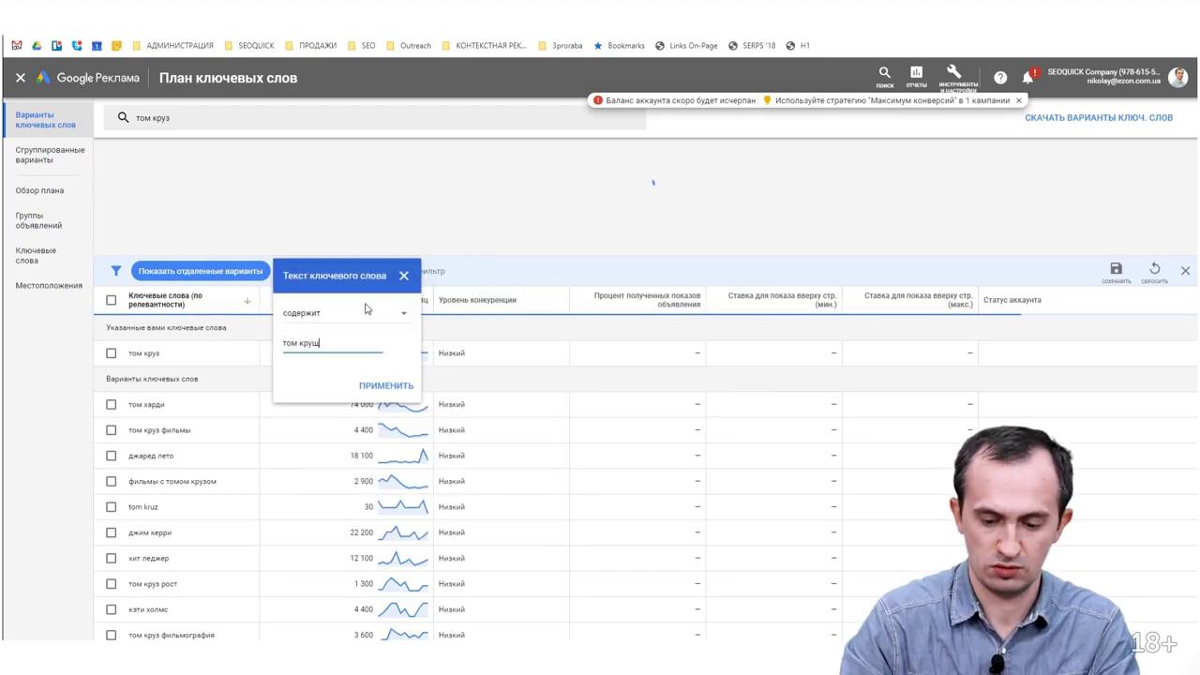
{"action": "type", "text": "з"}
{"action": "left_click", "coordinate": [375, 384]}
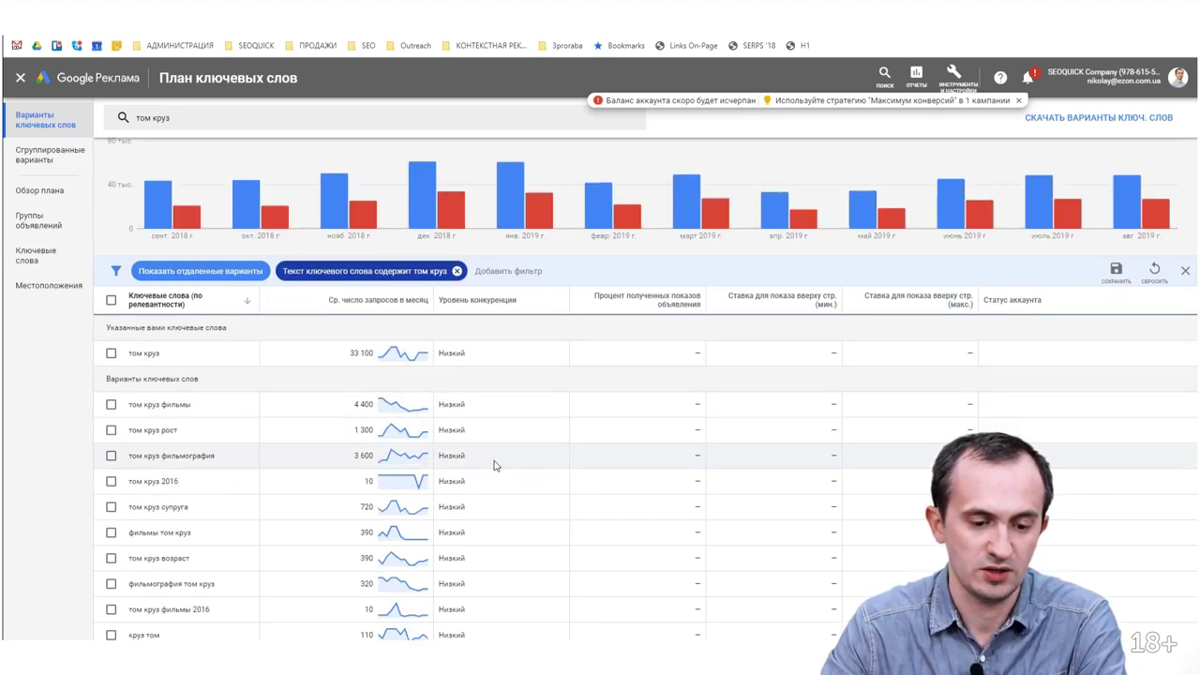
Review the filtered keyword ideas and examine the monthly query charts of individual "том круз" keywords
{"action": "scroll", "coordinate": [408, 487], "scroll_direction": "down", "scroll_amount": 5}
{"action": "scroll", "coordinate": [407, 487], "scroll_direction": "down", "scroll_amount": 5}
{"action": "scroll", "coordinate": [403, 544], "scroll_direction": "up", "scroll_amount": 10}
{"action": "scroll", "coordinate": [403, 542], "scroll_direction": "up", "scroll_amount": 3}
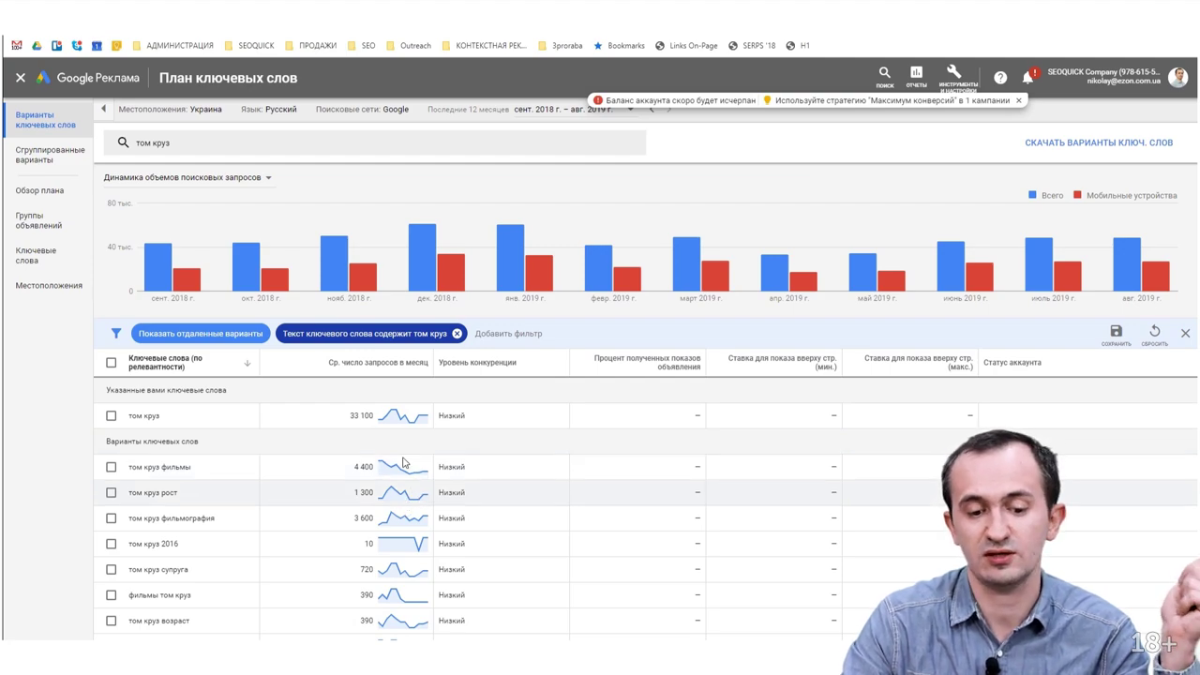
{"action": "mouse_move", "coordinate": [401, 474]}
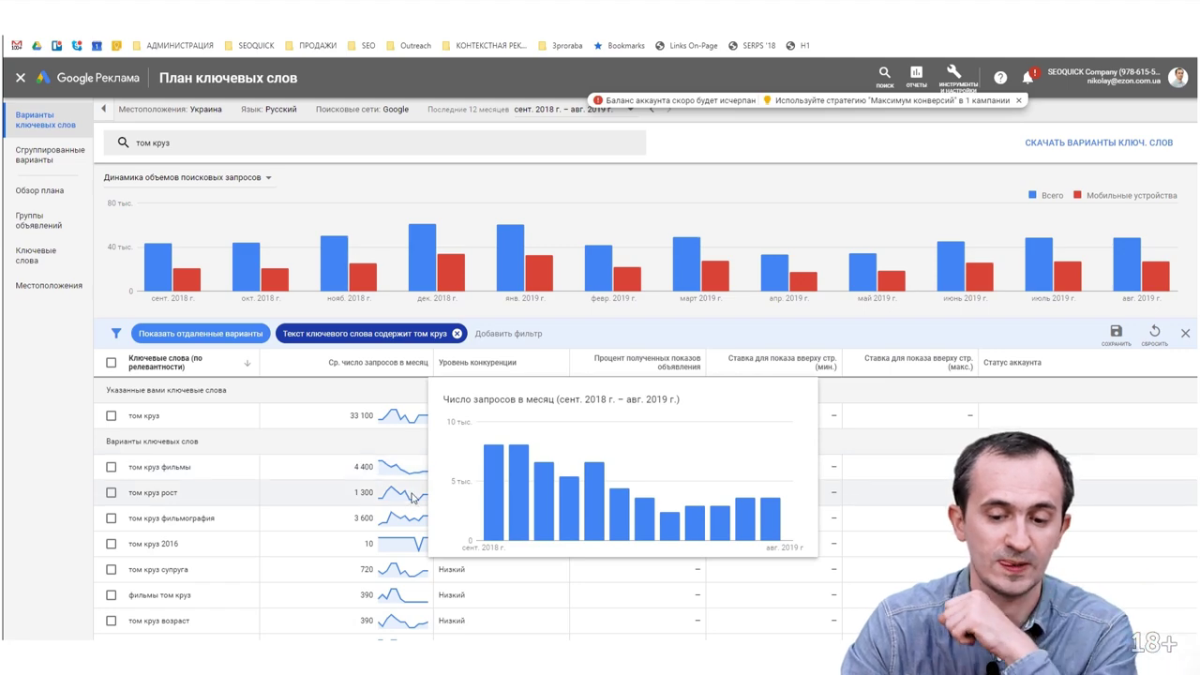
{"action": "mouse_move", "coordinate": [413, 497]}
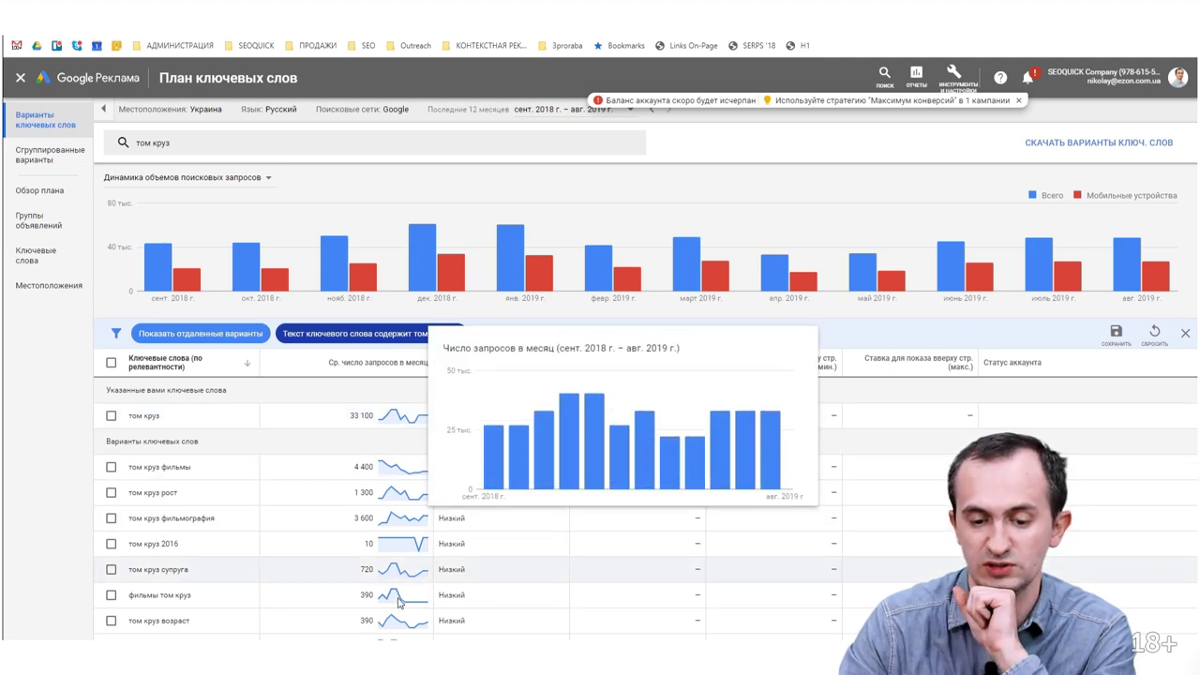
{"action": "mouse_move", "coordinate": [405, 582]}
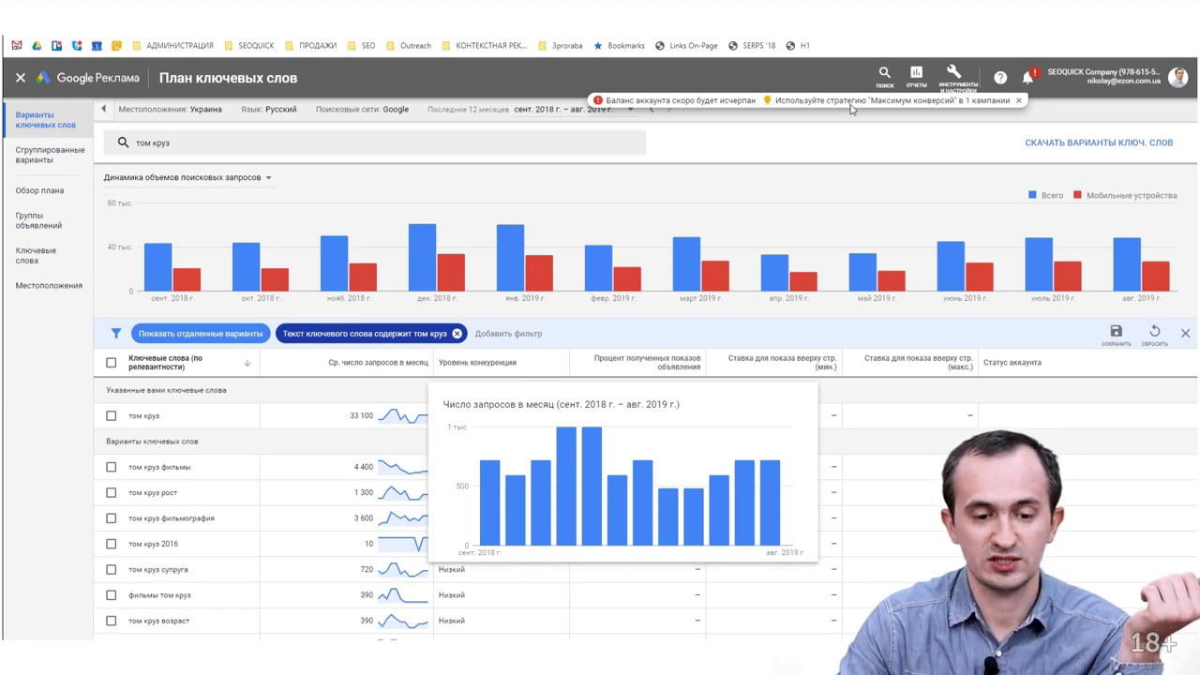
Switch to Google Trends and replace the Том Круз topic with the series "Очень странные дела"
{"action": "left_click", "coordinate": [714, 47]}
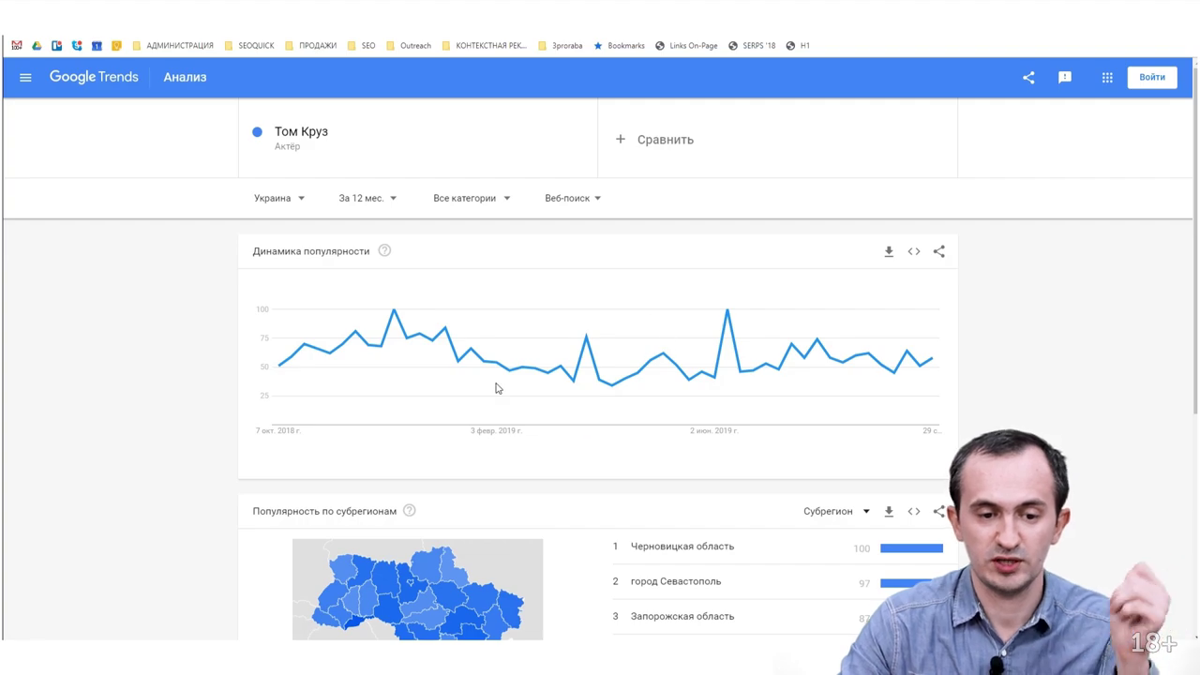
{"action": "left_click", "coordinate": [348, 136]}
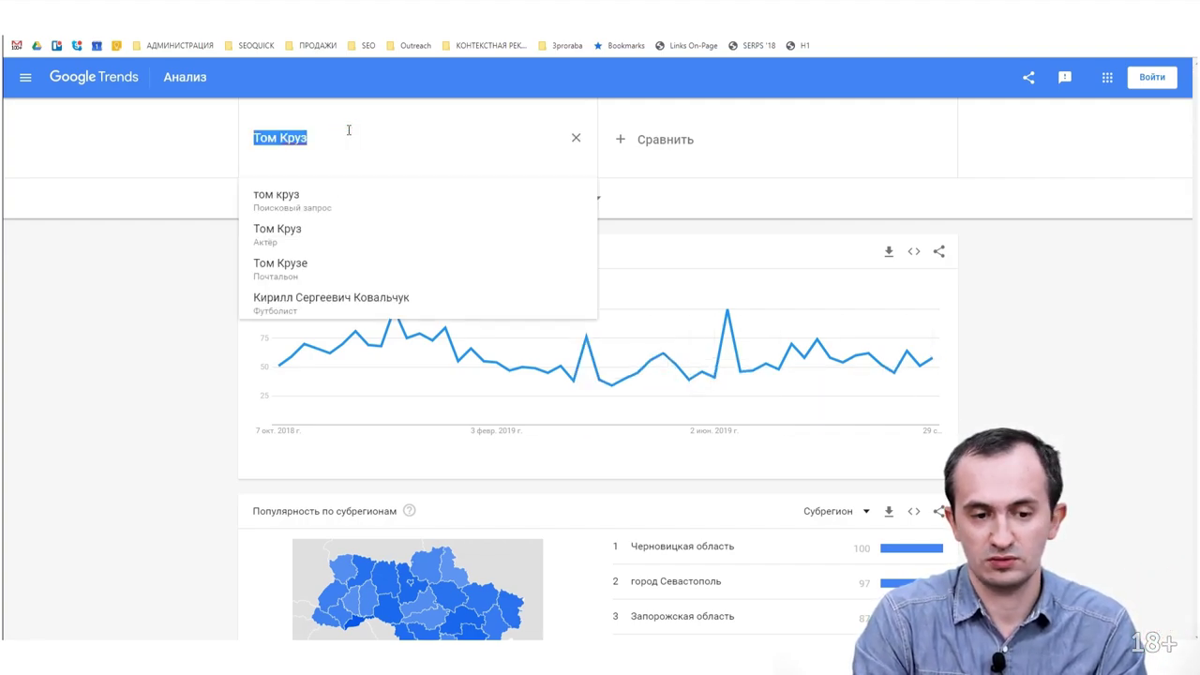
{"action": "key", "text": "BackSpace"}
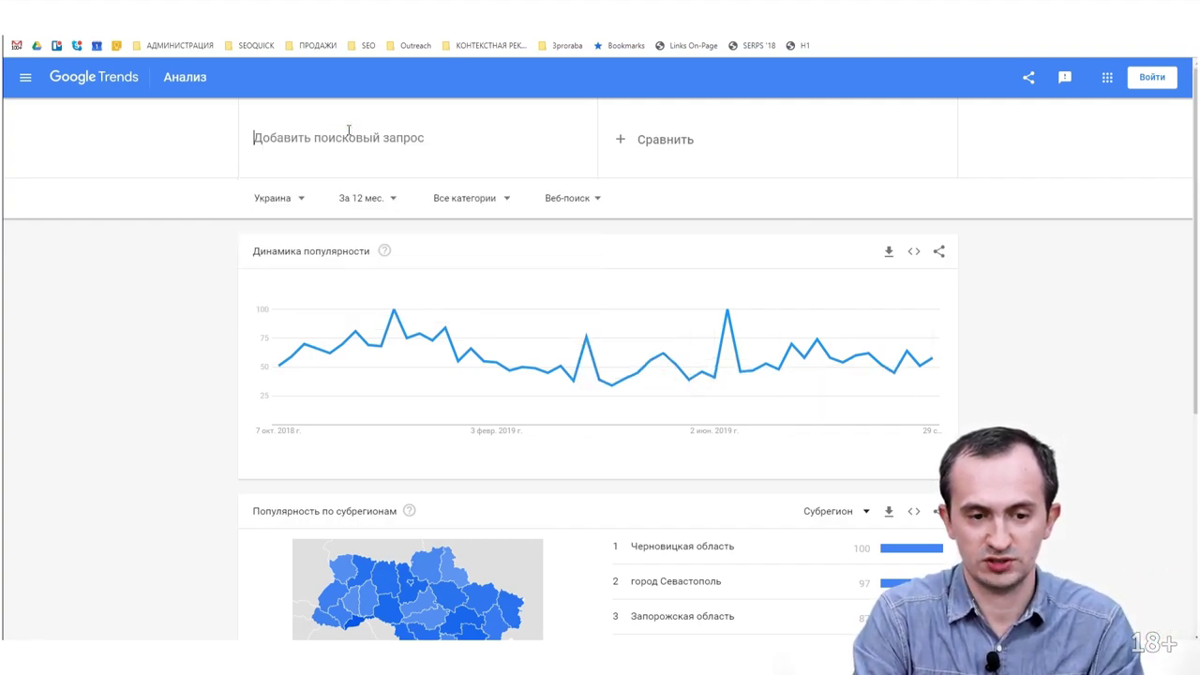
{"action": "type", "text": "оченб"}
{"action": "key", "text": "BackSpace"}
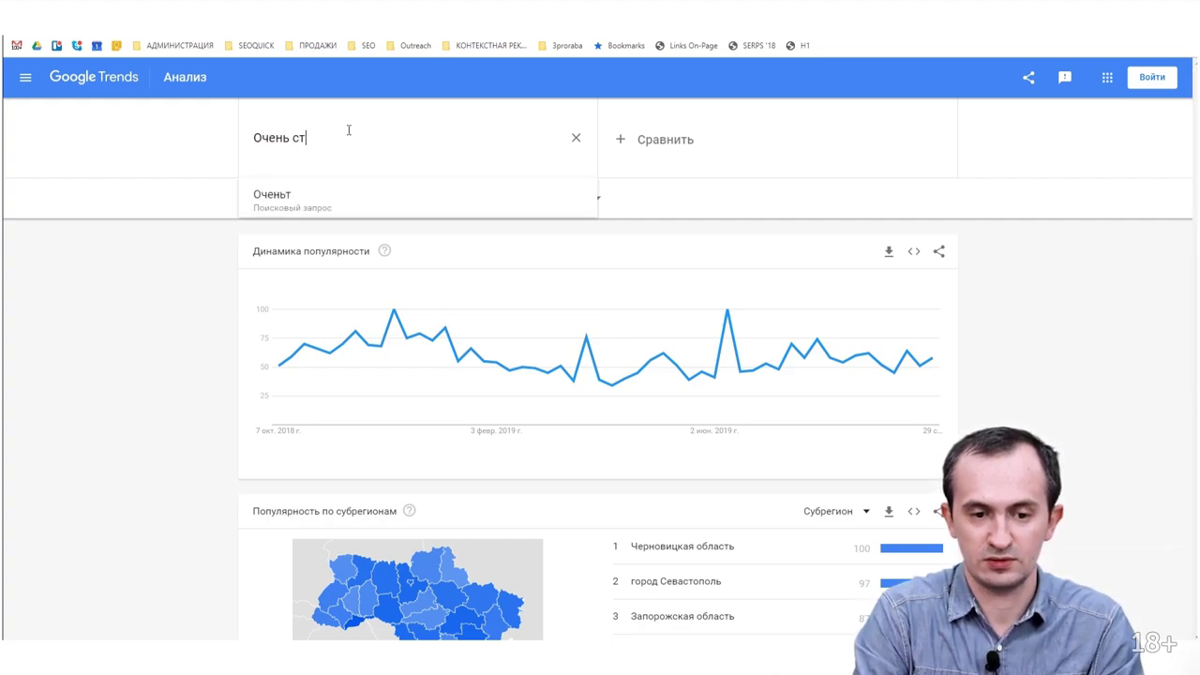
{"action": "type", "text": "странные де"}
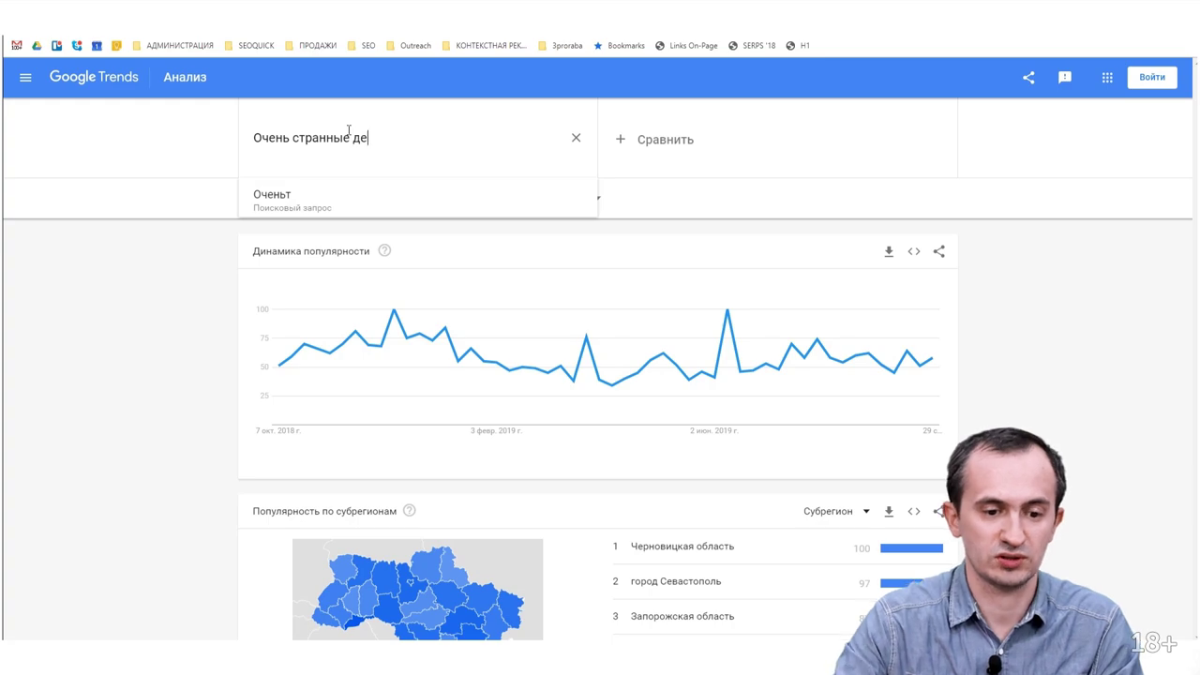
{"action": "type", "text": "ал"}
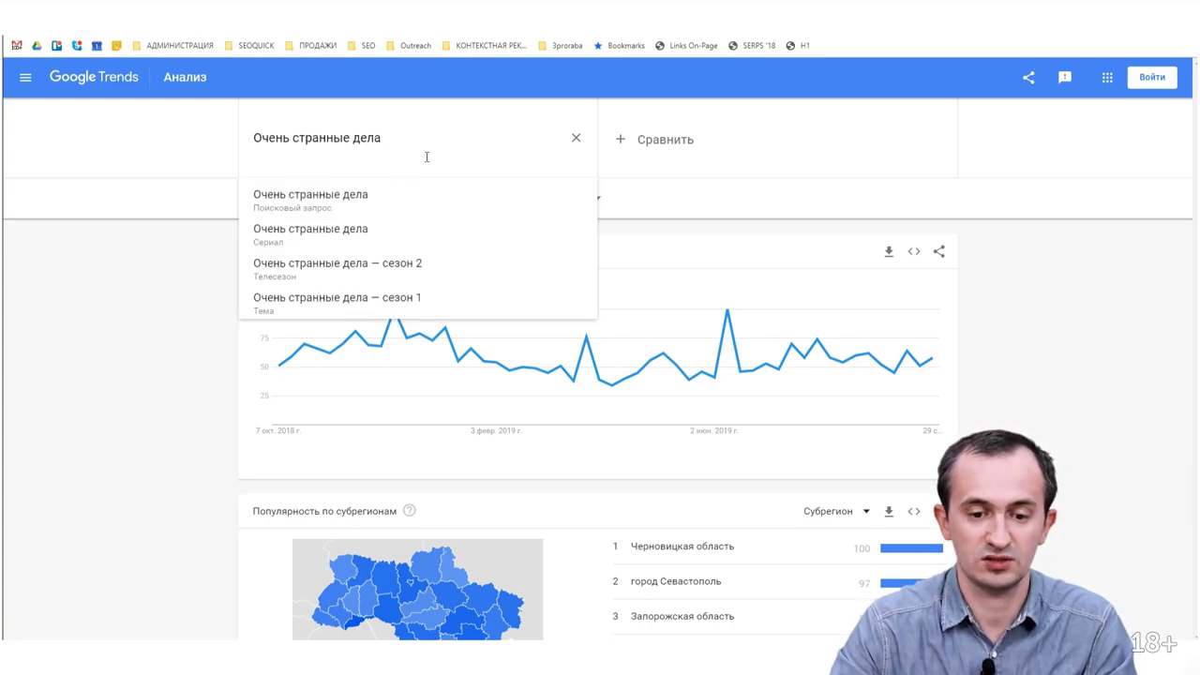
{"action": "left_click", "coordinate": [394, 233]}
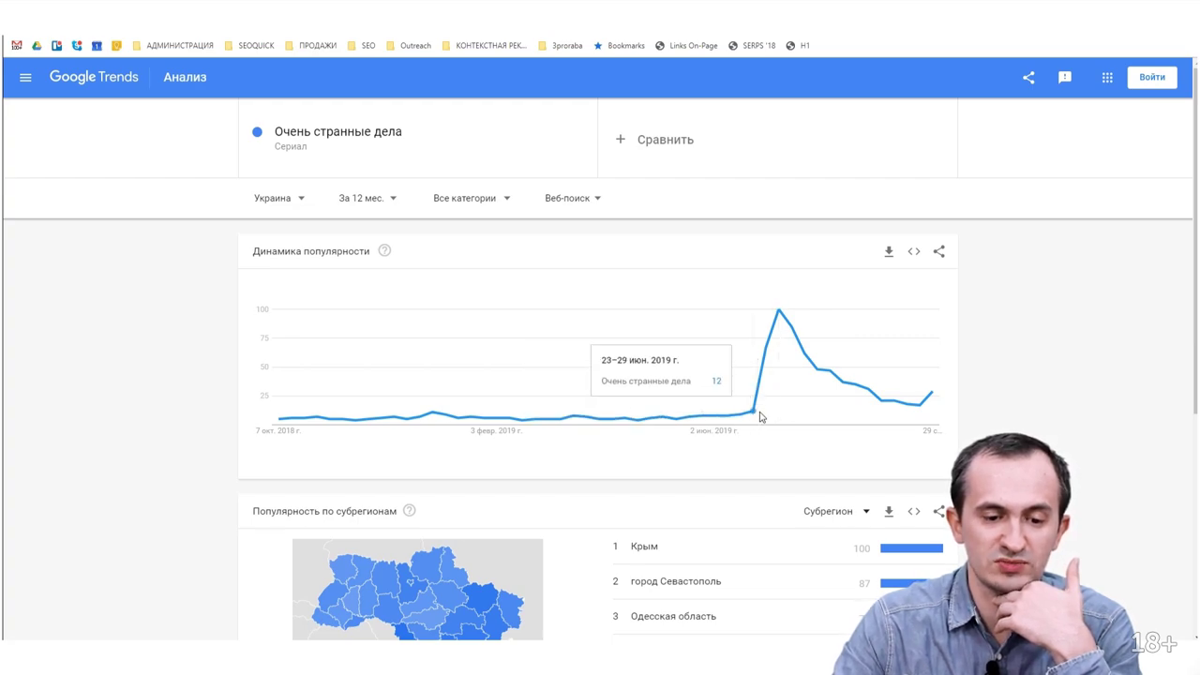
View the series' popularity for the past 4 hours, and change the period to the past 30 days
{"action": "left_click", "coordinate": [378, 198]}
{"action": "left_click", "coordinate": [401, 261]}
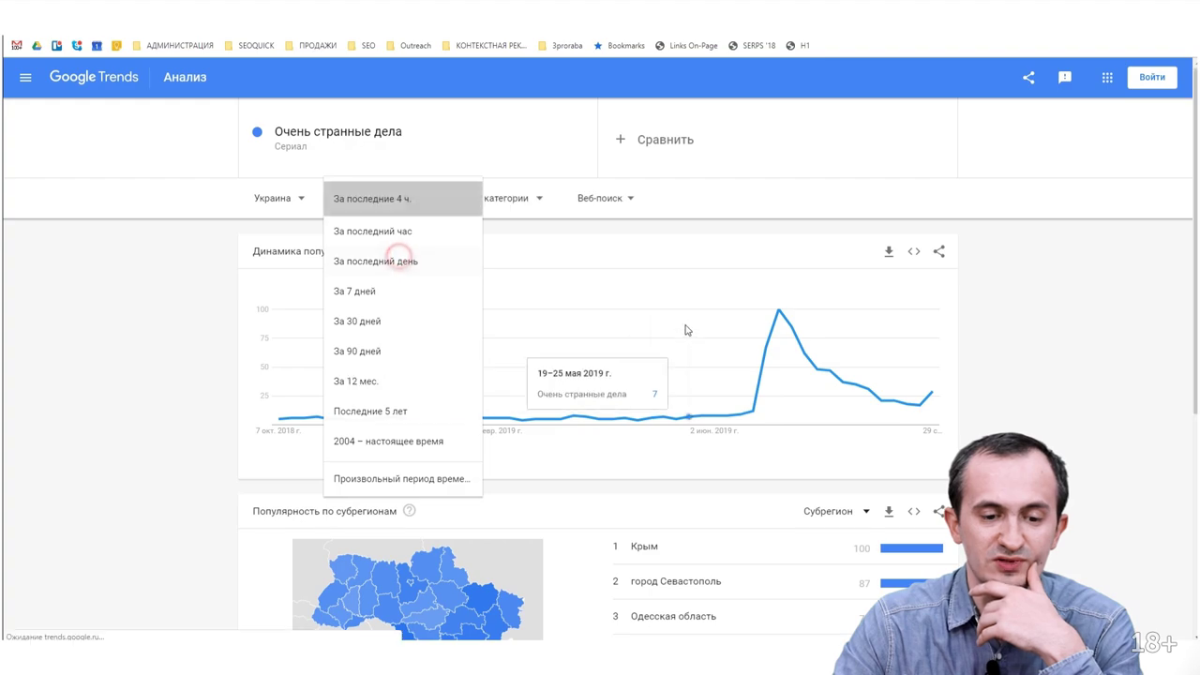
{"action": "left_click", "coordinate": [400, 198]}
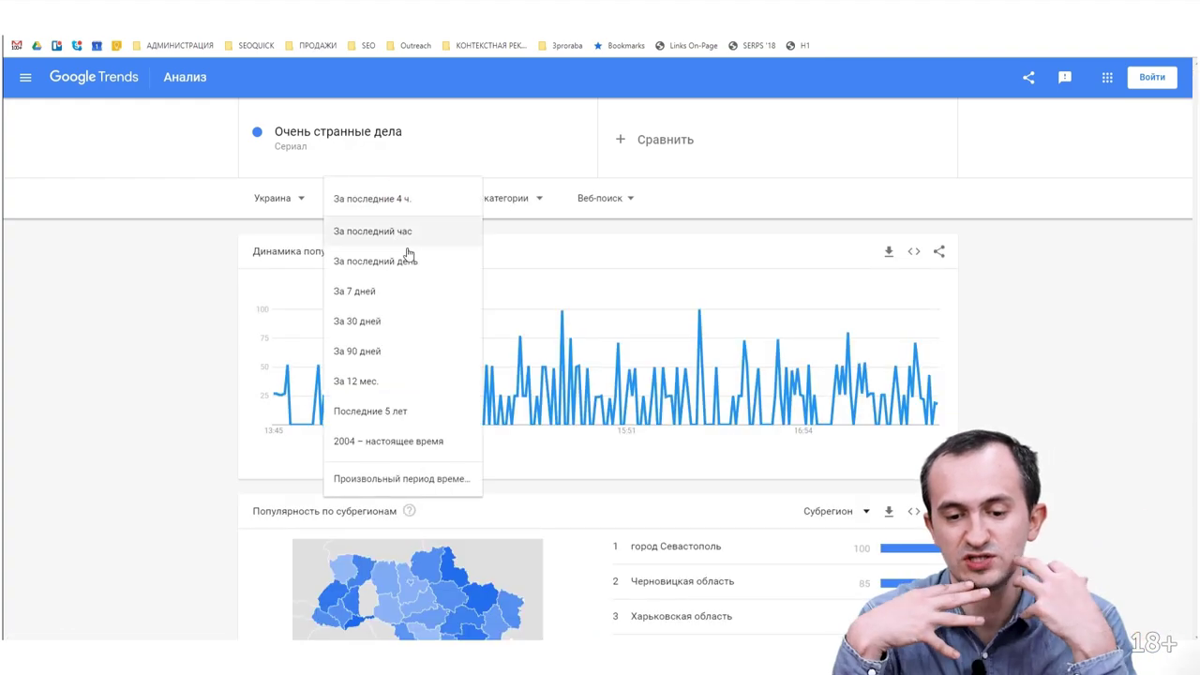
{"action": "left_click", "coordinate": [373, 321]}
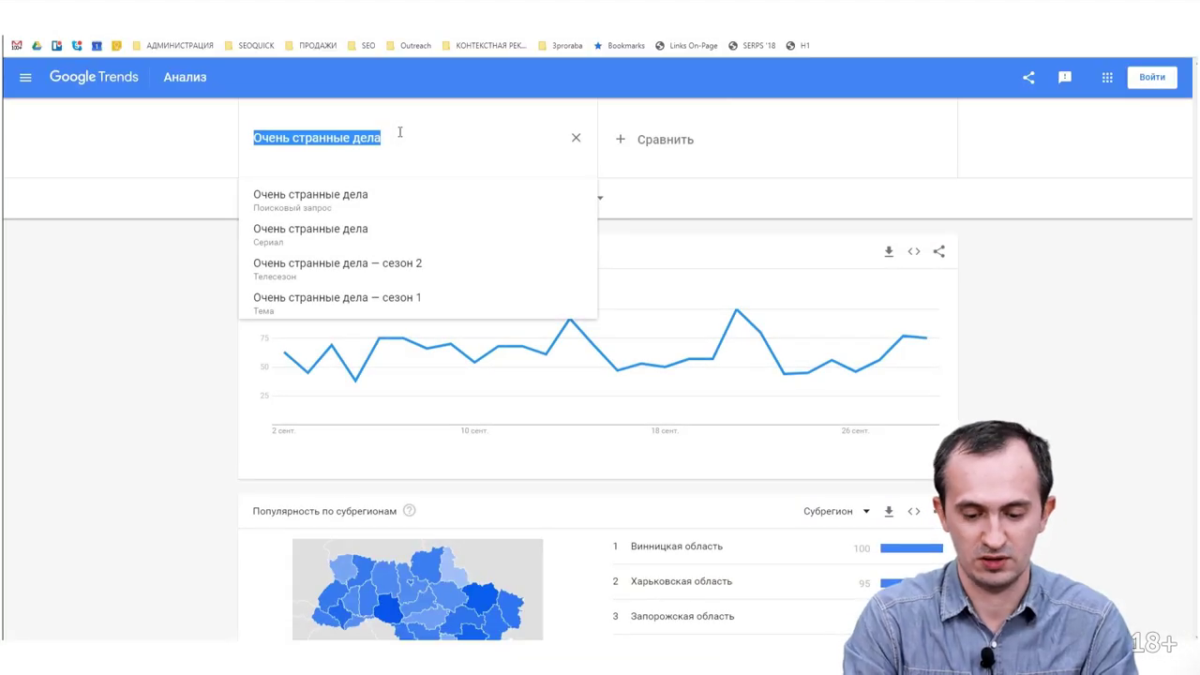
Replace the series with the search term "sape.ru"
{"action": "type", "text": "sp"}
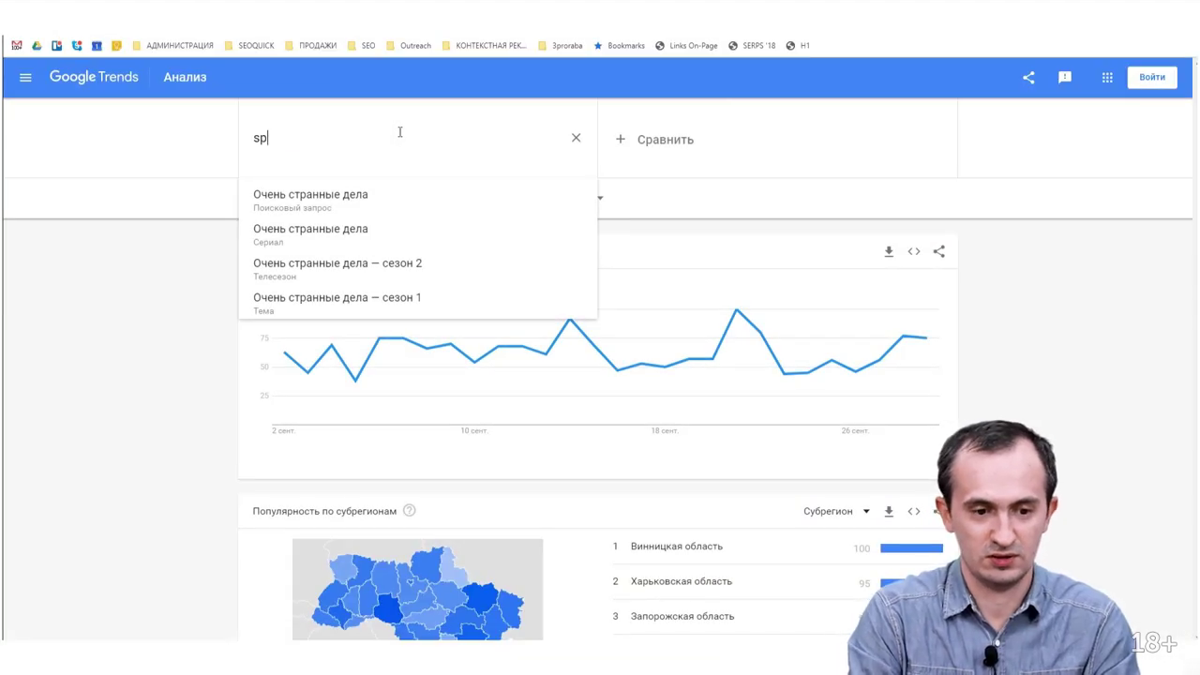
{"action": "type", "text": "pe.ru"}
{"action": "key", "text": "Return"}
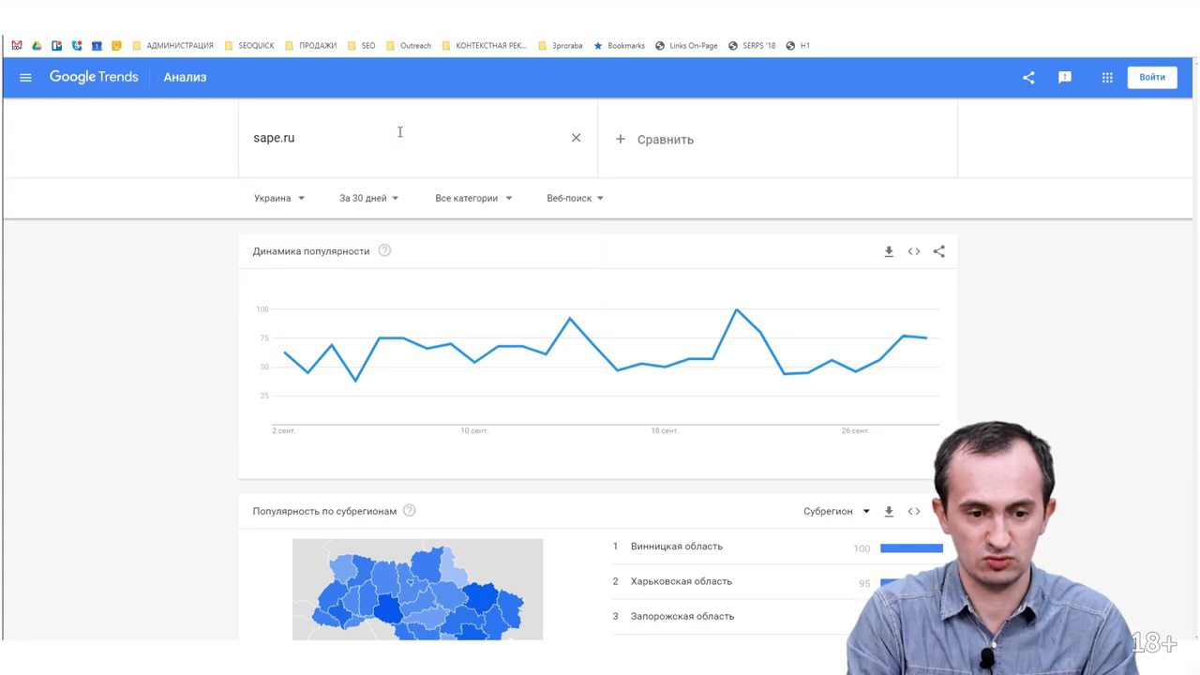
{"action": "left_click", "coordinate": [343, 132]}
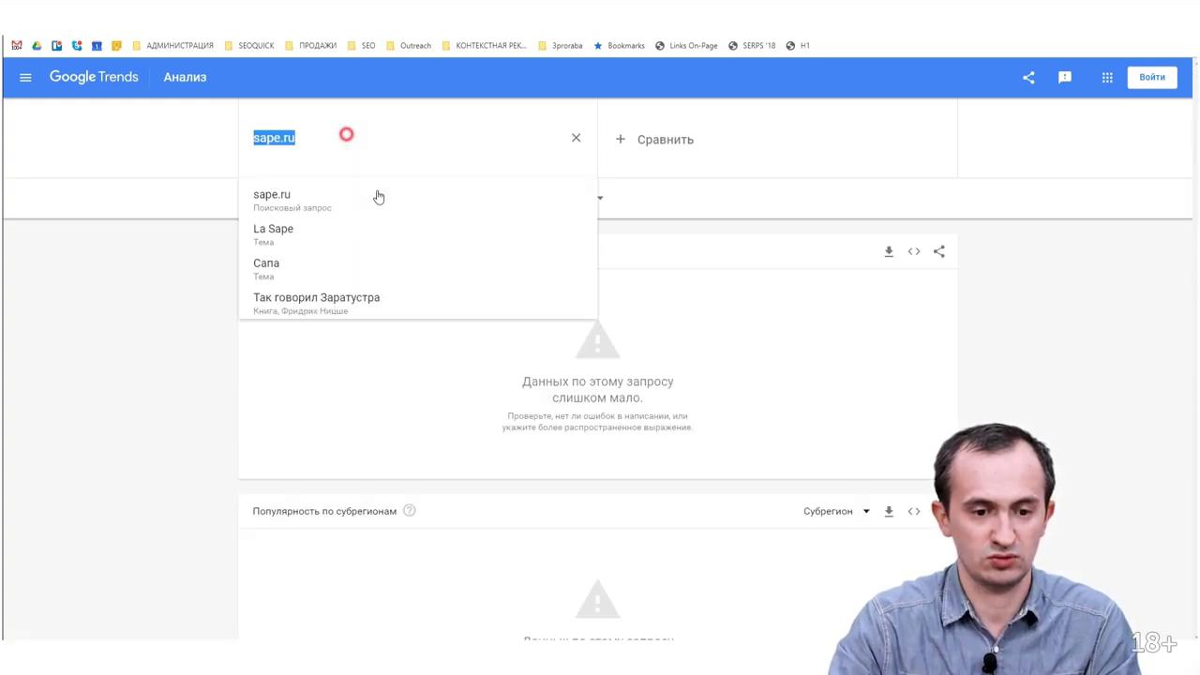
{"action": "left_click", "coordinate": [281, 197]}
Widen the period for "sape.ru" to 12 months and further to the last 5 years
{"action": "left_click", "coordinate": [369, 198]}
{"action": "left_click", "coordinate": [388, 384]}
{"action": "left_click", "coordinate": [382, 205]}
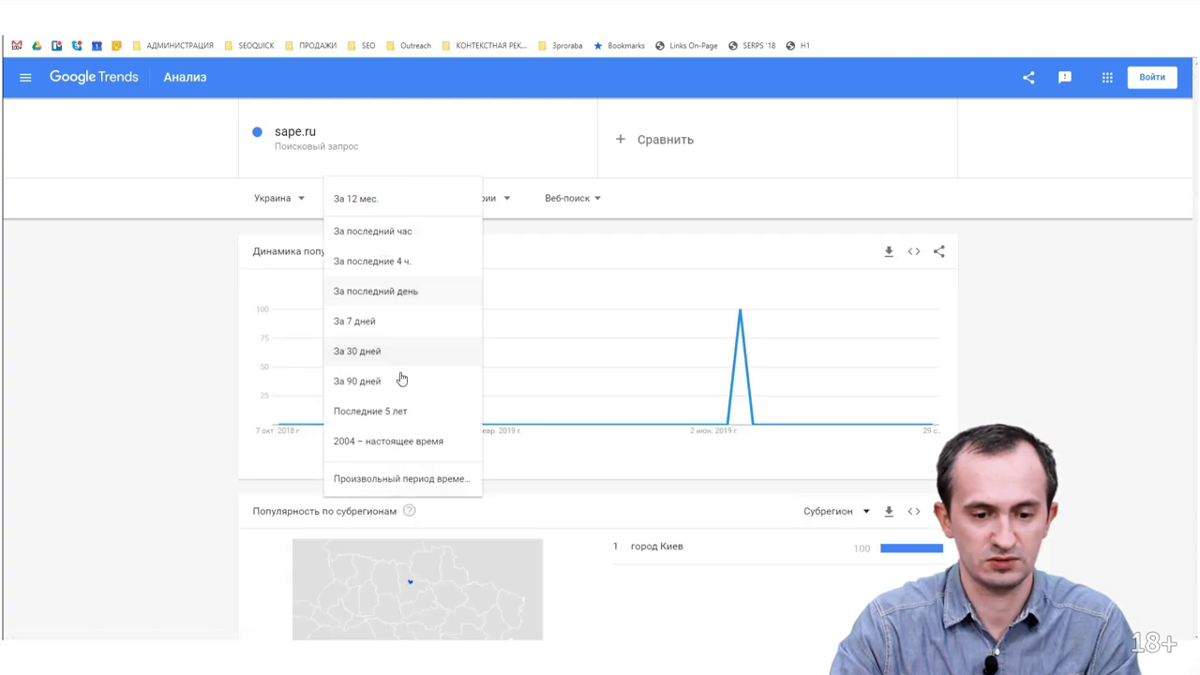
{"action": "left_click", "coordinate": [402, 413]}
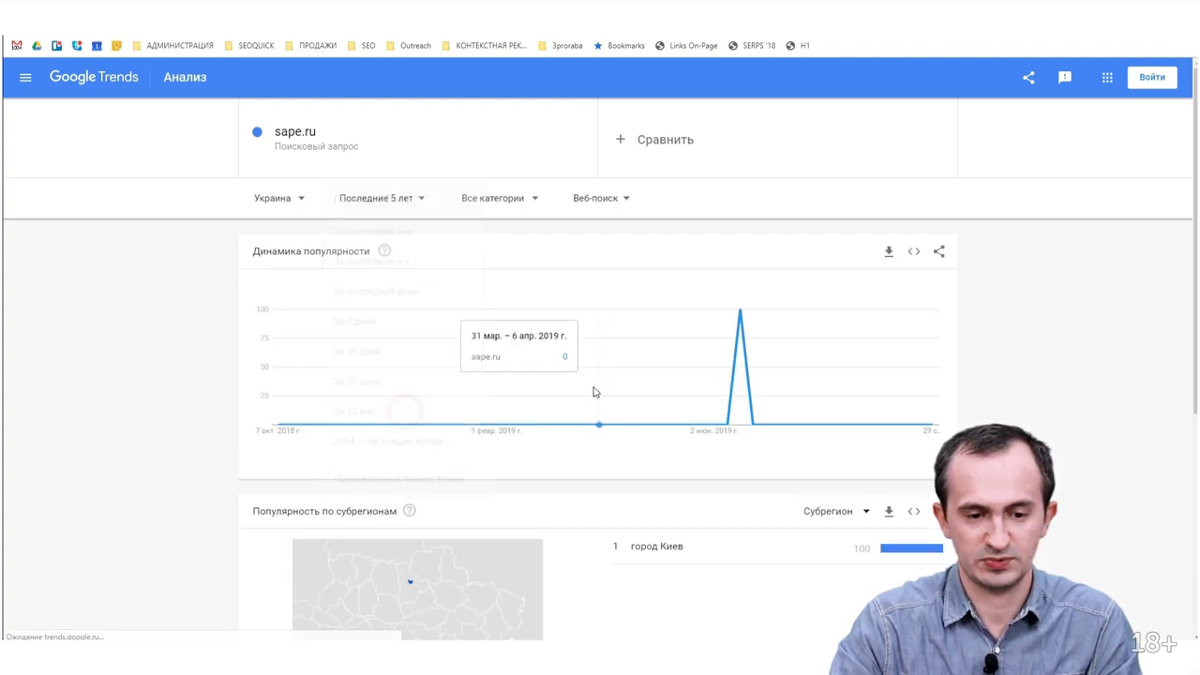
Replace the "sape.ru" search term with the suggested topic "Сапа"
{"action": "left_click", "coordinate": [369, 143]}
{"action": "left_click", "coordinate": [132, 263]}
{"action": "left_click", "coordinate": [327, 133]}
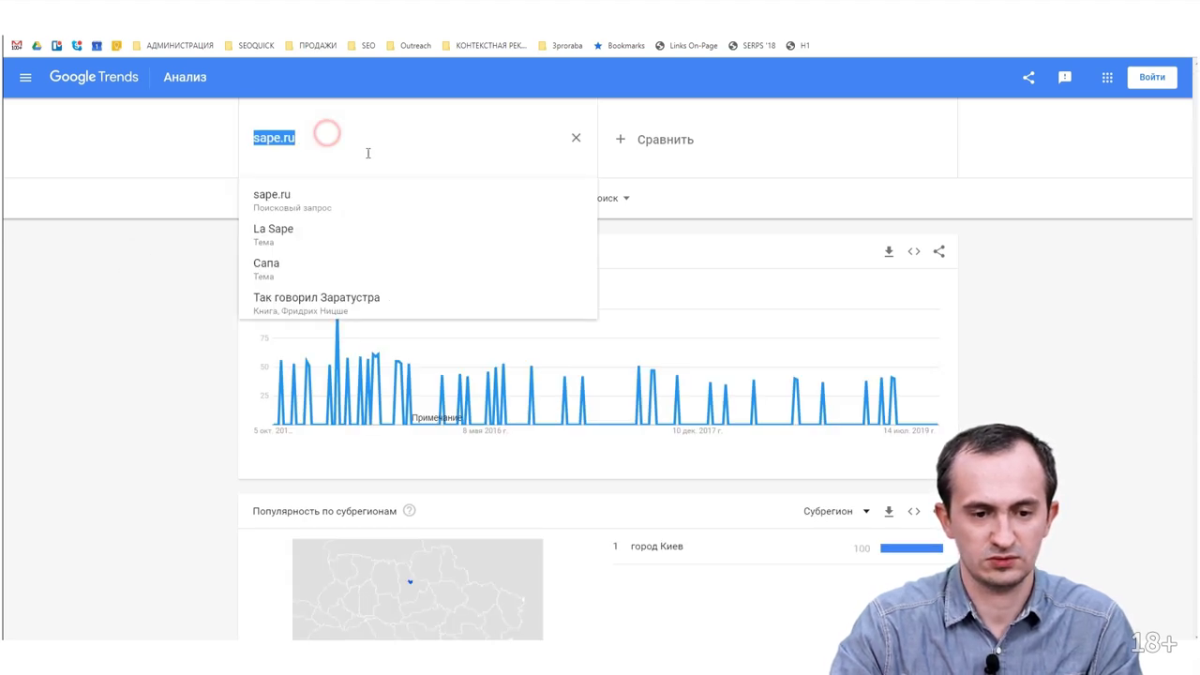
{"action": "left_click", "coordinate": [319, 270]}
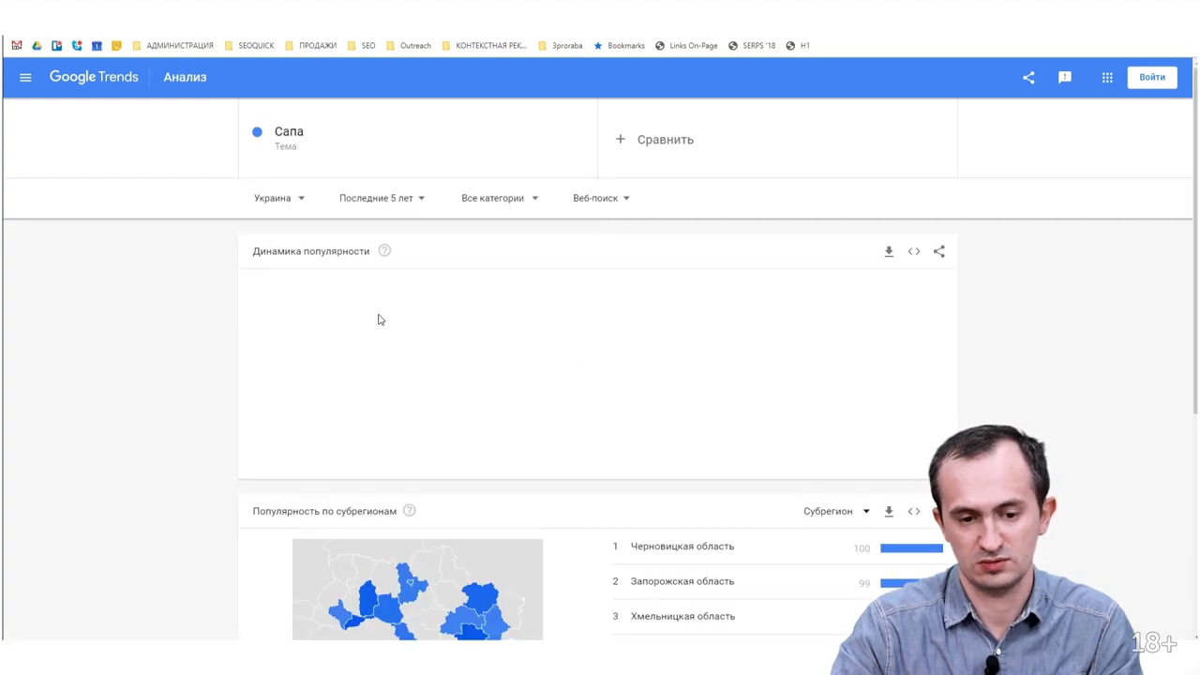
Look up the search term "арендные ссылки" and change the region from Ukraine to worldwide
{"action": "left_click", "coordinate": [327, 149]}
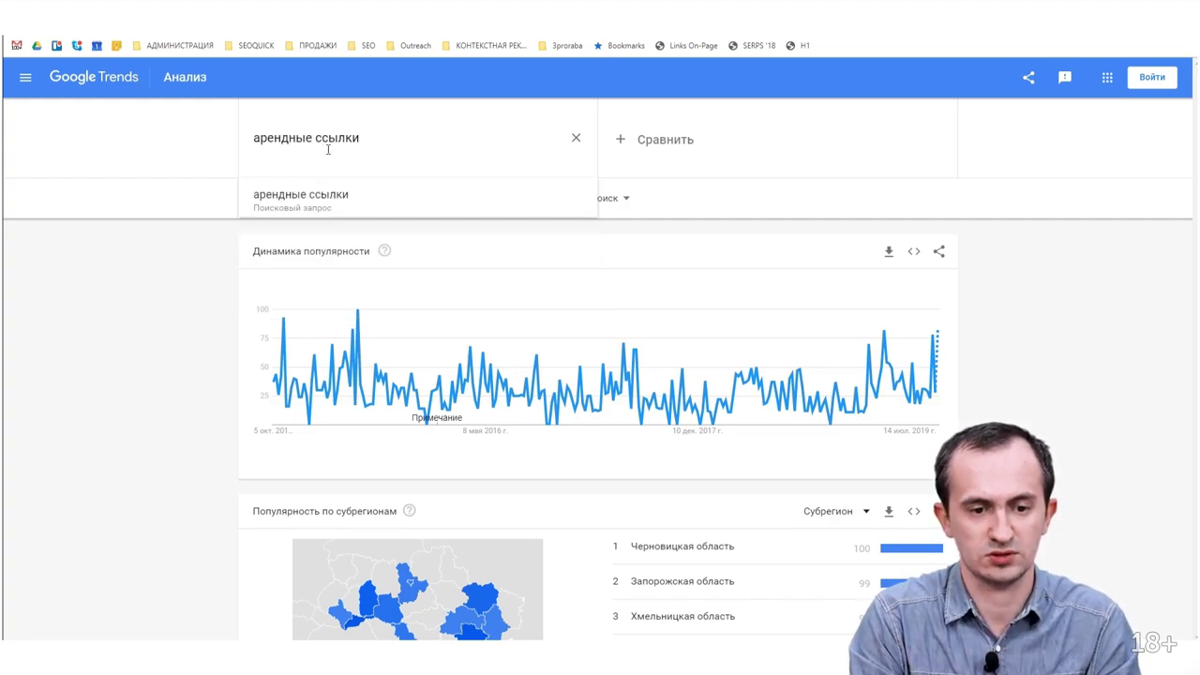
{"action": "left_click", "coordinate": [342, 195]}
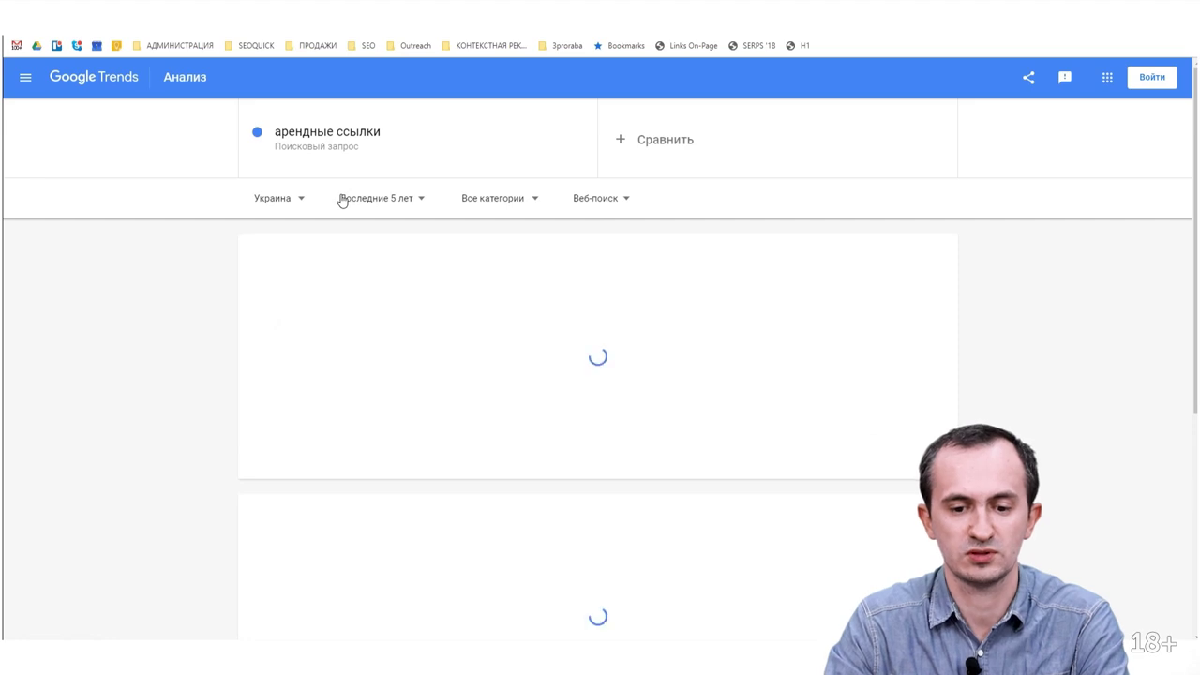
{"action": "left_click", "coordinate": [381, 202]}
{"action": "left_click", "coordinate": [274, 200]}
{"action": "left_click", "coordinate": [294, 213]}
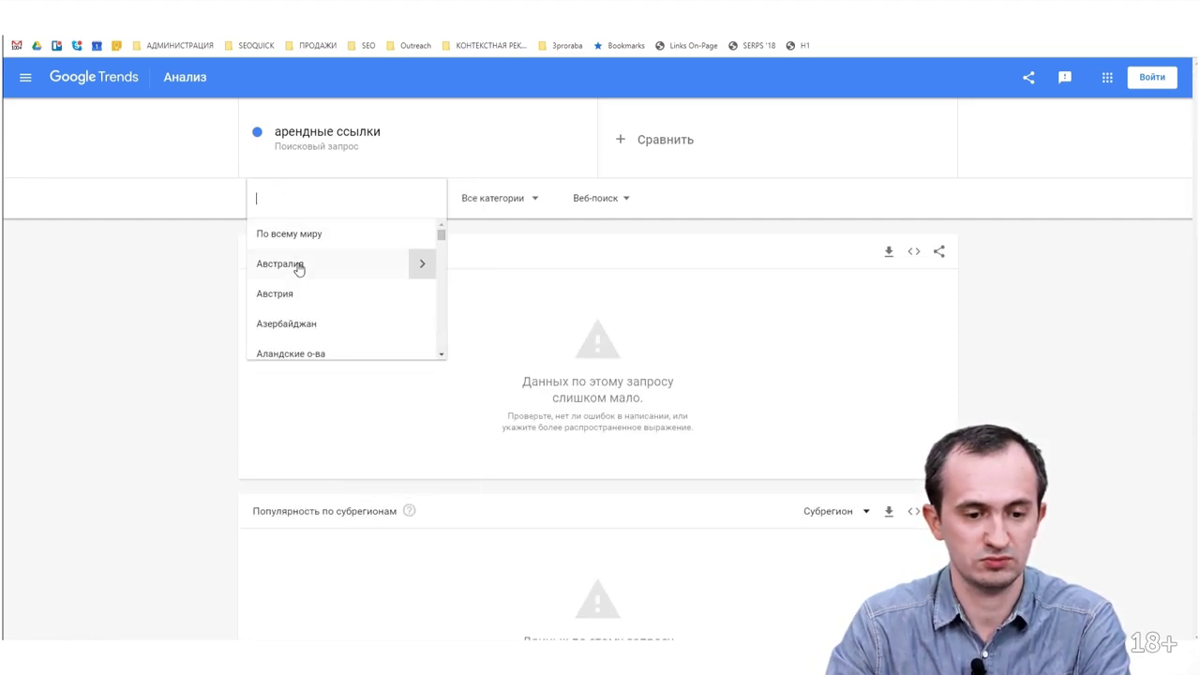
{"action": "left_click", "coordinate": [305, 237]}
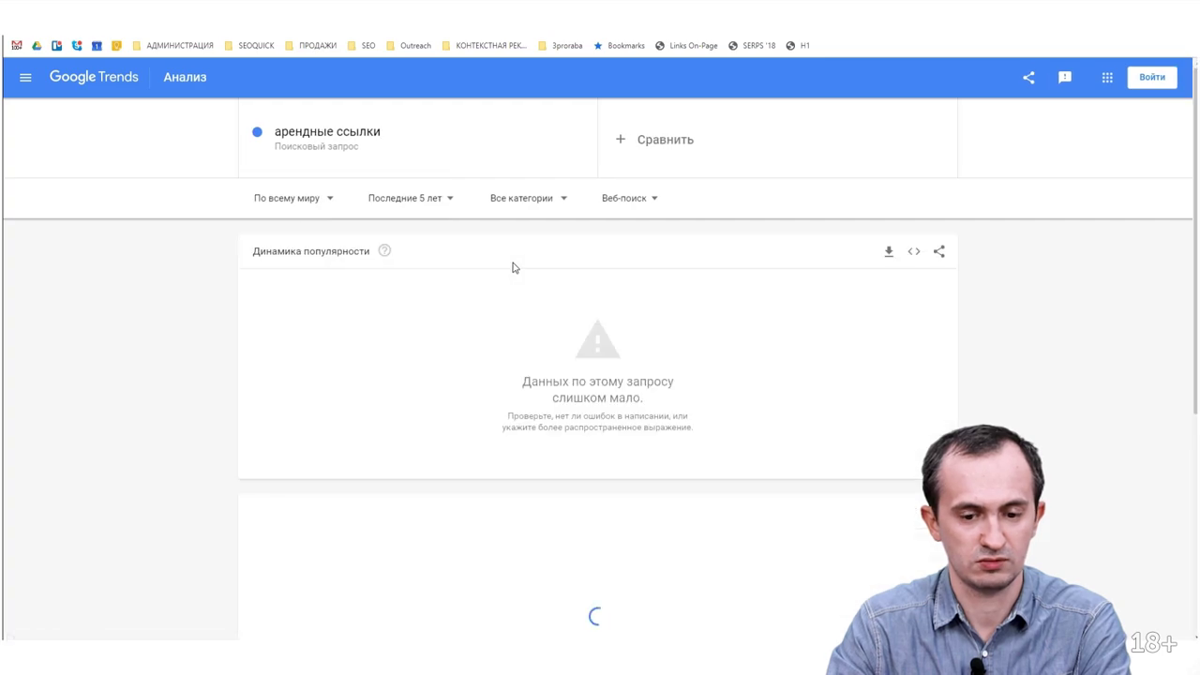
Replace the query "арендные ссылки" with the search term "sape"
{"action": "left_click", "coordinate": [354, 150]}
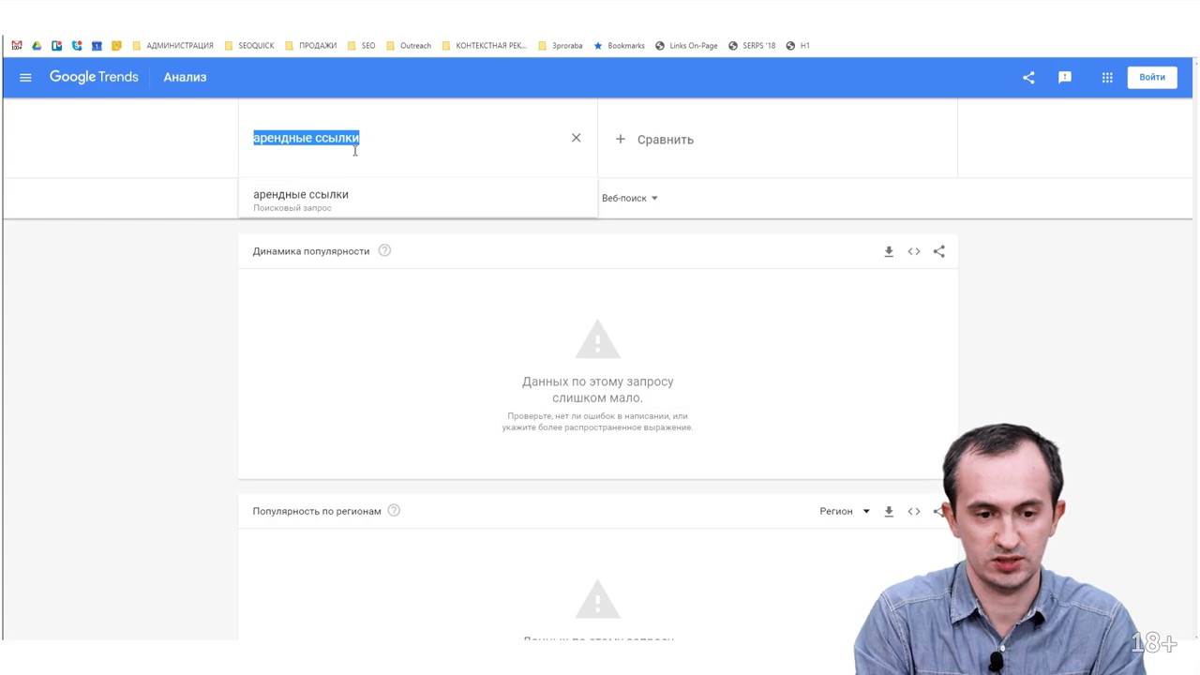
{"action": "type", "text": "ссы"}
{"action": "key", "text": "BackSpace"}
{"action": "key", "text": "BackSpace"}
{"action": "key", "text": "BackSpace"}
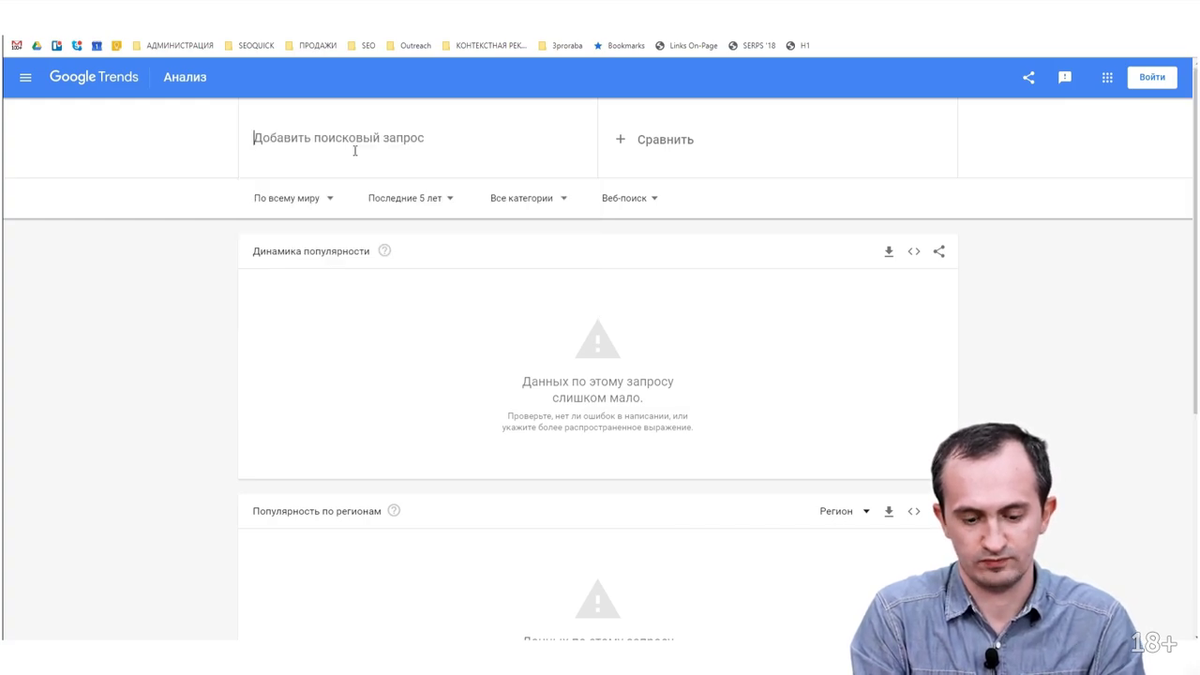
{"action": "type", "text": "sape"}
{"action": "key", "text": "Return"}
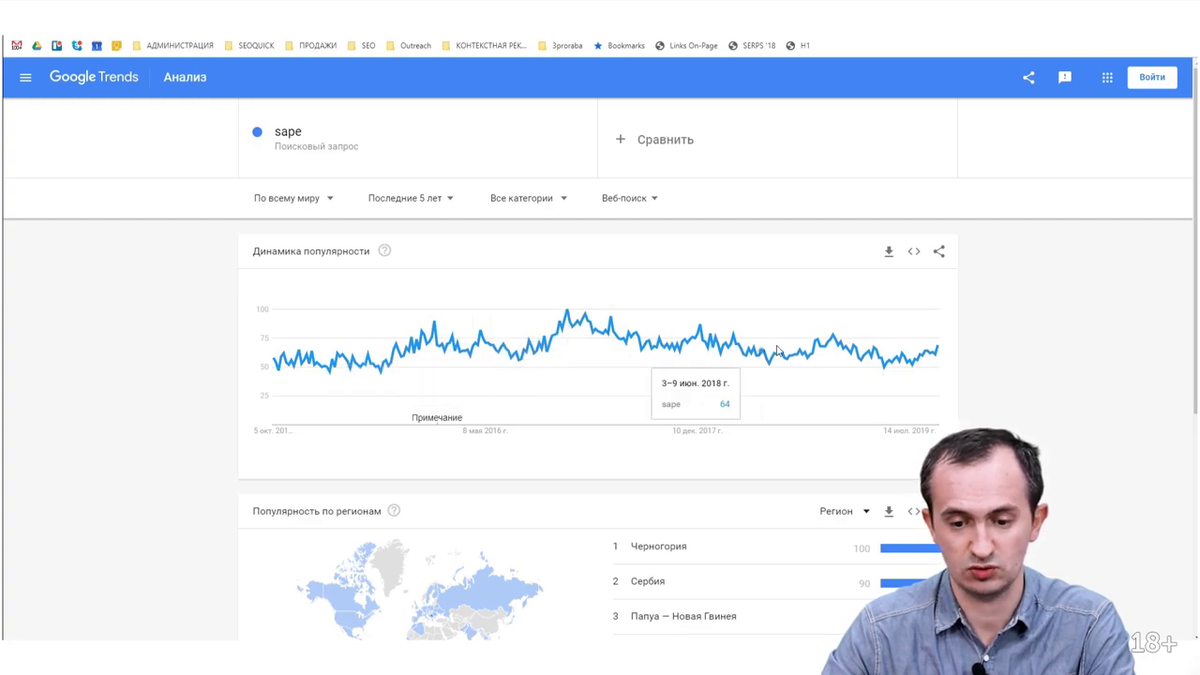
Replace the query "sape" with the search term "miralinks"
{"action": "left_click", "coordinate": [335, 136]}
{"action": "type", "text": "mor"}
{"action": "key", "text": "BackSpace"}
{"action": "key", "text": "BackSpace"}
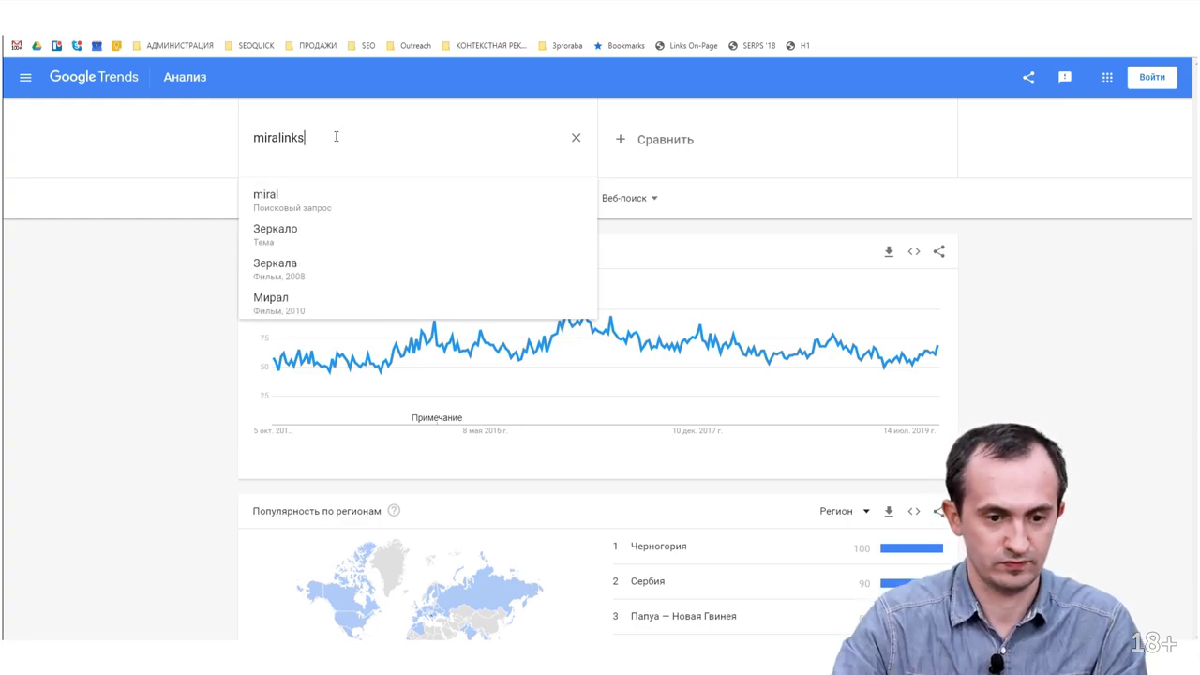
{"action": "left_click", "coordinate": [335, 194]}
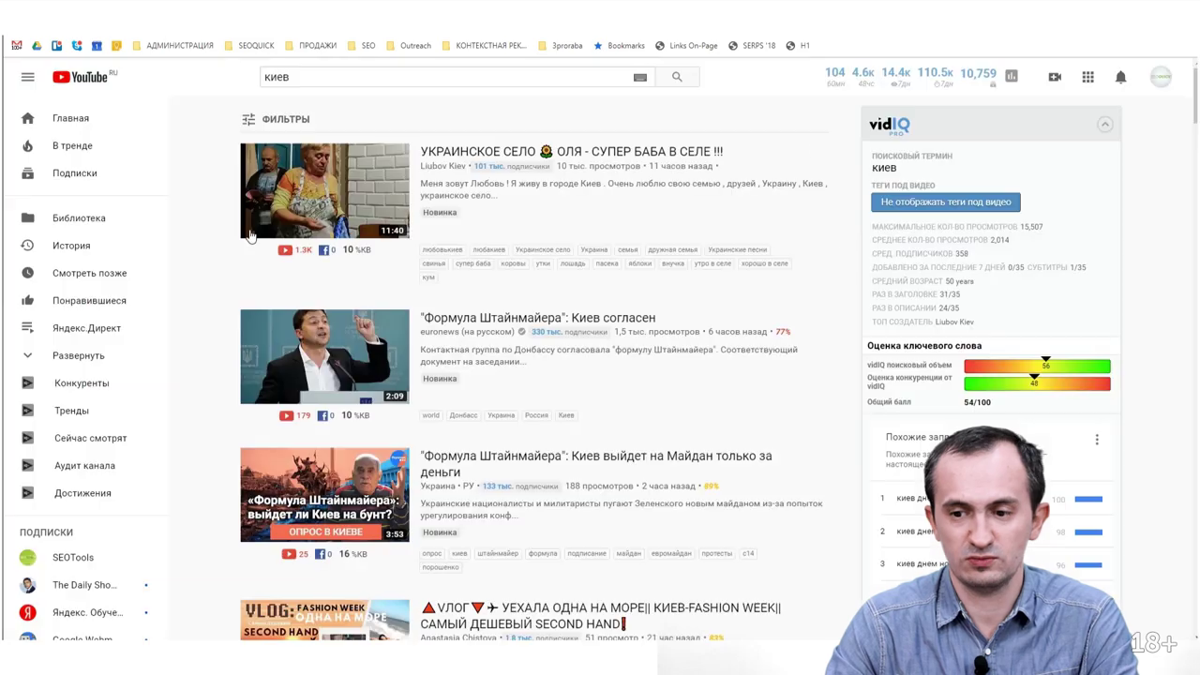
Open YouTube Studio and go to the details of the video "Яндекс Директ для новичков" among the channel's videos
{"action": "left_click", "coordinate": [1161, 77]}
{"action": "left_click", "coordinate": [1161, 77]}
{"action": "left_click", "coordinate": [1161, 77]}
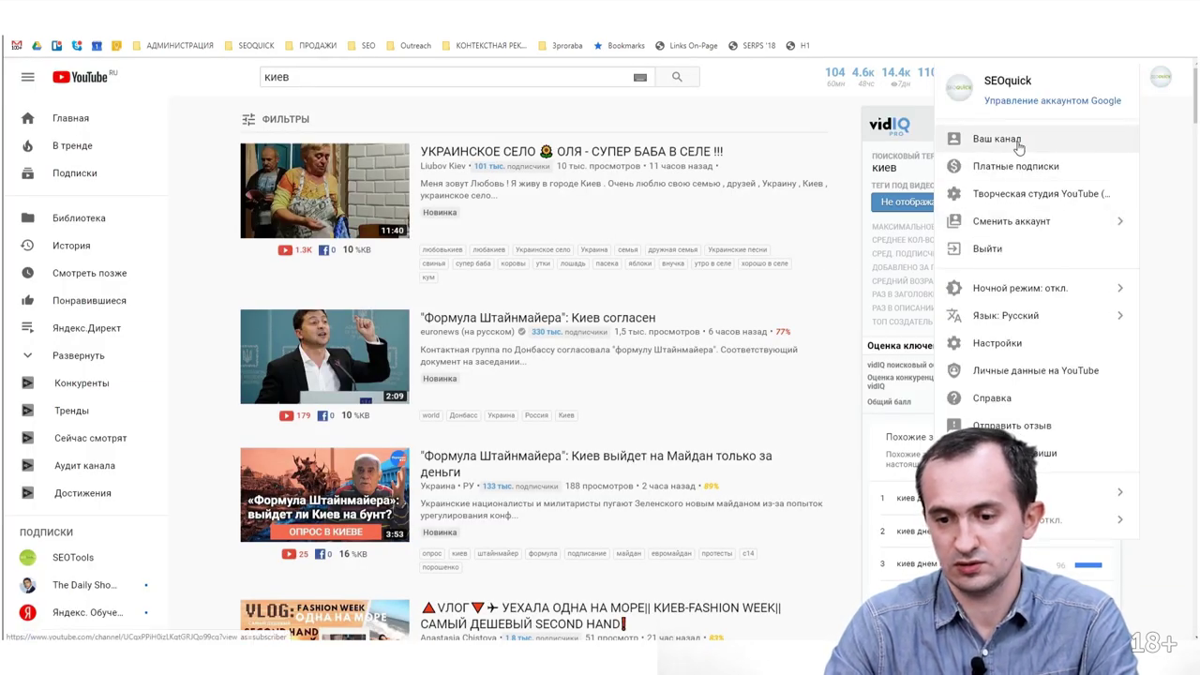
{"action": "left_click", "coordinate": [1034, 193]}
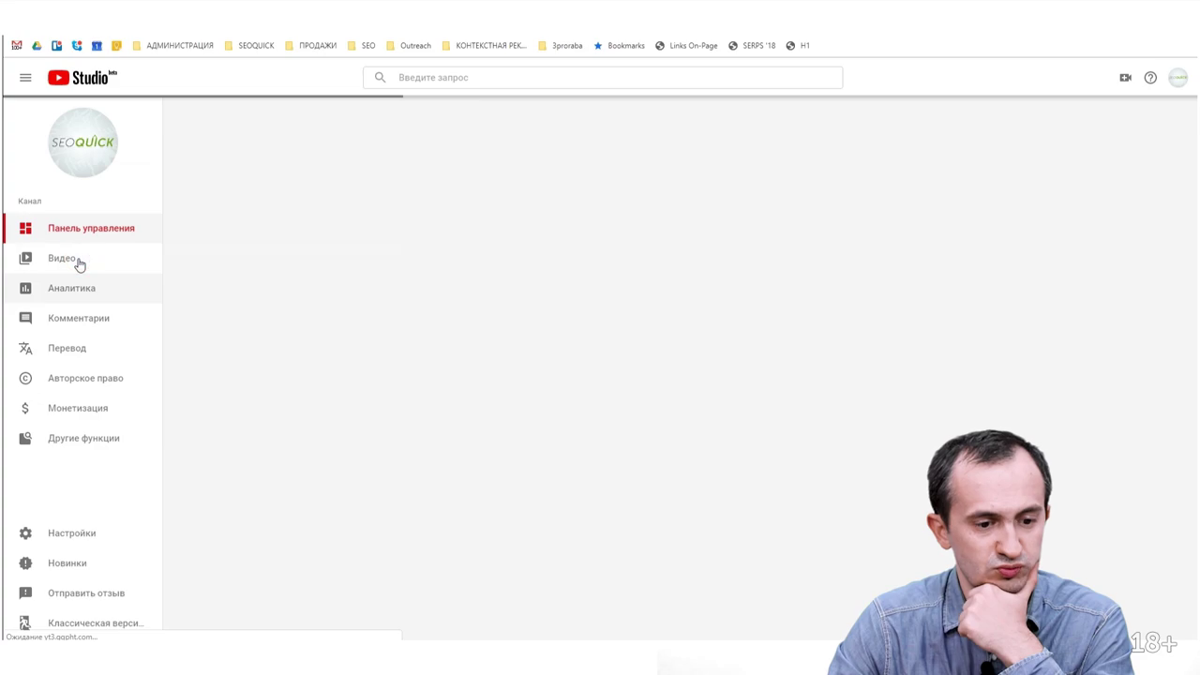
{"action": "left_click", "coordinate": [78, 263]}
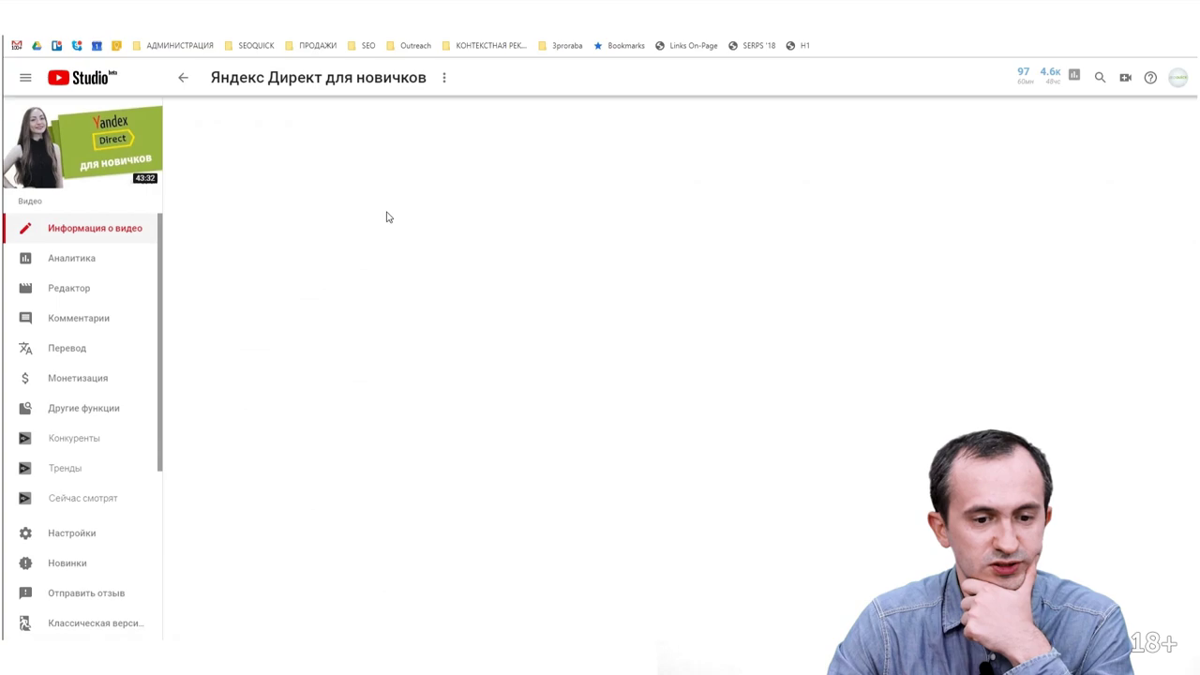
{"action": "scroll", "coordinate": [405, 313], "scroll_direction": "down", "scroll_amount": 5}
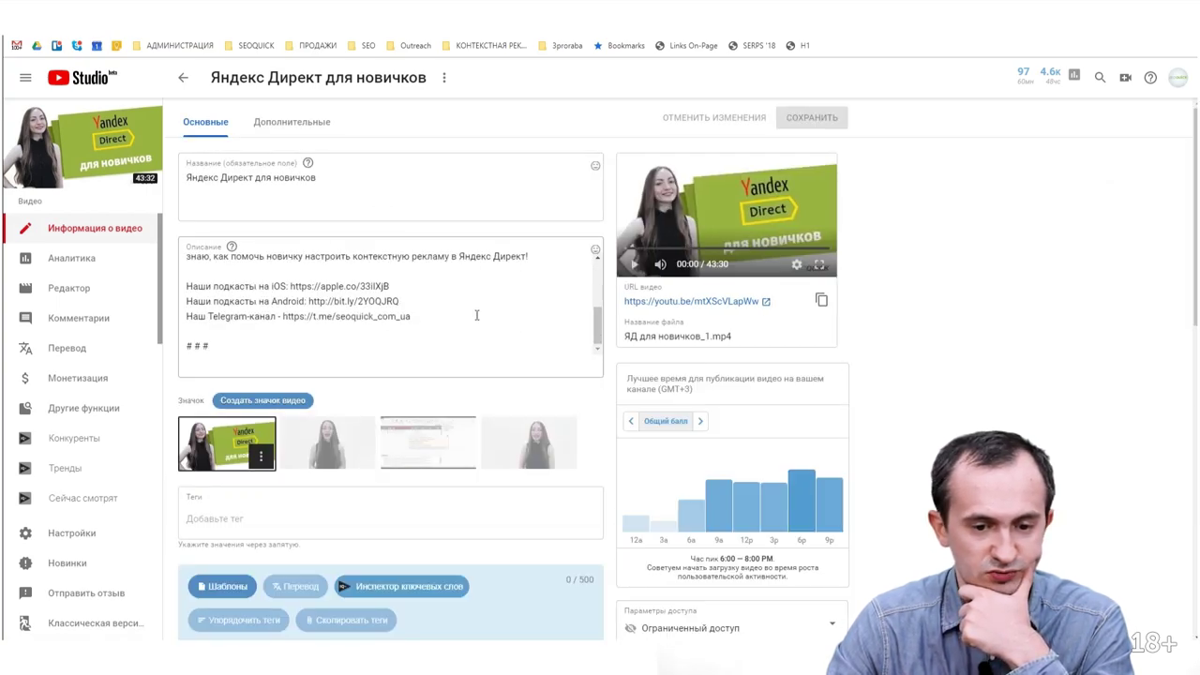
{"action": "scroll", "coordinate": [473, 332], "scroll_direction": "up", "scroll_amount": 5}
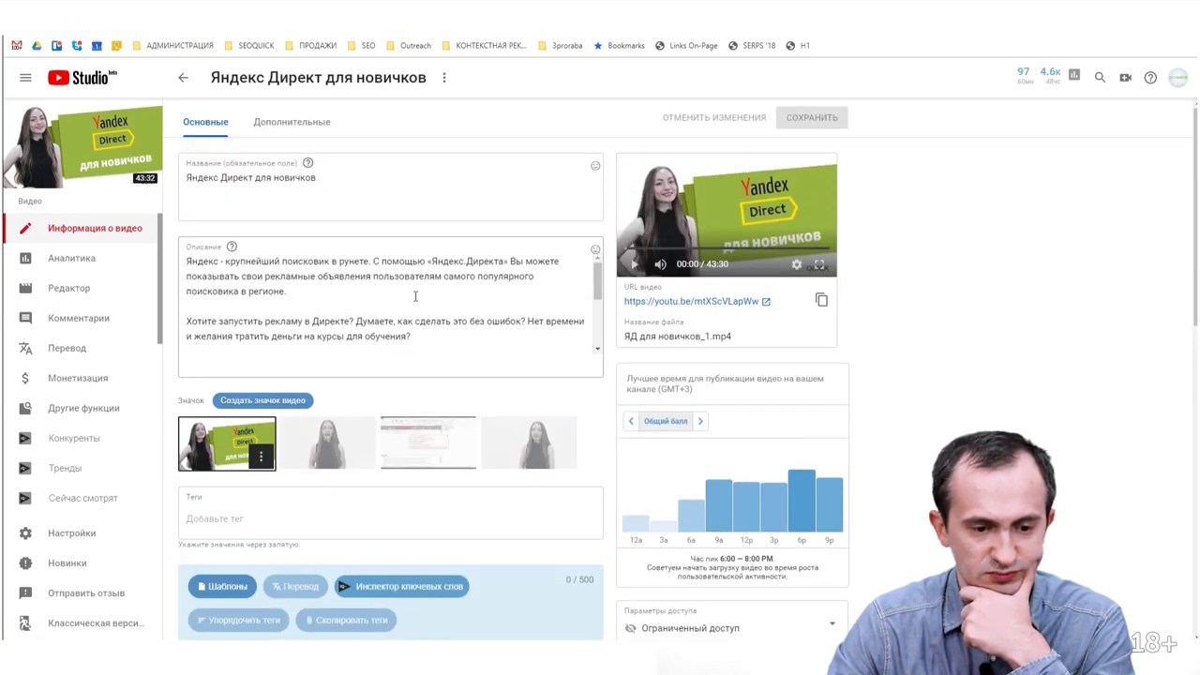
Copy the video's title and use it in the Google Ads keyword planner to replace the query "том круз"
{"action": "left_click", "coordinate": [370, 183]}
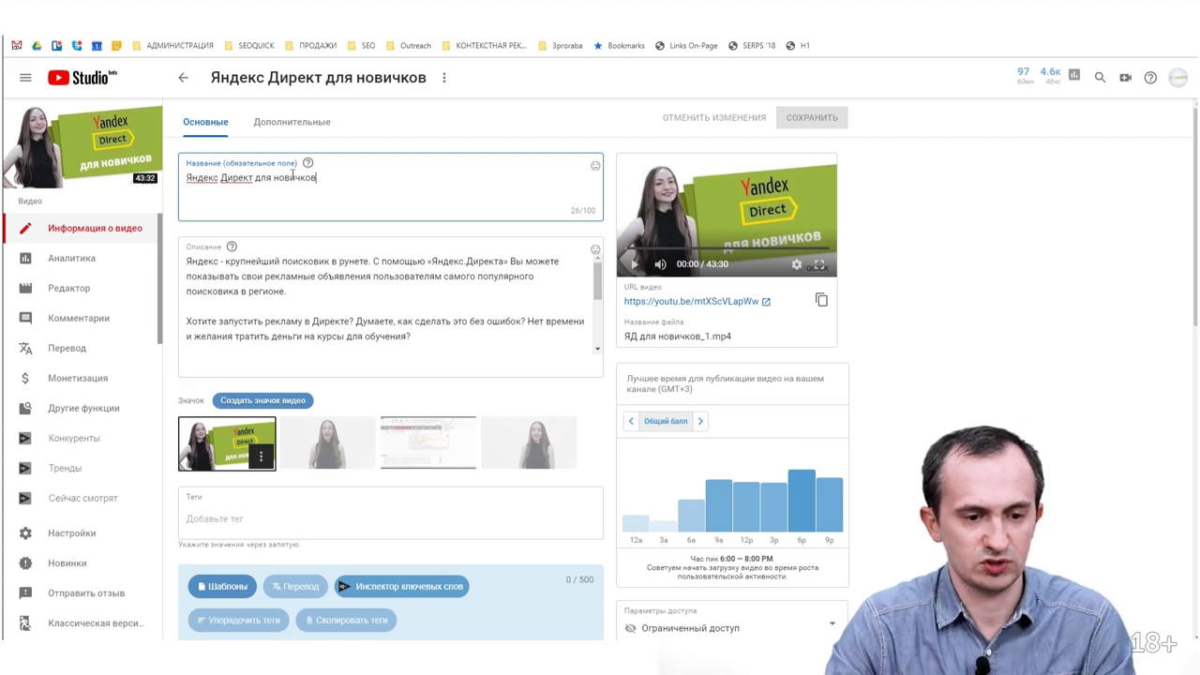
{"action": "key", "text": "ctrl+a"}
{"action": "key", "text": "ctrl+c"}
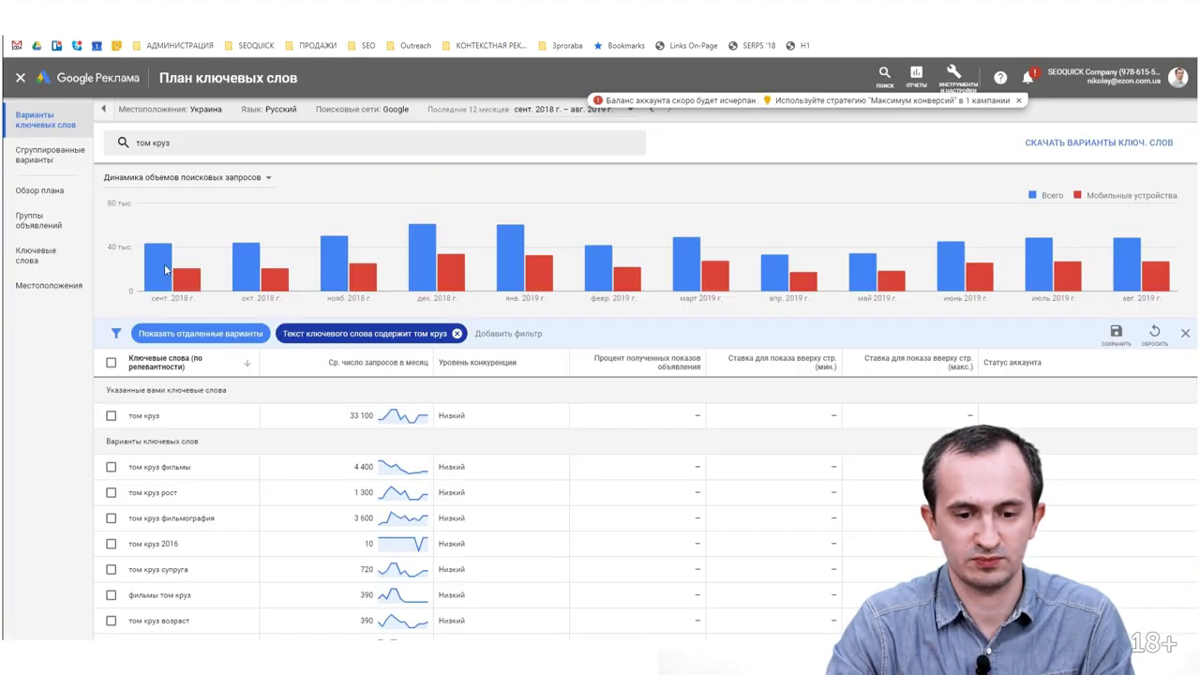
{"action": "left_click", "coordinate": [175, 145]}
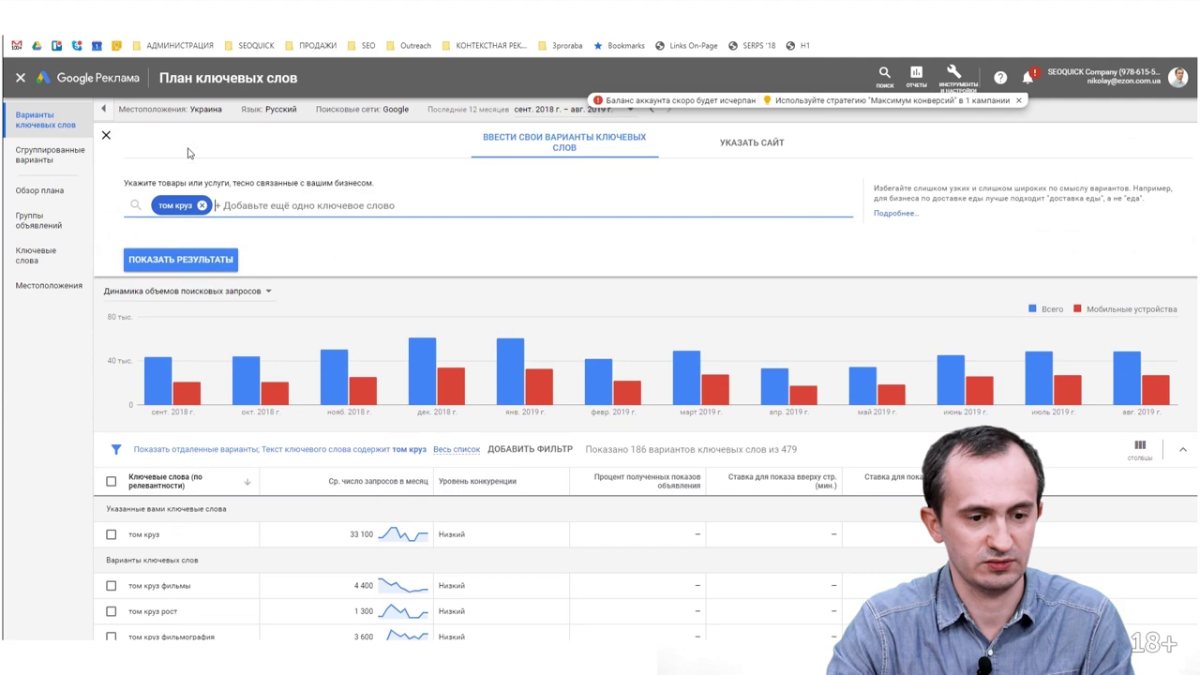
{"action": "key", "text": "BackSpace"}
{"action": "key", "text": "ctrl+v"}
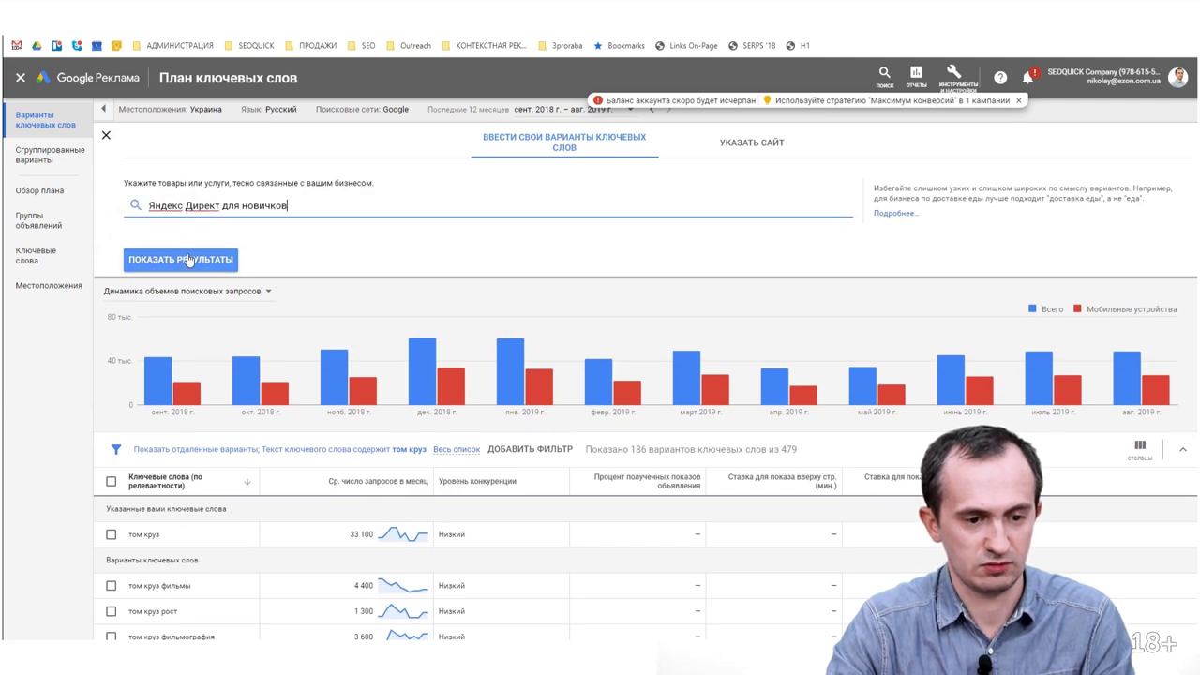
{"action": "left_click", "coordinate": [206, 262]}
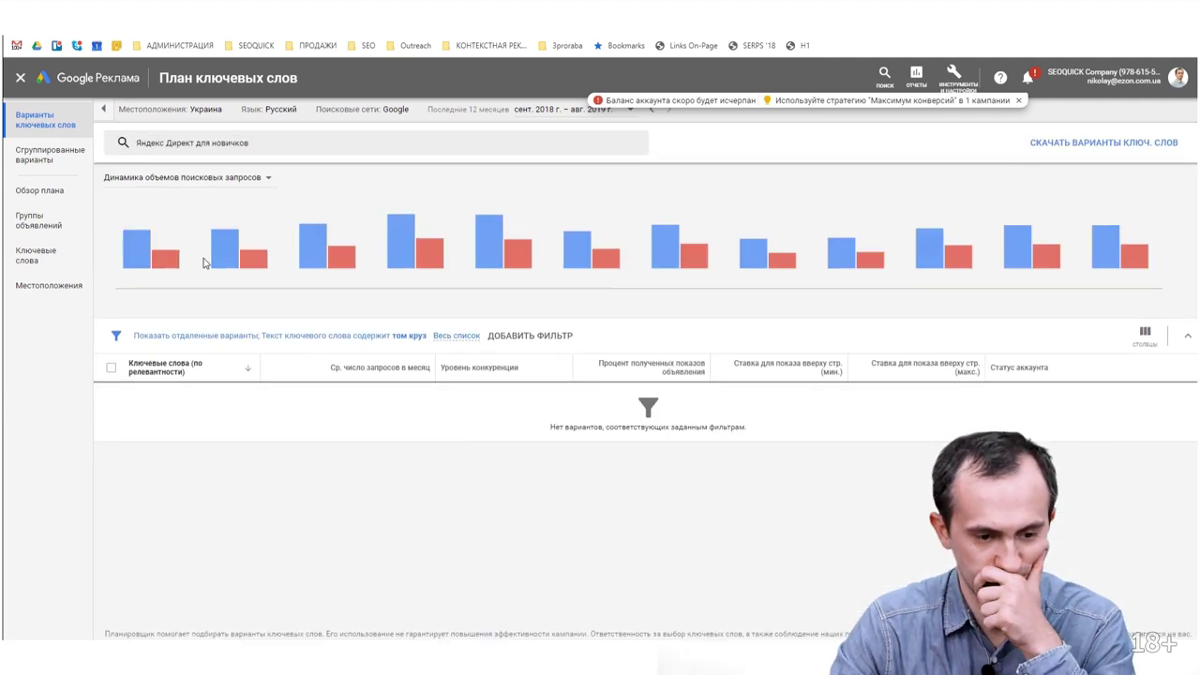
Remove the keyword text filter "том круз" and sort the keyword ideas by average monthly searches
{"action": "left_click", "coordinate": [417, 335]}
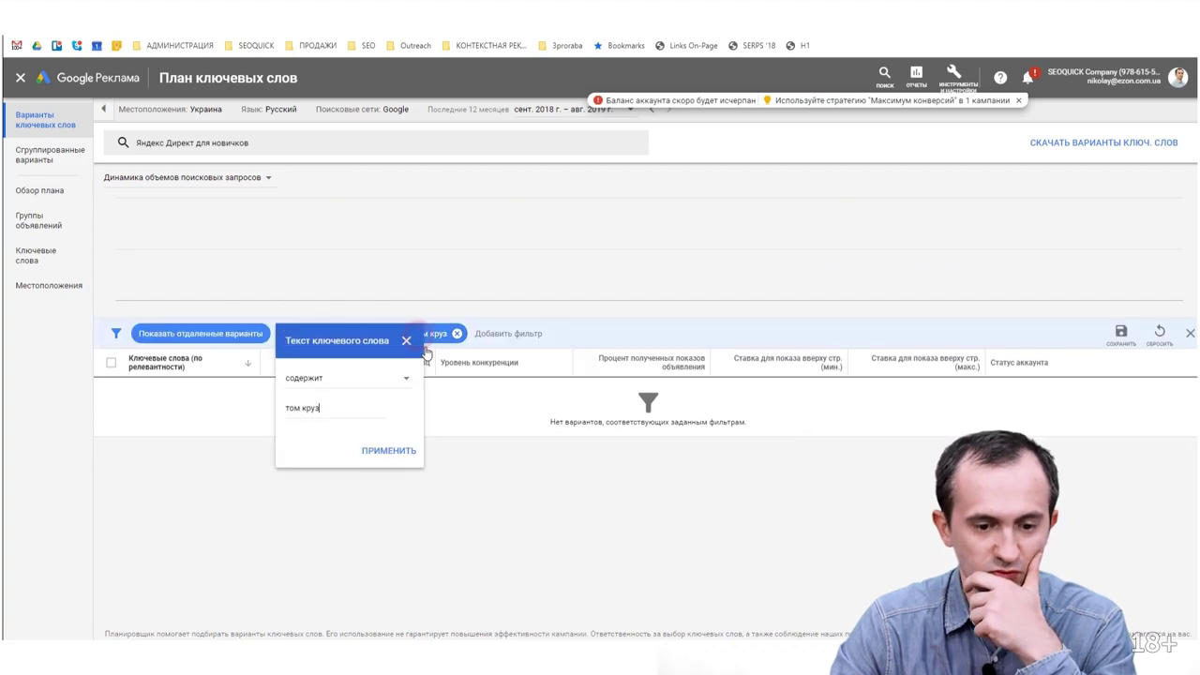
{"action": "left_click", "coordinate": [456, 333]}
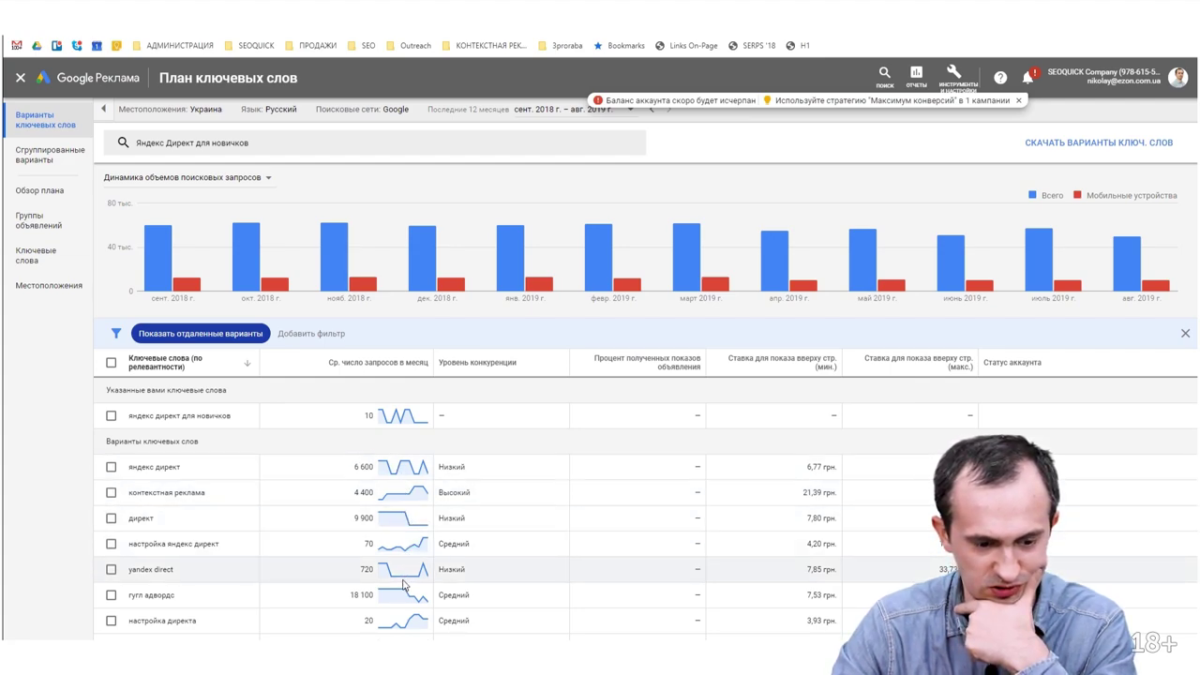
{"action": "scroll", "coordinate": [406, 585], "scroll_direction": "down", "scroll_amount": 2}
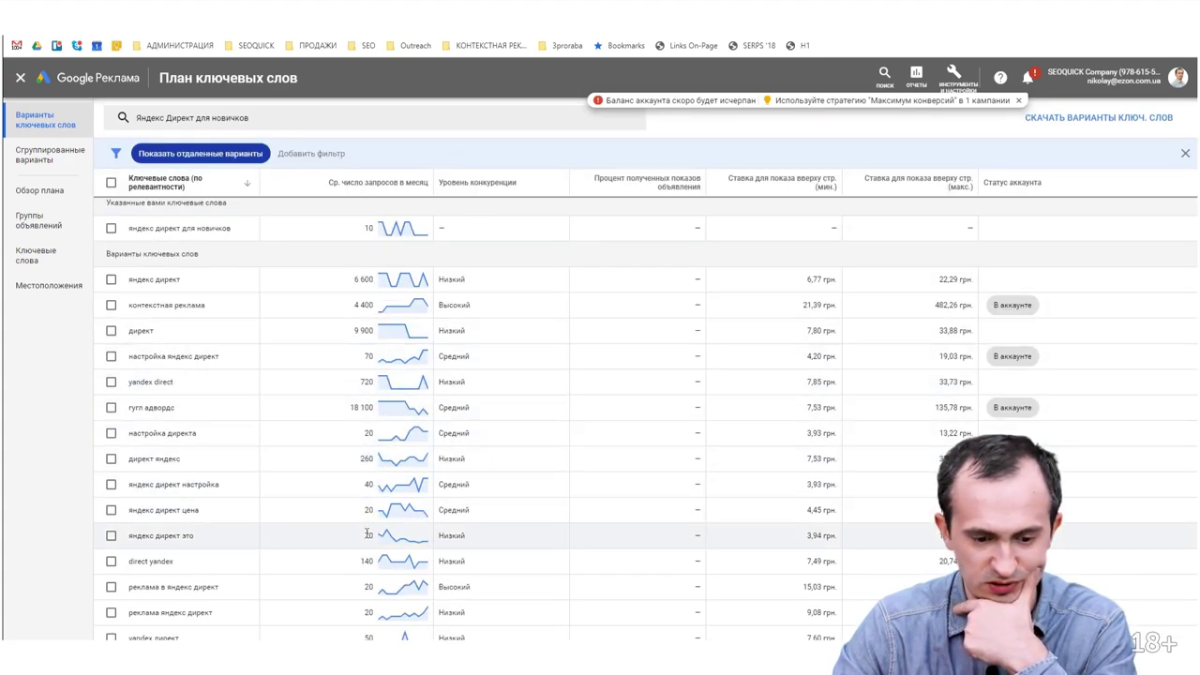
{"action": "scroll", "coordinate": [368, 553], "scroll_direction": "down", "scroll_amount": 2}
{"action": "scroll", "coordinate": [369, 555], "scroll_direction": "up", "scroll_amount": 5}
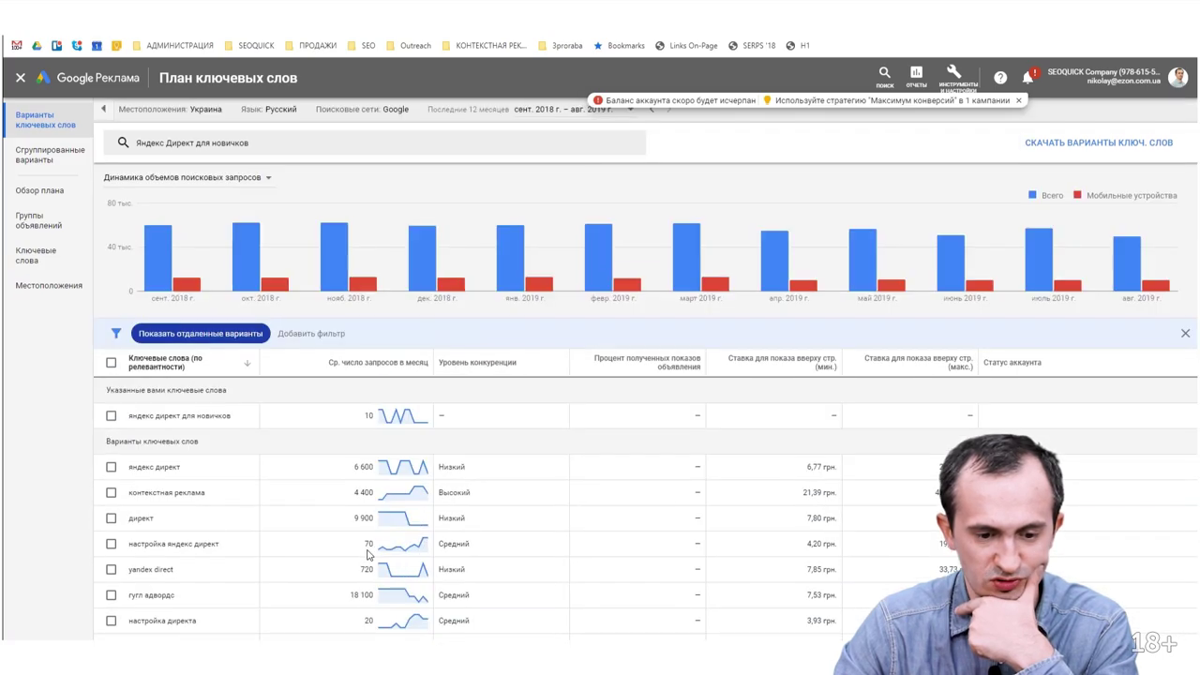
{"action": "left_click", "coordinate": [373, 363]}
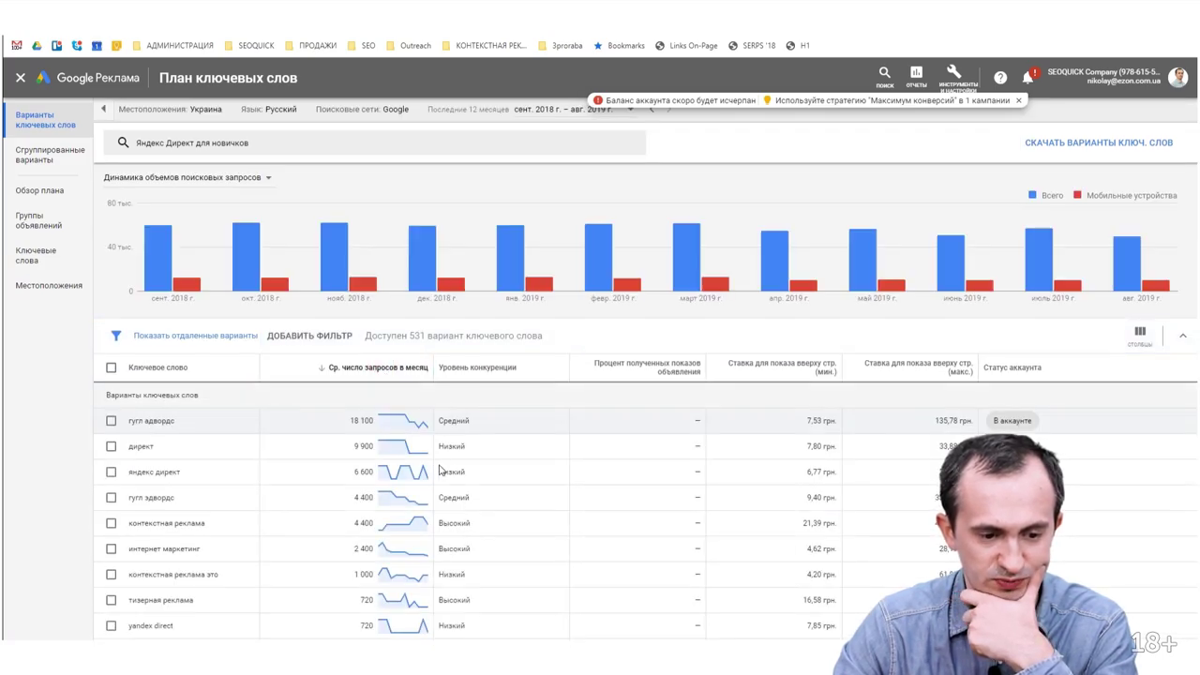
Filter the keyword ideas to those whose keyword text contains "директ"
{"action": "left_click", "coordinate": [355, 335]}
{"action": "type", "text": "a"}
{"action": "key", "text": "BackSpace"}
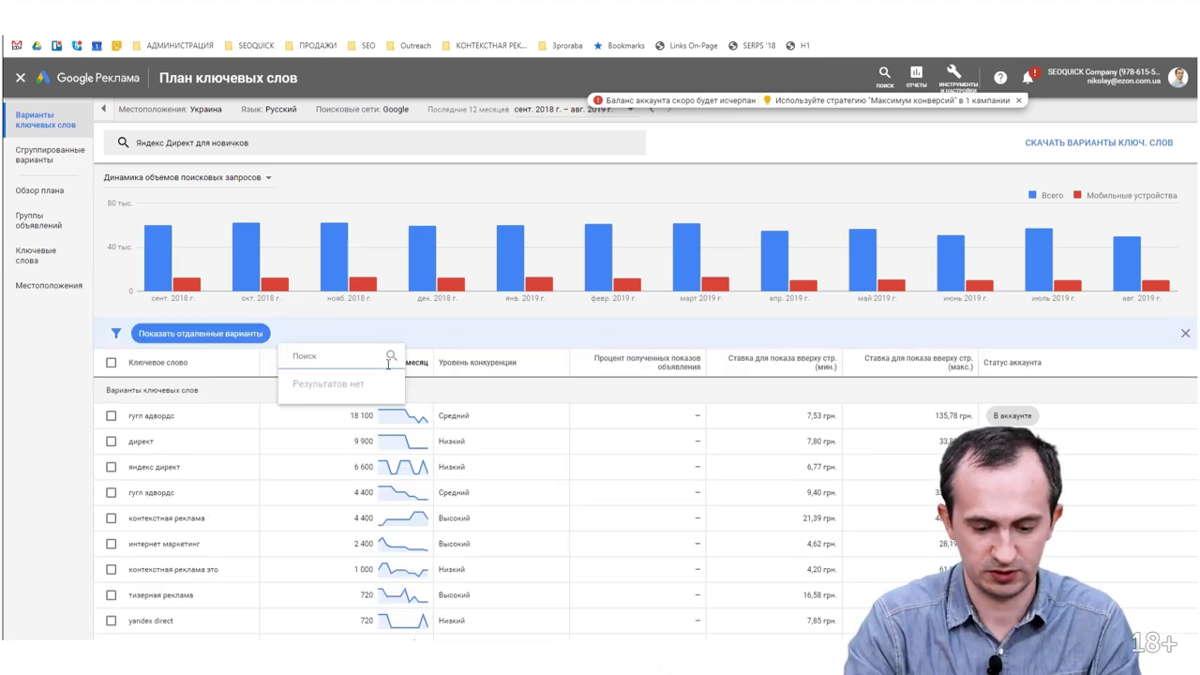
{"action": "type", "text": "ключ"}
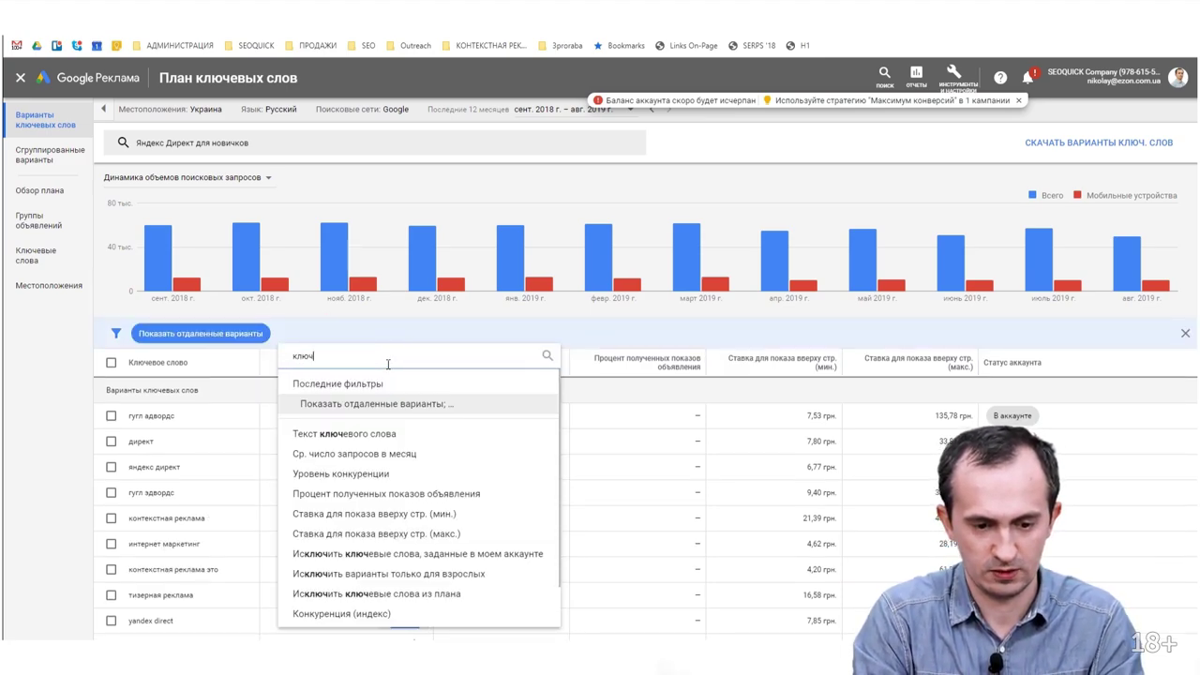
{"action": "left_click", "coordinate": [422, 444]}
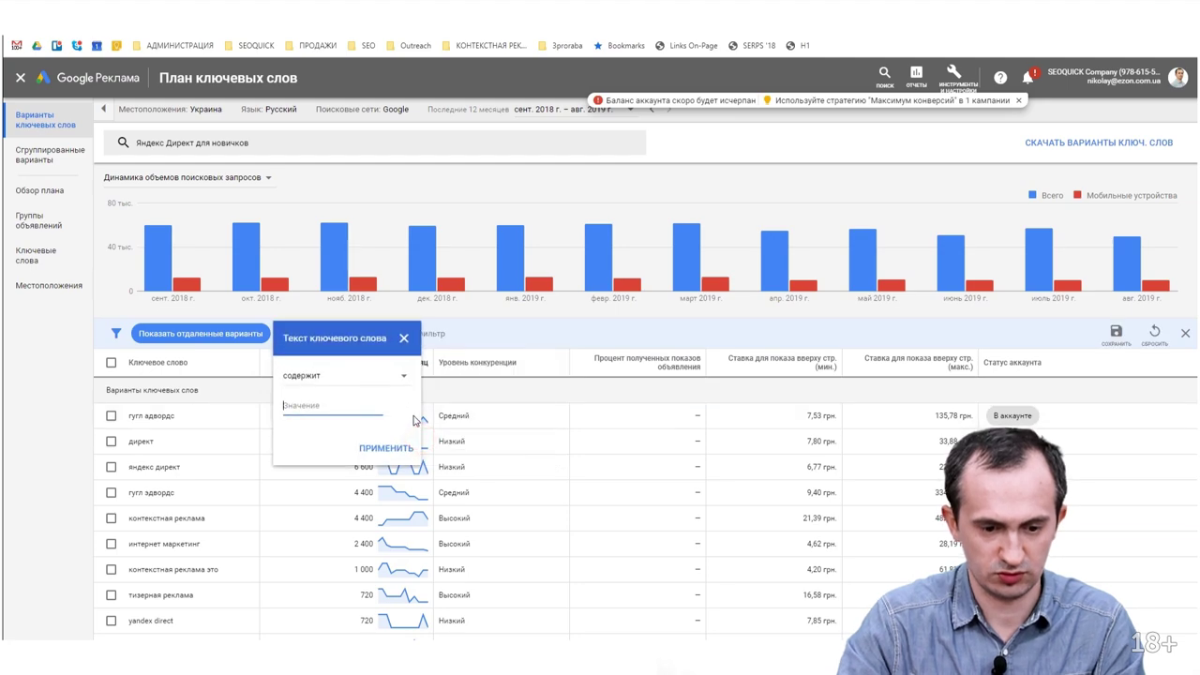
{"action": "type", "text": "директ"}
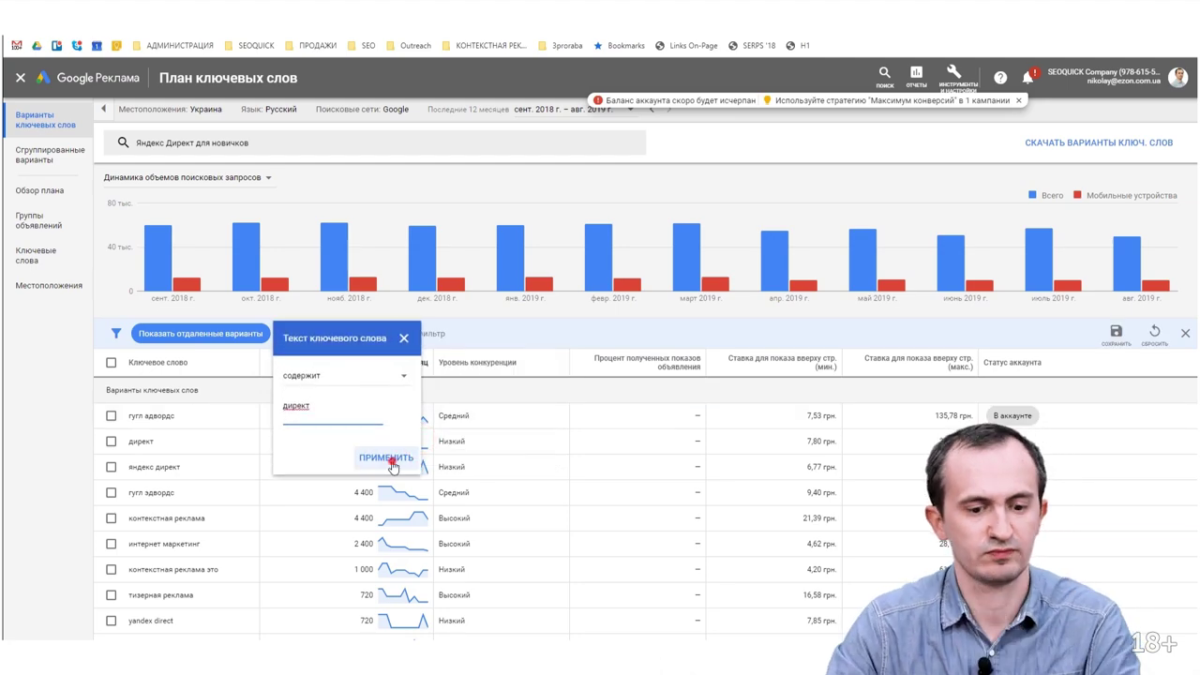
{"action": "left_click", "coordinate": [386, 448]}
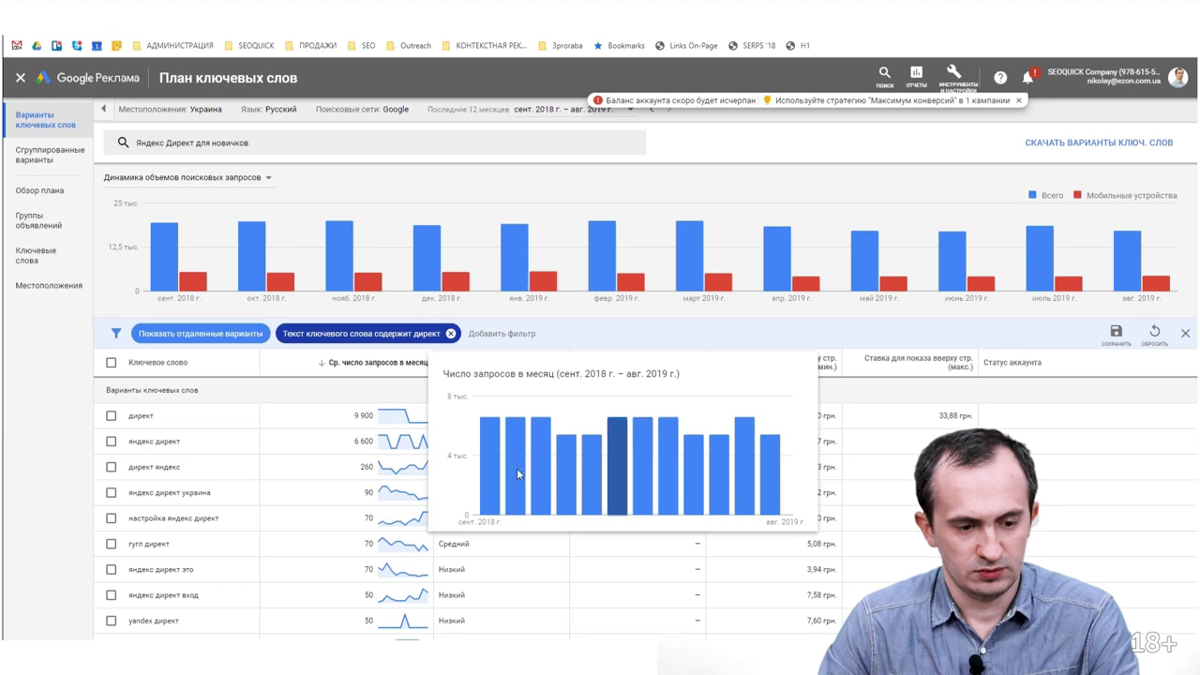
Check the monthly search trends in the filtered list and copy the keyword "настройка яндекс директ"
{"action": "mouse_move", "coordinate": [422, 522]}
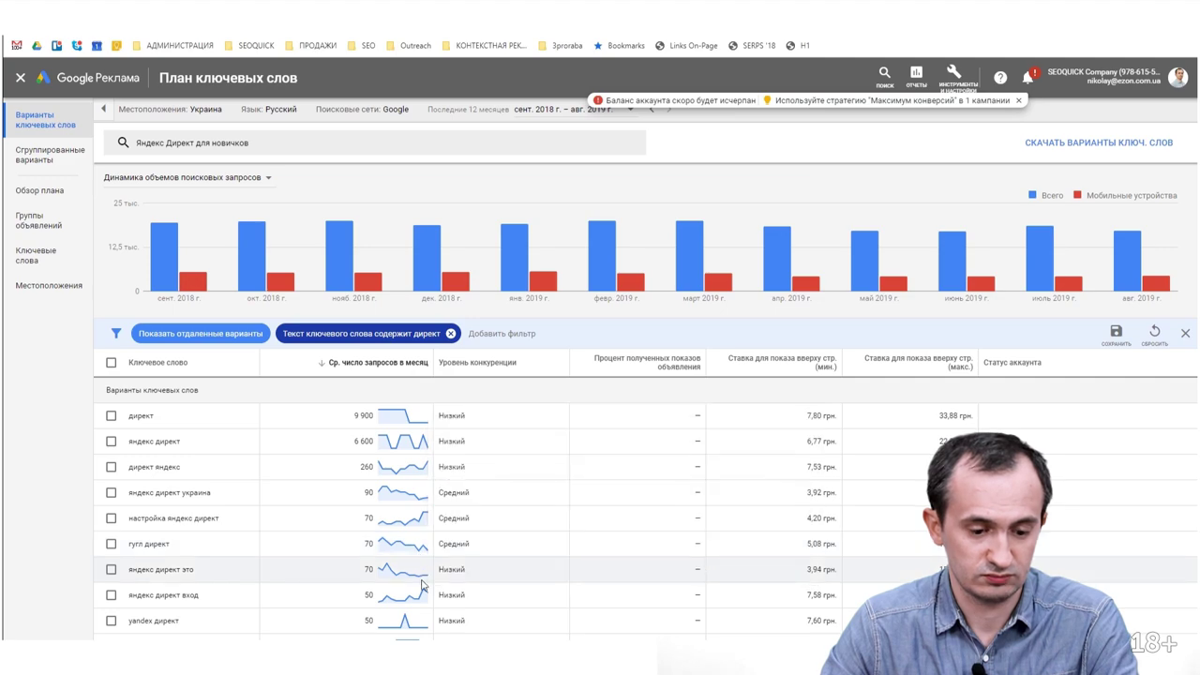
{"action": "scroll", "coordinate": [422, 586], "scroll_direction": "down", "scroll_amount": 2}
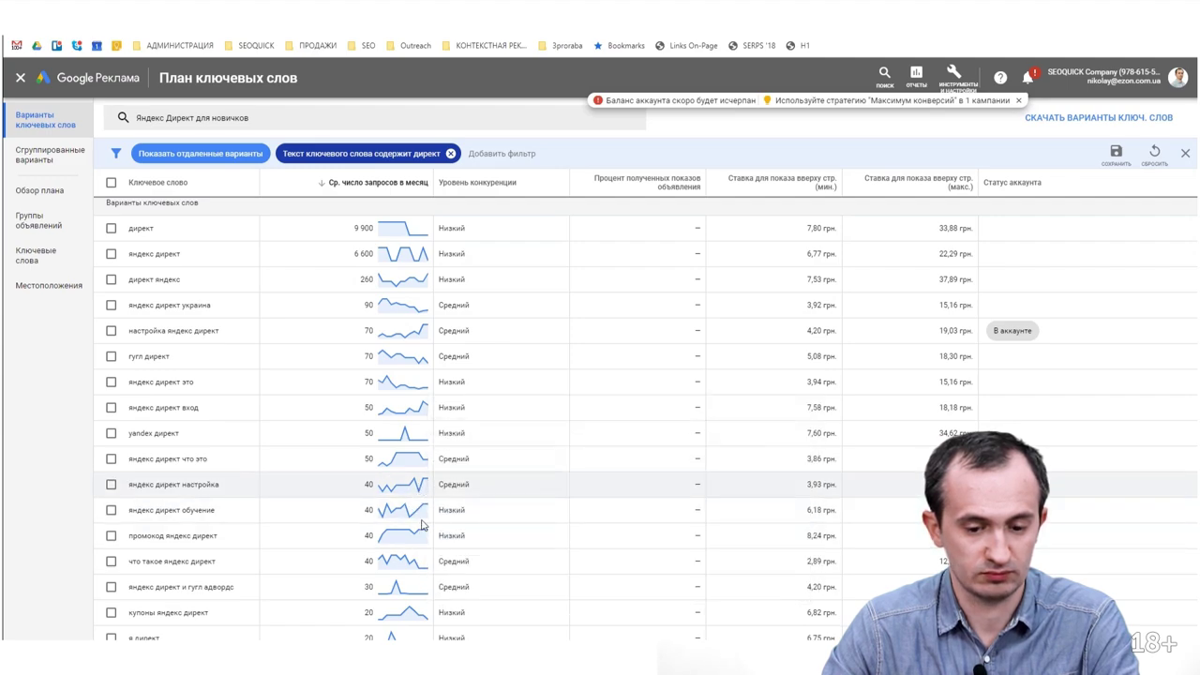
{"action": "mouse_move", "coordinate": [425, 545]}
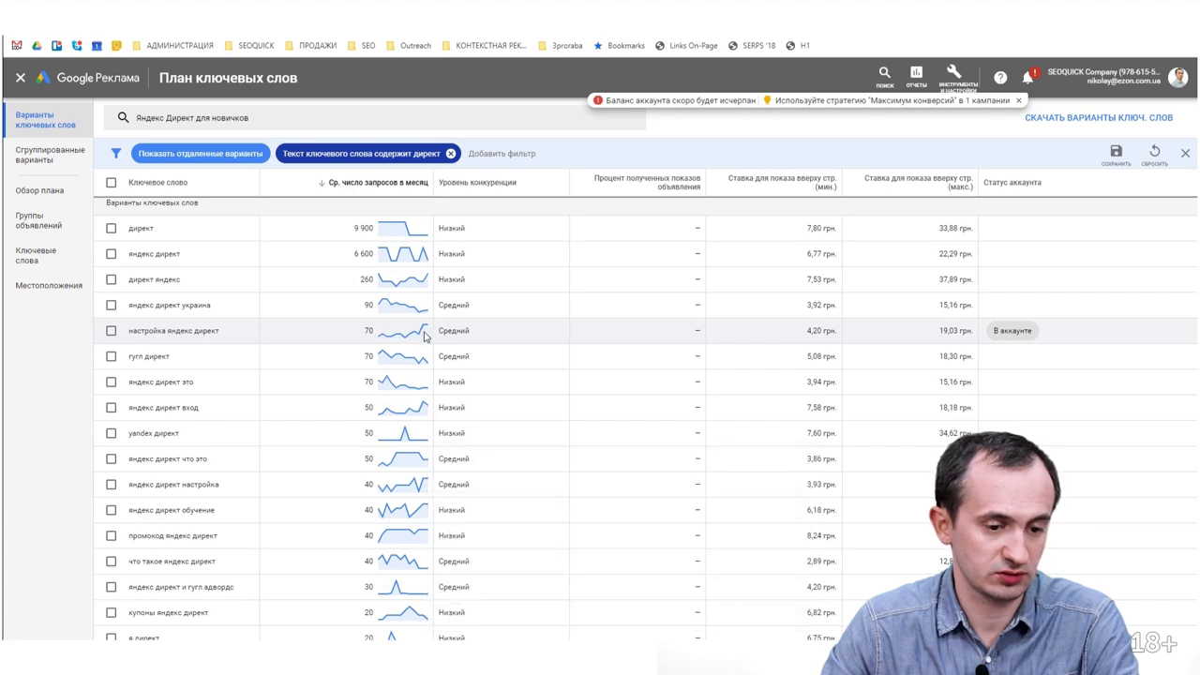
{"action": "left_click", "coordinate": [225, 330]}
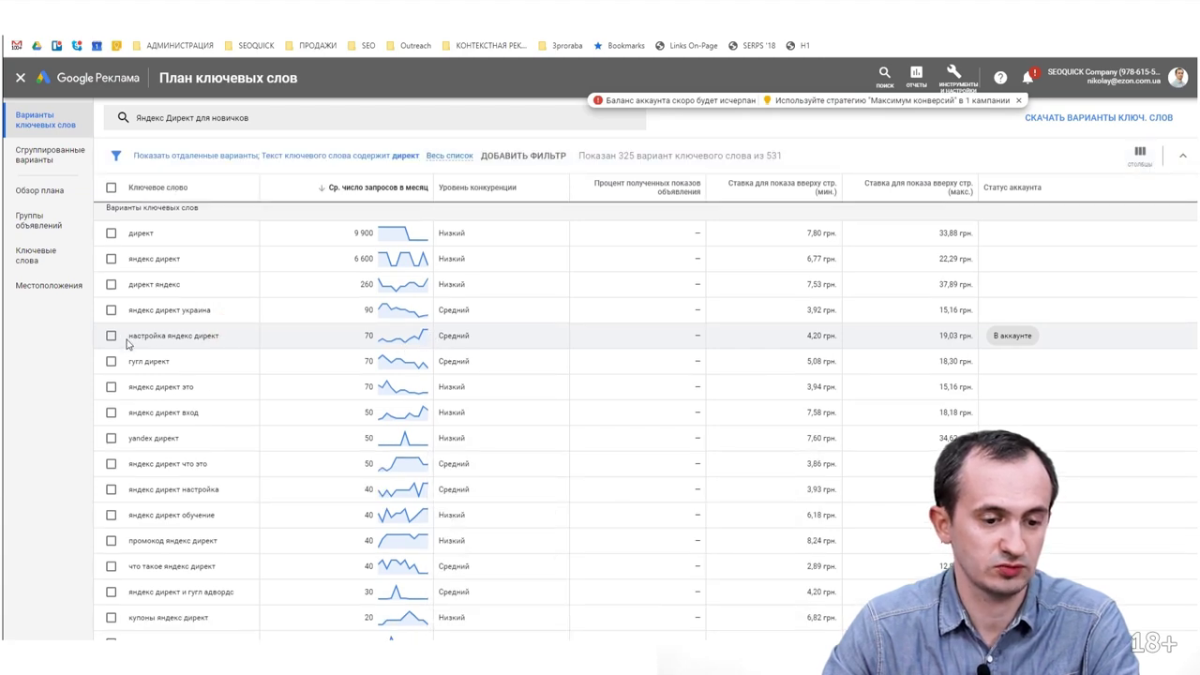
{"action": "left_click_drag", "start_coordinate": [129, 335], "coordinate": [220, 335]}
{"action": "key", "text": "ctrl+c"}
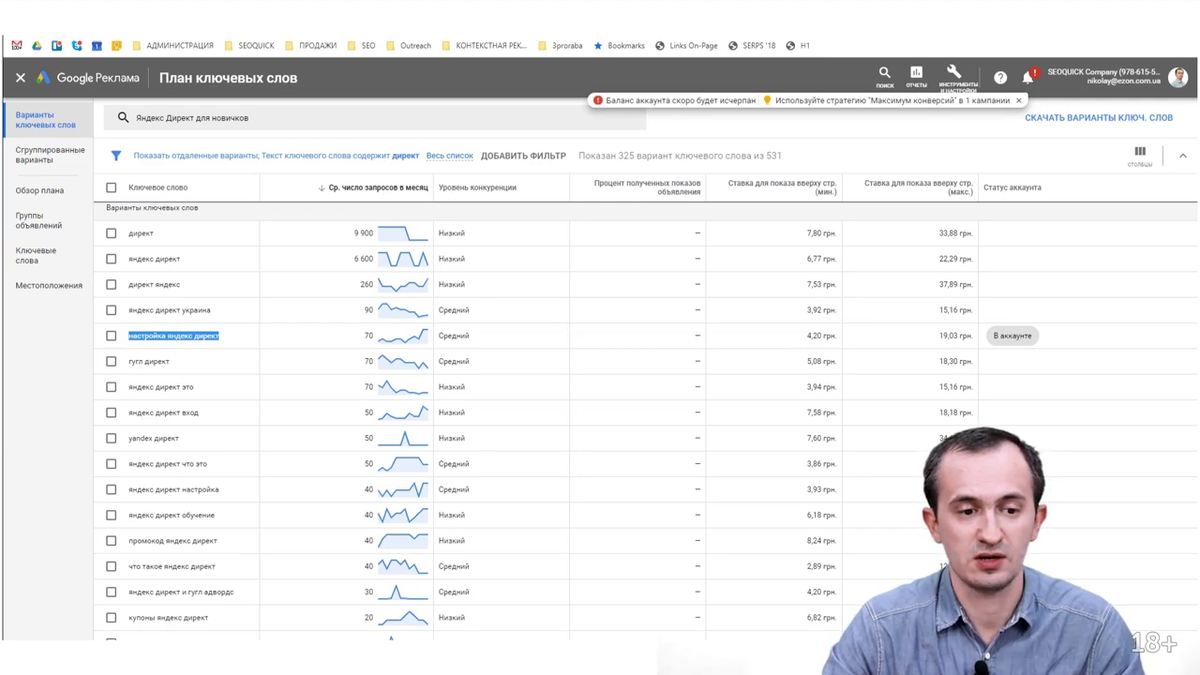
Switch back to the video's details in YouTube Studio and look up "настройка яндекс директ" in the vidIQ keyword inspector
{"action": "key", "text": "ctrl+Tab"}
{"action": "scroll", "coordinate": [334, 429], "scroll_direction": "down", "scroll_amount": 3}
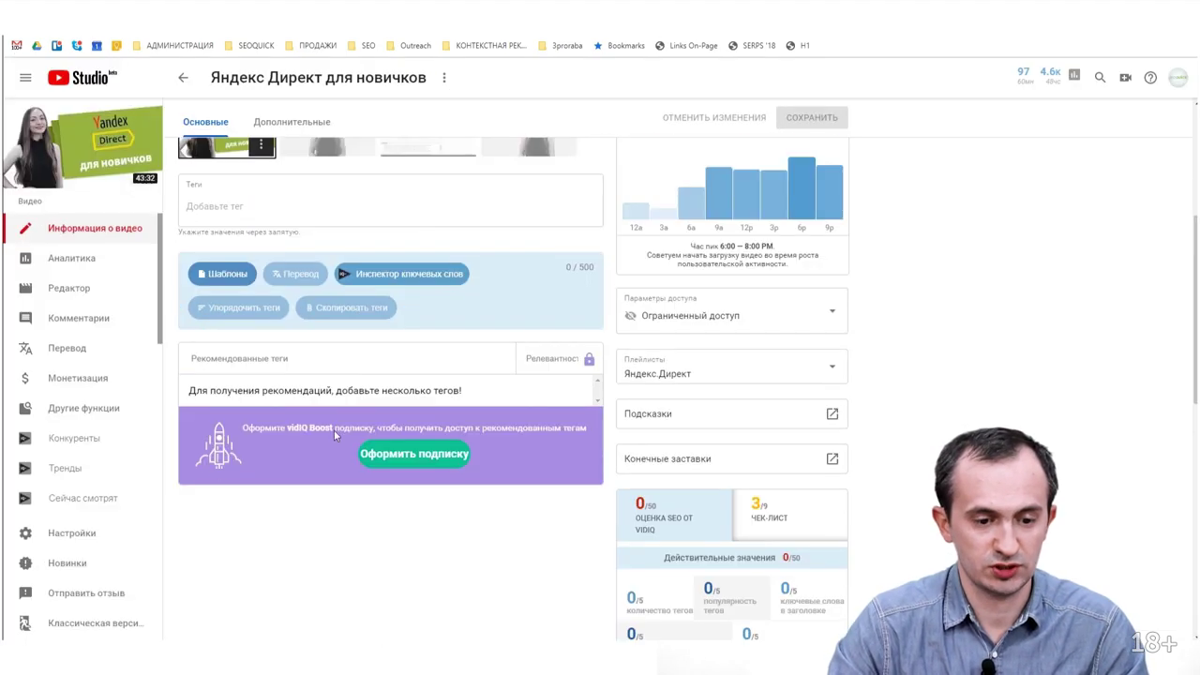
{"action": "left_click", "coordinate": [422, 272]}
{"action": "key", "text": "ctrl+v"}
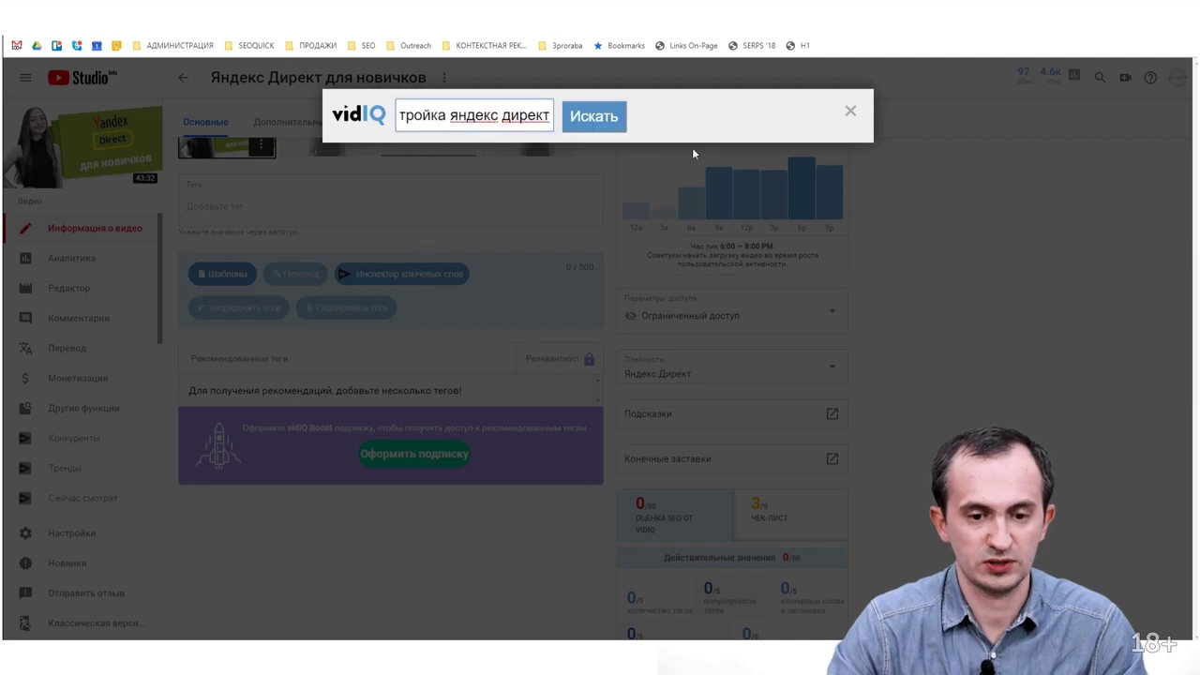
{"action": "left_click", "coordinate": [608, 110]}
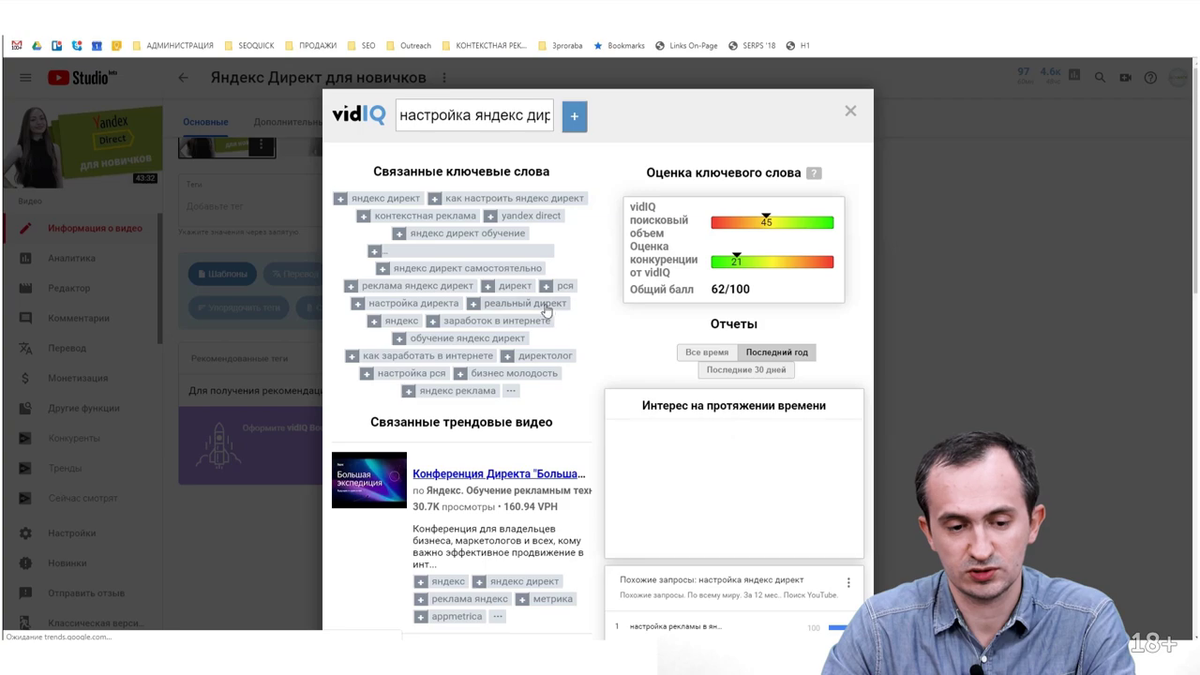
Expand the related keywords and add "как настроить яндекс директ" and "яндекс директ самостоятельно" as video tags
{"action": "left_click", "coordinate": [512, 392]}
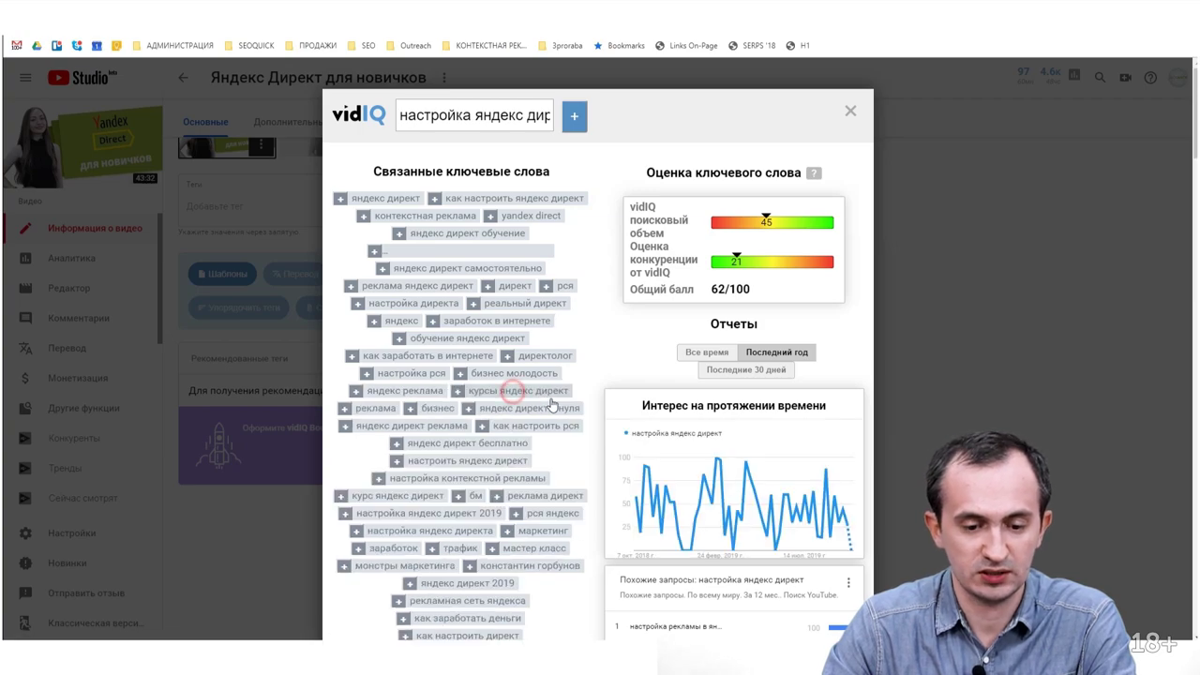
{"action": "left_click", "coordinate": [435, 200]}
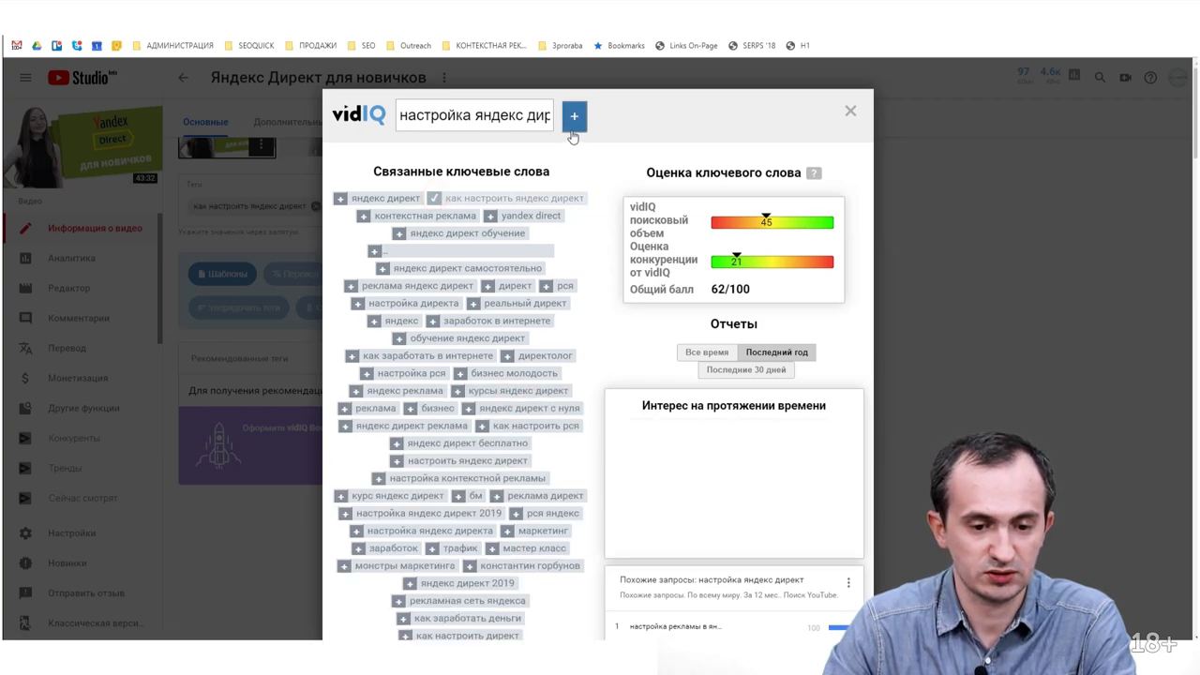
{"action": "left_click", "coordinate": [383, 268]}
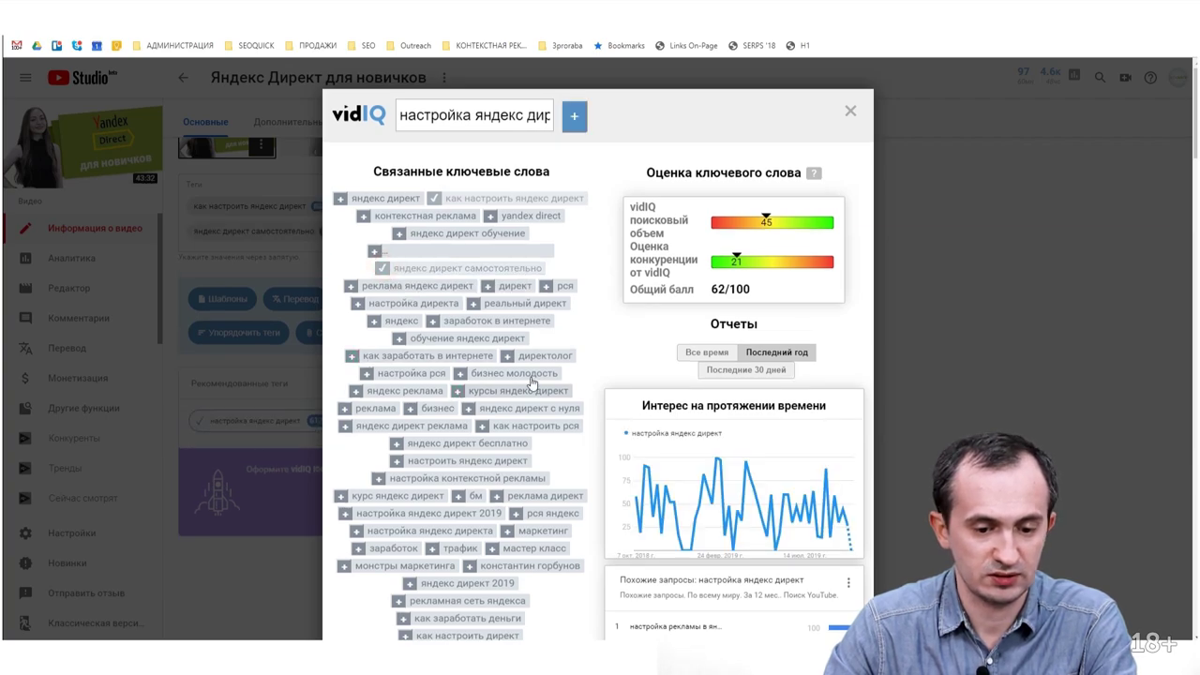
Find "директ" on the page and add the tags "обучение яндекс директ", "яндекс директ с нуля" and "настроить яндекс директ"
{"action": "key", "text": "ctrl+f"}
{"action": "type", "text": "директ"}
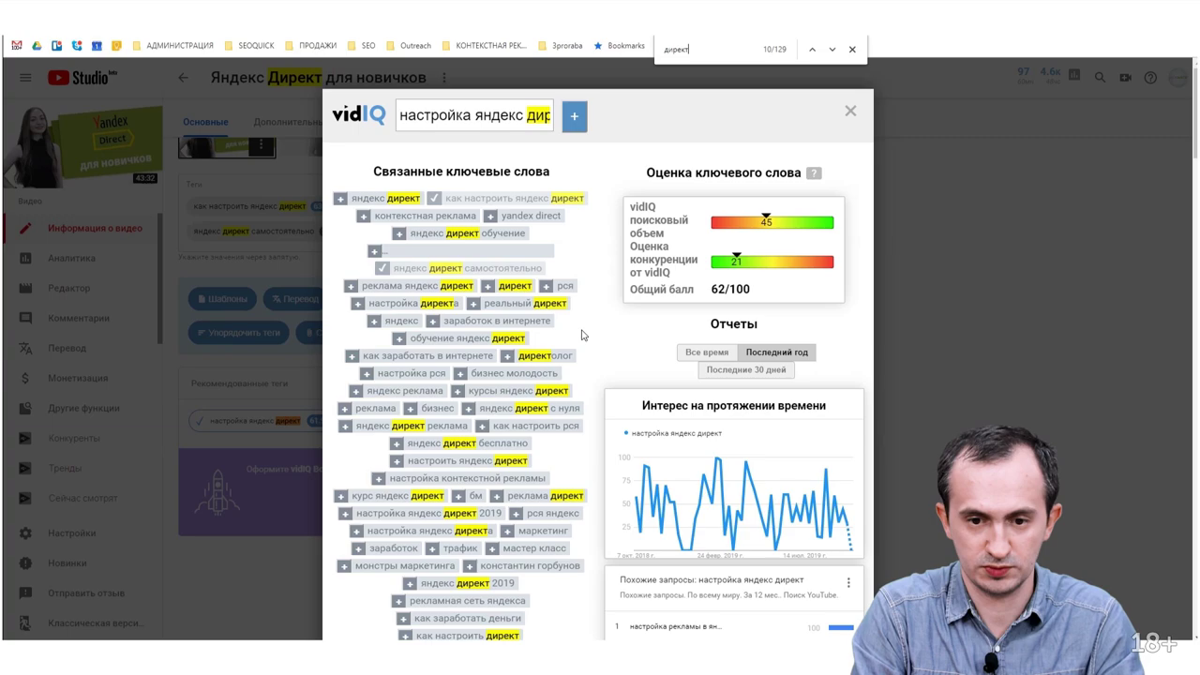
{"action": "left_click", "coordinate": [400, 338]}
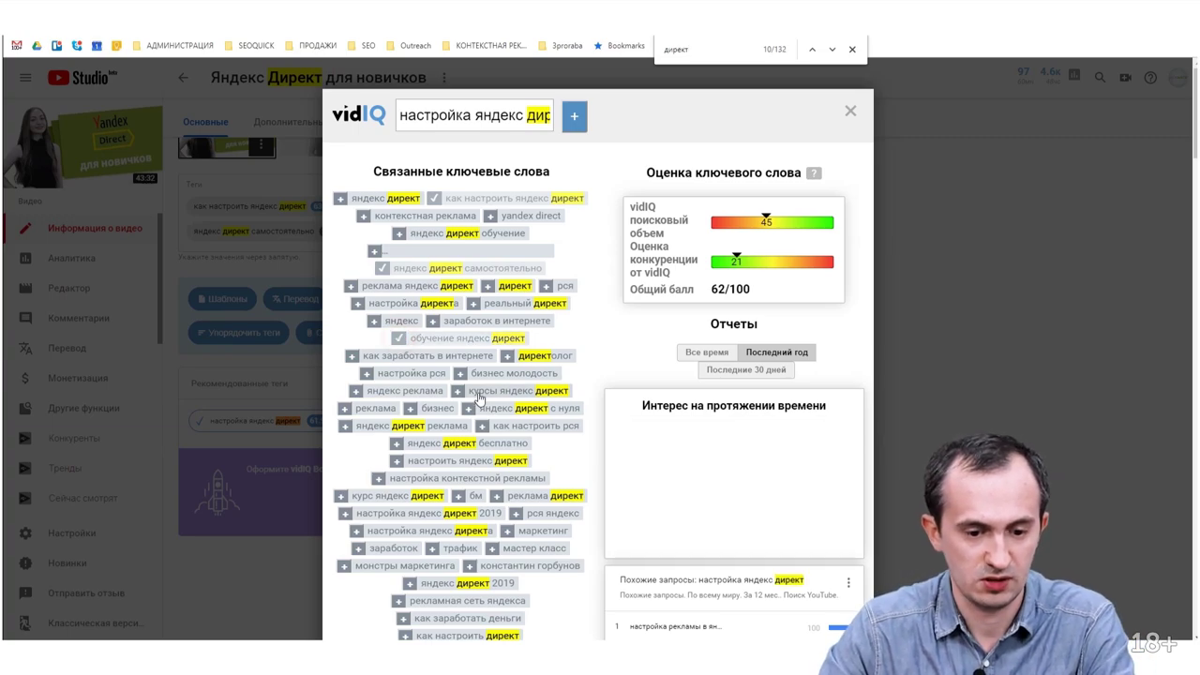
{"action": "left_click", "coordinate": [469, 410]}
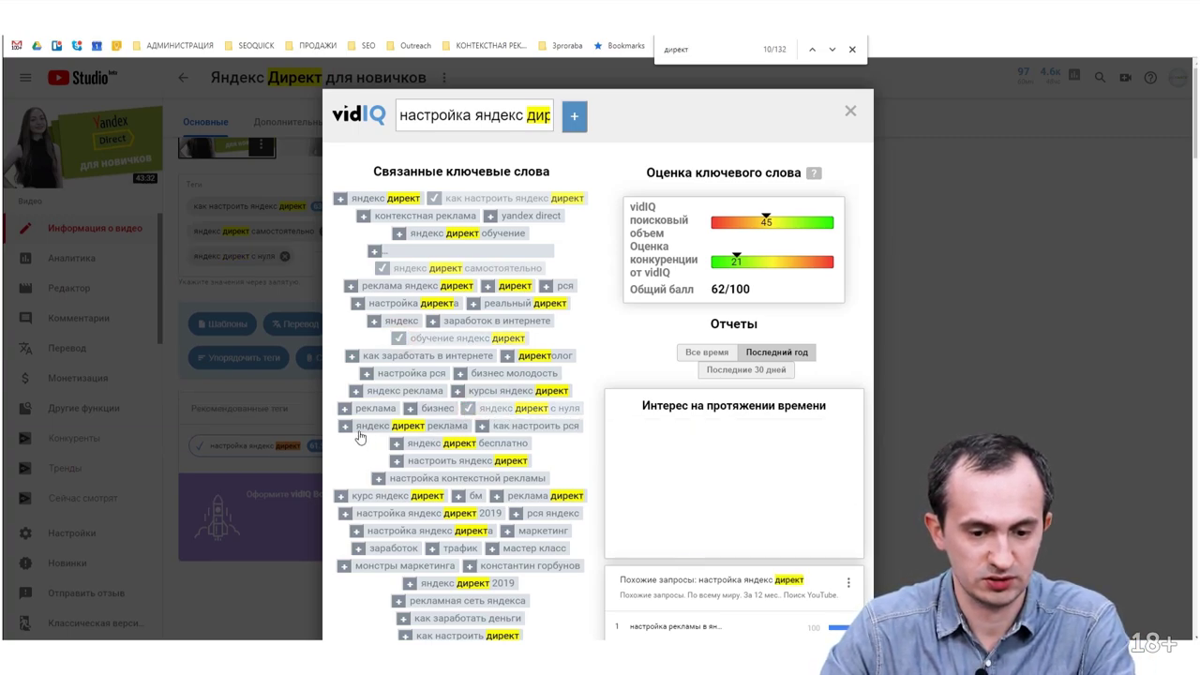
{"action": "left_click", "coordinate": [397, 460]}
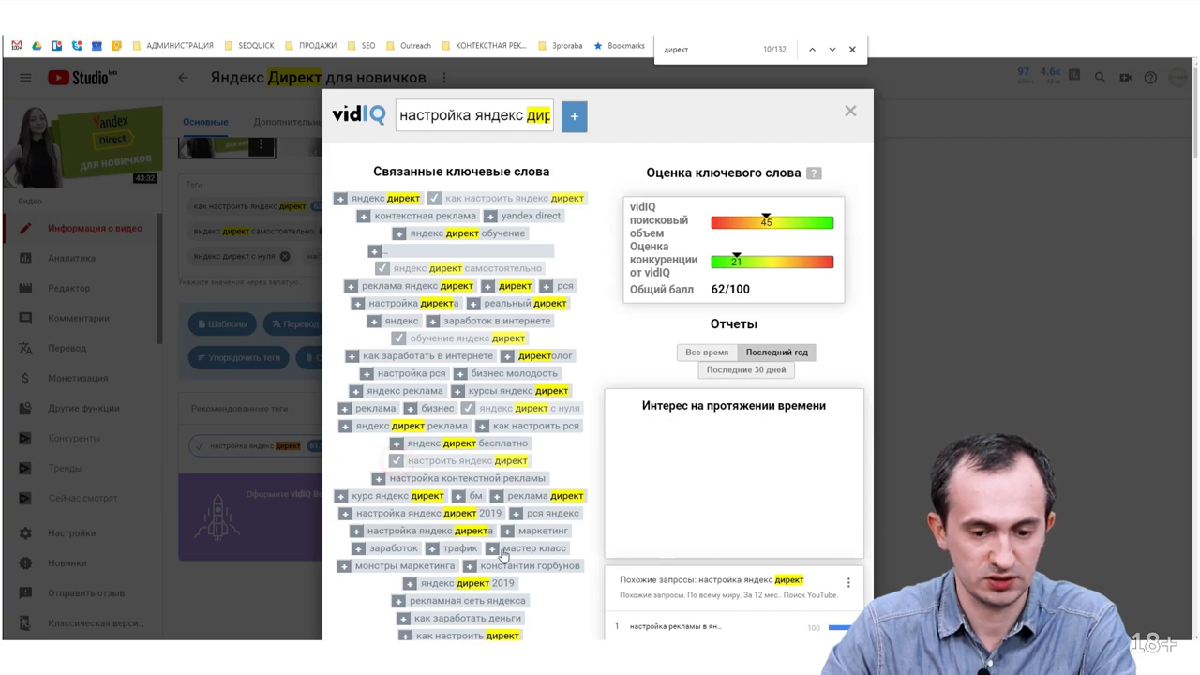
Add the tags "настройка яндекс директ 2019", "настройка яндекс директа", "яндекс директ 2019", "настрою яндекс директ" and "директ обучение" from the related keywords
{"action": "left_click", "coordinate": [345, 514]}
{"action": "left_click", "coordinate": [356, 530]}
{"action": "scroll", "coordinate": [502, 576], "scroll_direction": "down", "scroll_amount": 2}
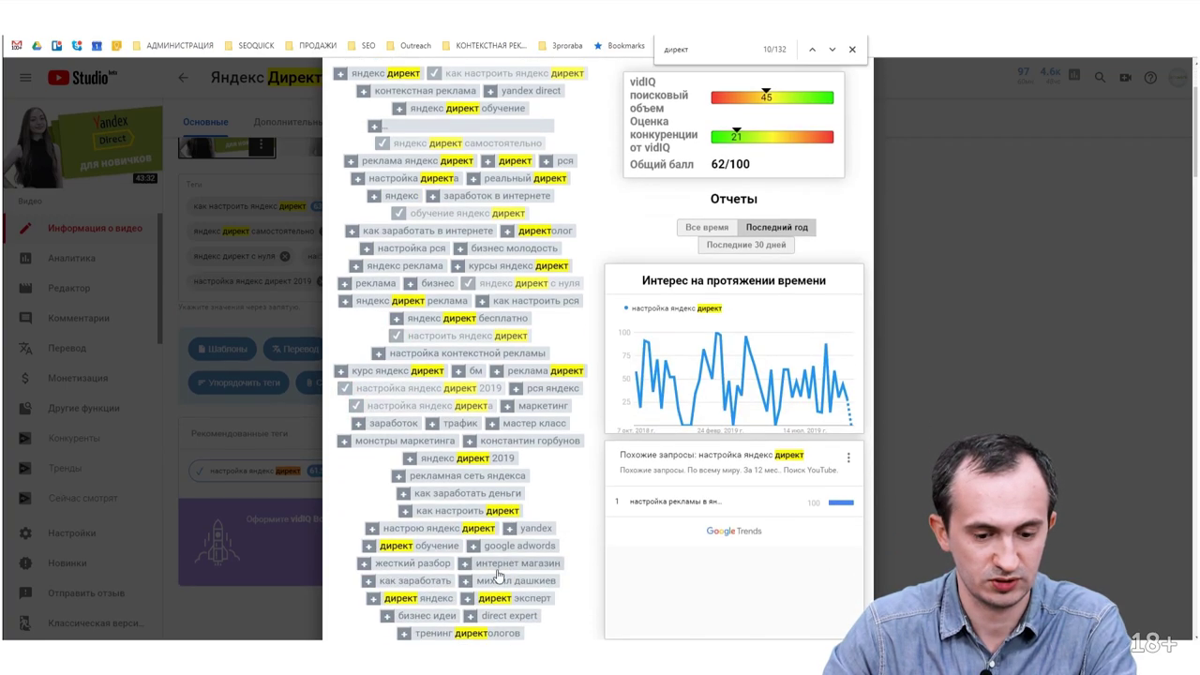
{"action": "left_click", "coordinate": [409, 458]}
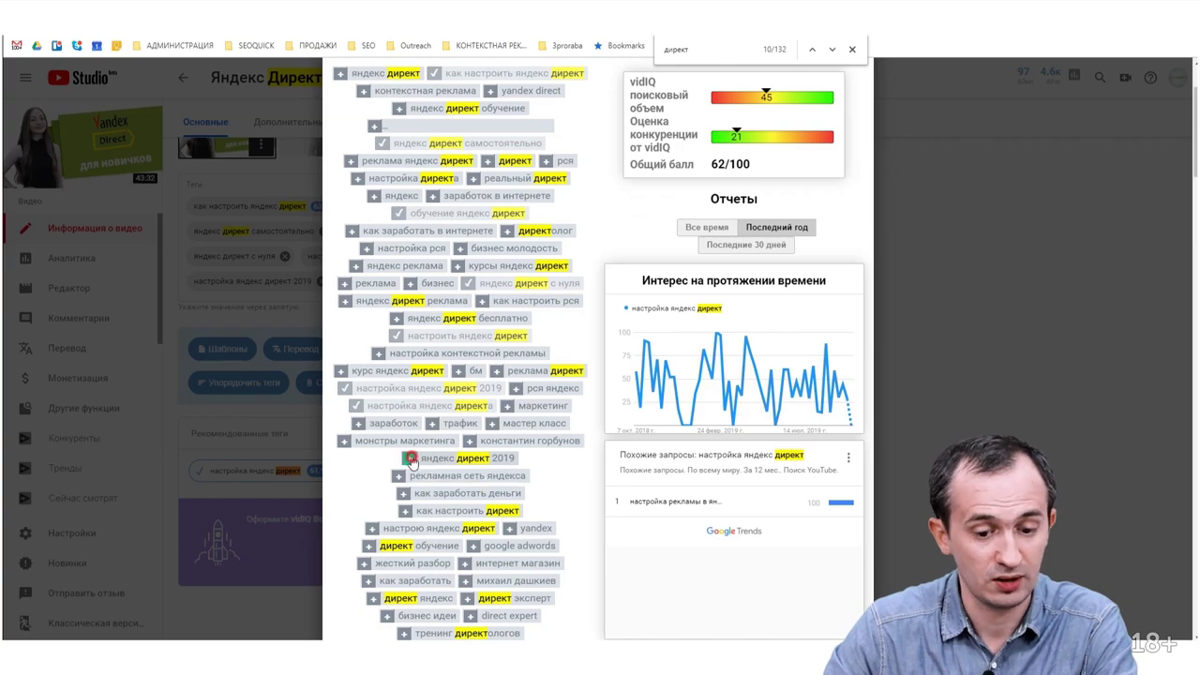
{"action": "left_click", "coordinate": [371, 528]}
{"action": "left_click", "coordinate": [367, 547]}
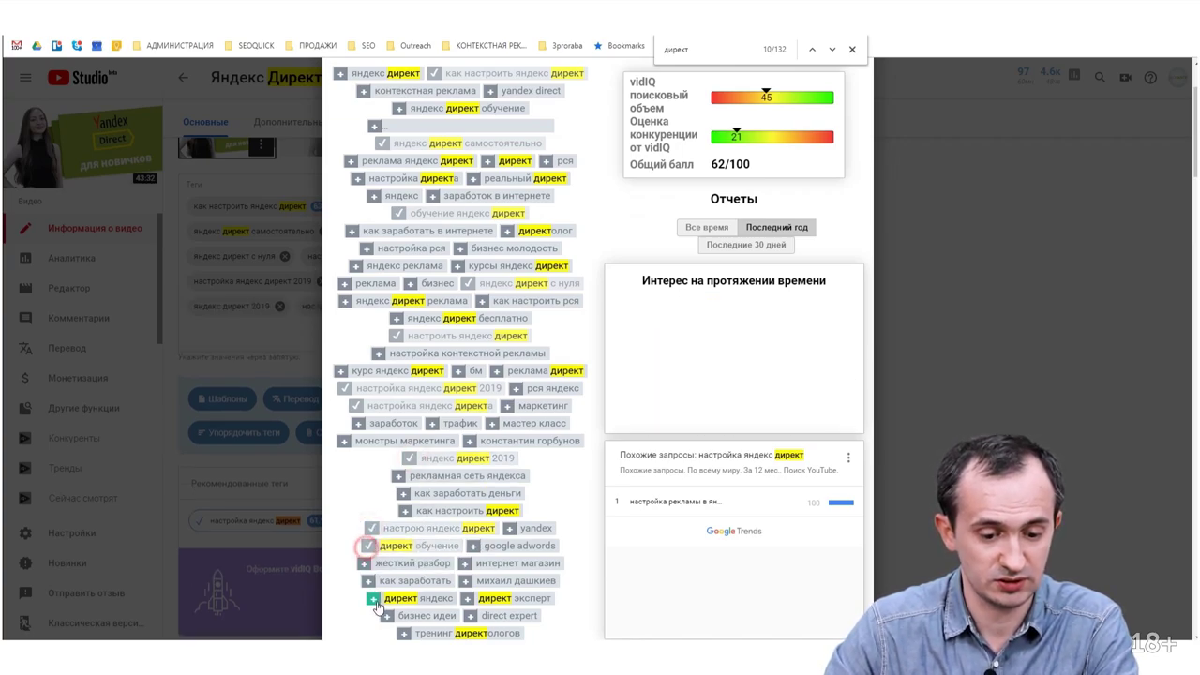
Add the related keywords "яндекс директ самому", "яндекс директ видеокурс", "яндекс директ настройка" and "настройка яндекс директа 2019" as tags
{"action": "scroll", "coordinate": [401, 511], "scroll_direction": "down", "scroll_amount": 2}
{"action": "left_click", "coordinate": [369, 526]}
{"action": "scroll", "coordinate": [380, 436], "scroll_direction": "down", "scroll_amount": 3}
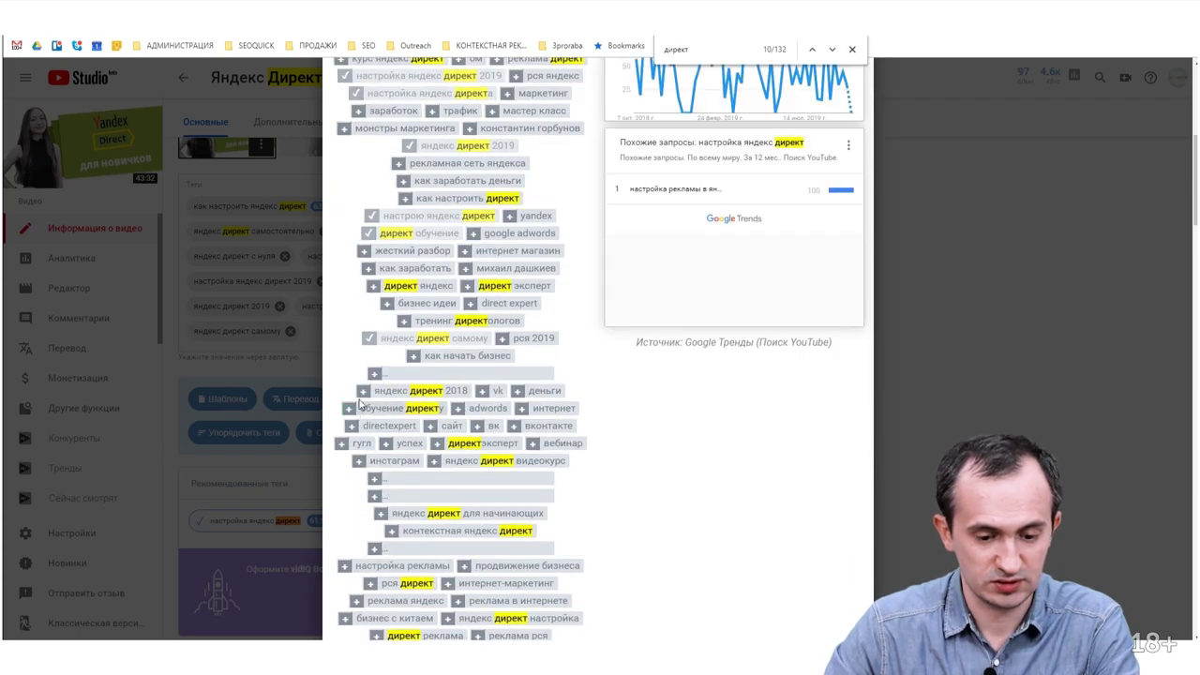
{"action": "left_click", "coordinate": [433, 461]}
{"action": "scroll", "coordinate": [446, 630], "scroll_direction": "down", "scroll_amount": 2}
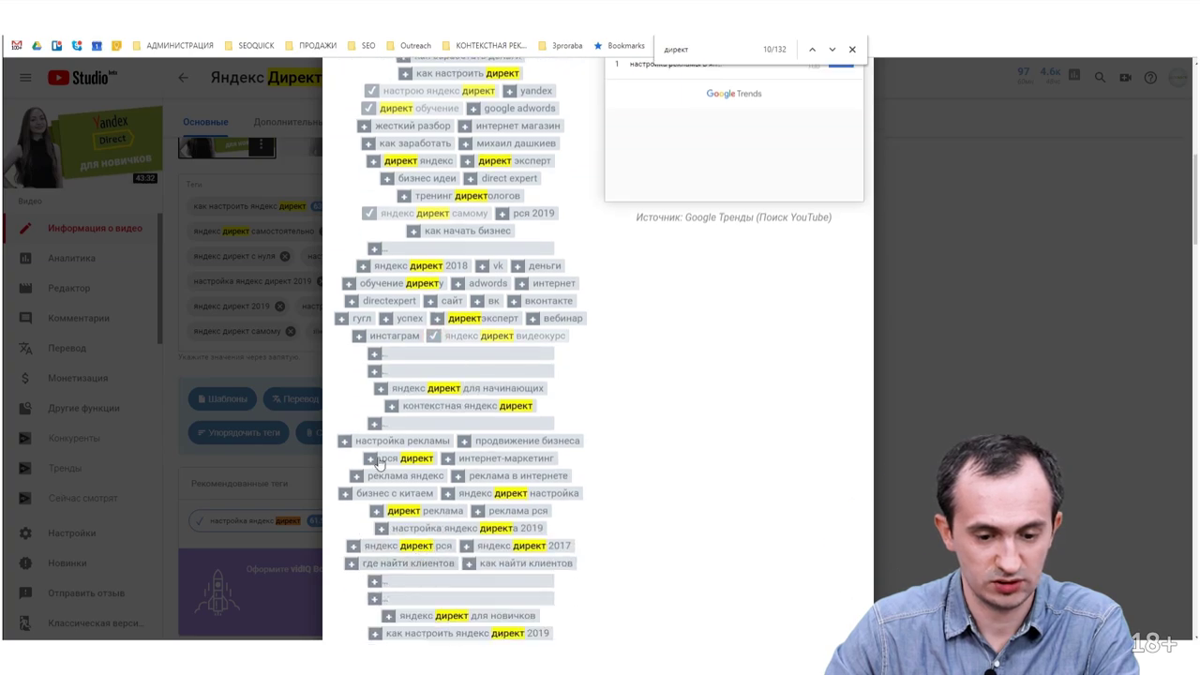
{"action": "left_click", "coordinate": [449, 494]}
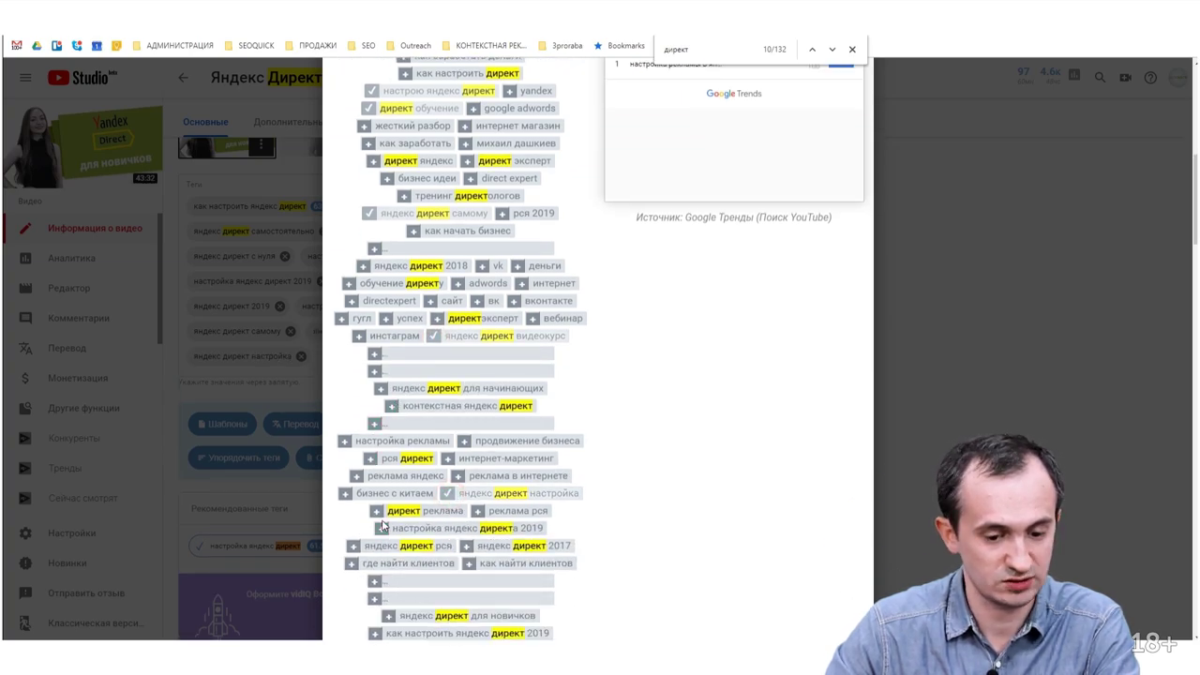
{"action": "left_click", "coordinate": [382, 528]}
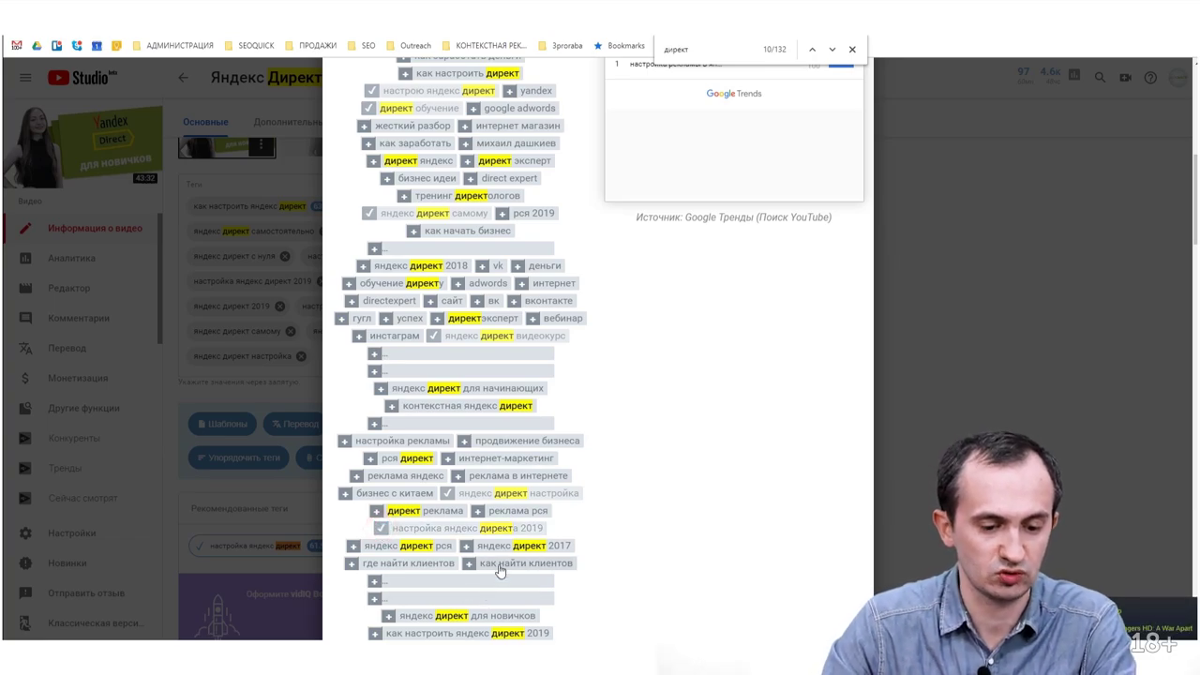
Add the tags "яндекс директ рся", "рся яндеск директ", "яндекс директ новичку", "обучение яндекс директу" and "яндекс директ основы" from the related keywords
{"action": "scroll", "coordinate": [493, 562], "scroll_direction": "down", "scroll_amount": 2}
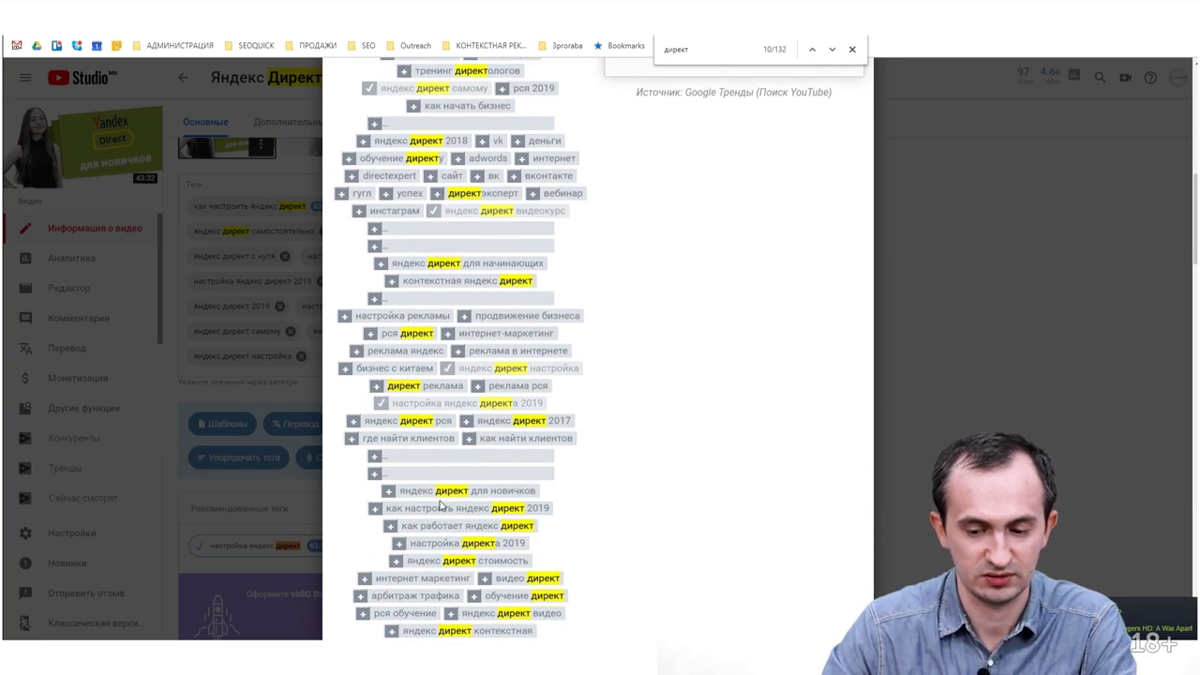
{"action": "left_click", "coordinate": [353, 422]}
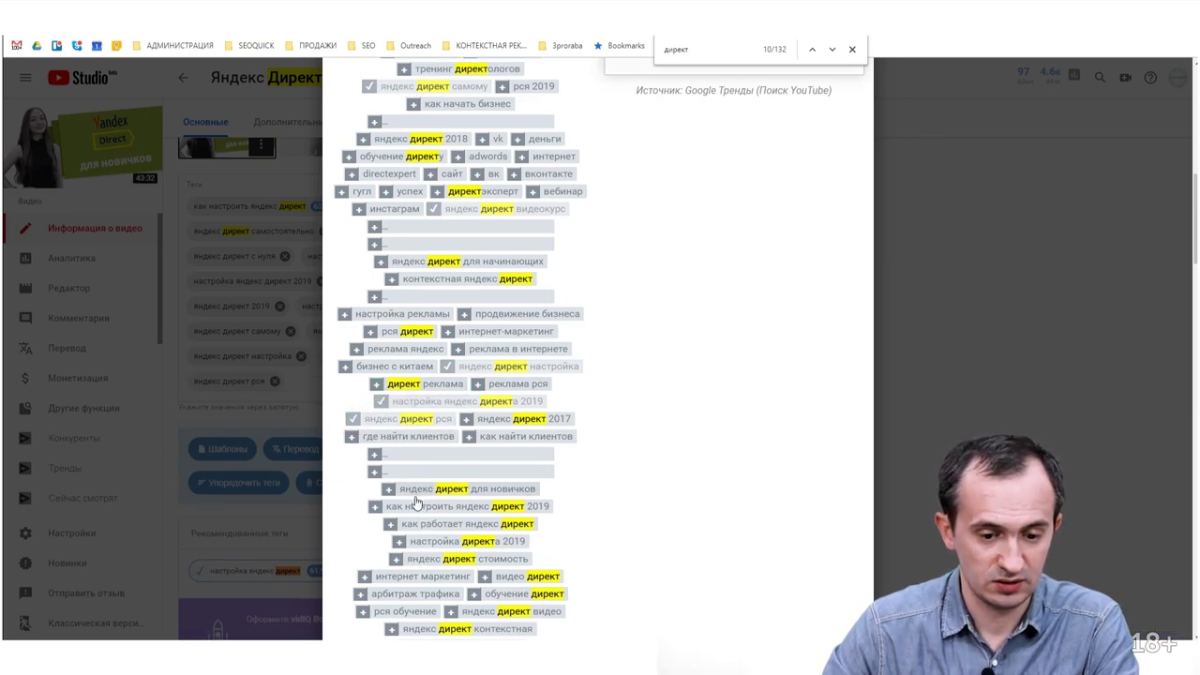
{"action": "scroll", "coordinate": [398, 469], "scroll_direction": "down", "scroll_amount": 2}
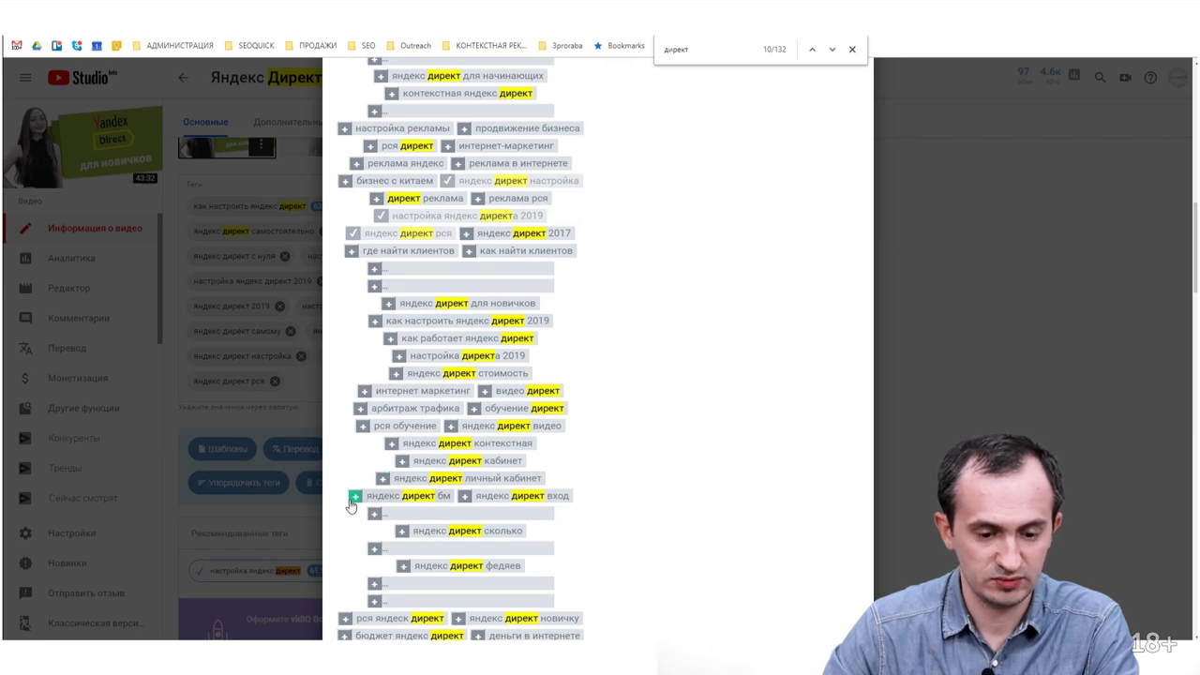
{"action": "scroll", "coordinate": [350, 504], "scroll_direction": "down", "scroll_amount": 1}
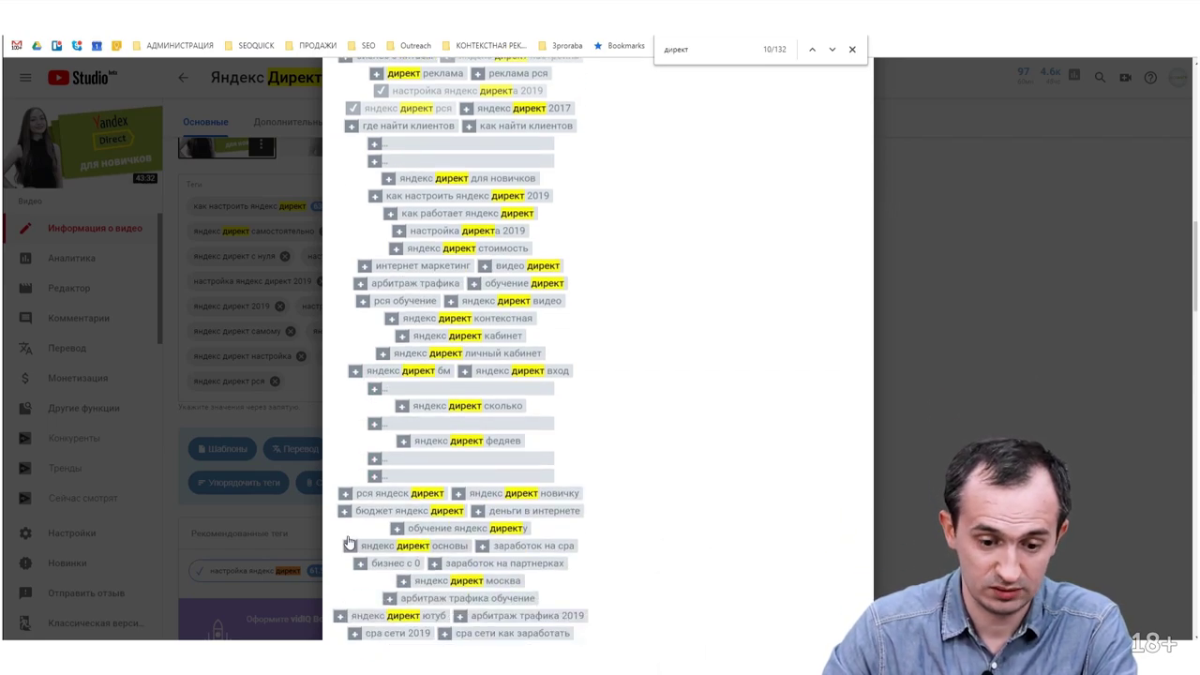
{"action": "left_click", "coordinate": [345, 495]}
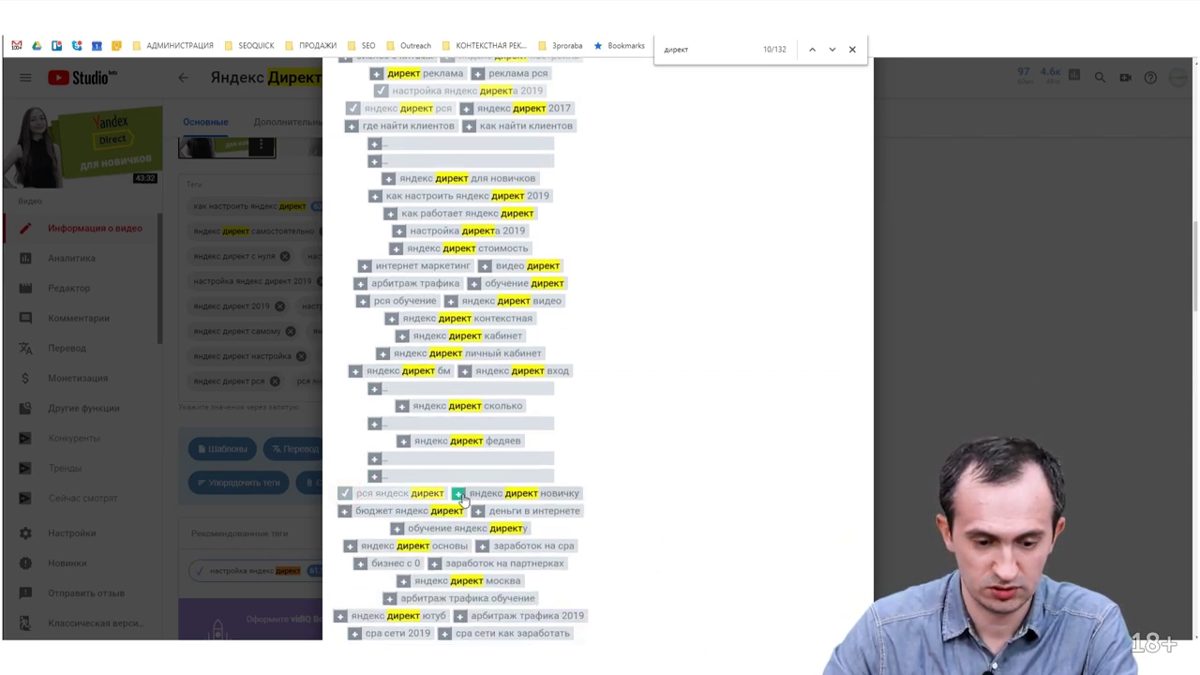
{"action": "left_click", "coordinate": [458, 493]}
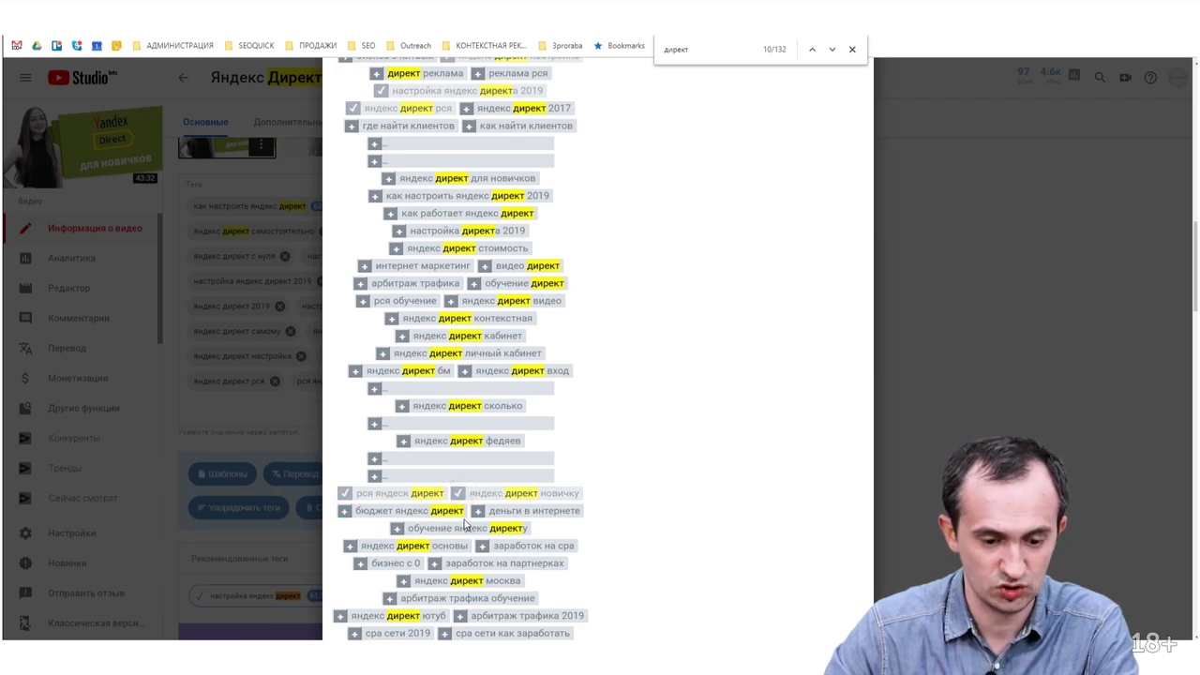
{"action": "left_click", "coordinate": [397, 529]}
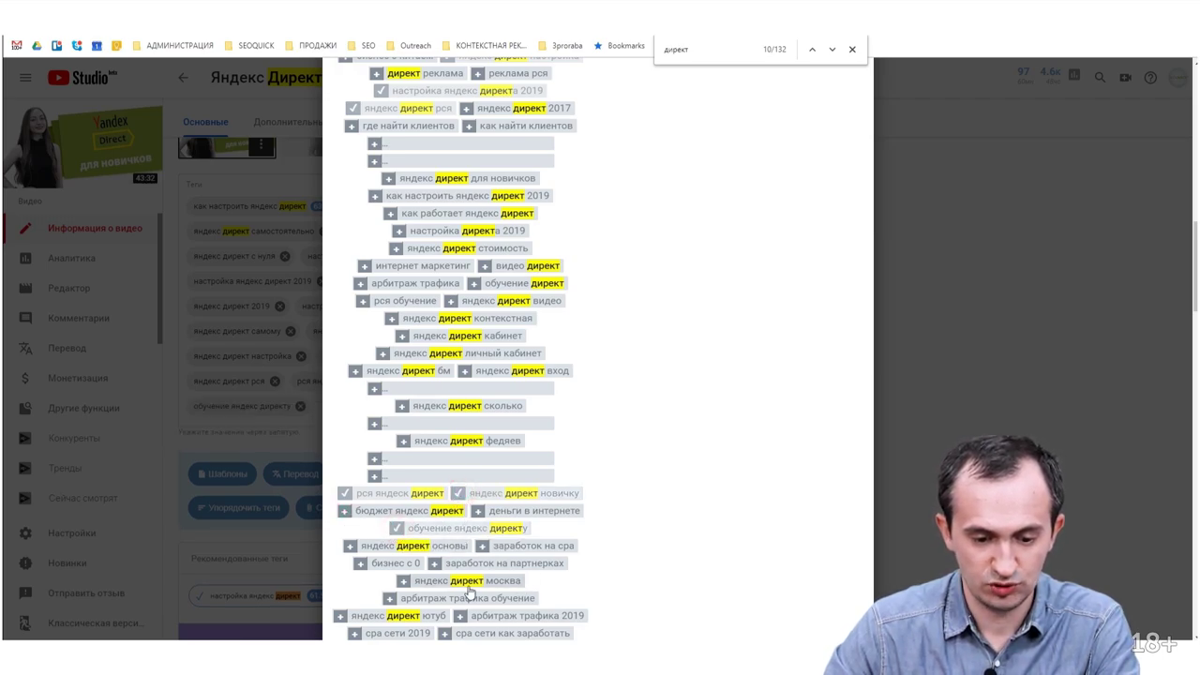
{"action": "left_click", "coordinate": [349, 545]}
{"action": "scroll", "coordinate": [426, 600], "scroll_direction": "down", "scroll_amount": 2}
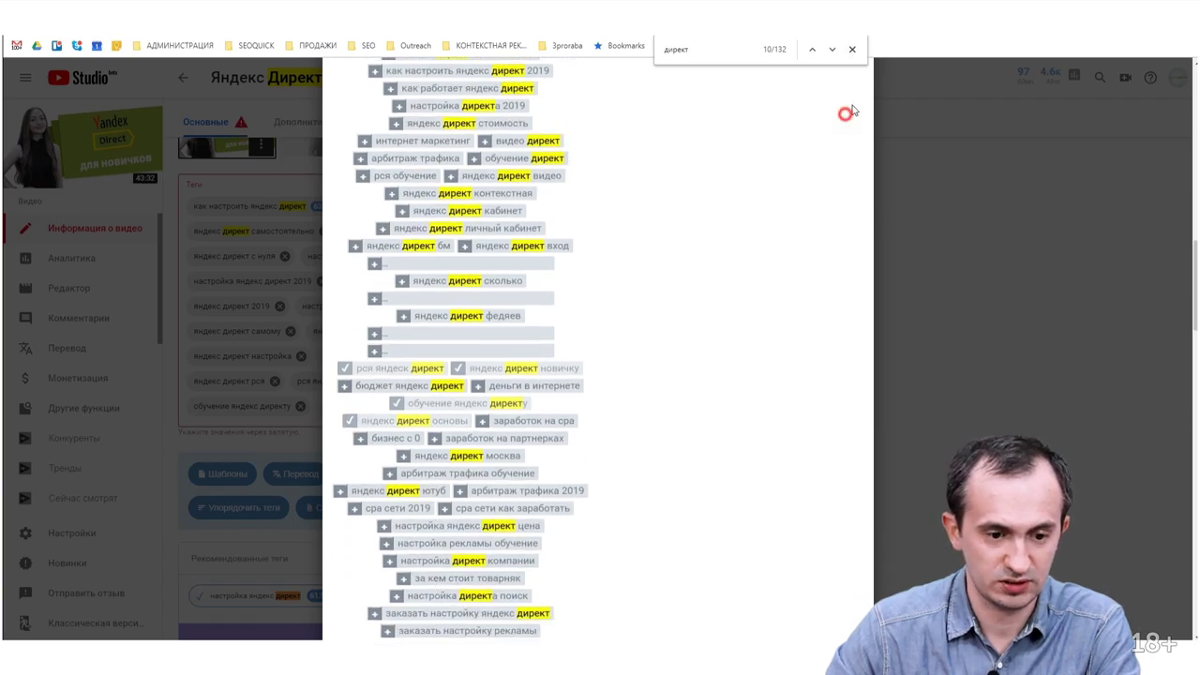
Close the page search, compare the keyword's 30-day and last-year interest reports, and close the keyword inspector
{"action": "left_click", "coordinate": [852, 49]}
{"action": "scroll", "coordinate": [797, 187], "scroll_direction": "up", "scroll_amount": 15}
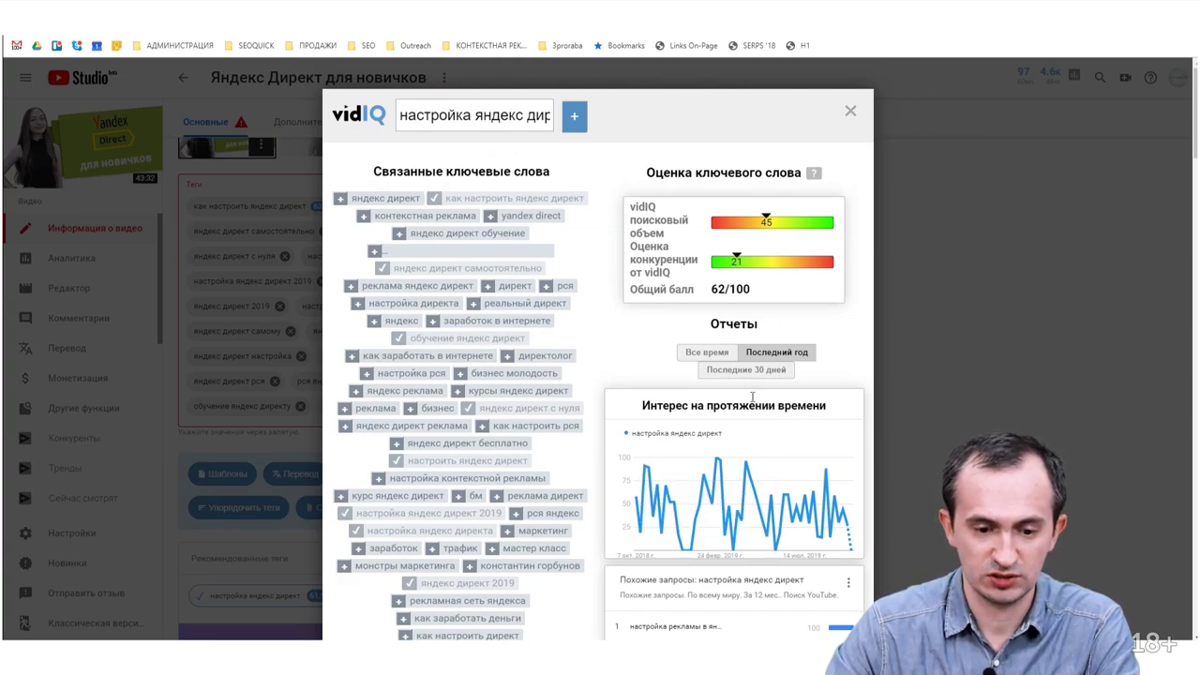
{"action": "left_click", "coordinate": [747, 369]}
{"action": "left_click", "coordinate": [771, 352]}
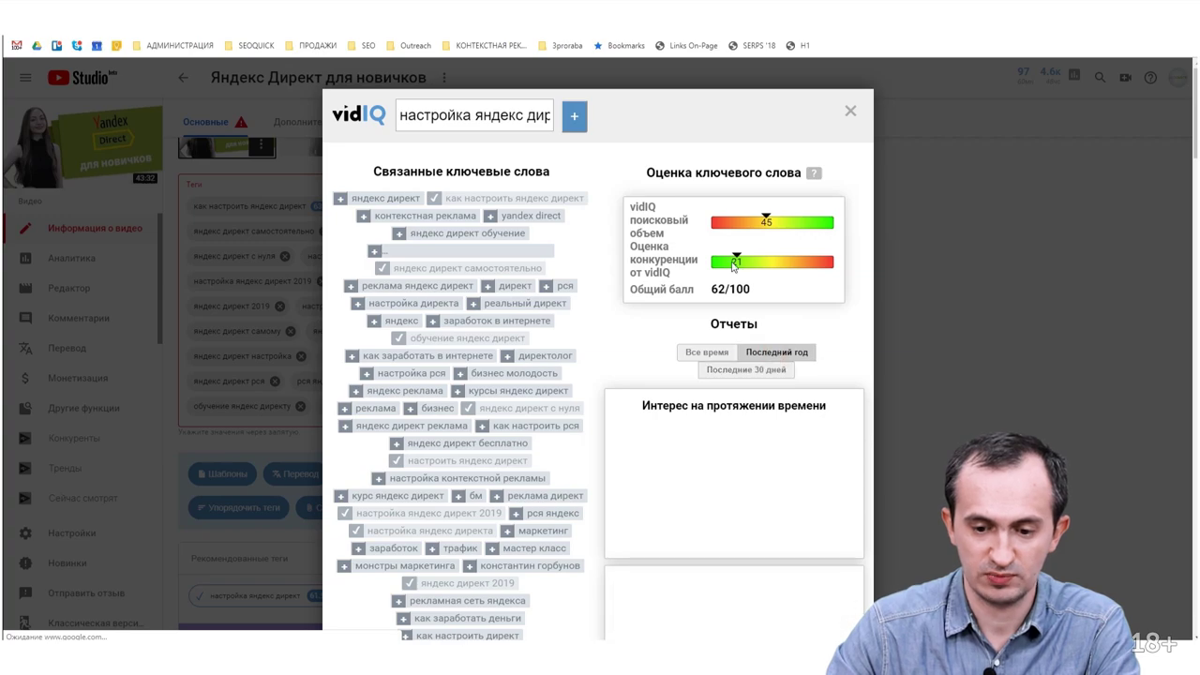
{"action": "left_click", "coordinate": [850, 112]}
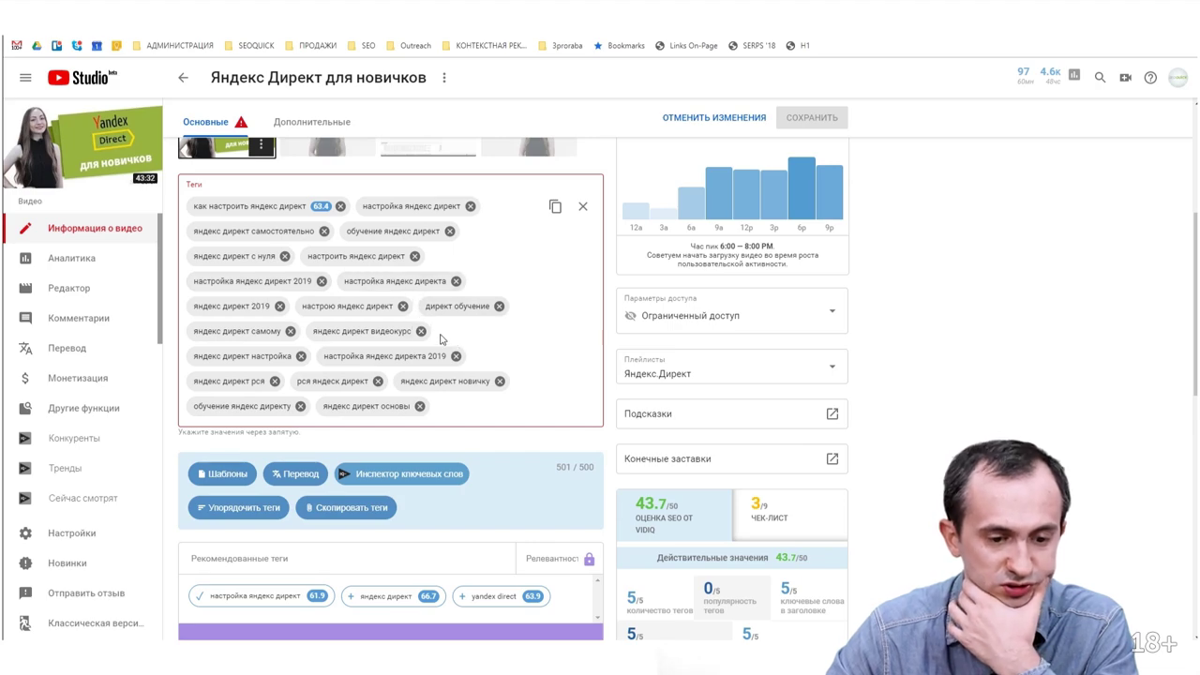
Remove the misspelled tag "рся яндеск директ" from the video's tags to bring them back under the character limit
{"action": "triple_click", "coordinate": [550, 473]}
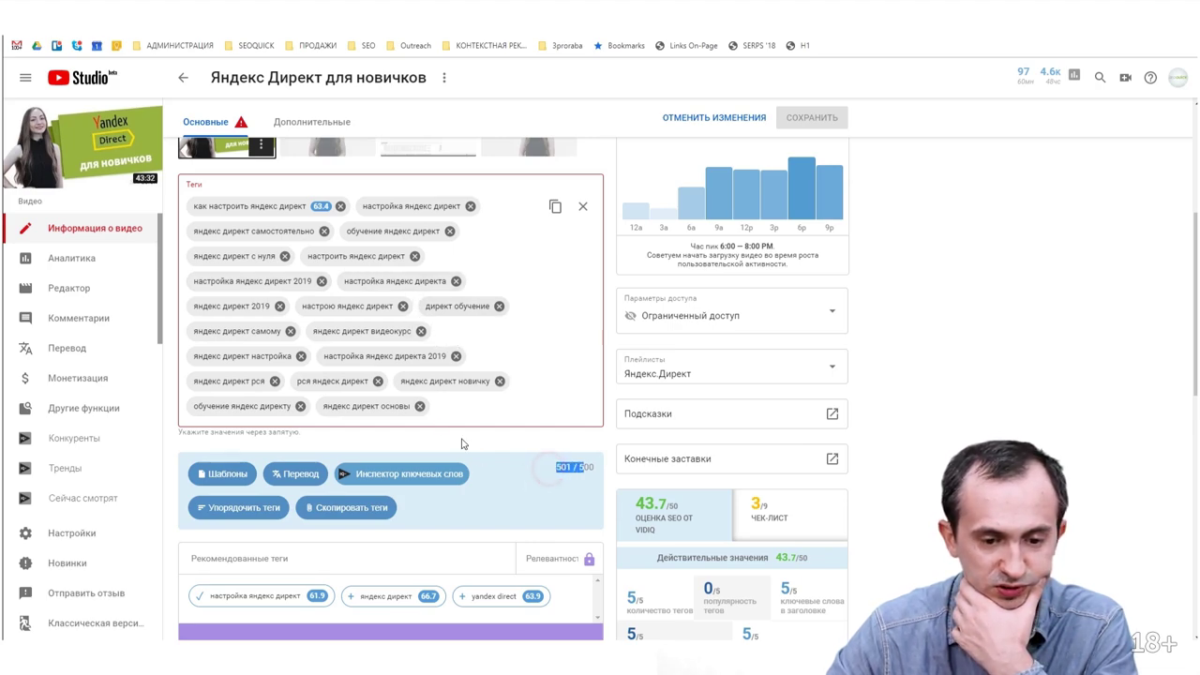
{"action": "left_click", "coordinate": [366, 380]}
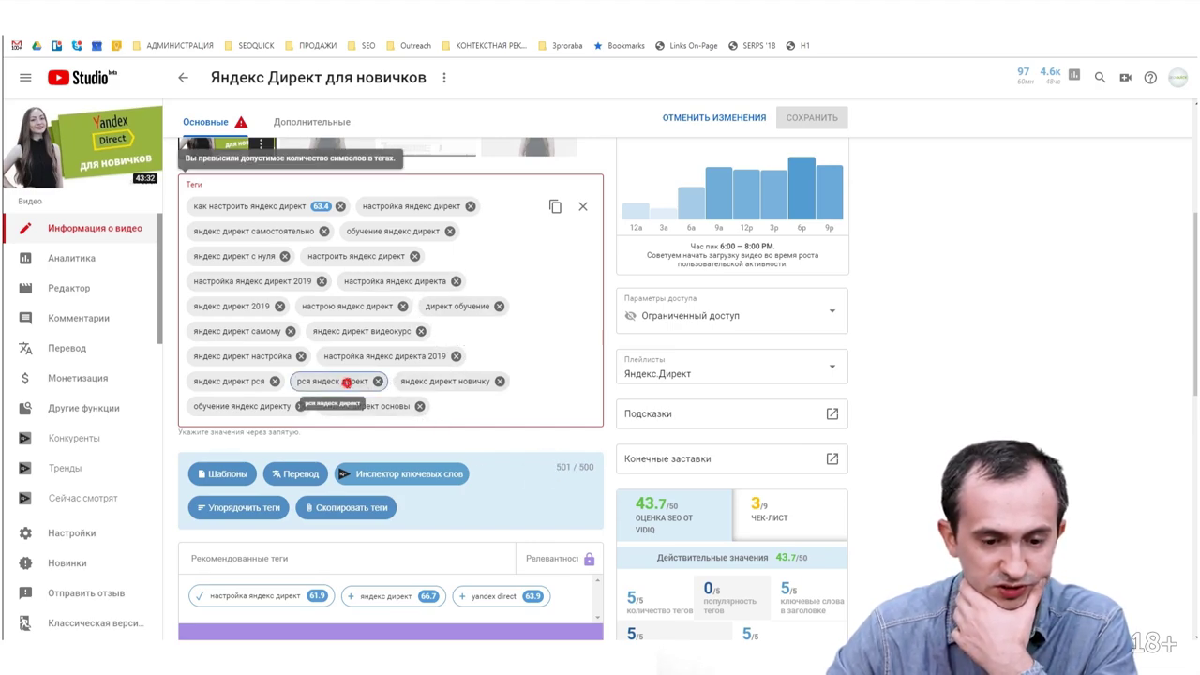
{"action": "double_click", "coordinate": [354, 381]}
{"action": "left_click", "coordinate": [378, 381]}
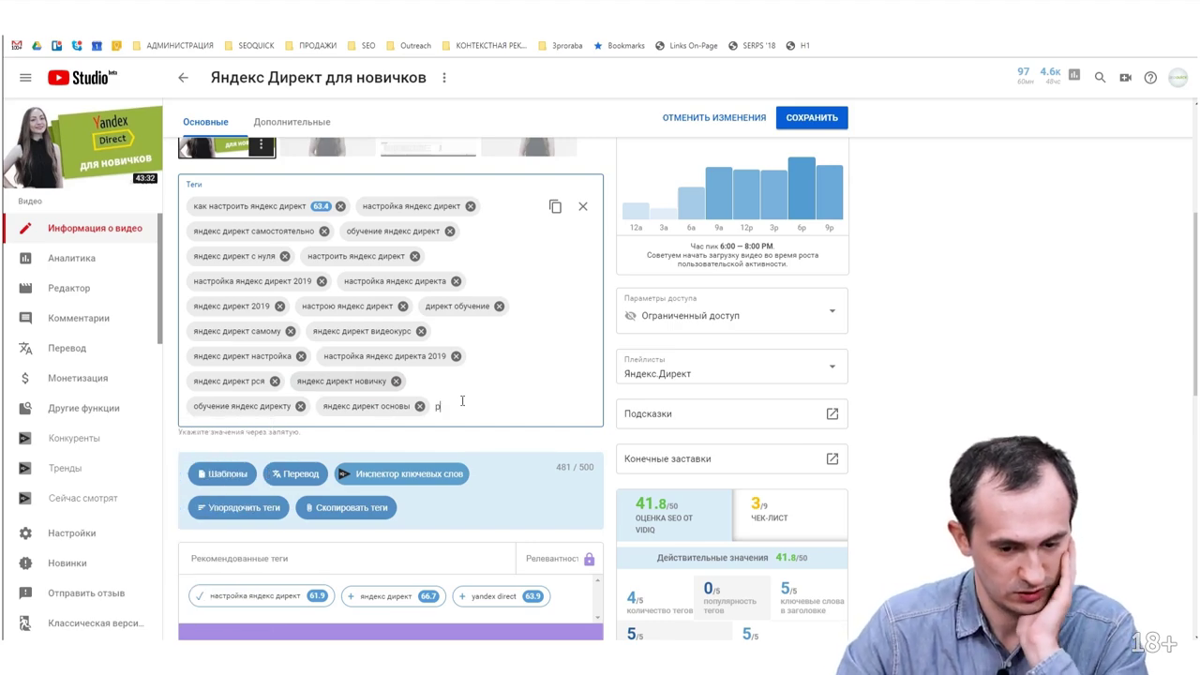
Try the suggested tag "рся яндекс директ 2019" and remove it from the tags again
{"action": "type", "text": "рся яндекс"}
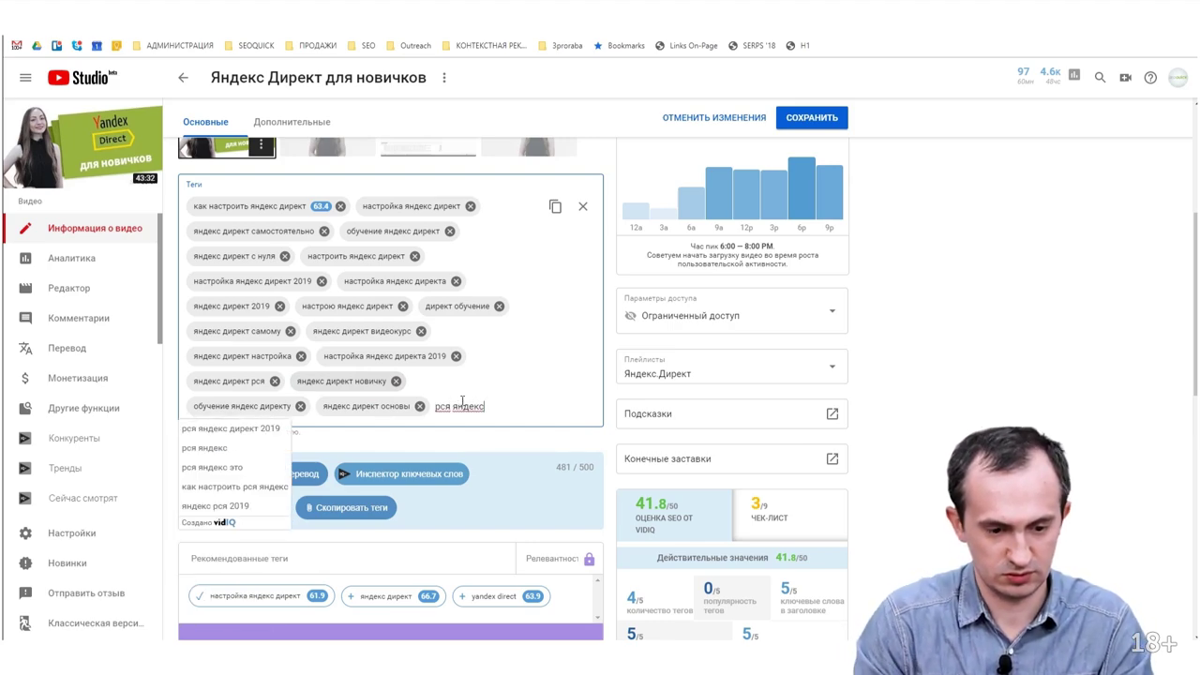
{"action": "left_click", "coordinate": [249, 428]}
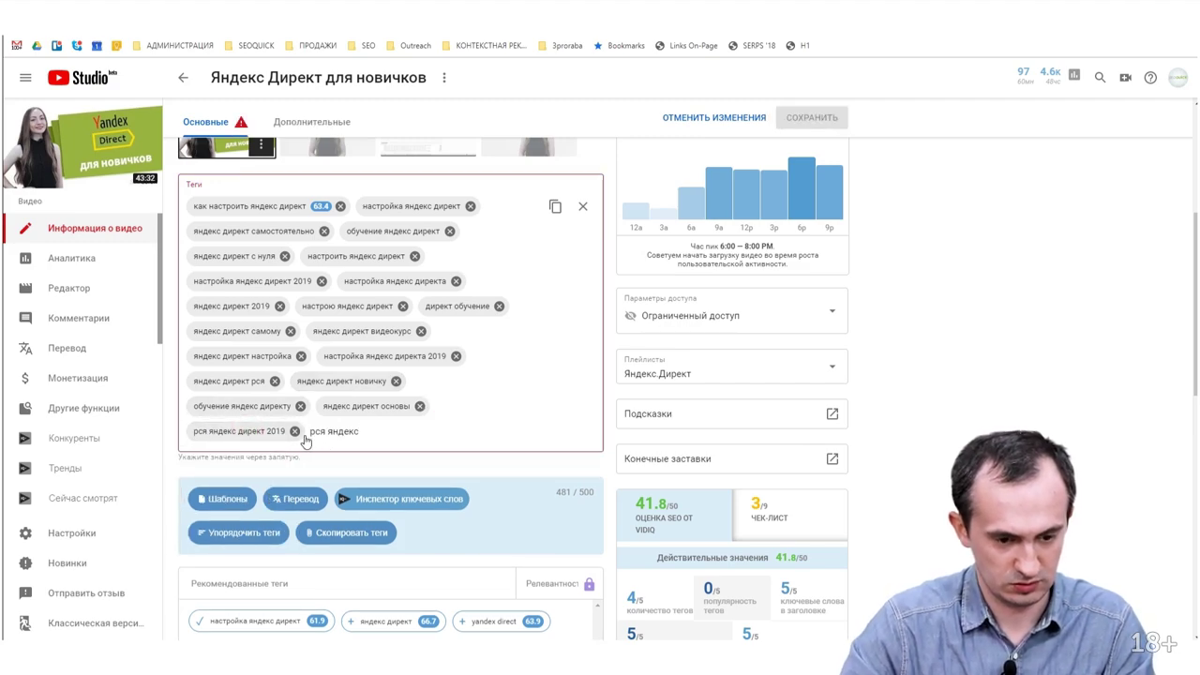
{"action": "left_click_drag", "start_coordinate": [308, 438], "coordinate": [367, 434]}
{"action": "key", "text": "BackSpace"}
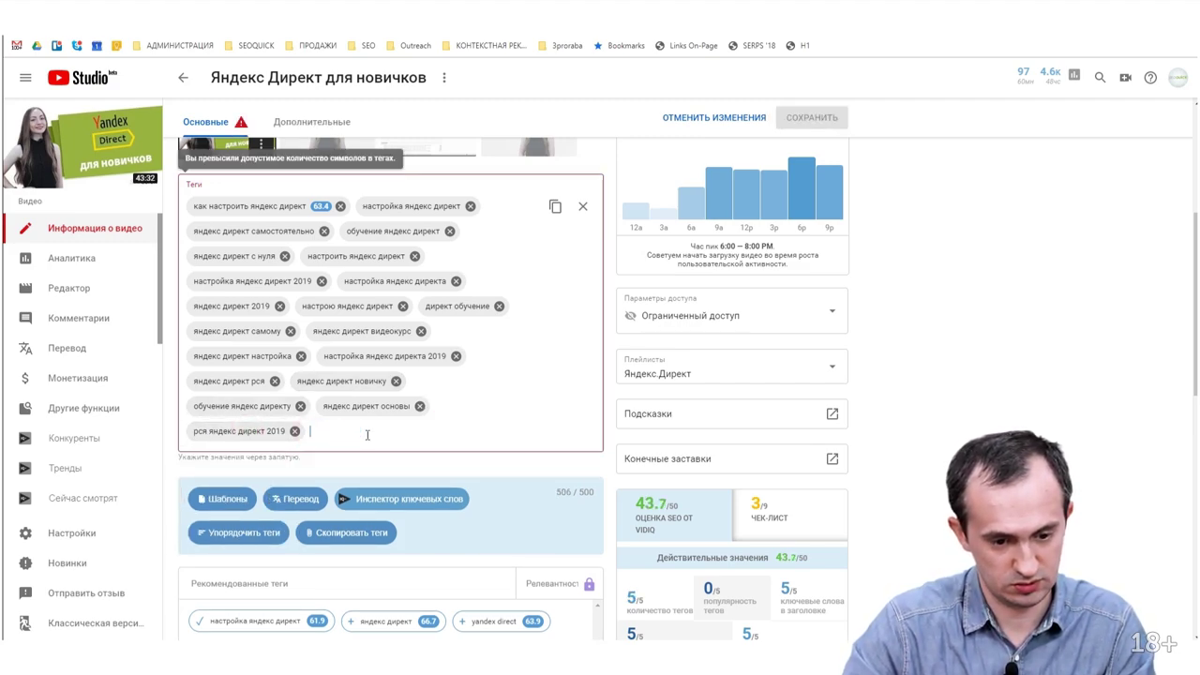
{"action": "left_click", "coordinate": [294, 431]}
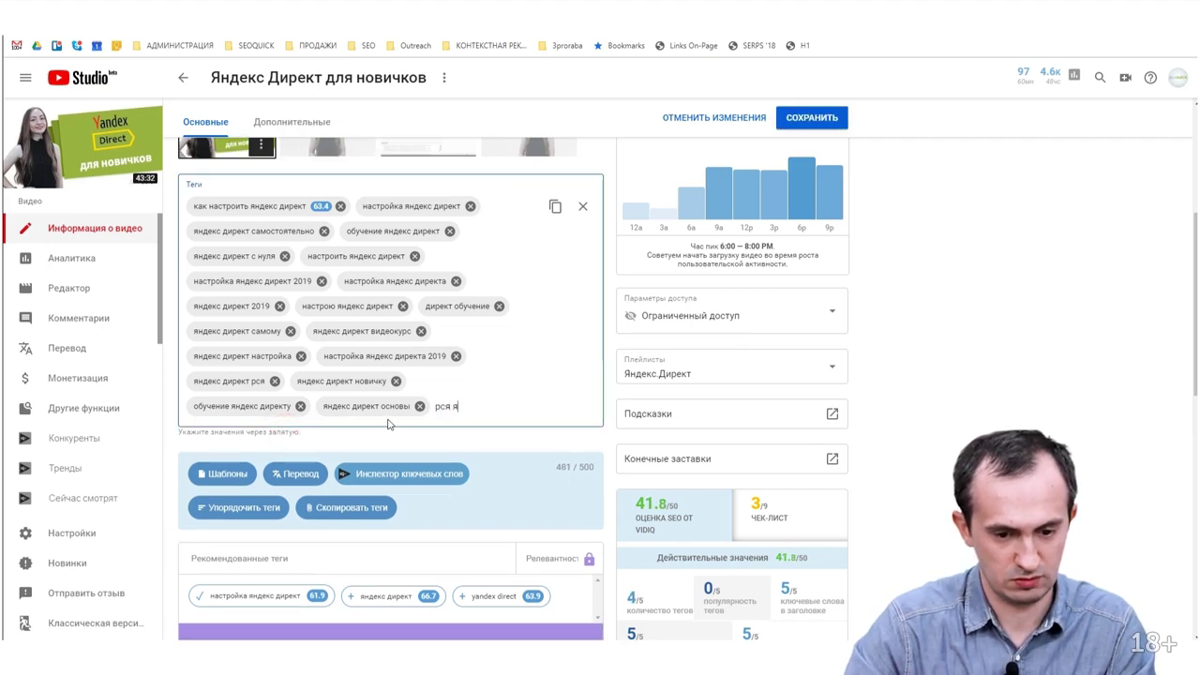
Add the correctly spelled tag "рся яндекс директ" to the video's tags
{"action": "type", "text": "рся яндекс д"}
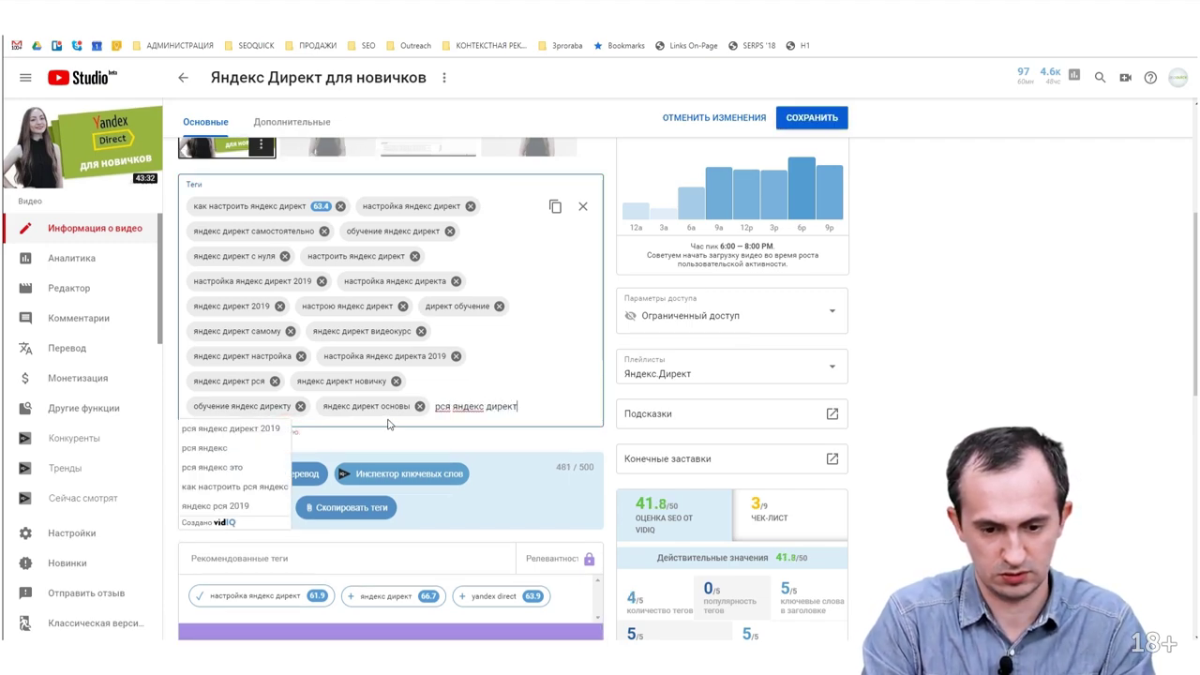
{"action": "type", "text": "ирект"}
{"action": "key", "text": "Return"}
Change the video title to "Как настроить Яндекс Директ для новичков (Обучение 2019)"
{"action": "scroll", "coordinate": [446, 323], "scroll_direction": "up", "scroll_amount": 3}
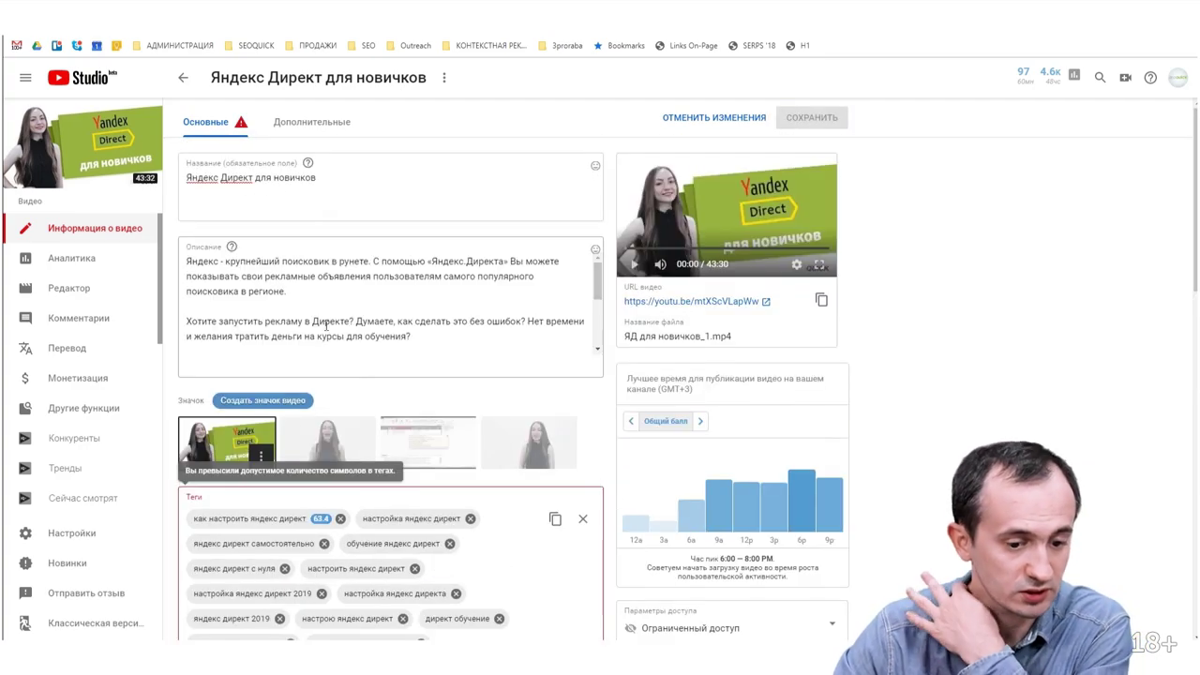
{"action": "left_click_drag", "start_coordinate": [336, 178], "coordinate": [181, 177]}
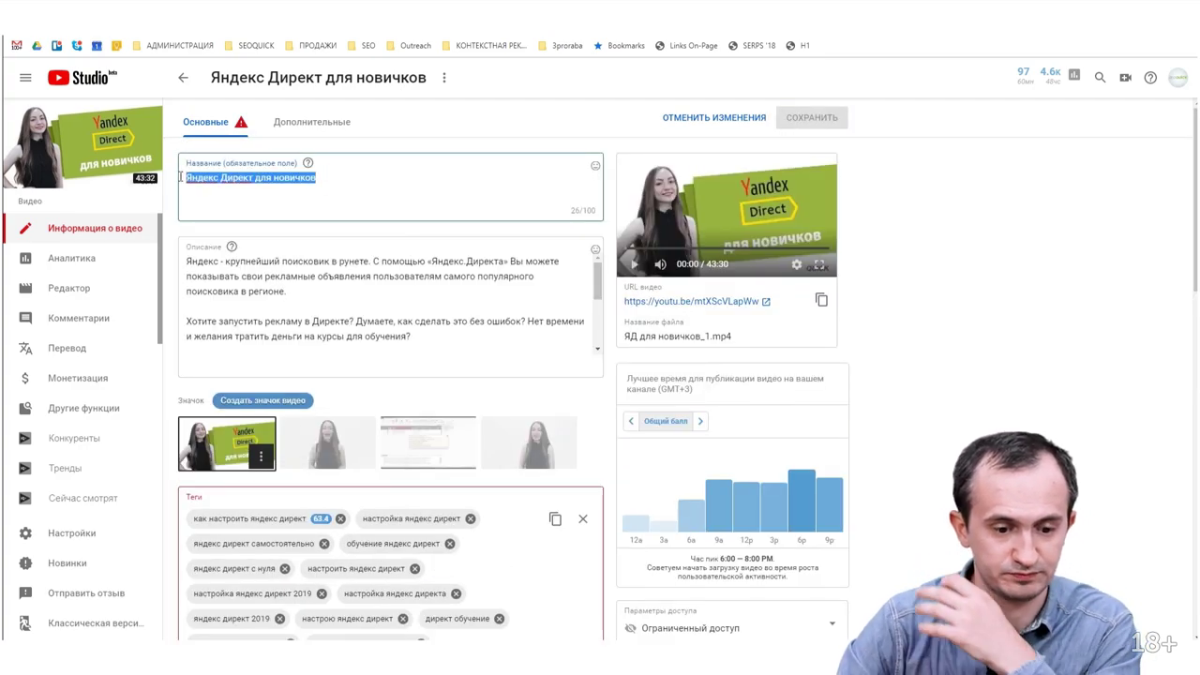
{"action": "left_click", "coordinate": [181, 177]}
{"action": "type", "text": "Как настроить"}
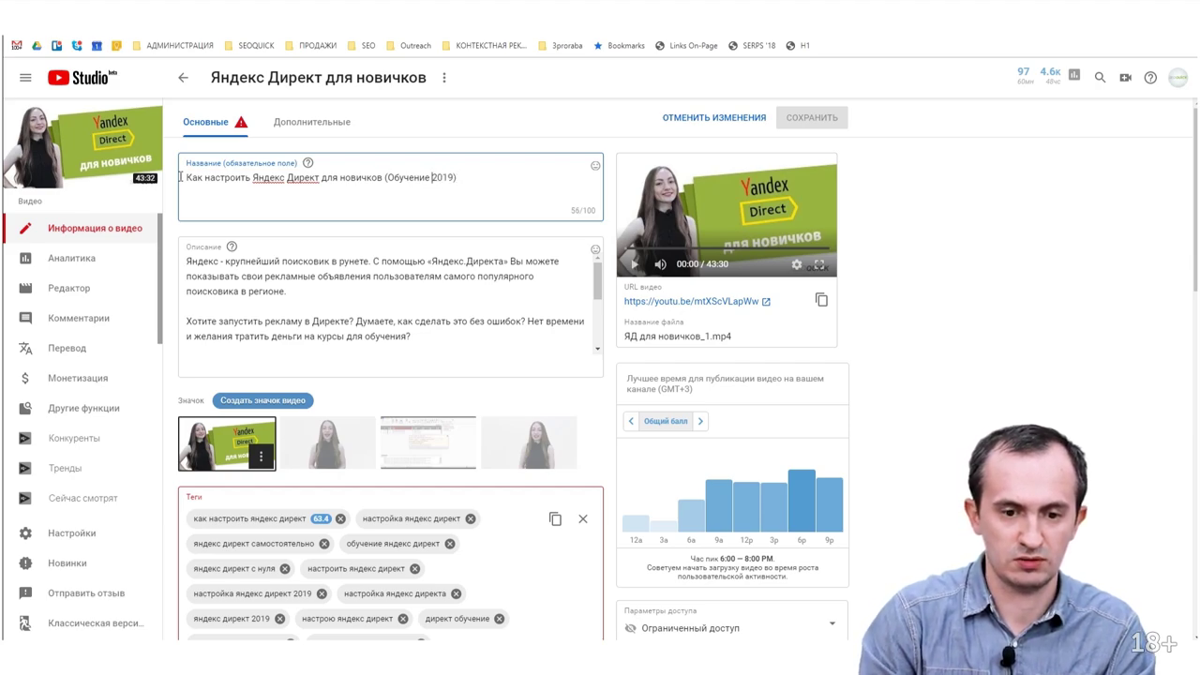
Compare the title words "Обучение" and "Как настроить" with the video's tags and examine the description's first paragraph
{"action": "key", "text": "ctrl+shift+Left"}
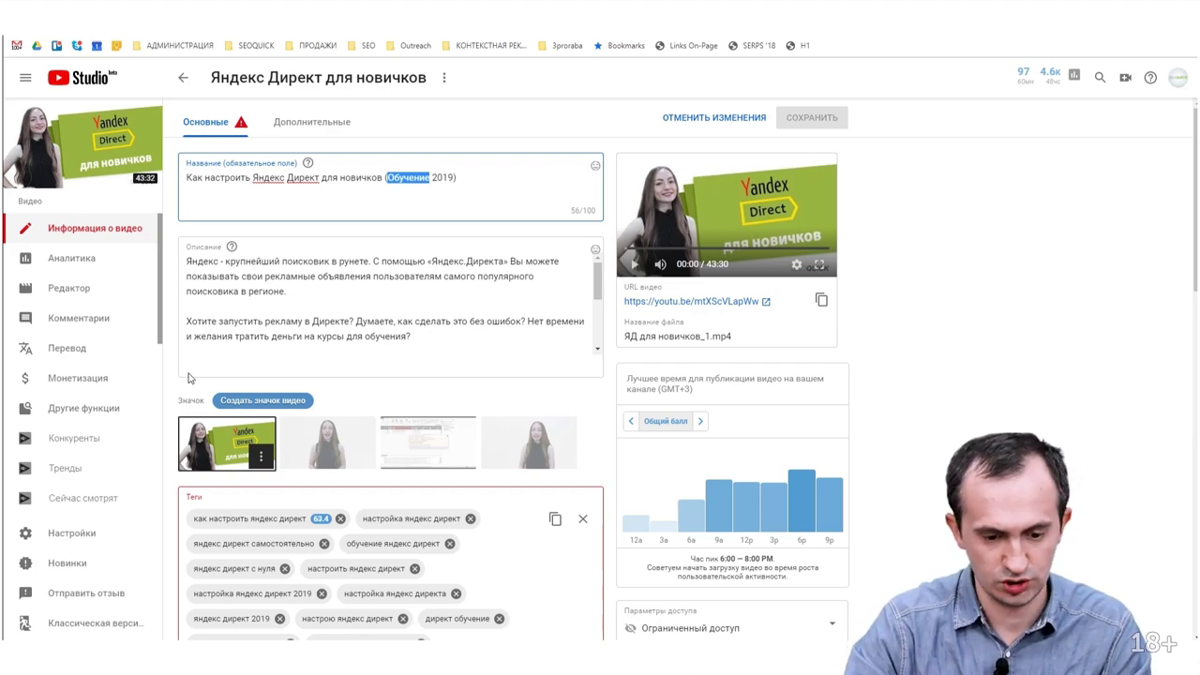
{"action": "scroll", "coordinate": [294, 377], "scroll_direction": "down", "scroll_amount": 3}
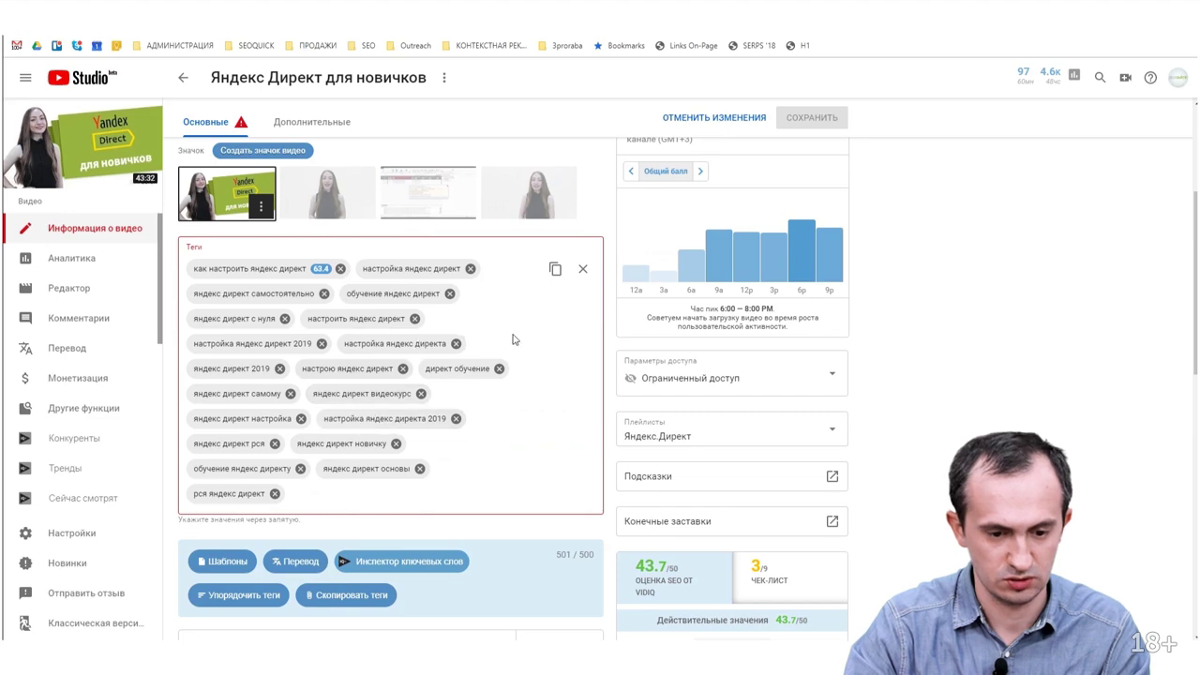
{"action": "scroll", "coordinate": [477, 456], "scroll_direction": "up", "scroll_amount": 3}
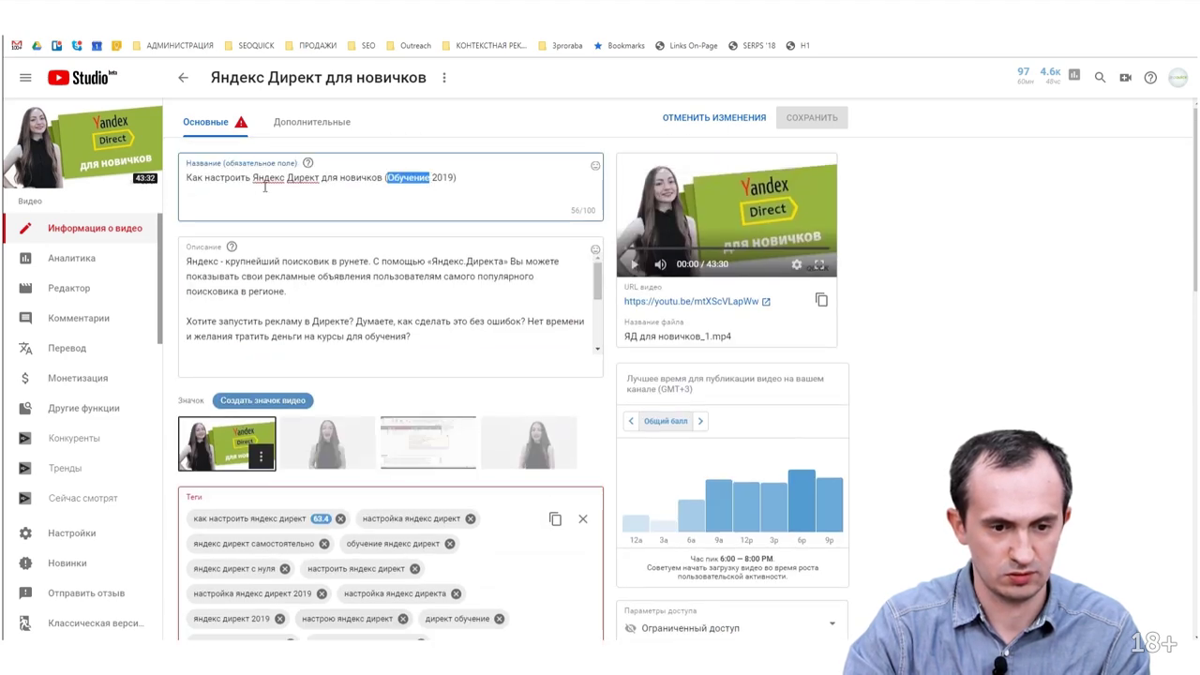
{"action": "left_click_drag", "start_coordinate": [251, 180], "coordinate": [184, 180]}
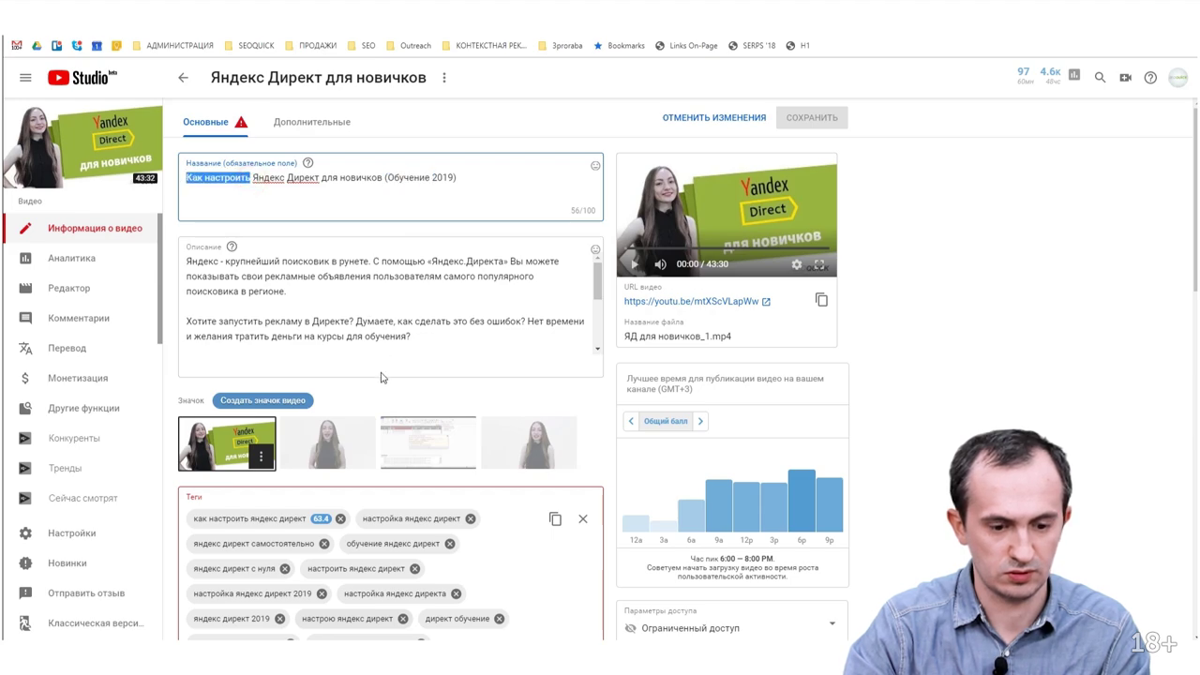
{"action": "left_click", "coordinate": [319, 306]}
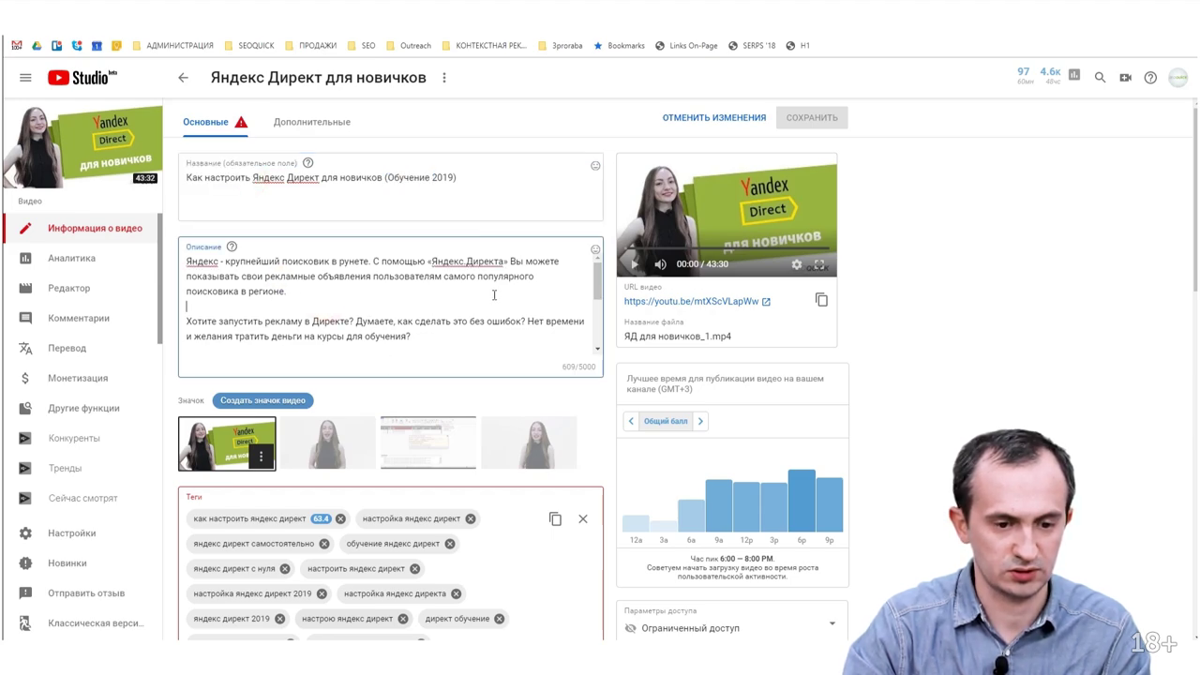
{"action": "left_click", "coordinate": [315, 291]}
{"action": "scroll", "coordinate": [336, 491], "scroll_direction": "down", "scroll_amount": 1}
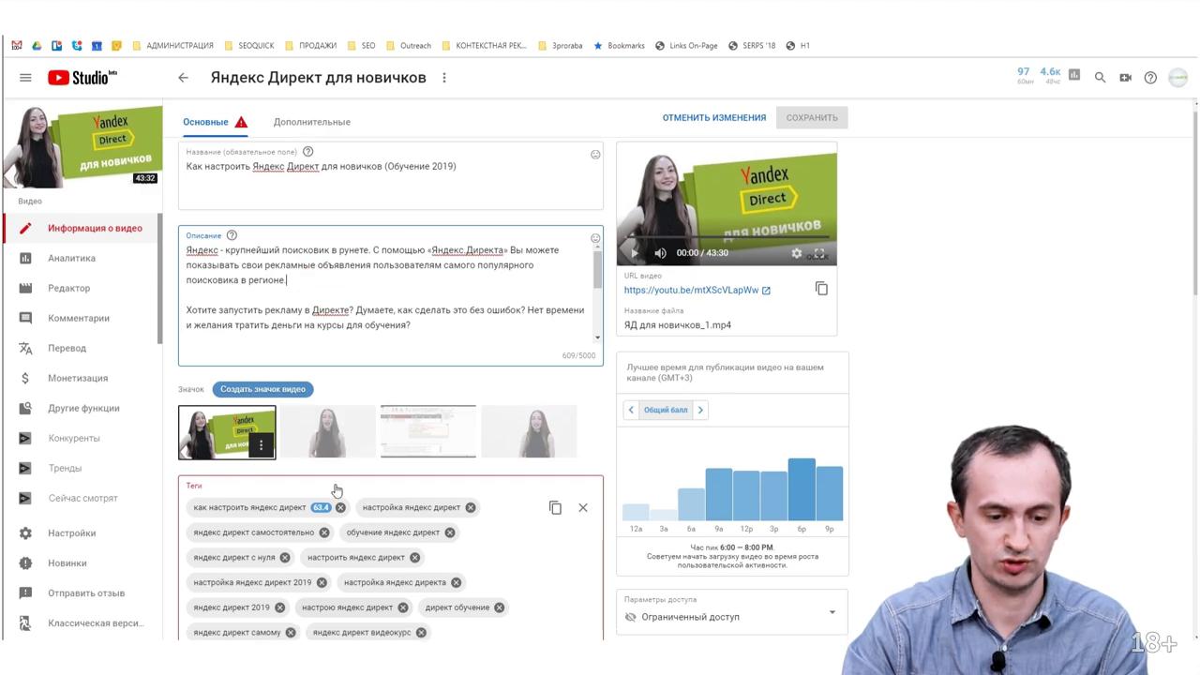
Copy all the video's tags and paste them as a new paragraph below the description's first paragraph
{"action": "scroll", "coordinate": [337, 490], "scroll_direction": "down", "scroll_amount": 3}
{"action": "left_click", "coordinate": [554, 268]}
{"action": "scroll", "coordinate": [324, 287], "scroll_direction": "up", "scroll_amount": 1}
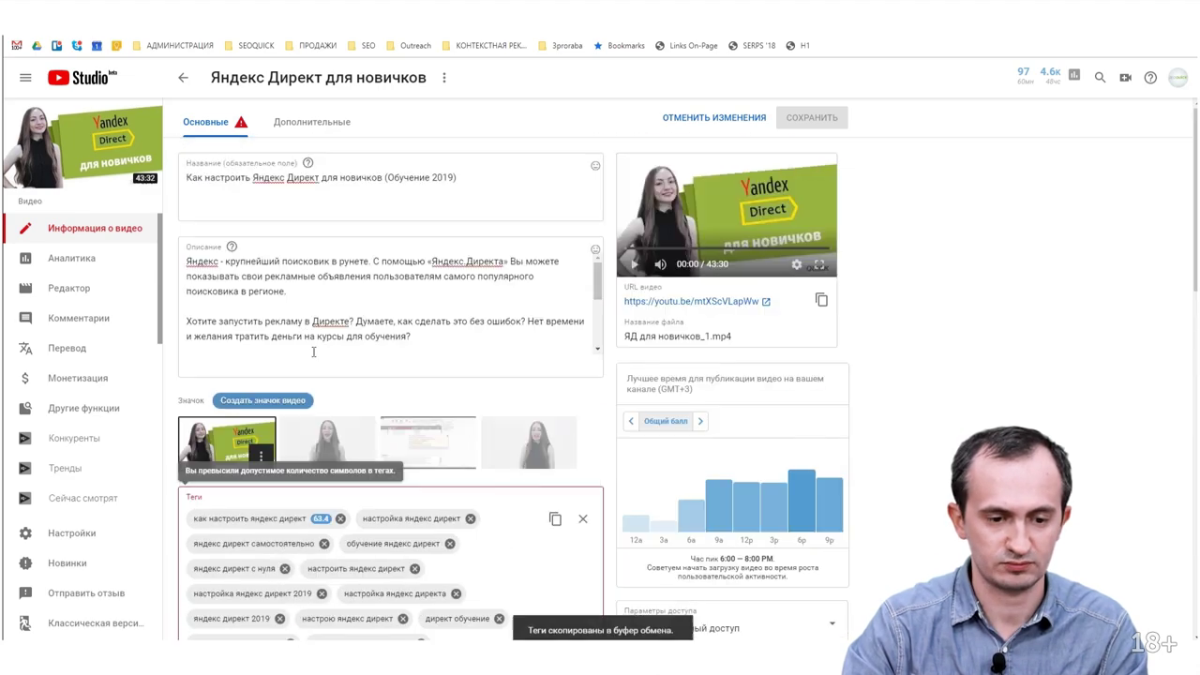
{"action": "left_click", "coordinate": [322, 287]}
{"action": "key", "text": "Return"}
{"action": "key", "text": "Return"}
{"action": "key", "text": "Return"}
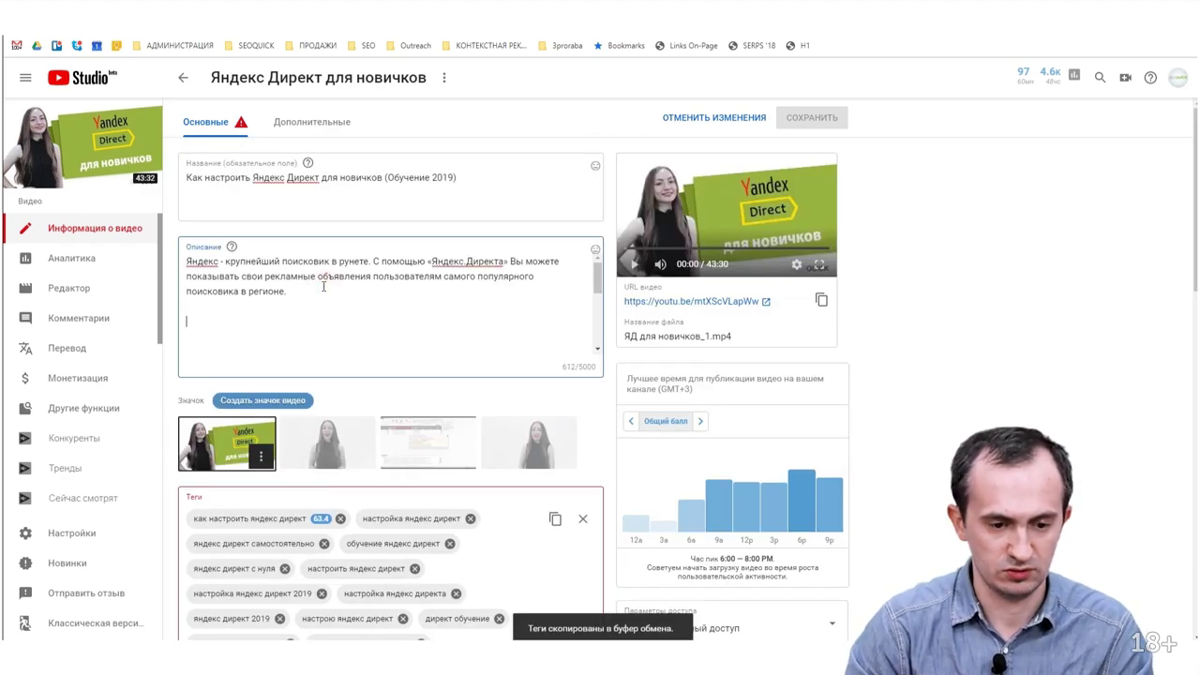
{"action": "key", "text": "ctrl+v"}
{"action": "scroll", "coordinate": [321, 277], "scroll_direction": "up", "scroll_amount": 2}
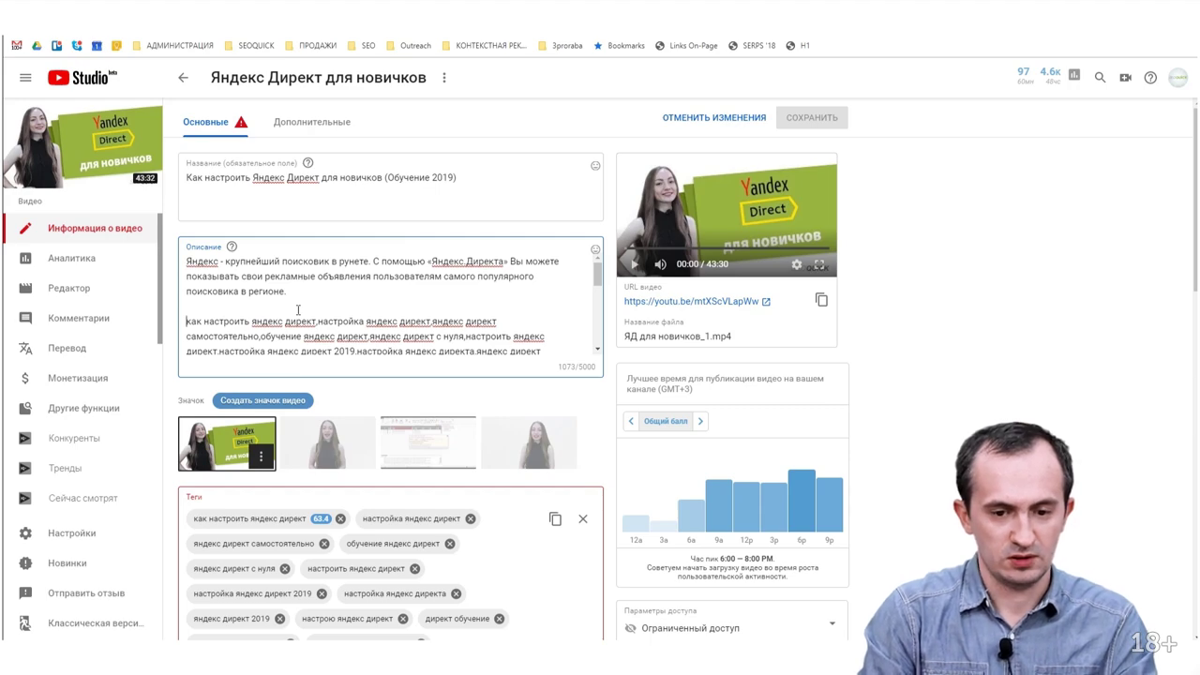
Introduce the pasted tags in the description with "В этом видео я расскажу," running straight into "как настроить яндекс директ"
{"action": "type", "text": "В этиом"}
{"action": "type", "text": "ом виде"}
{"action": "type", "text": "о я расскаж"}
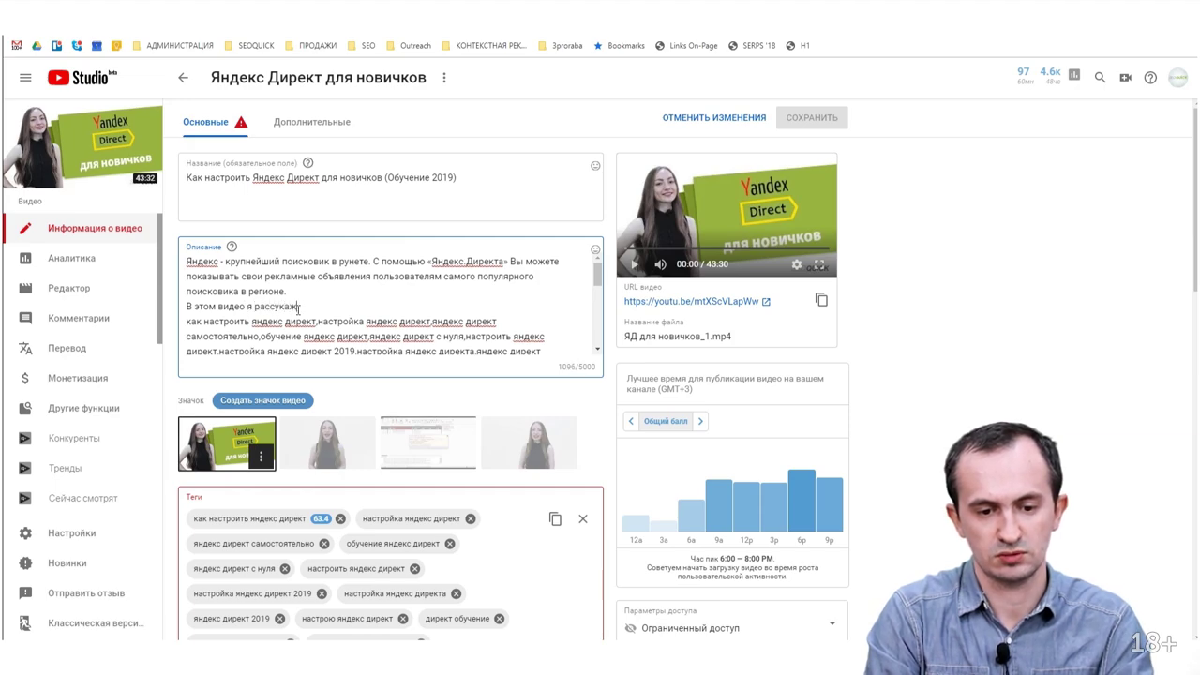
{"action": "type", "text": "уаж"}
{"action": "type", "text": "как:"}
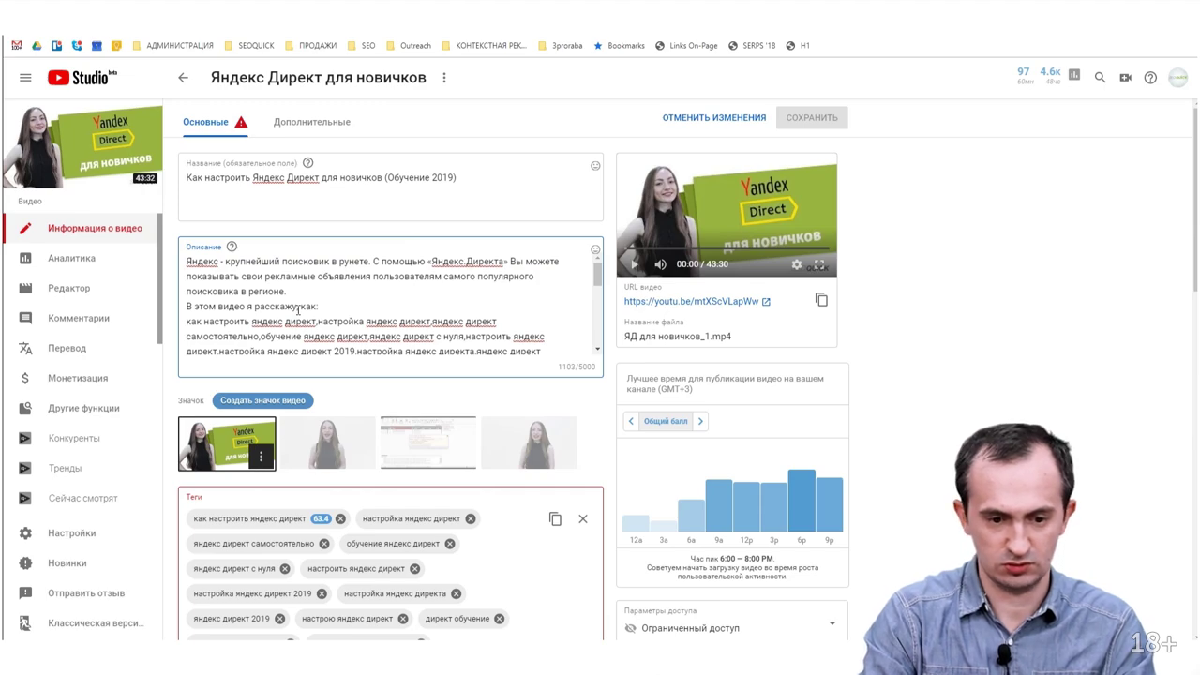
{"action": "key", "text": "BackSpace"}
{"action": "key", "text": "BackSpace"}
{"action": "key", "text": "BackSpace"}
{"action": "key", "text": "BackSpace"}
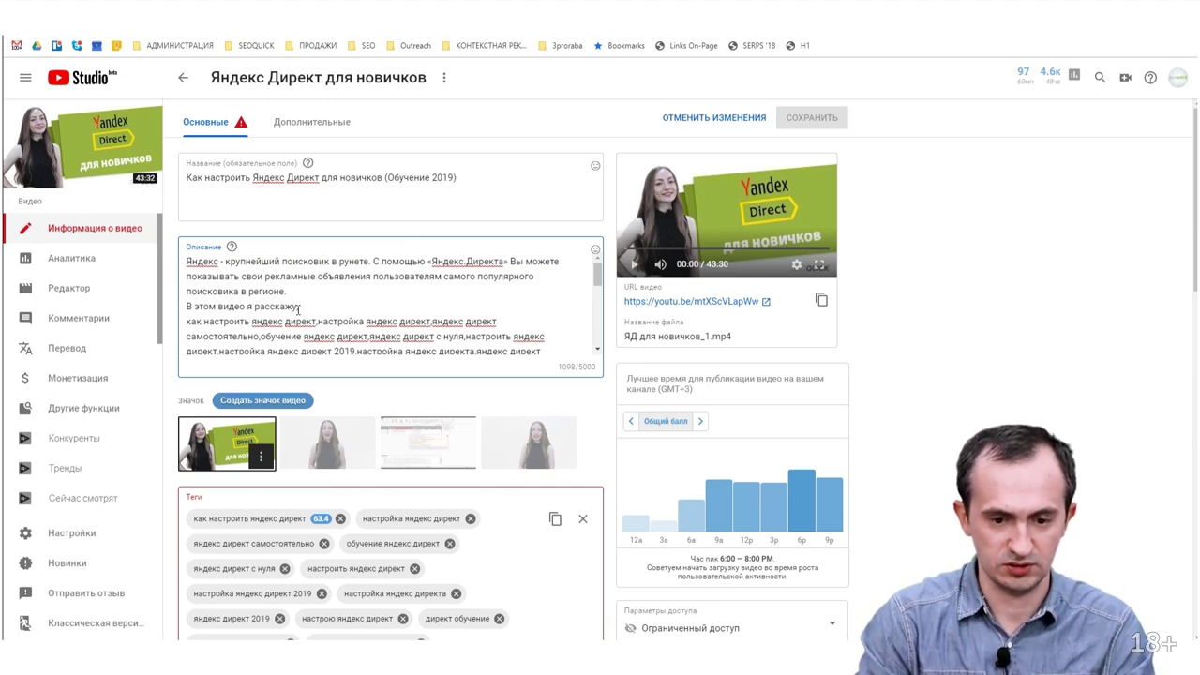
{"action": "key", "text": "Delete"}
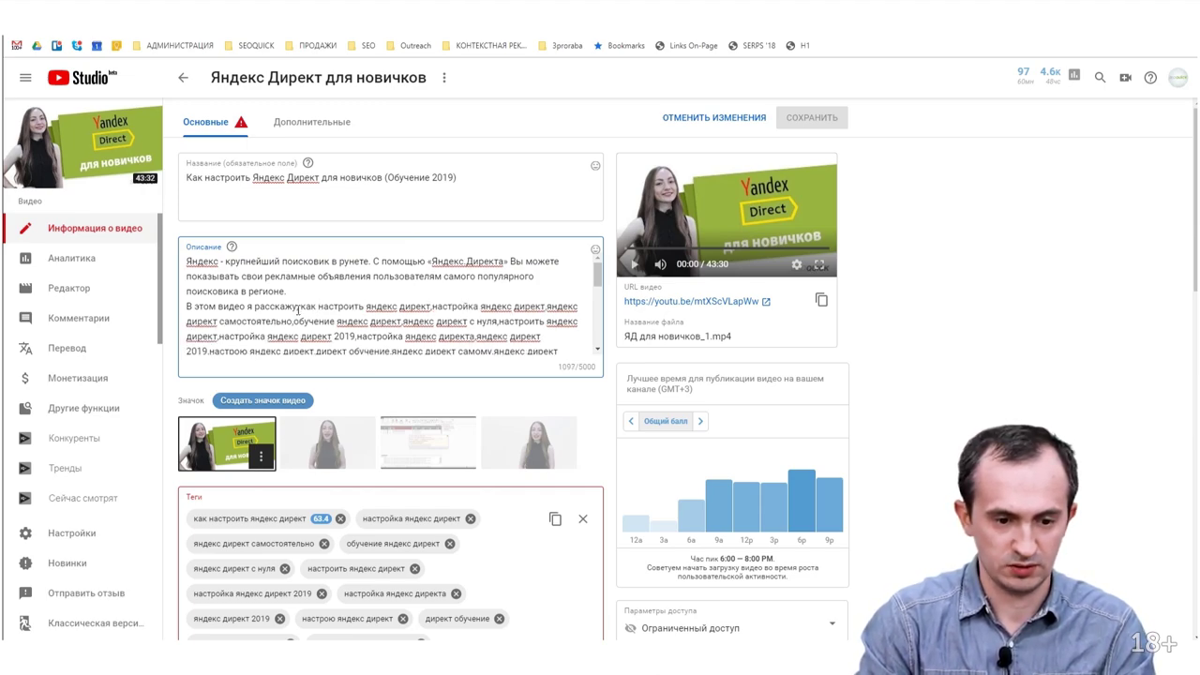
Shorten the intro sentence to "как настроить яндекс директ самостоятельно," and separate the remaining tags from it with a blank line
{"action": "key", "text": "ctrl+shift+Right"}
{"action": "key", "text": "ctrl+shift+Right"}
{"action": "key", "text": "ctrl+shift+Right"}
{"action": "key", "text": "ctrl+shift+Right"}
{"action": "key", "text": "ctrl+shift+Right"}
{"action": "key", "text": "ctrl+shift+Right"}
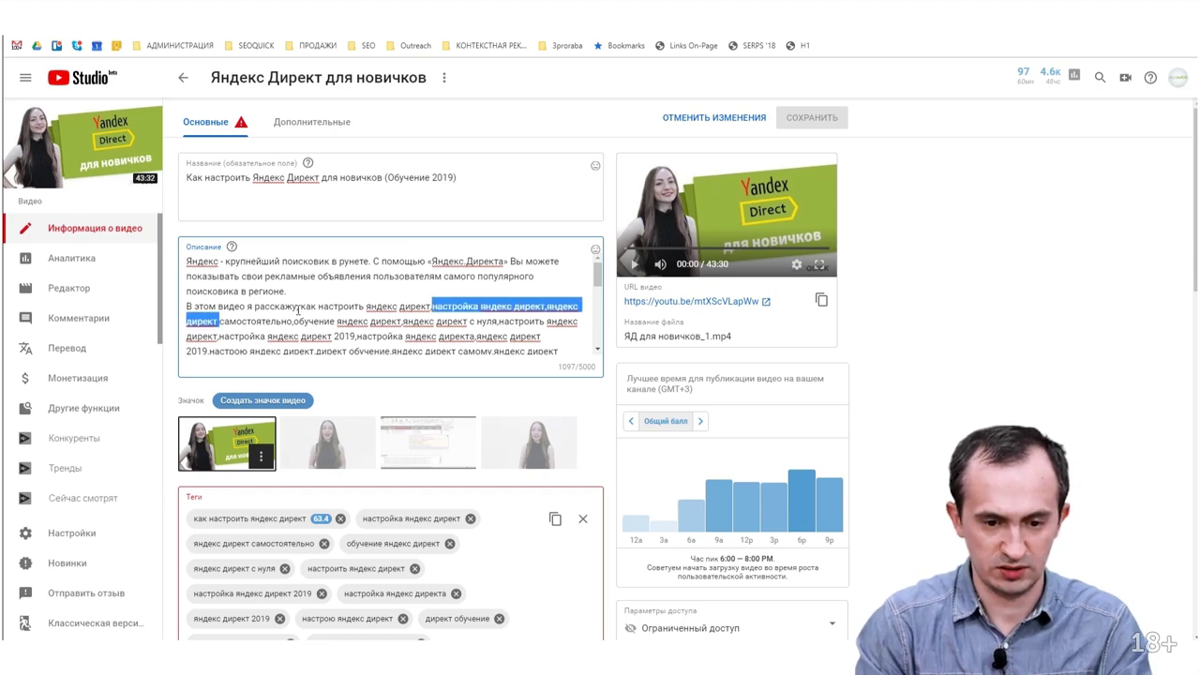
{"action": "key", "text": "Delete"}
{"action": "key", "text": "ctrl+Right"}
{"action": "key", "text": "ctrl+Right"}
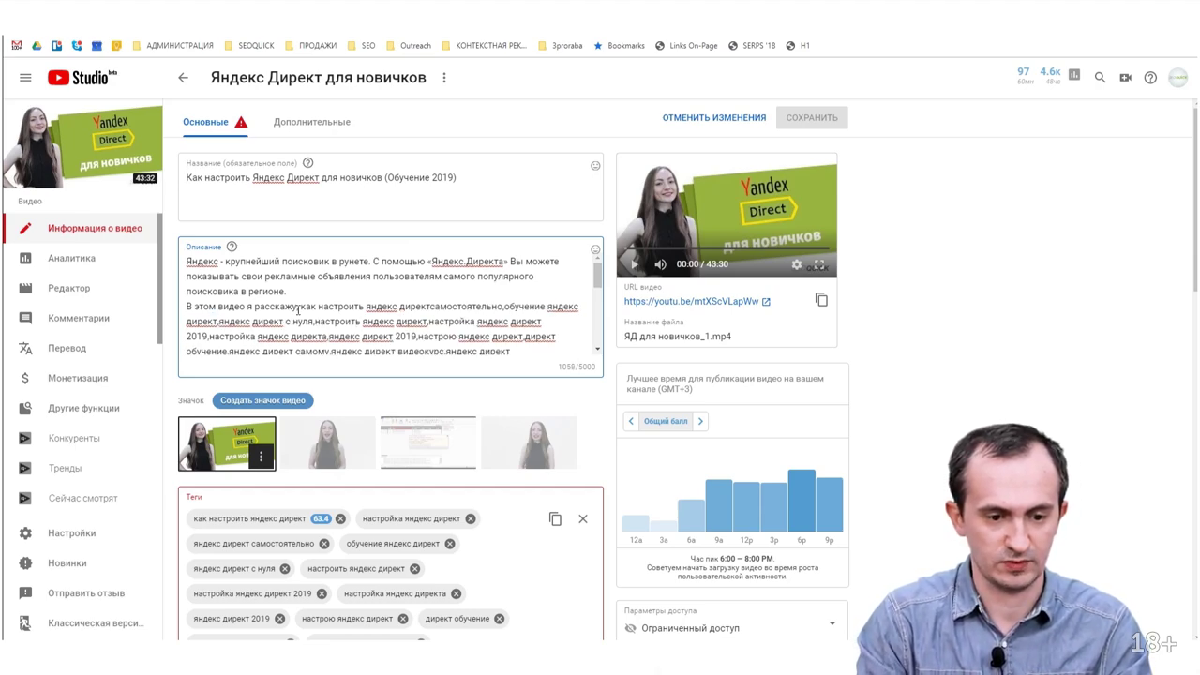
{"action": "key", "text": "Return"}
{"action": "key", "text": "Return"}
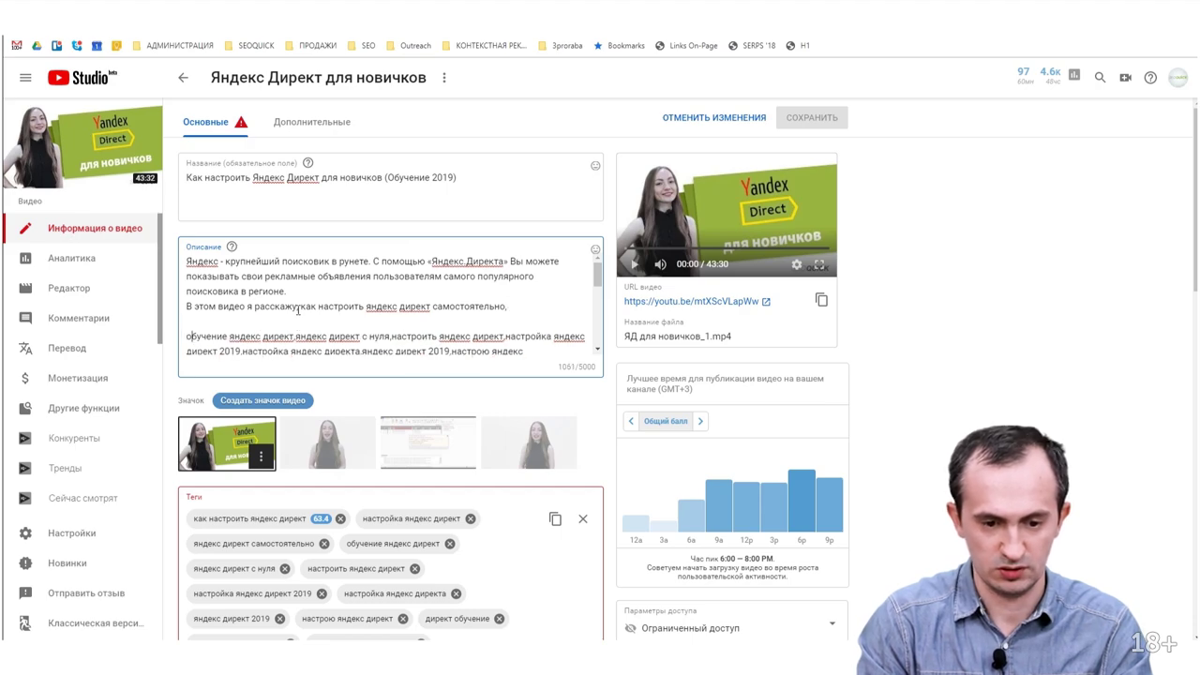
Delete "директ,яндекс директ с нуля" after "обучение яндекс" and end the intro sentence with "с нуля" instead of the comma
{"action": "key", "text": "ctrl+shift+Right"}
{"action": "key", "text": "ctrl+shift+Right"}
{"action": "key", "text": "ctrl+shift+Right"}
{"action": "key", "text": "ctrl+shift+Right"}
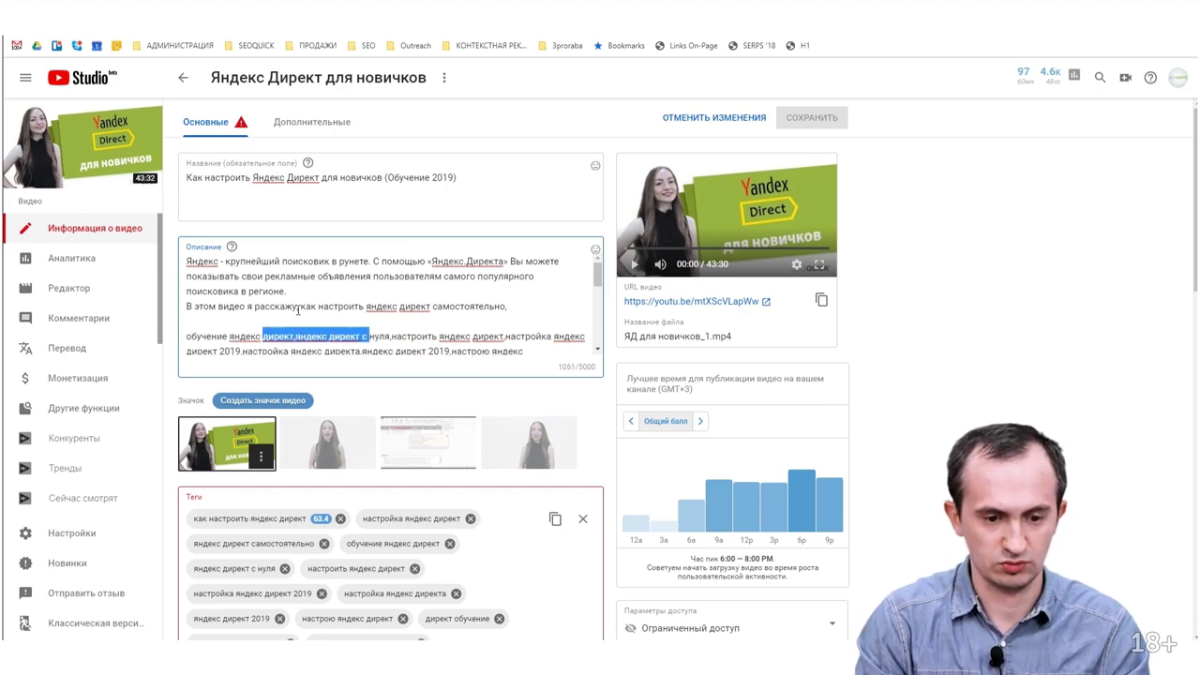
{"action": "key", "text": "Delete"}
{"action": "key", "text": "ctrl+shift+Right"}
{"action": "key", "text": "ctrl+shift+Right"}
{"action": "key", "text": "Delete"}
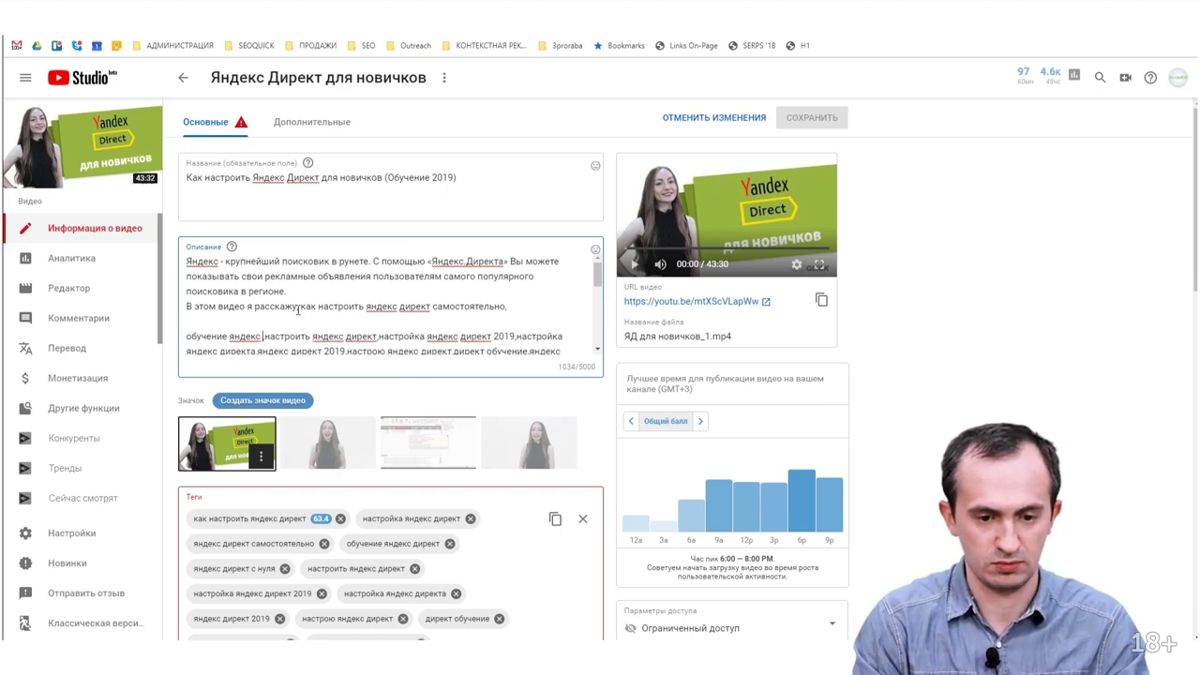
{"action": "key", "text": "BackSpace"}
{"action": "type", "text": "с нуля"}
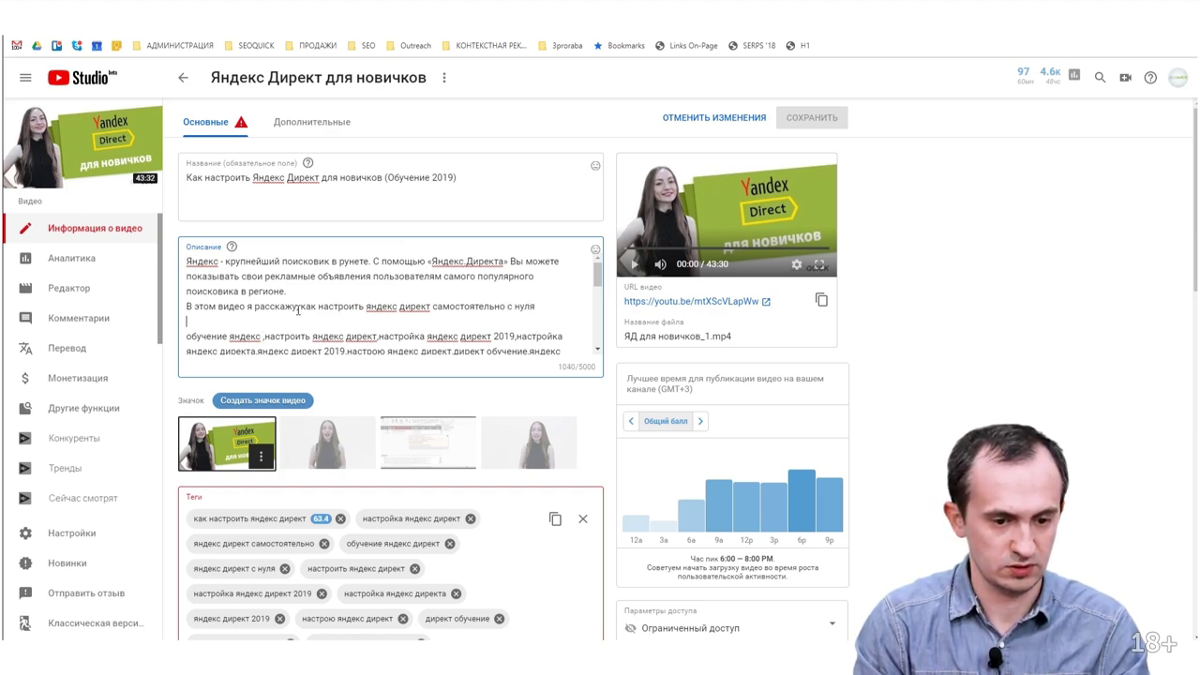
Delete "настроить яндекс директ,настройка яндекс директ" and the comma between "обучение яндекс" and "2019" in the description
{"action": "key", "text": "ctrl+Left"}
{"action": "key", "text": "ctrl+Left"}
{"action": "key", "text": "ctrl+Left"}
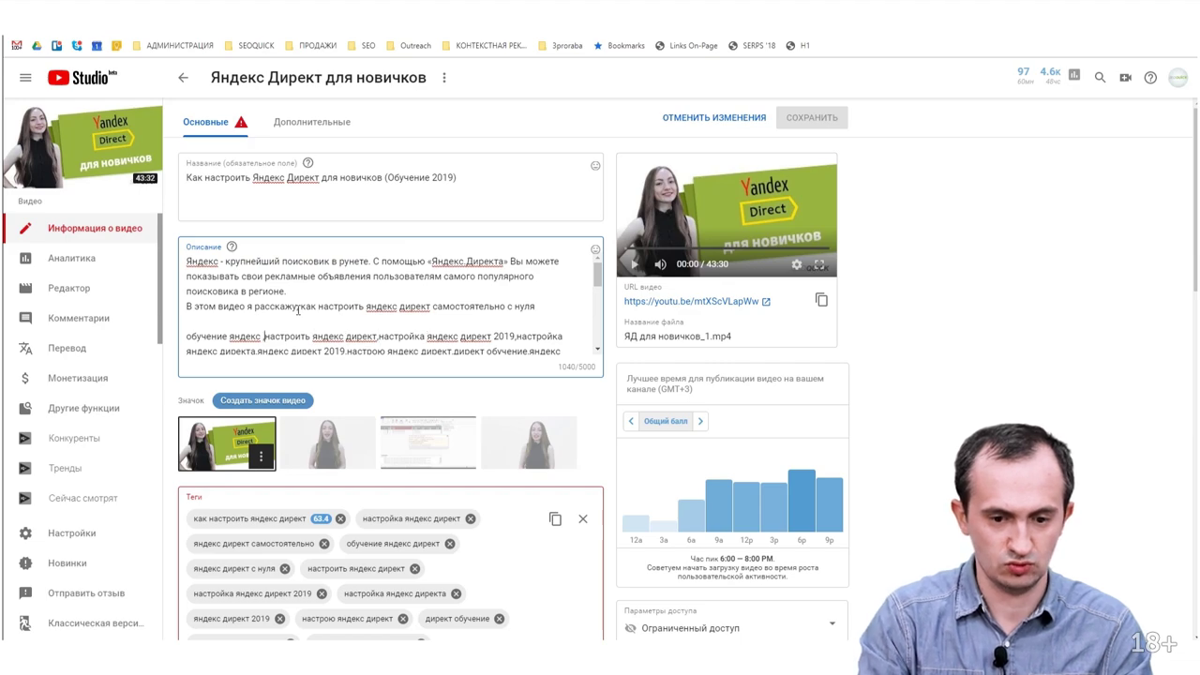
{"action": "key", "text": "ctrl+shift+Right"}
{"action": "key", "text": "ctrl+shift+Right"}
{"action": "key", "text": "ctrl+shift+Right"}
{"action": "key", "text": "ctrl+shift+Right"}
{"action": "key", "text": "ctrl+shift+Right"}
{"action": "key", "text": "ctrl+shift+Right"}
{"action": "key", "text": "ctrl+shift+Right"}
{"action": "key", "text": "ctrl+shift+Right"}
{"action": "key", "text": "ctrl+shift+Left"}
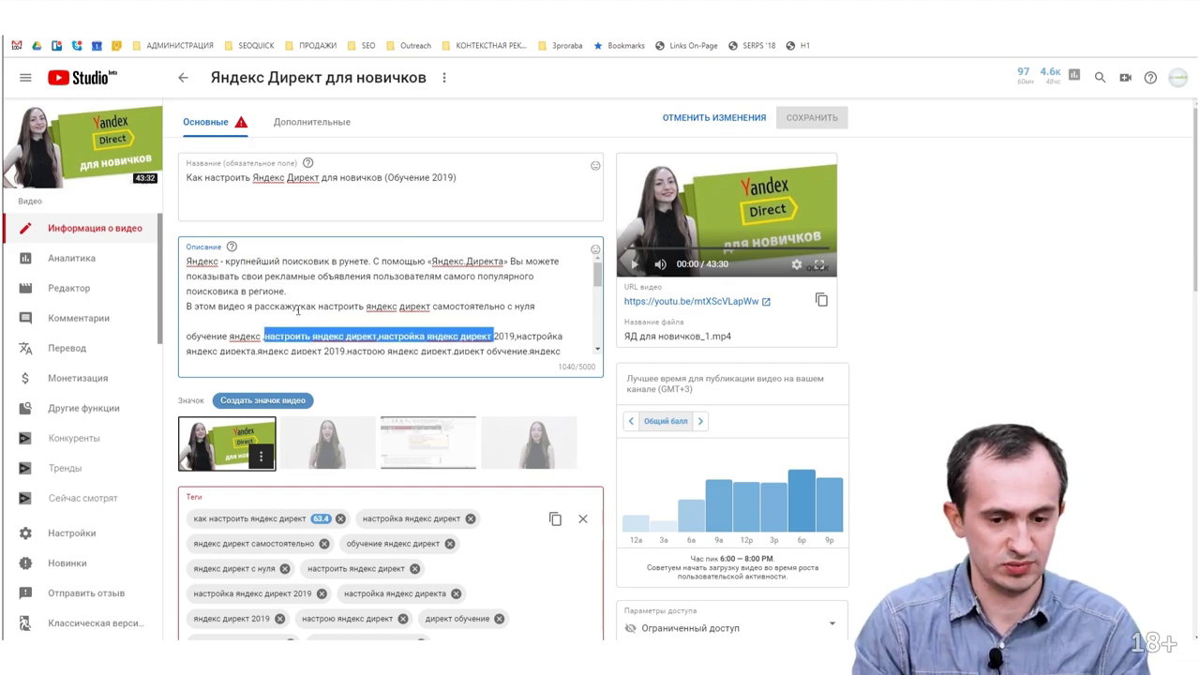
{"action": "key", "text": "BackSpace"}
{"action": "key", "text": "Delete"}
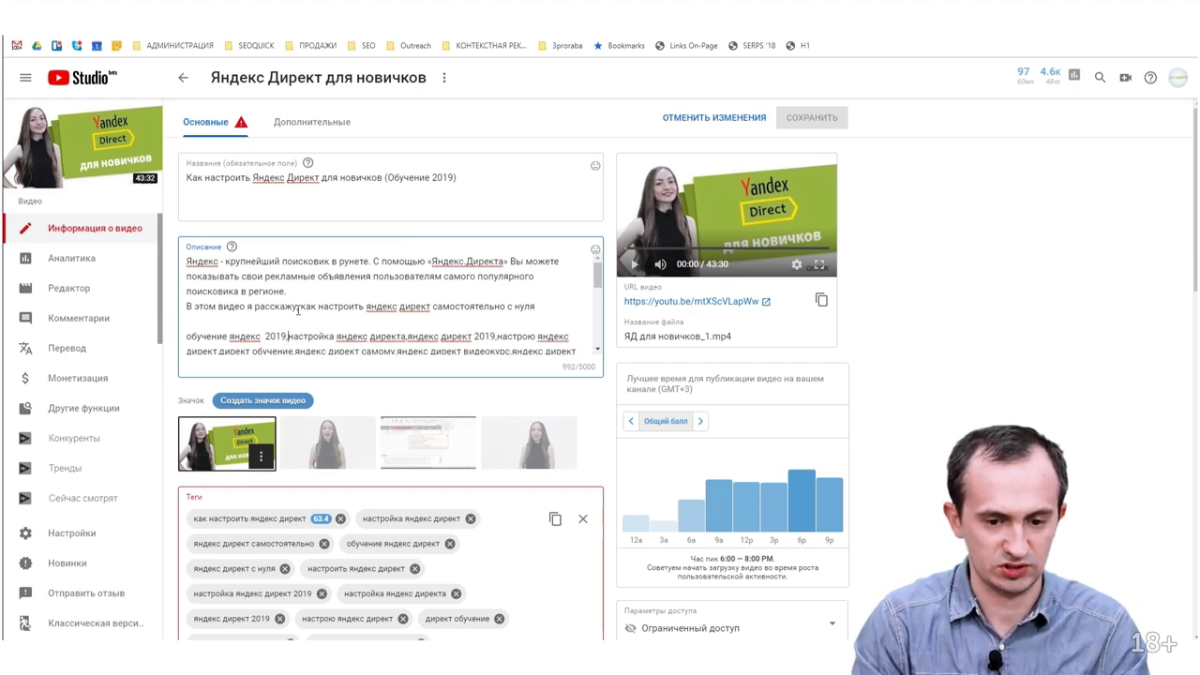
Delete the repeated tags "настройка яндекс директа,яндекс директ 2019" after "обучение яндекс 2019" in the description
{"action": "key", "text": "ctrl+shift+Right"}
{"action": "key", "text": "ctrl+shift+Right"}
{"action": "key", "text": "ctrl+shift+Right"}
{"action": "key", "text": "ctrl+shift+Right"}
{"action": "key", "text": "ctrl+shift+Right"}
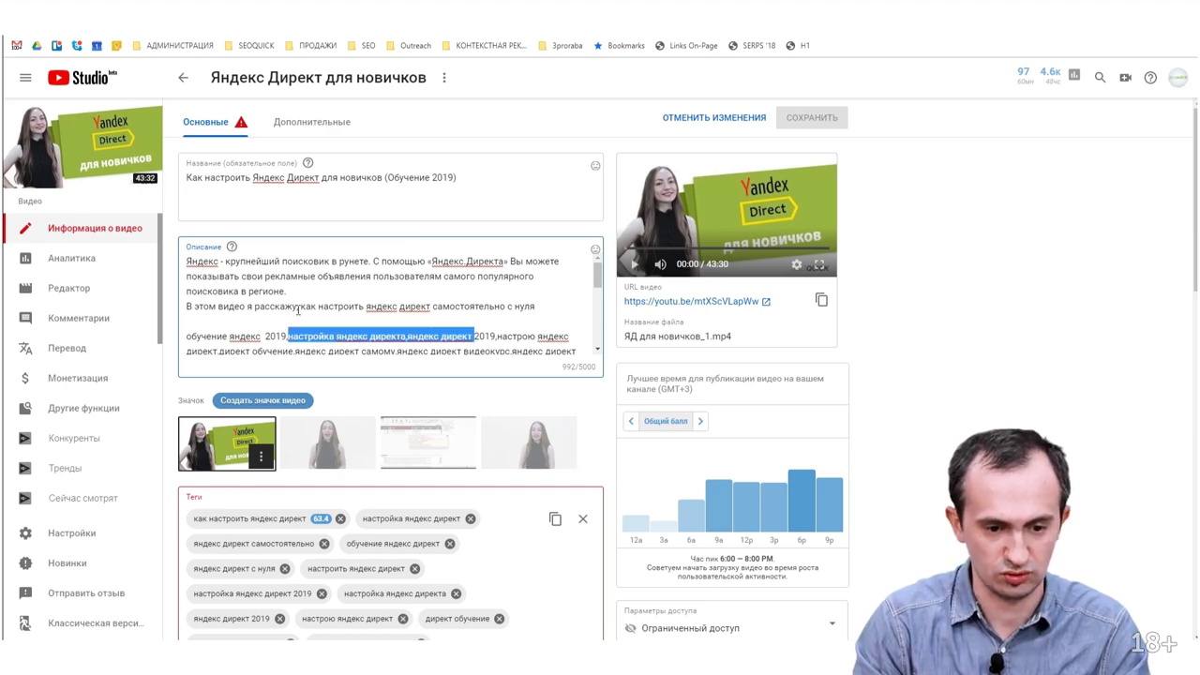
{"action": "key", "text": "ctrl+shift+Right"}
{"action": "key", "text": "ctrl+shift+Right"}
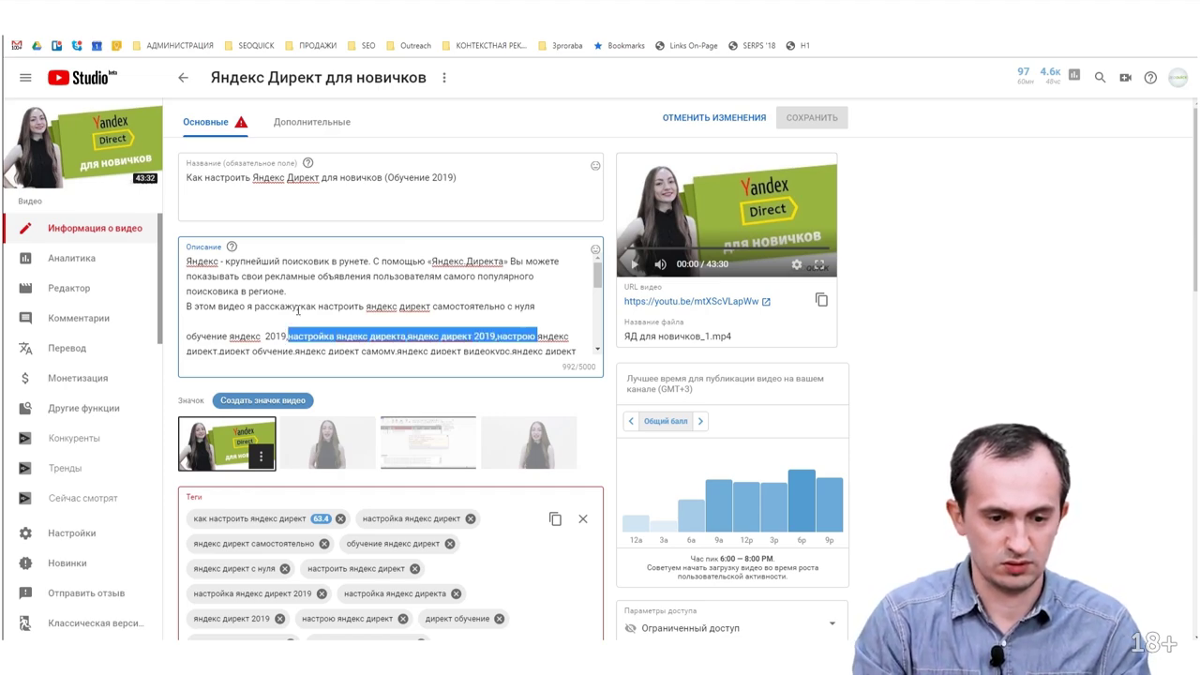
{"action": "key", "text": "ctrl+shift+Left"}
{"action": "key", "text": "Delete"}
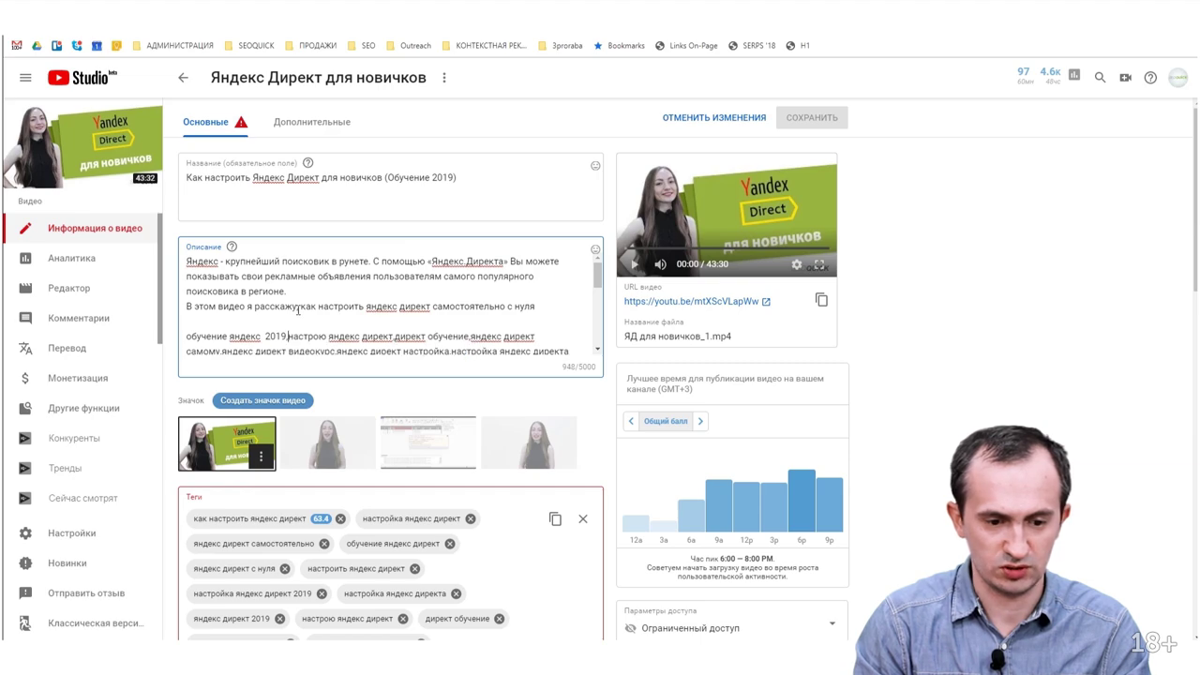
Start a new line at "настрою" and delete "яндекс директ,директ обучение,яндекс директ" before "самому"
{"action": "key", "text": "ctrl+shift+Right"}
{"action": "key", "text": "ctrl+shift+Right"}
{"action": "key", "text": "ctrl+shift+Right"}
{"action": "key", "text": "ctrl+shift+Right"}
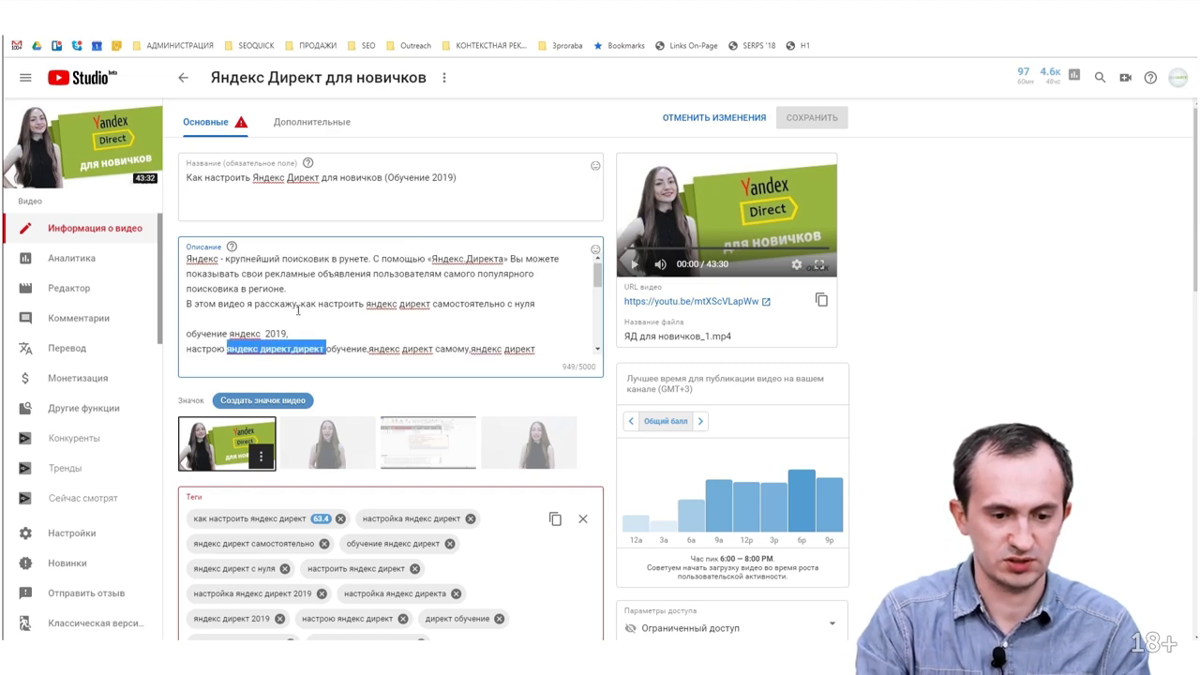
{"action": "key", "text": "ctrl+shift+Right"}
{"action": "key", "text": "ctrl+shift+Right"}
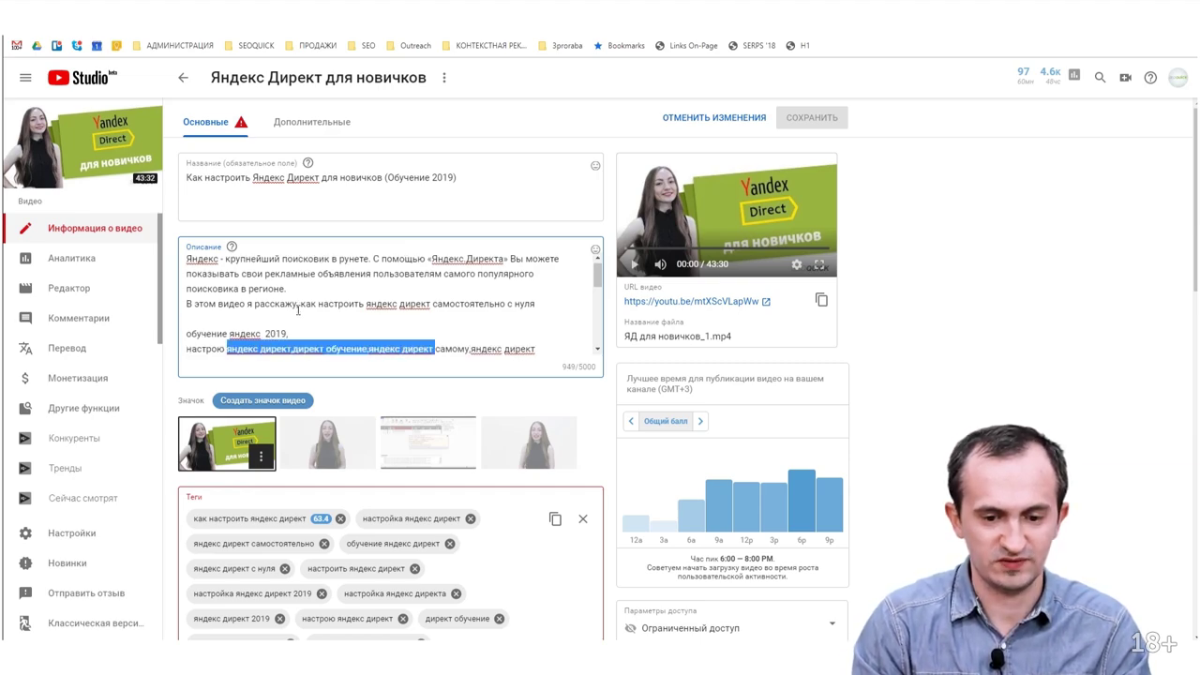
{"action": "key", "text": "Delete"}
Delete the video course and 2019 setup tags after "настрою самому" and place "рся" on its own line
{"action": "key", "text": "ctrl+shift+Right"}
{"action": "key", "text": "ctrl+shift+Right"}
{"action": "key", "text": "ctrl+shift+Right"}
{"action": "key", "text": "ctrl+shift+Right"}
{"action": "key", "text": "ctrl+shift+Right"}
{"action": "key", "text": "ctrl+shift+Right"}
{"action": "key", "text": "ctrl+shift+Right"}
{"action": "key", "text": "ctrl+shift+Right"}
{"action": "key", "text": "ctrl+shift+Right"}
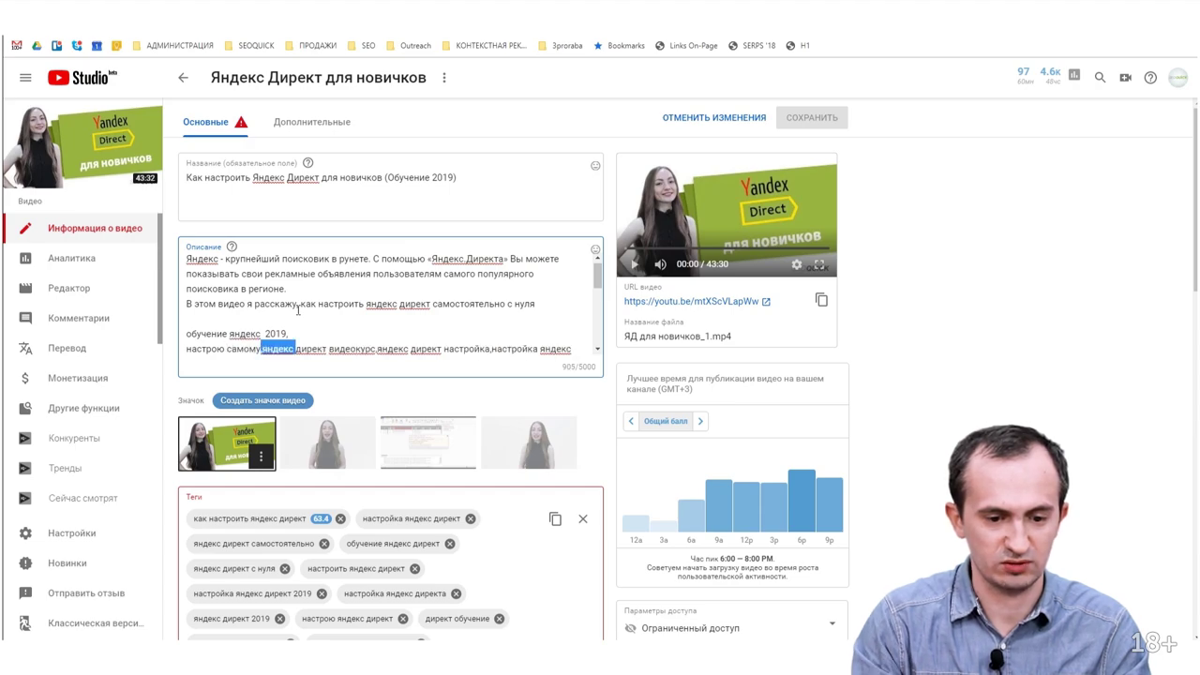
{"action": "key", "text": "ctrl+shift+Right"}
{"action": "key", "text": "ctrl+shift+Right"}
{"action": "key", "text": "ctrl+shift+Right"}
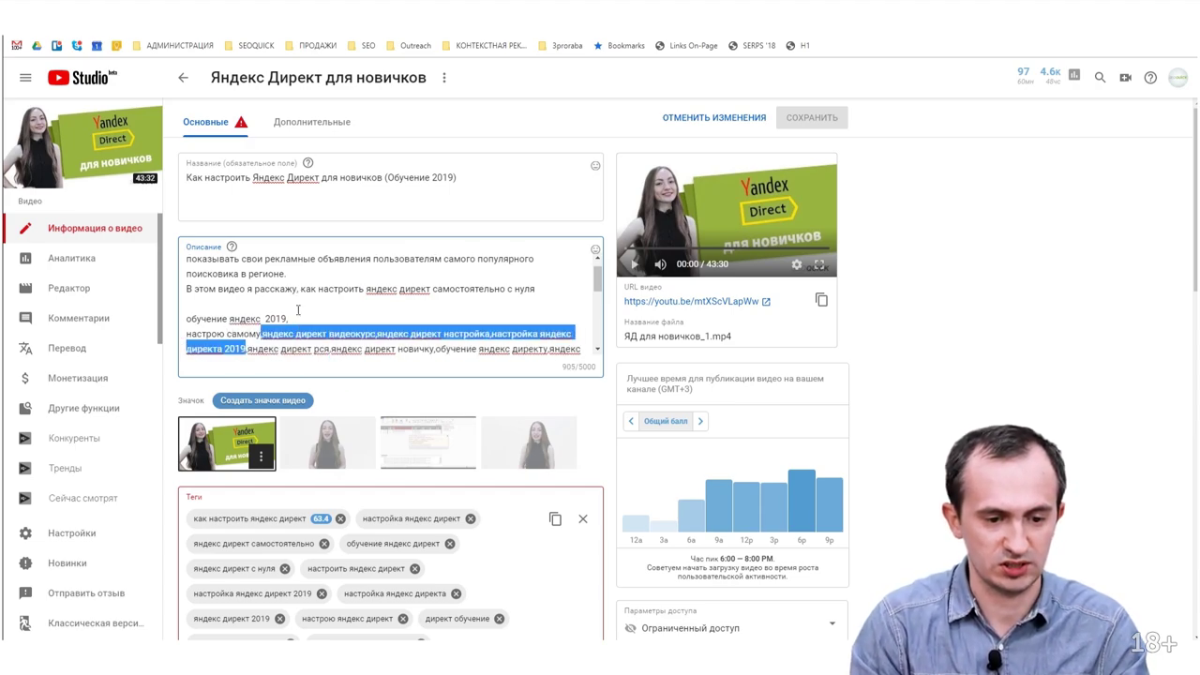
{"action": "key", "text": "Delete"}
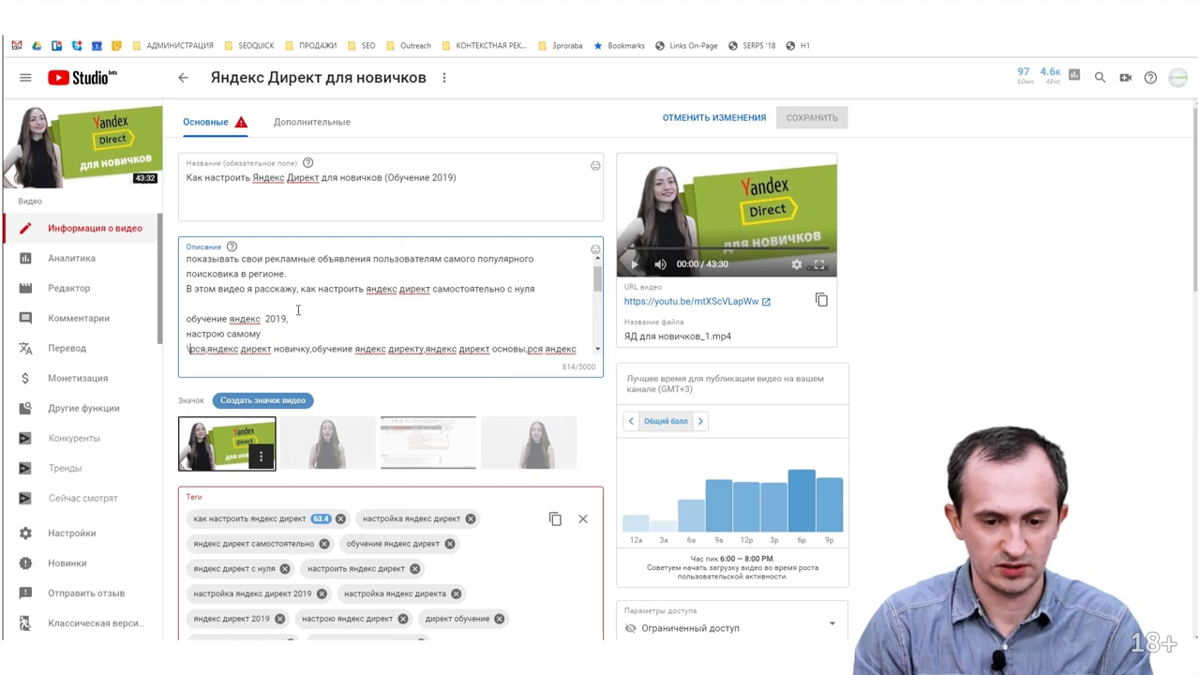
Delete the tags between "рся" and "основы" in the description
{"action": "key", "text": "ctrl+shift+Right"}
{"action": "key", "text": "ctrl+shift+Right"}
{"action": "key", "text": "ctrl+shift+Right"}
{"action": "key", "text": "ctrl+shift+Right"}
{"action": "key", "text": "ctrl+shift+Right"}
{"action": "key", "text": "ctrl+shift+Right"}
{"action": "key", "text": "ctrl+shift+Right"}
{"action": "key", "text": "ctrl+shift+Right"}
{"action": "key", "text": "ctrl+shift+Right"}
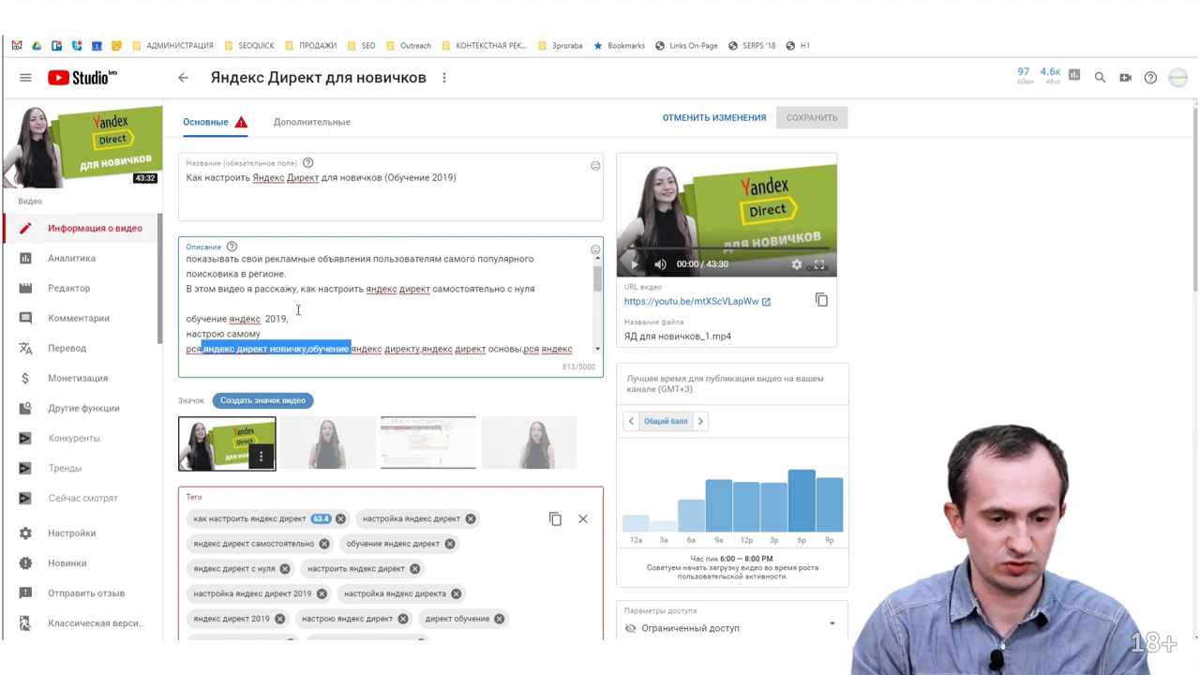
{"action": "key", "text": "Delete"}
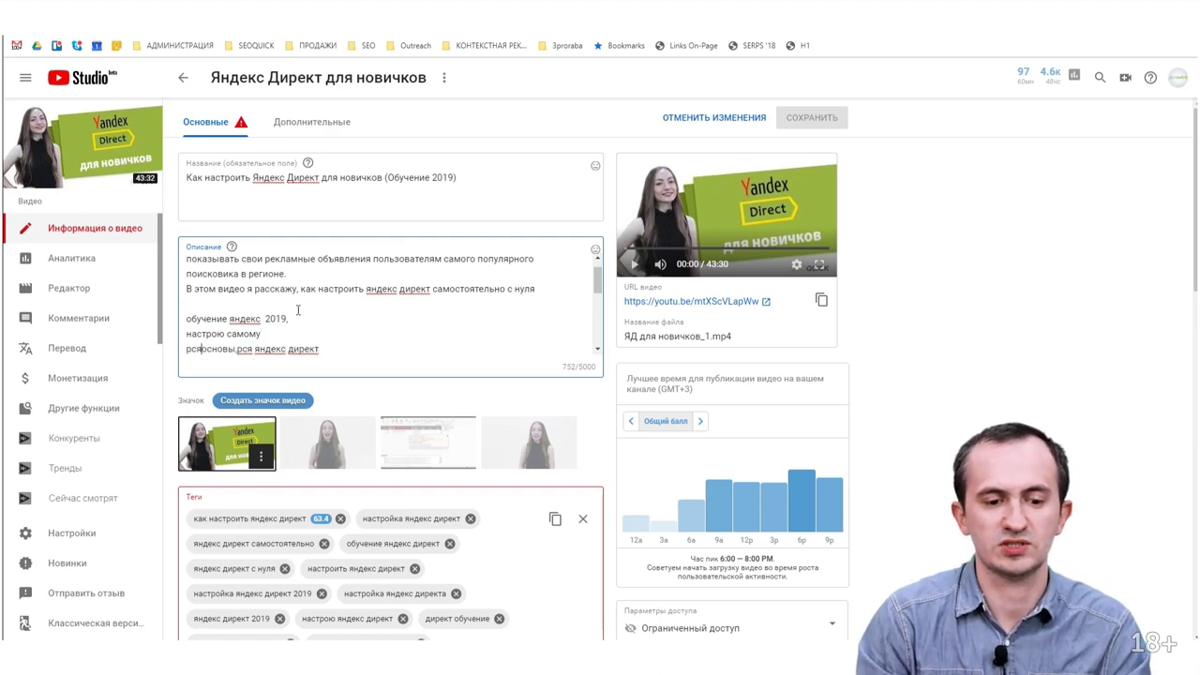
Put "основы" on its own line and delete "рся яндекс директ" and the separate "рся"
{"action": "key", "text": "ctrl+shift+Right"}
{"action": "key", "text": "ctrl+shift+Right"}
{"action": "key", "text": "ctrl+shift+Right"}
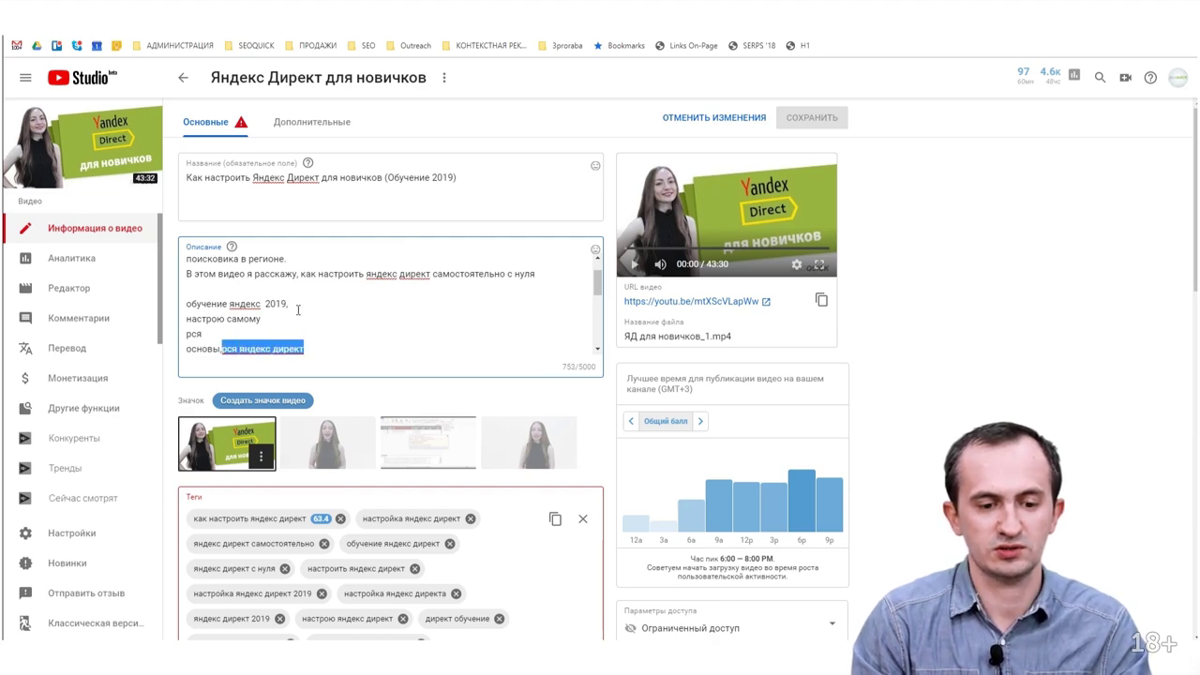
{"action": "key", "text": "Delete"}
{"action": "key", "text": "BackSpace"}
{"action": "key", "text": "shift+Home"}
{"action": "key", "text": "Delete"}
Extend the line "обучение яндекс 2019" with "- настройка поисковой рекламы и РСЯ."
{"action": "key", "text": "Up"}
{"action": "key", "text": "Up"}
{"action": "key", "text": "End"}
{"action": "type", "text": "- настройка поисковой рекламы и РОС"}
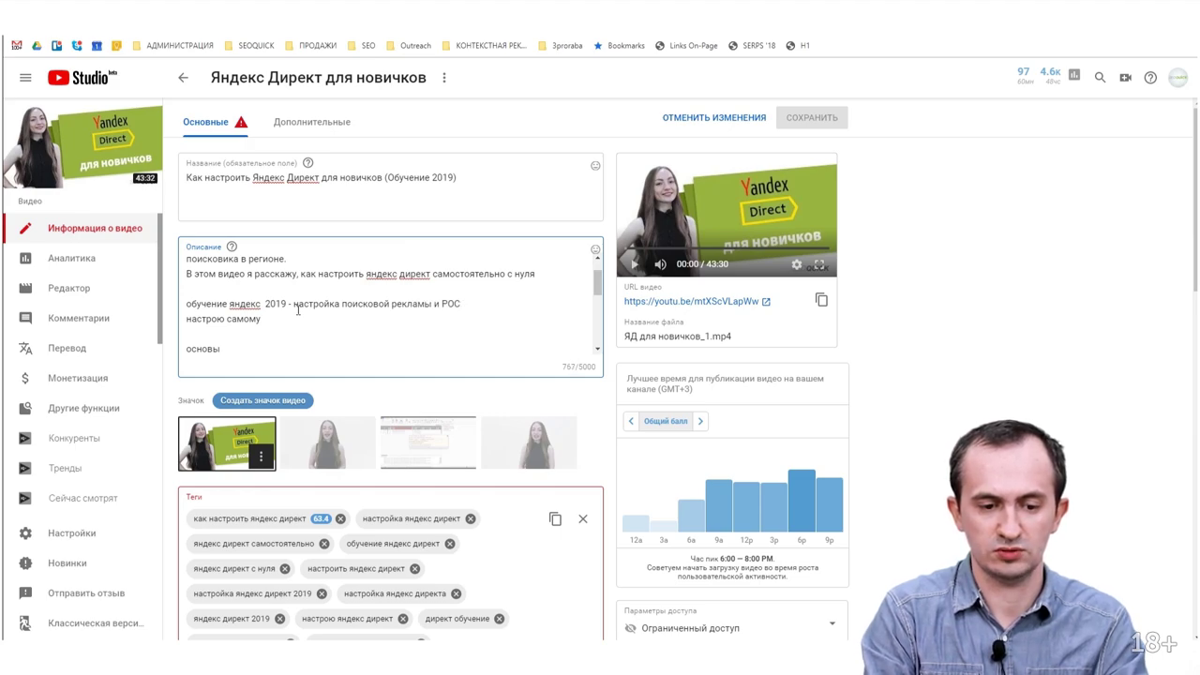
{"action": "type", "text": "ЯСЯ."}
Add a new description line reading "После этого видеокурса вы сможете самостоятельно" above "настрою самому"
{"action": "key", "text": "Return"}
{"action": "type", "text": "После этого видео"}
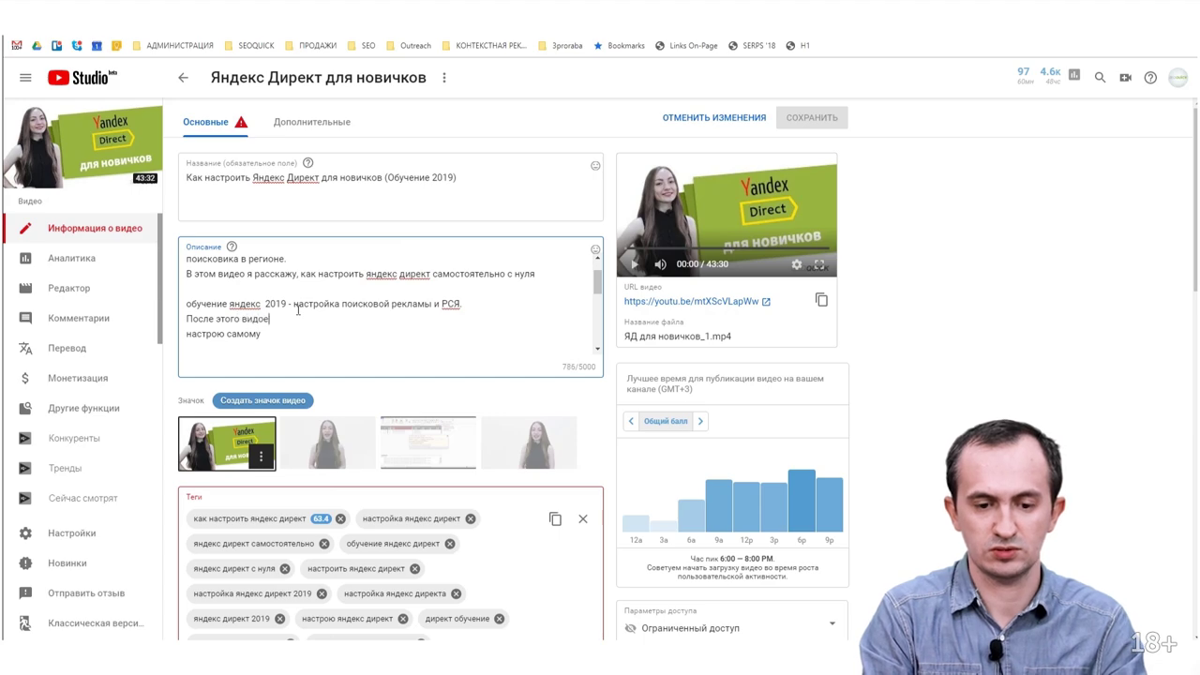
{"action": "type", "text": "курс"}
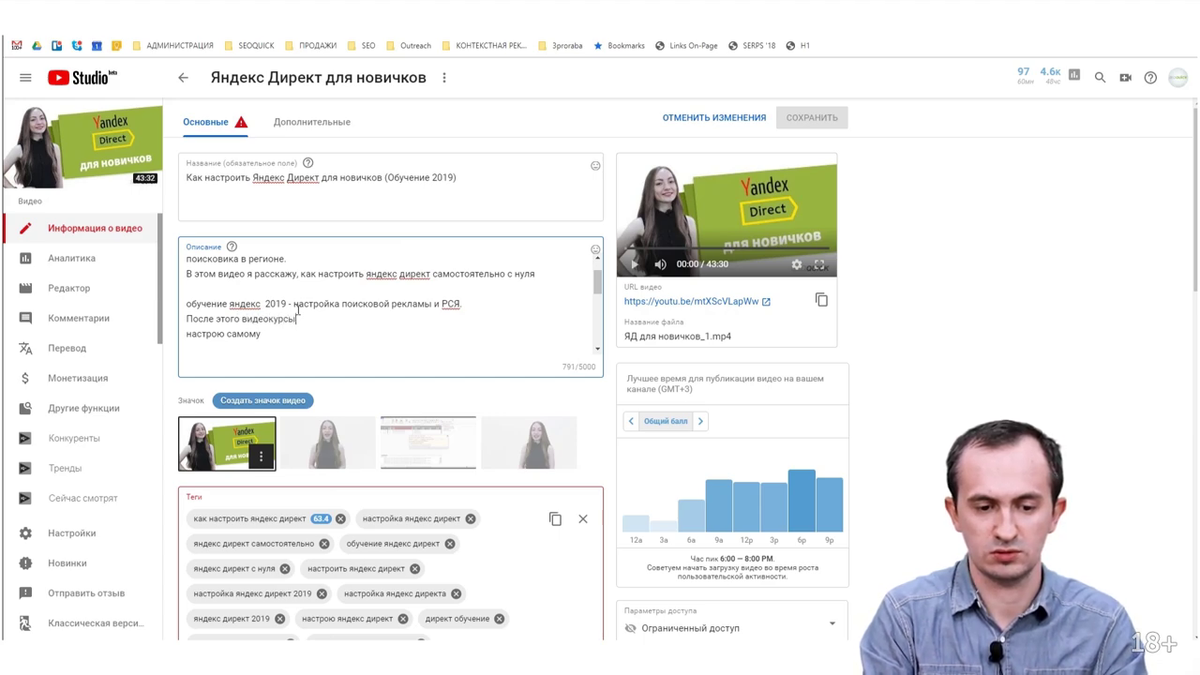
{"action": "type", "text": "а вы смо"}
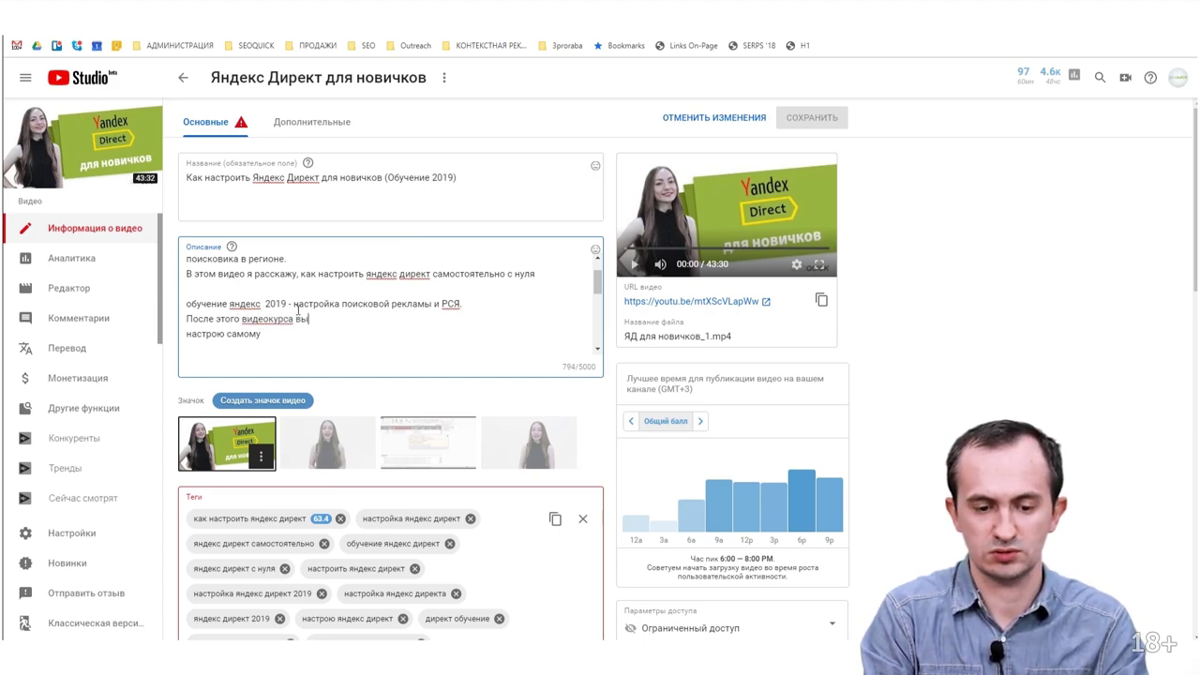
{"action": "key", "text": "BackSpace"}
{"action": "key", "text": "BackSpace"}
{"action": "key", "text": "BackSpace"}
{"action": "key", "text": "BackSpace"}
{"action": "key", "text": "BackSpace"}
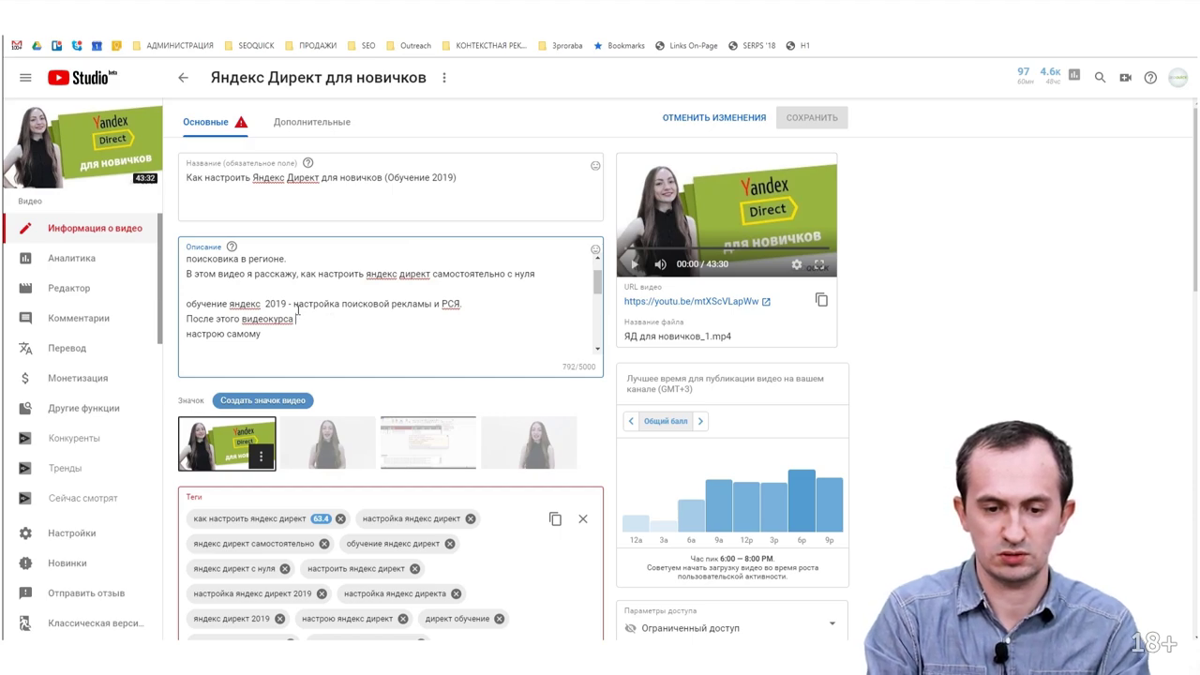
{"action": "type", "text": "вы сможете "}
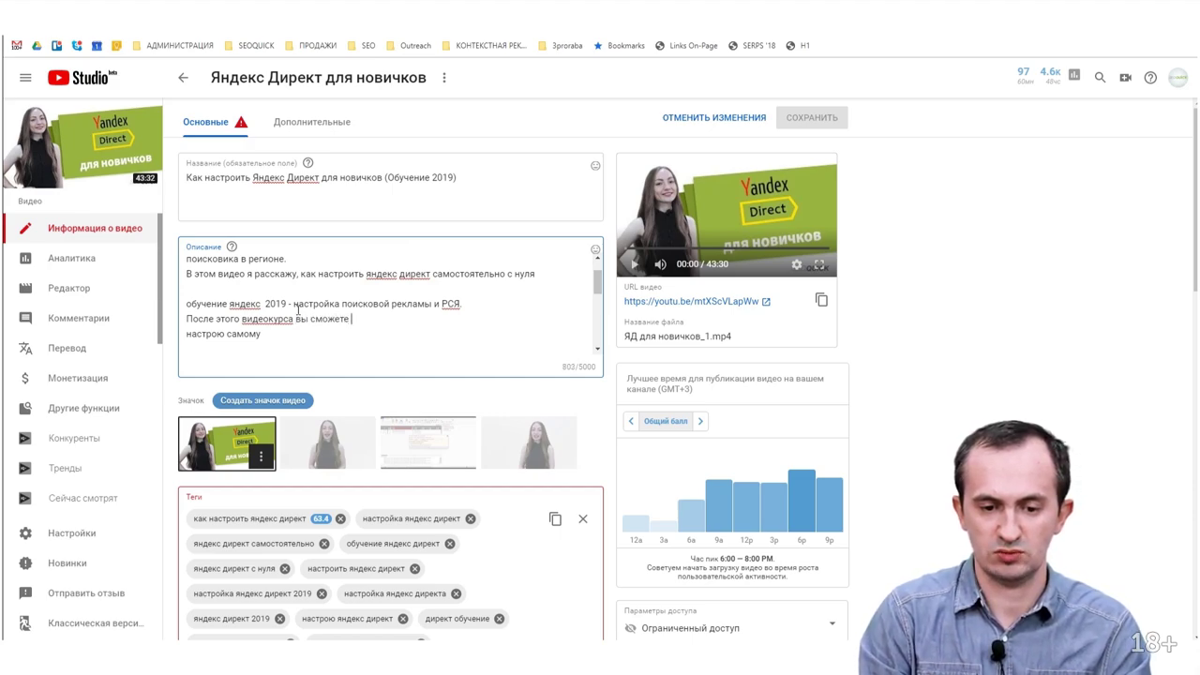
{"action": "type", "text": "самостоятельно"}
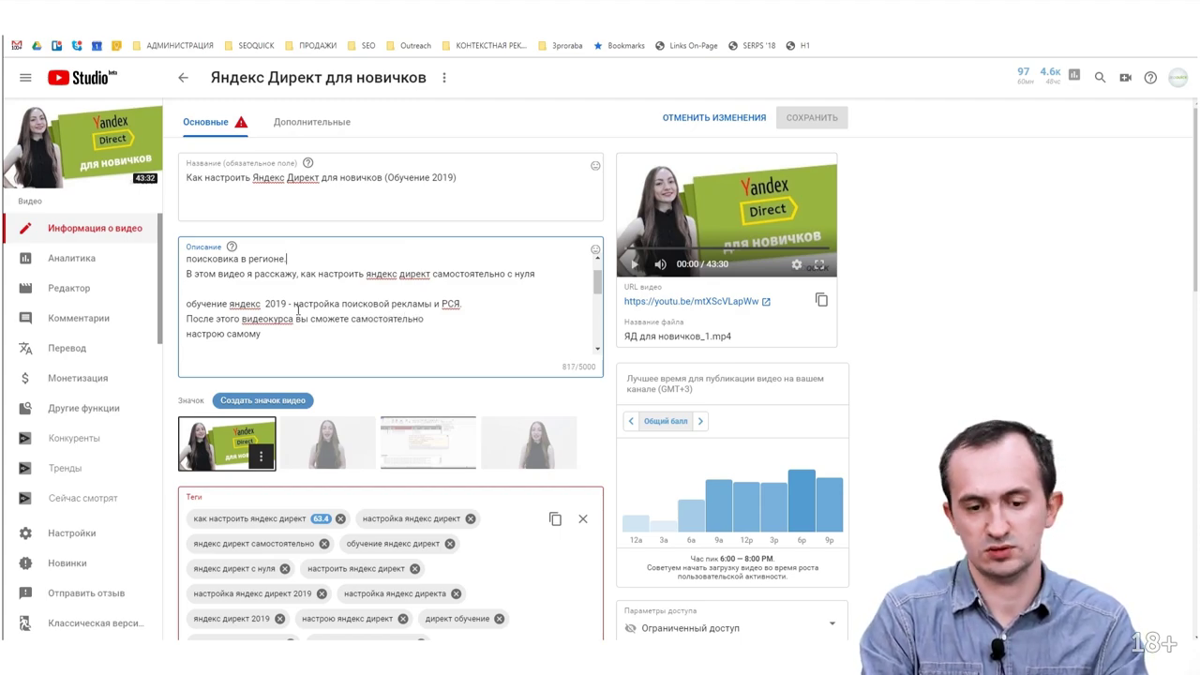
Change "самостоятельно" to "самому" before "с нуля" and complete the видеокурса sentence with "настроить себе рекламу в рекламном кабинете!"
{"action": "key", "text": "ctrl+shift+Right"}
{"action": "type", "text": "самому"}
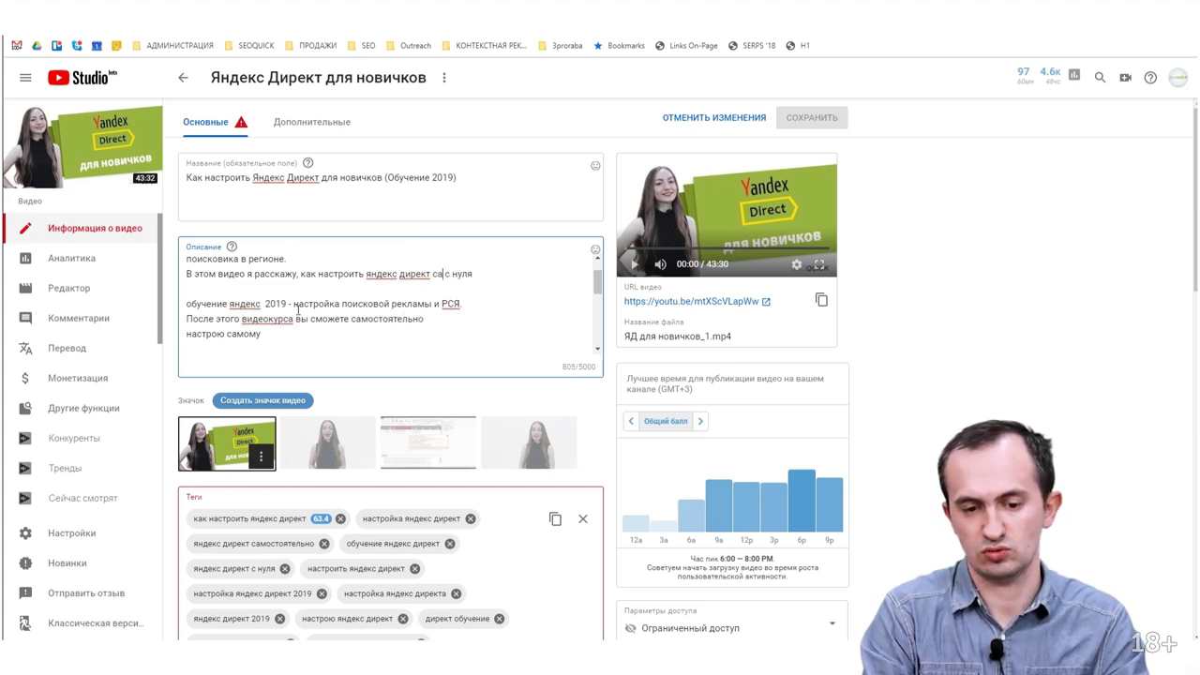
{"action": "type", "text": " н"}
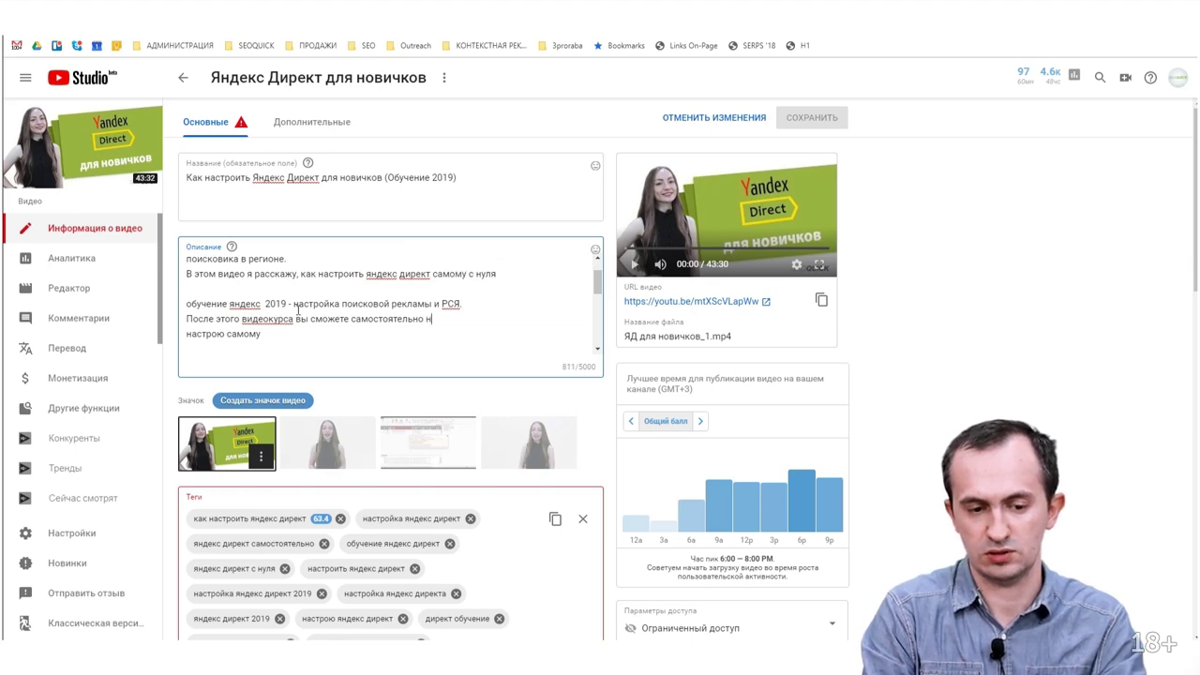
{"action": "type", "text": "астроить себе рекламу в рекламном каби нет"}
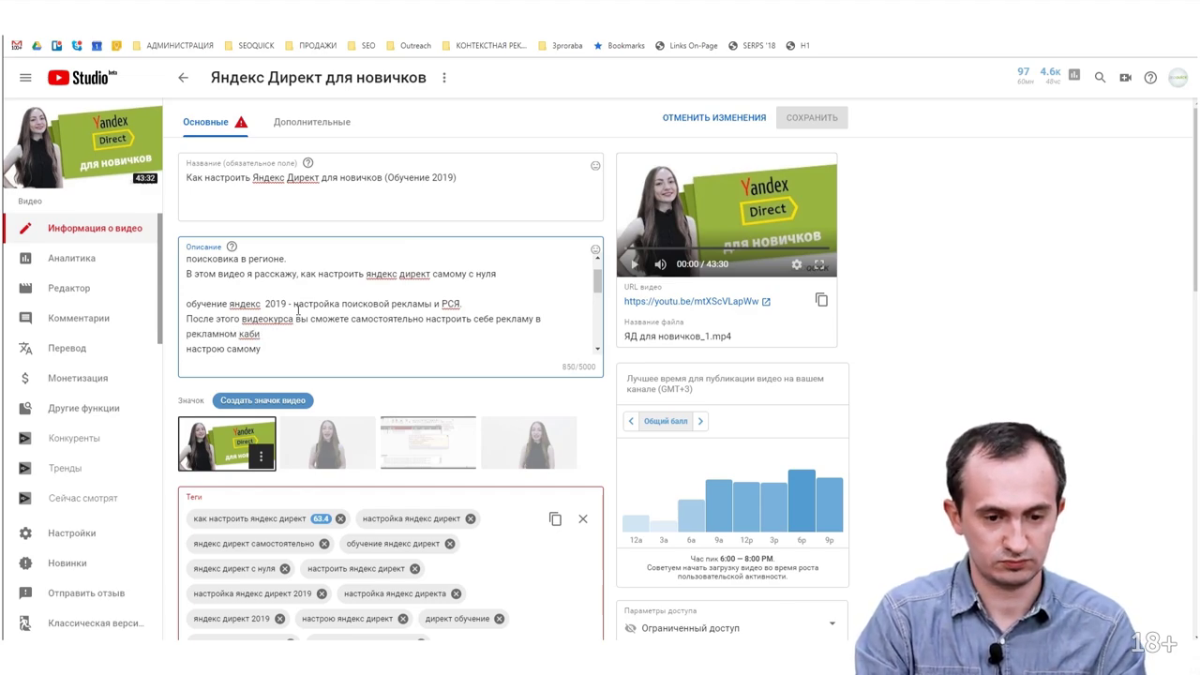
{"action": "key", "text": "BackSpace"}
{"action": "type", "text": "нете"}
Delete the leftover line "настрою самому" from the description
{"action": "key", "text": "shift+Home"}
{"action": "key", "text": "shift+Left"}
{"action": "key", "text": "BackSpace"}
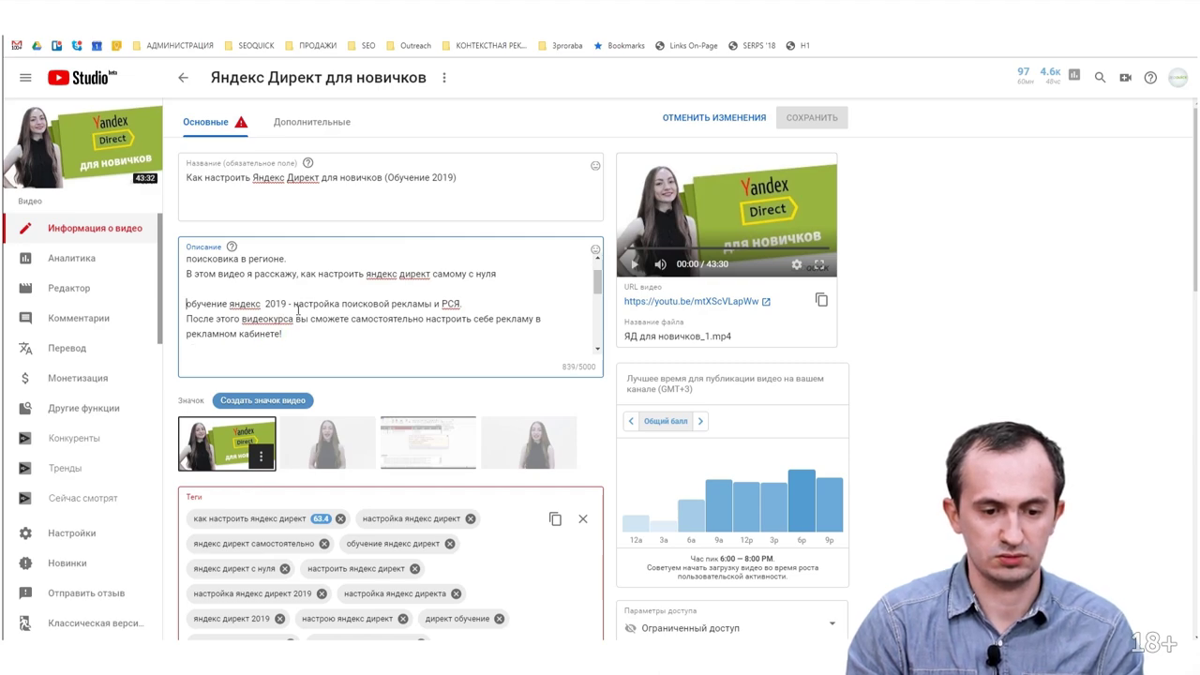
Delete "обучение яндекс 2019" and the blank line above it, keeping "- настройка поисковой рекламы и РСЯ."
{"action": "key", "text": "BackSpace"}
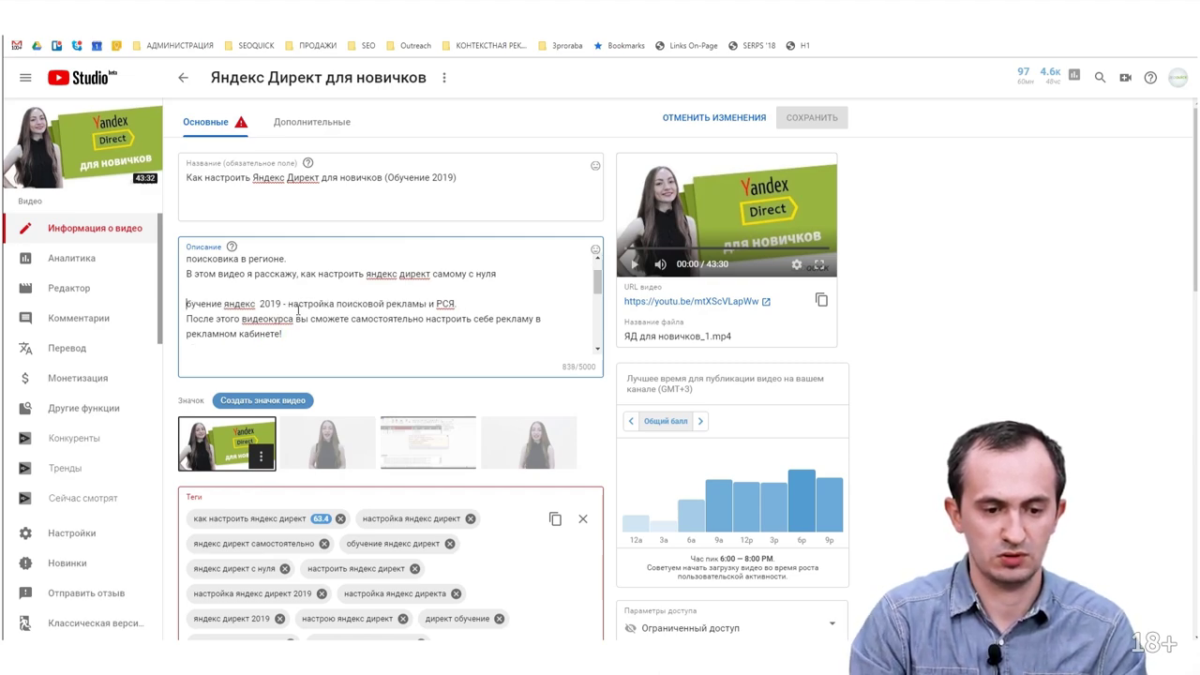
{"action": "key", "text": "ctrl+z"}
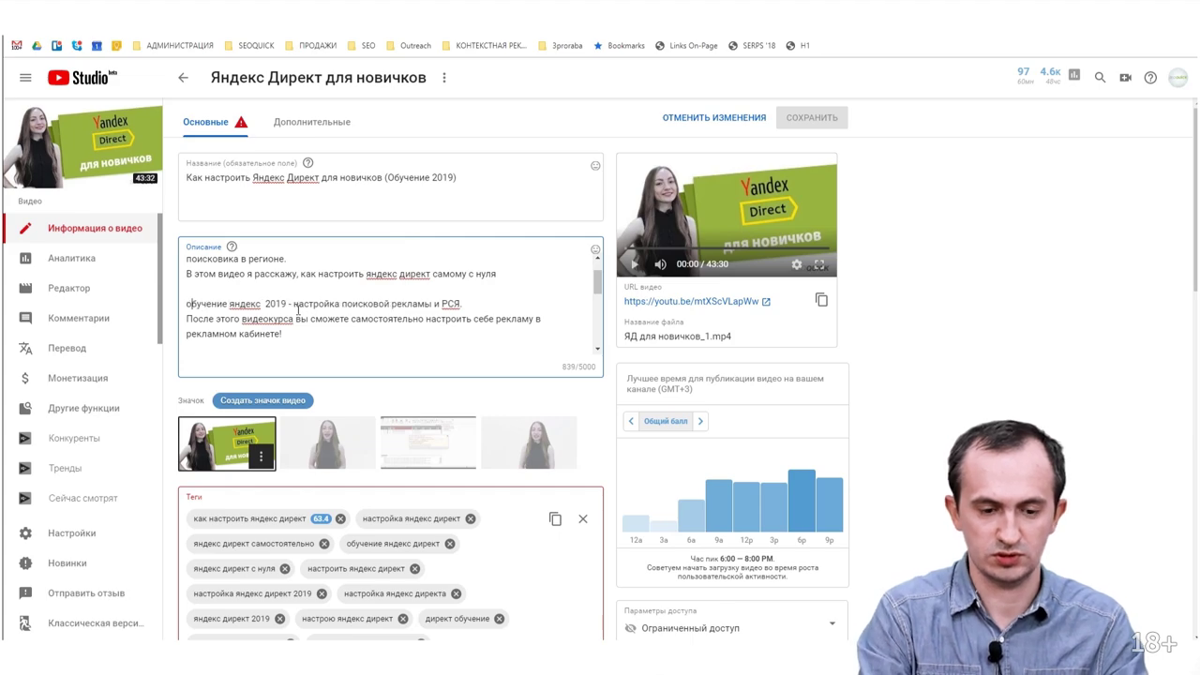
{"action": "key", "text": "ctrl+shift+Right"}
{"action": "key", "text": "ctrl+shift+Right"}
{"action": "key", "text": "ctrl+shift+Right"}
{"action": "key", "text": "shift+Right"}
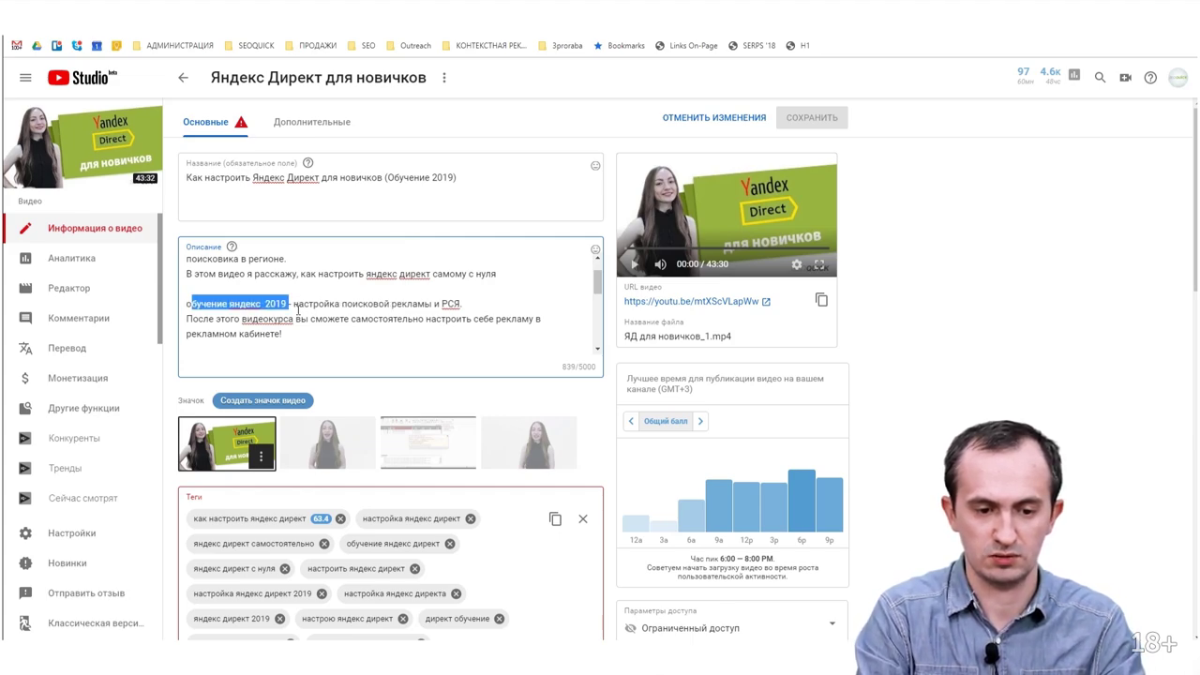
{"action": "key", "text": "BackSpace"}
{"action": "key", "text": "BackSpace"}
{"action": "key", "text": "BackSpace"}
{"action": "key", "text": "Down"}
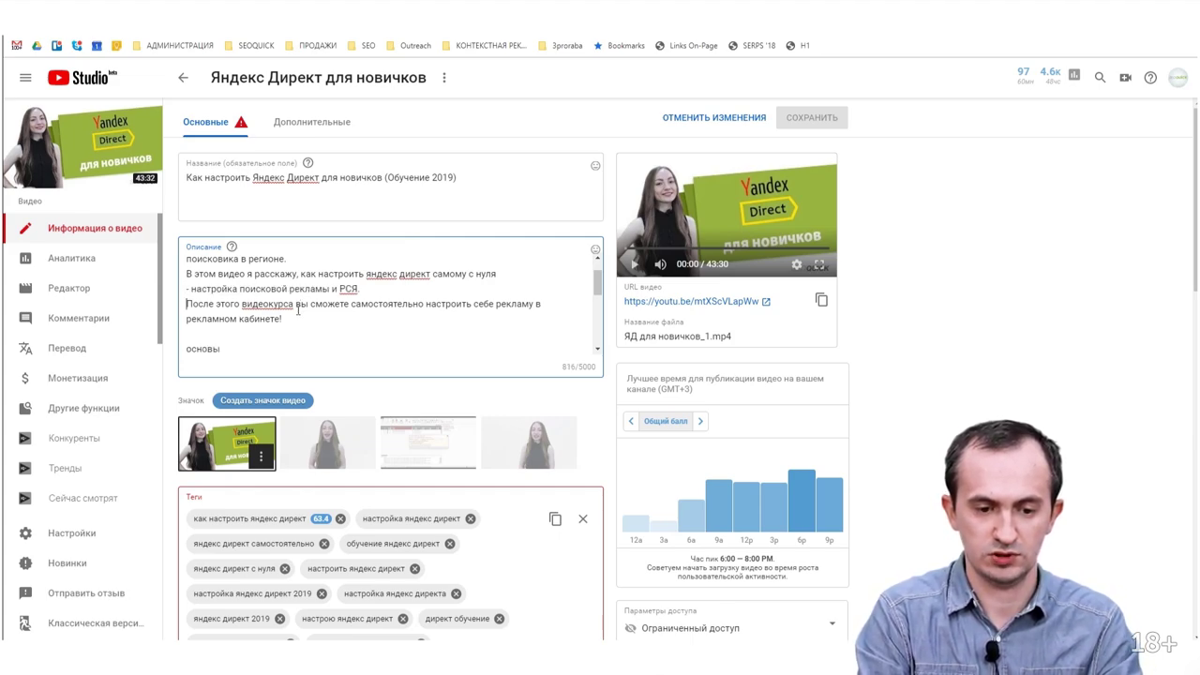
Insert "(актуален на 2019 год)" after "После этого видеокурса" in the description
{"action": "type", "text": "(актуаль"}
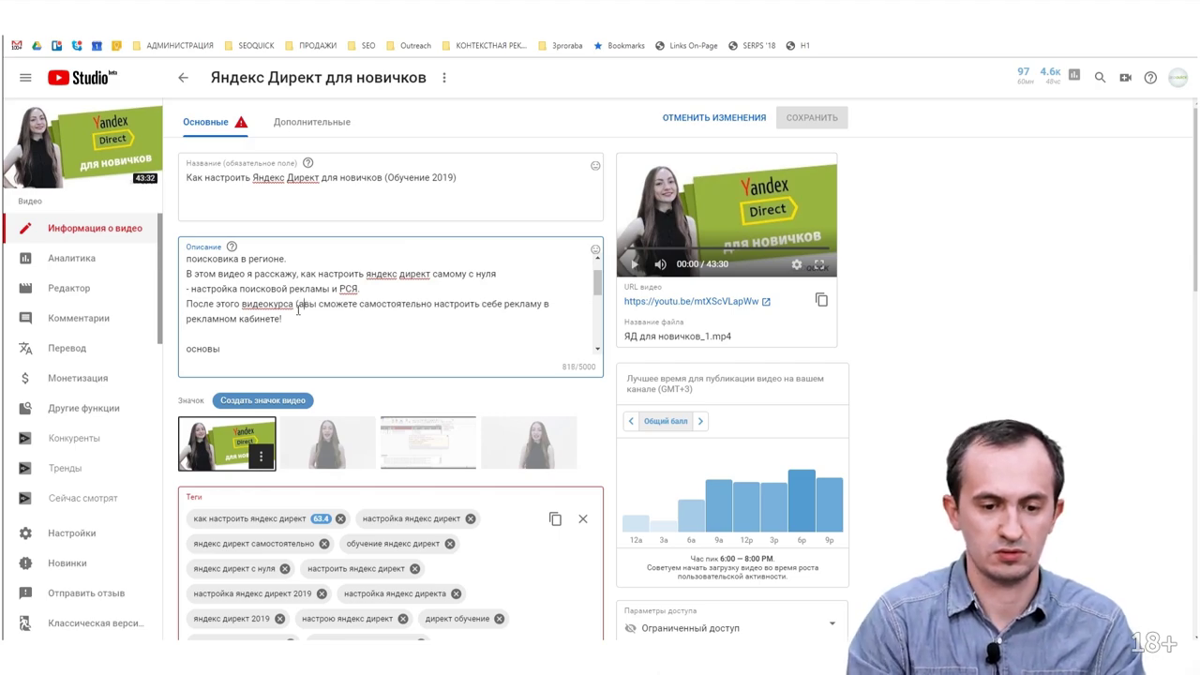
{"action": "key", "text": "BackSpace"}
{"action": "type", "text": "ен на"}
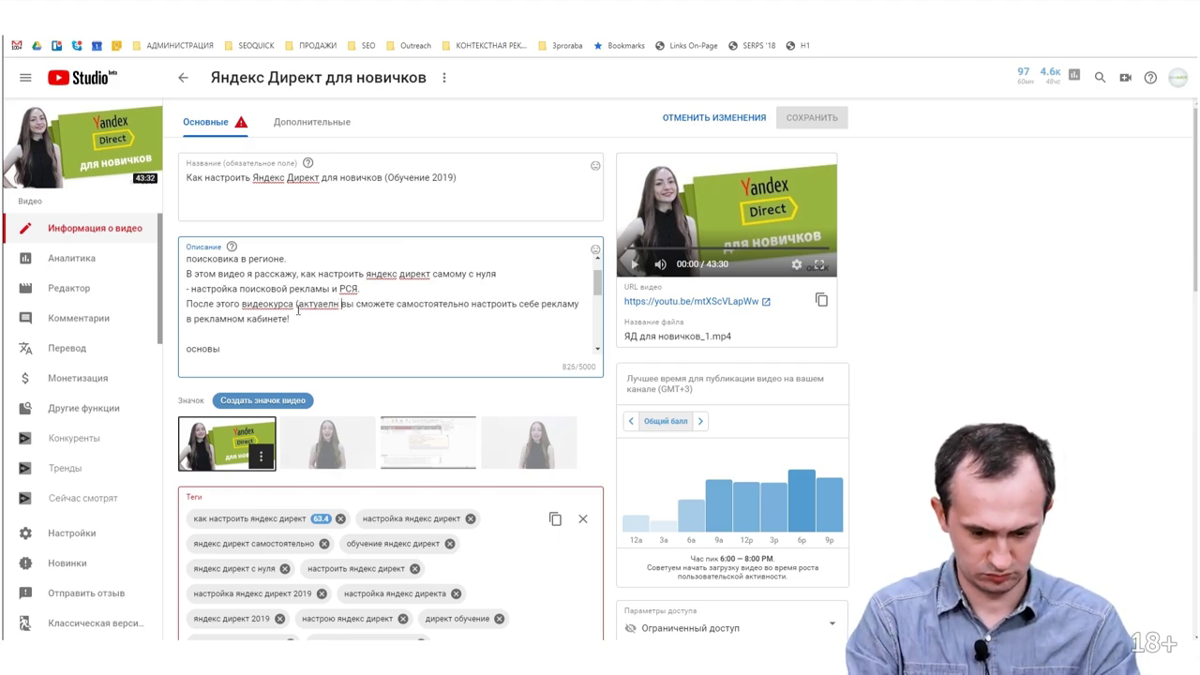
{"action": "type", "text": " 2019) "}
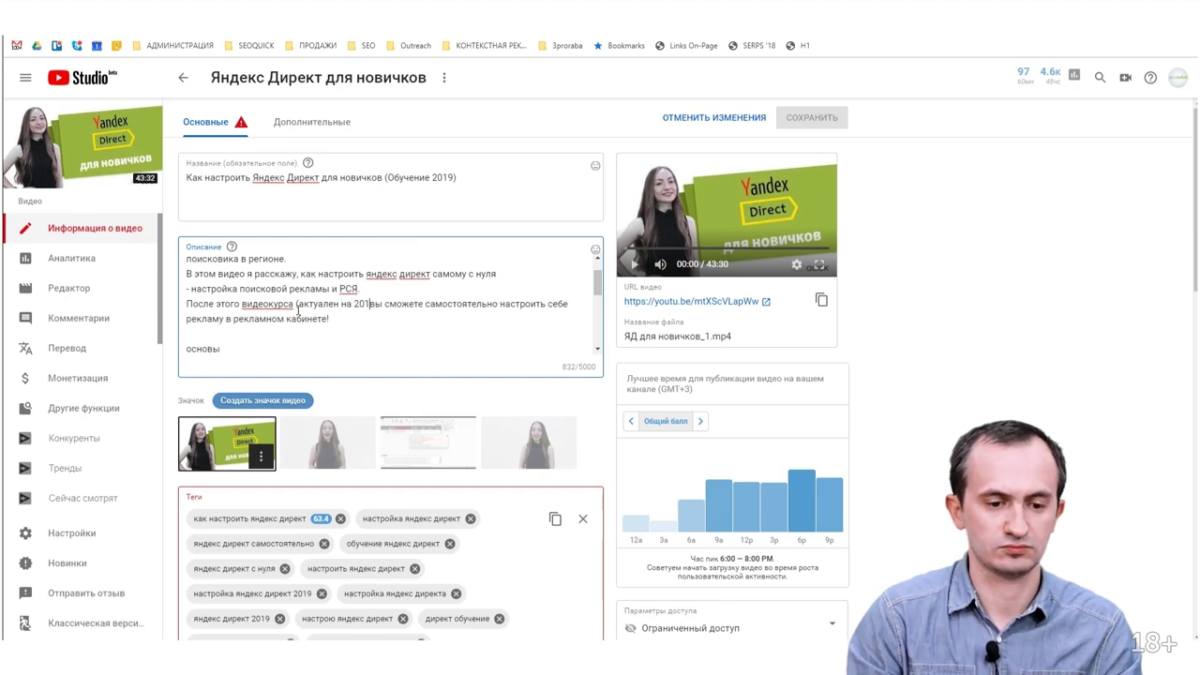
{"action": "type", "text": "год"}
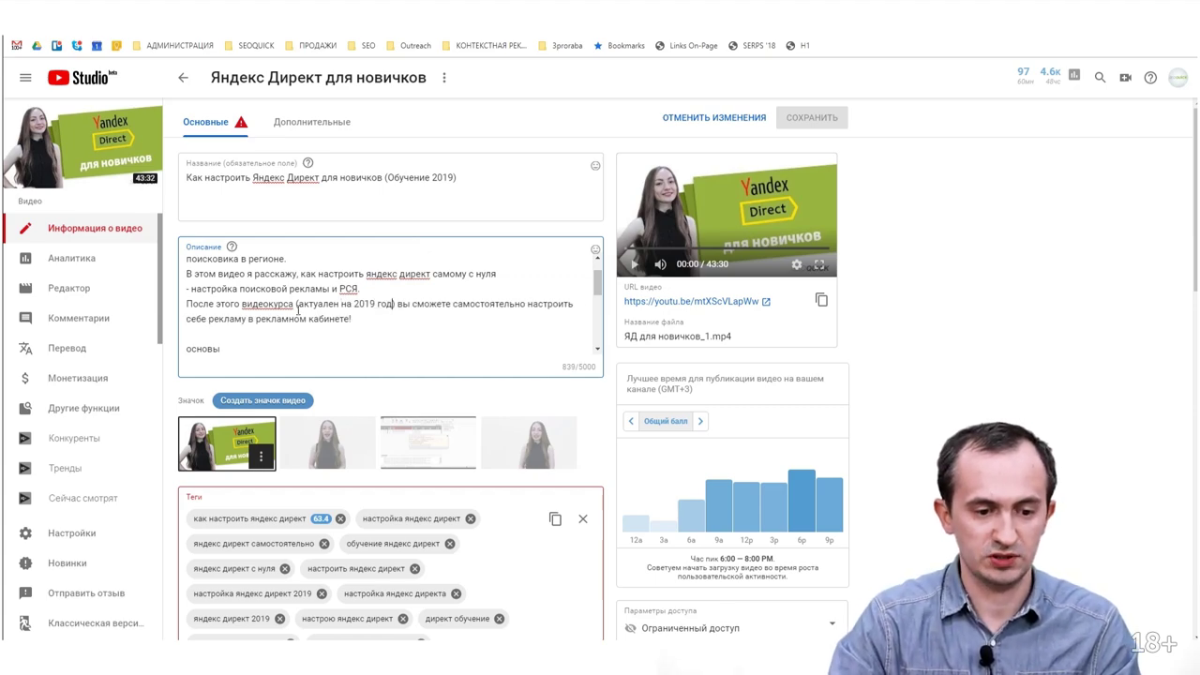
{"action": "key", "text": "BackSpace"}
{"action": "key", "text": "BackSpace"}
{"action": "key", "text": "BackSpace"}
{"action": "key", "text": "BackSpace"}
{"action": "type", "text": "год"}
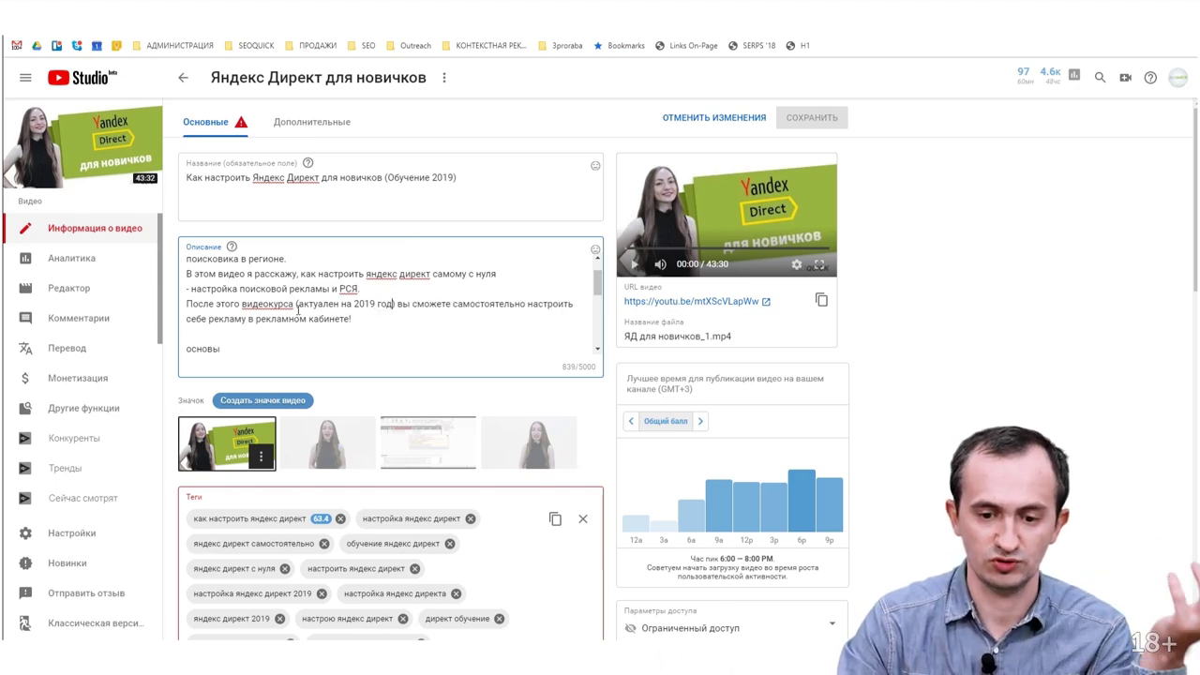
Join the "После этого видеокурса" sentence to the preceding line and delete the leftover word "основы"
{"action": "key", "text": "Home"}
{"action": "key", "text": "BackSpace"}
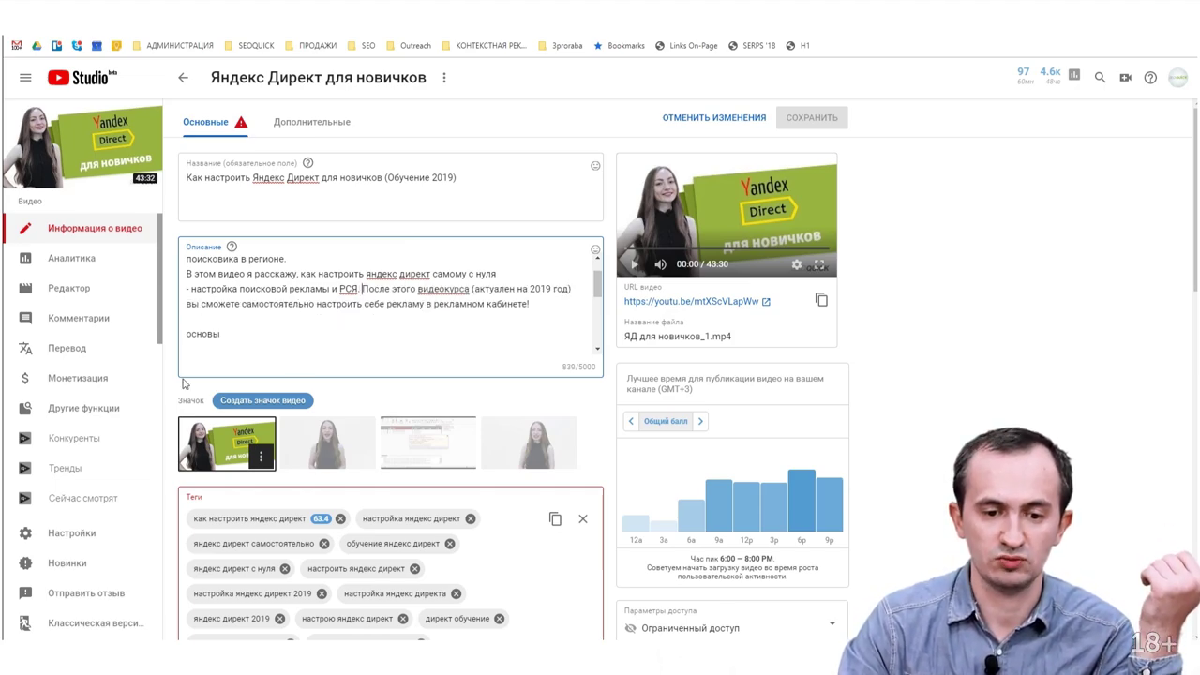
{"action": "left_click_drag", "start_coordinate": [240, 336], "coordinate": [184, 335]}
{"action": "type", "text": "Хотите запустить рекламу в Директе? Думаете, как сделать это без ошибок? Нет времени и желания тратить деньги на курсы для обучения?"}
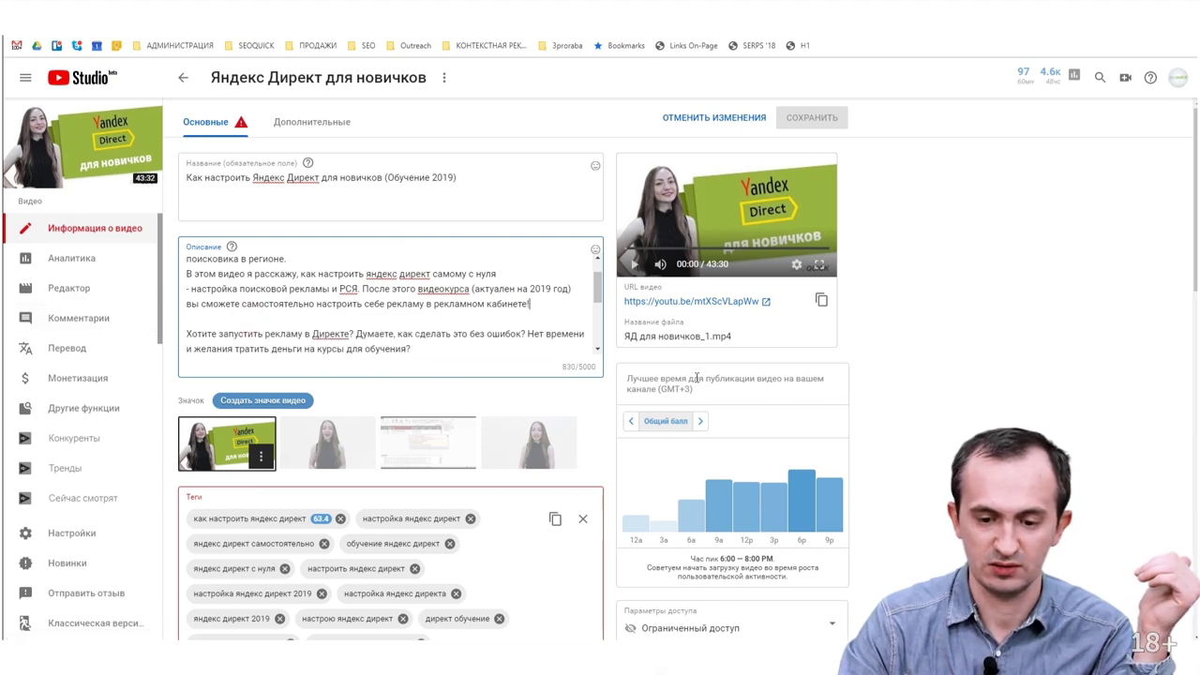
Remove the tag "рся яндекс директ" and save the changes to the video
{"action": "left_click", "coordinate": [492, 175]}
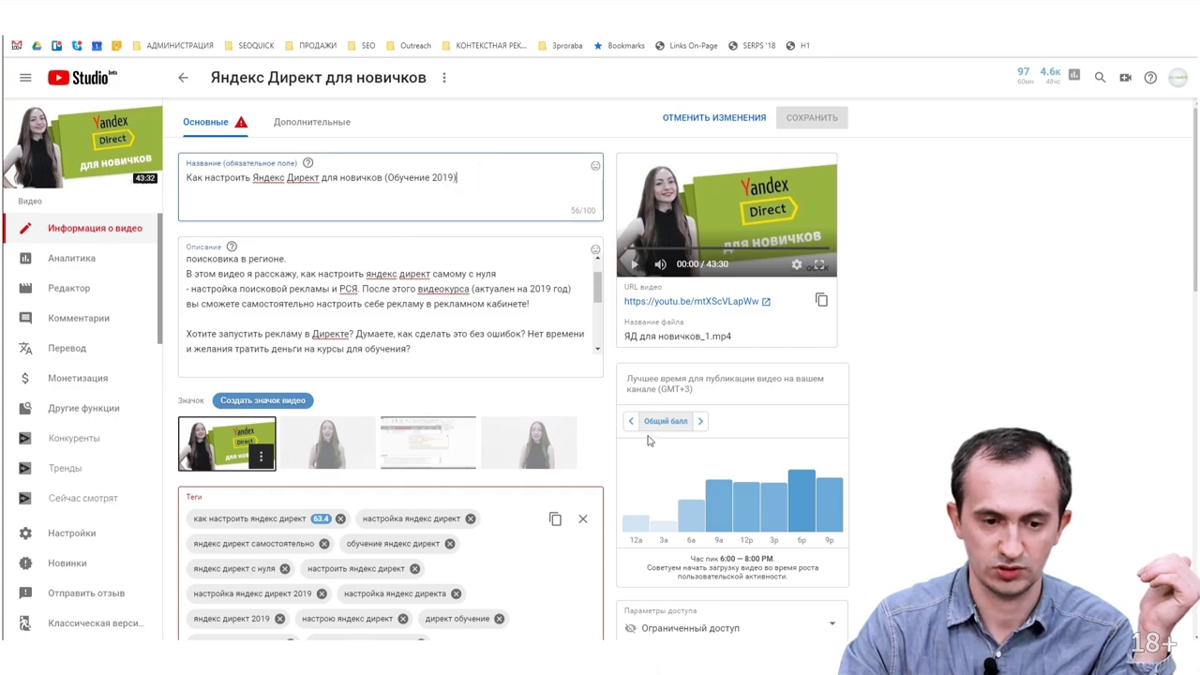
{"action": "scroll", "coordinate": [698, 441], "scroll_direction": "down", "scroll_amount": 3}
{"action": "scroll", "coordinate": [701, 448], "scroll_direction": "down", "scroll_amount": 4}
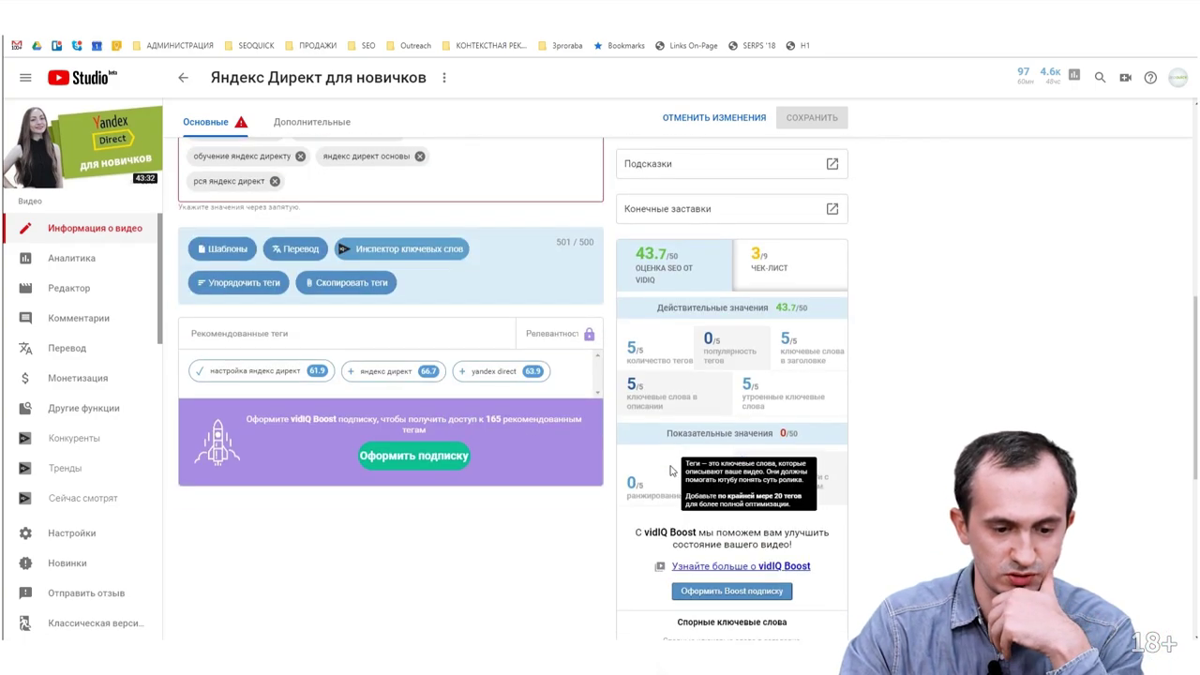
{"action": "scroll", "coordinate": [644, 519], "scroll_direction": "up", "scroll_amount": 7}
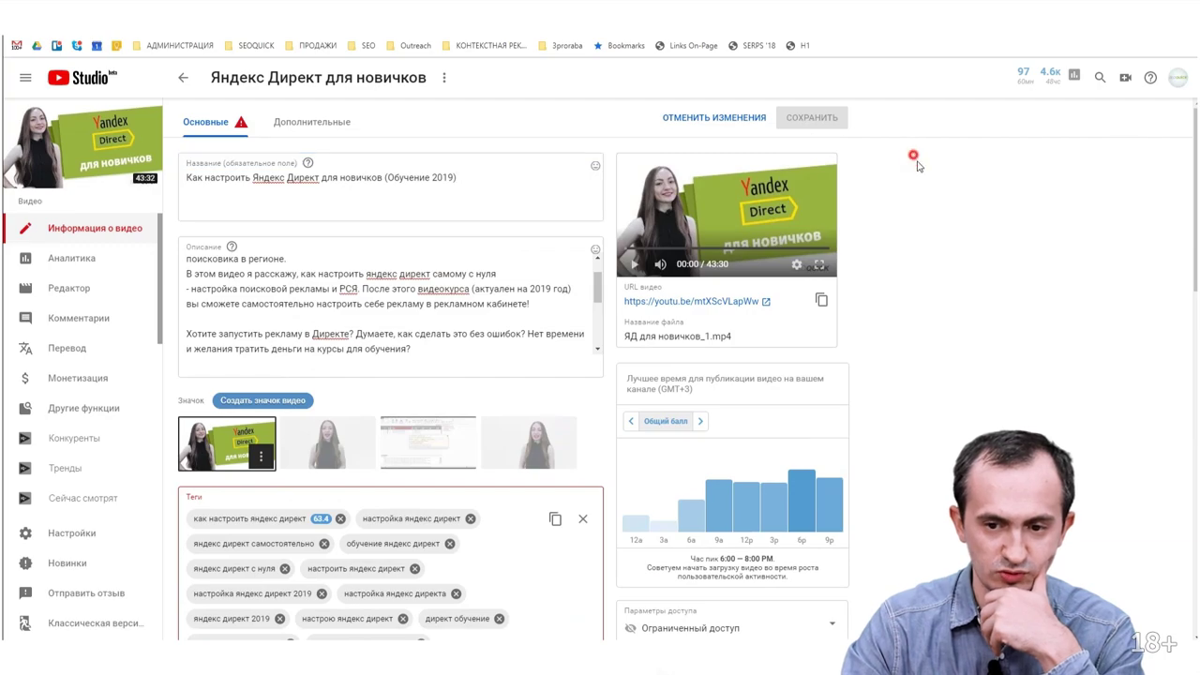
{"action": "left_click", "coordinate": [458, 366]}
{"action": "scroll", "coordinate": [1045, 300], "scroll_direction": "down", "scroll_amount": 5}
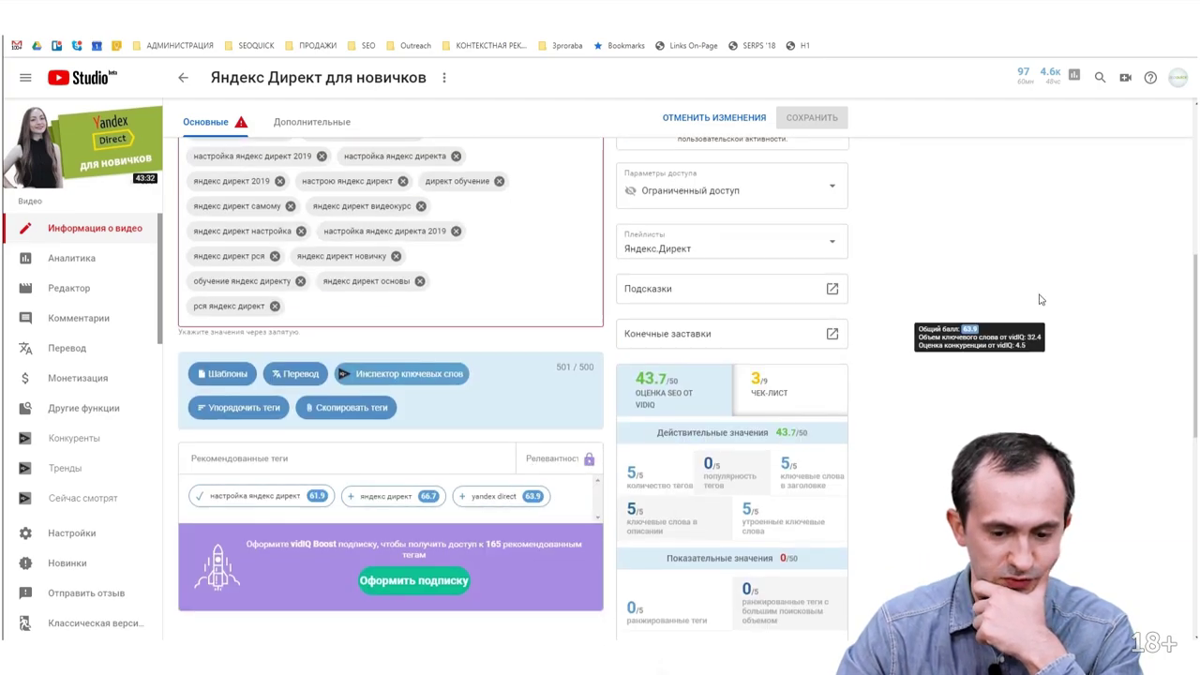
{"action": "scroll", "coordinate": [367, 377], "scroll_direction": "up", "scroll_amount": 5}
{"action": "scroll", "coordinate": [269, 451], "scroll_direction": "down", "scroll_amount": 4}
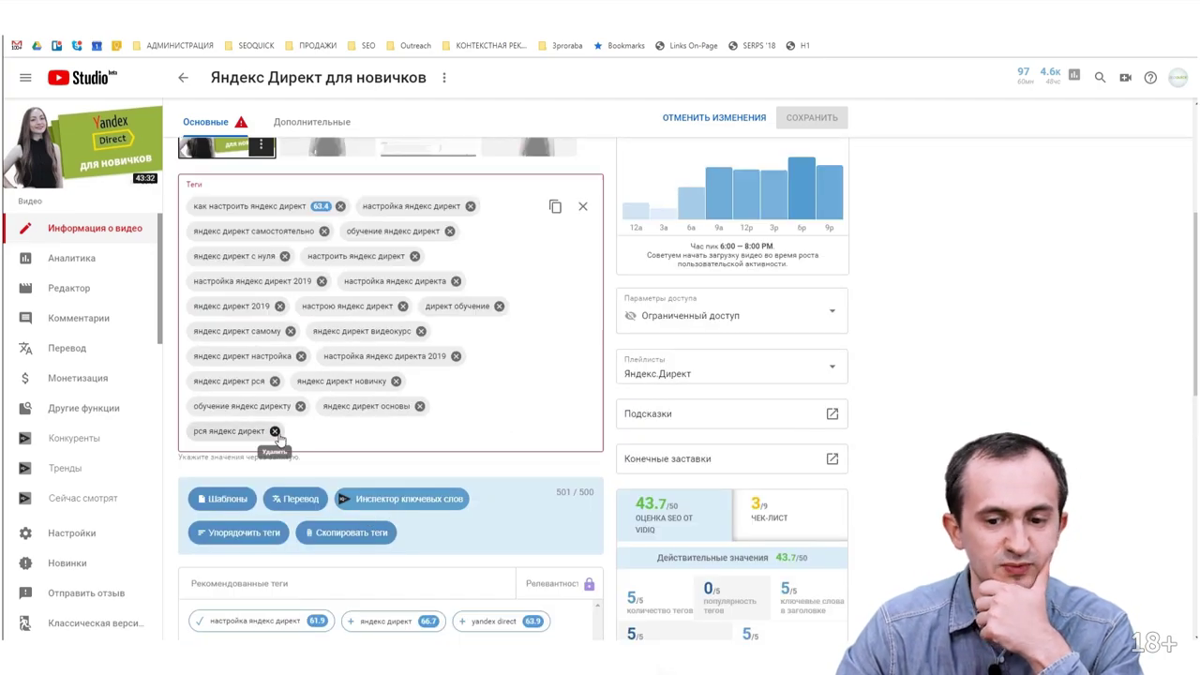
{"action": "left_click", "coordinate": [274, 430]}
{"action": "scroll", "coordinate": [282, 422], "scroll_direction": "up", "scroll_amount": 3}
{"action": "left_click", "coordinate": [829, 119]}
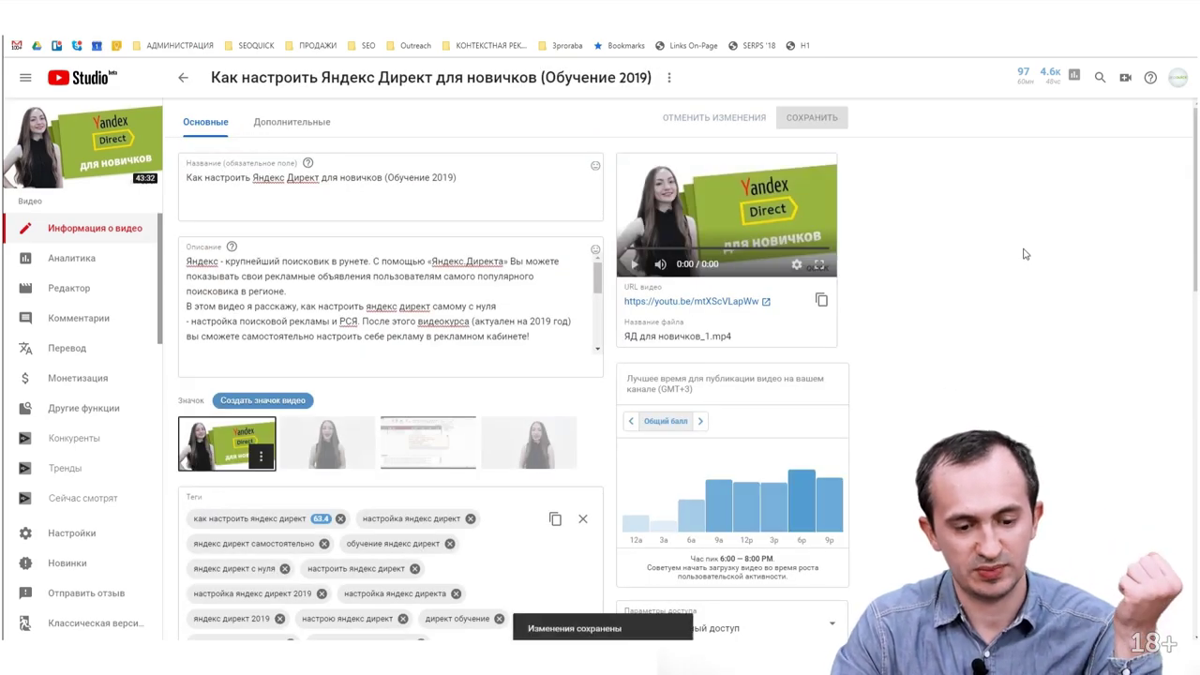
Review the saved video description from the opening paragraph through the podcast links and hashtag line
{"action": "scroll", "coordinate": [548, 487], "scroll_direction": "down", "scroll_amount": 4}
{"action": "scroll", "coordinate": [496, 445], "scroll_direction": "up", "scroll_amount": 5}
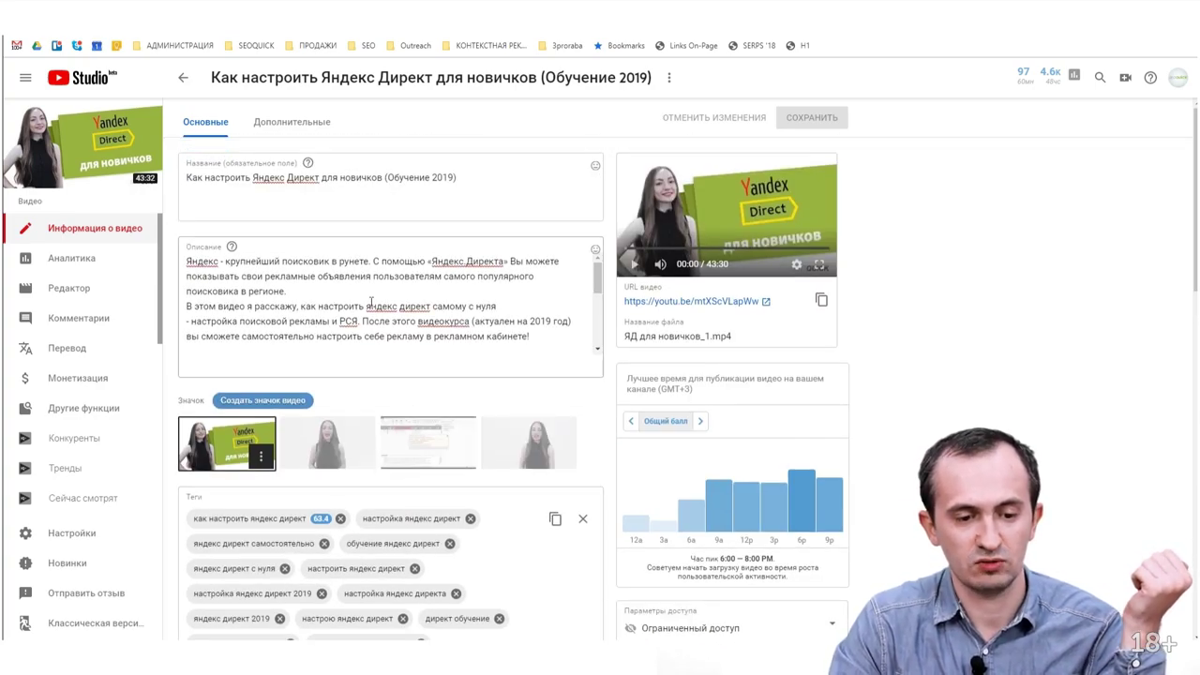
{"action": "scroll", "coordinate": [285, 270], "scroll_direction": "down", "scroll_amount": 5}
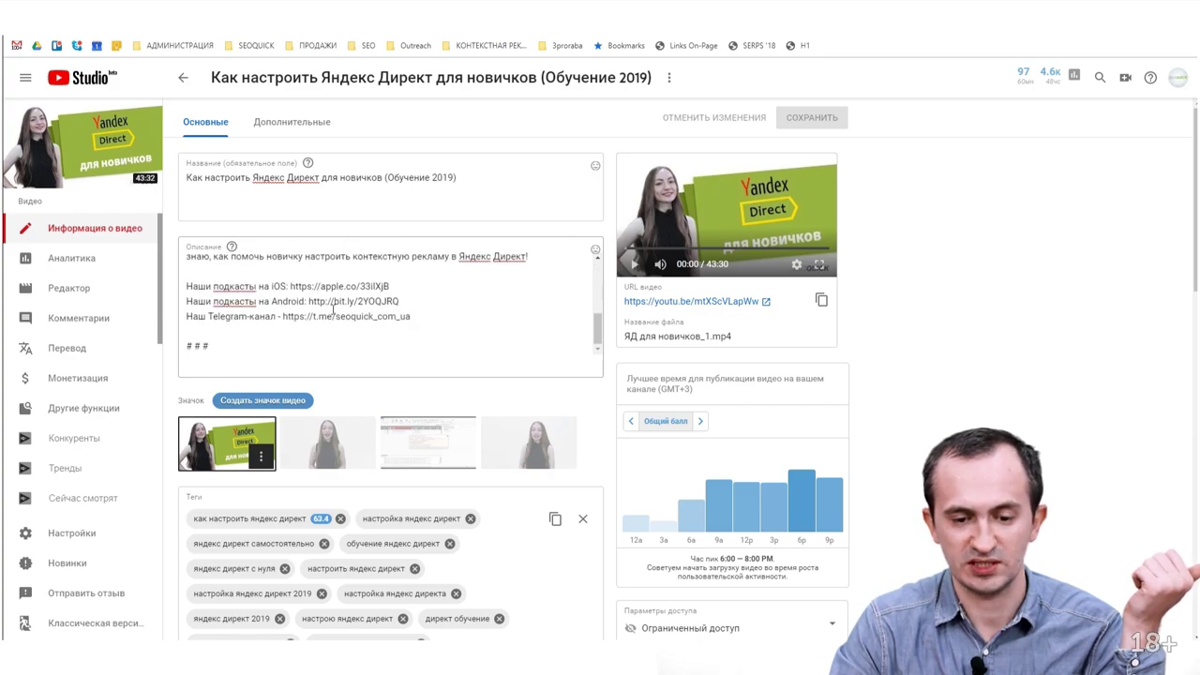
{"action": "scroll", "coordinate": [378, 413], "scroll_direction": "down", "scroll_amount": 3}
{"action": "scroll", "coordinate": [281, 300], "scroll_direction": "up", "scroll_amount": 3}
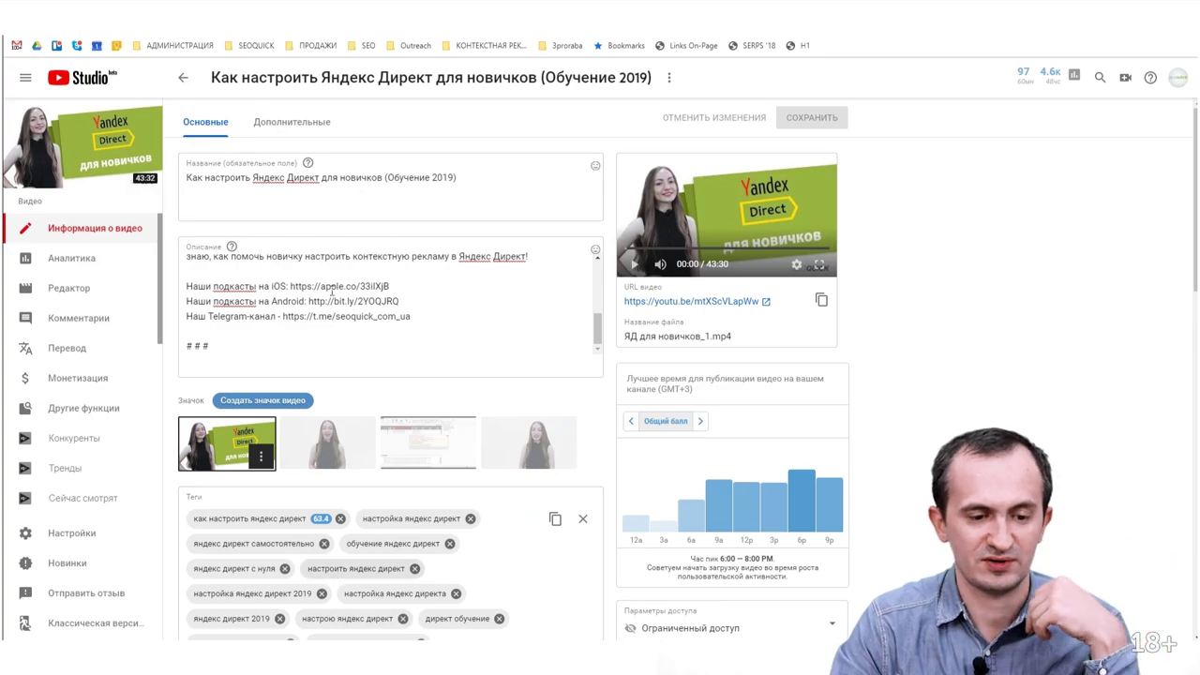
{"action": "scroll", "coordinate": [355, 309], "scroll_direction": "up", "scroll_amount": 5}
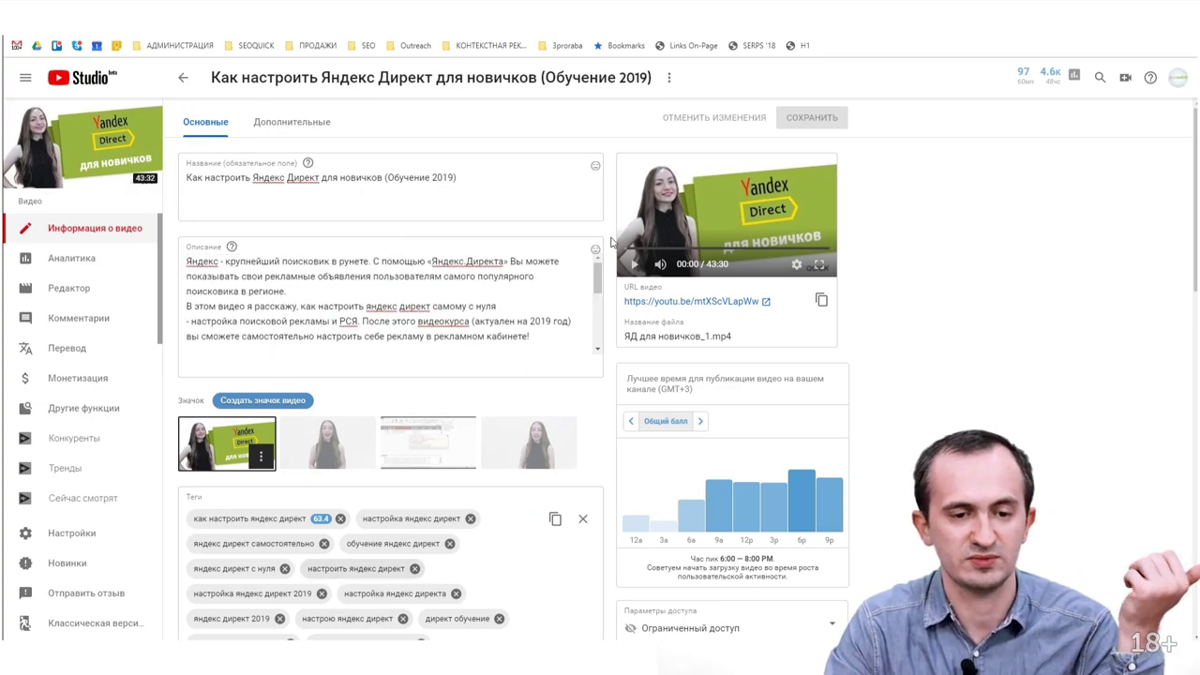
{"action": "left_click", "coordinate": [356, 323]}
{"action": "scroll", "coordinate": [469, 290], "scroll_direction": "down", "scroll_amount": 2}
{"action": "scroll", "coordinate": [543, 256], "scroll_direction": "up", "scroll_amount": 2}
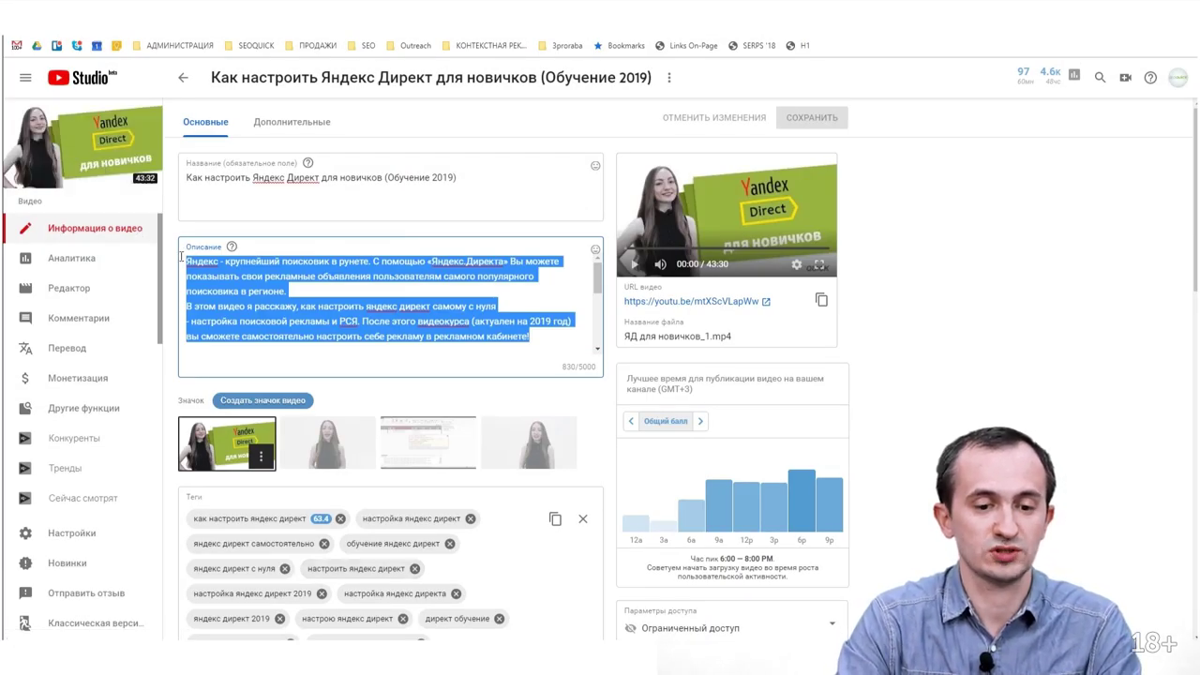
Switch to Google Ads and go from the Keyword Planner to the SEOQUICK Company manager account
{"action": "left_click", "coordinate": [182, 77]}
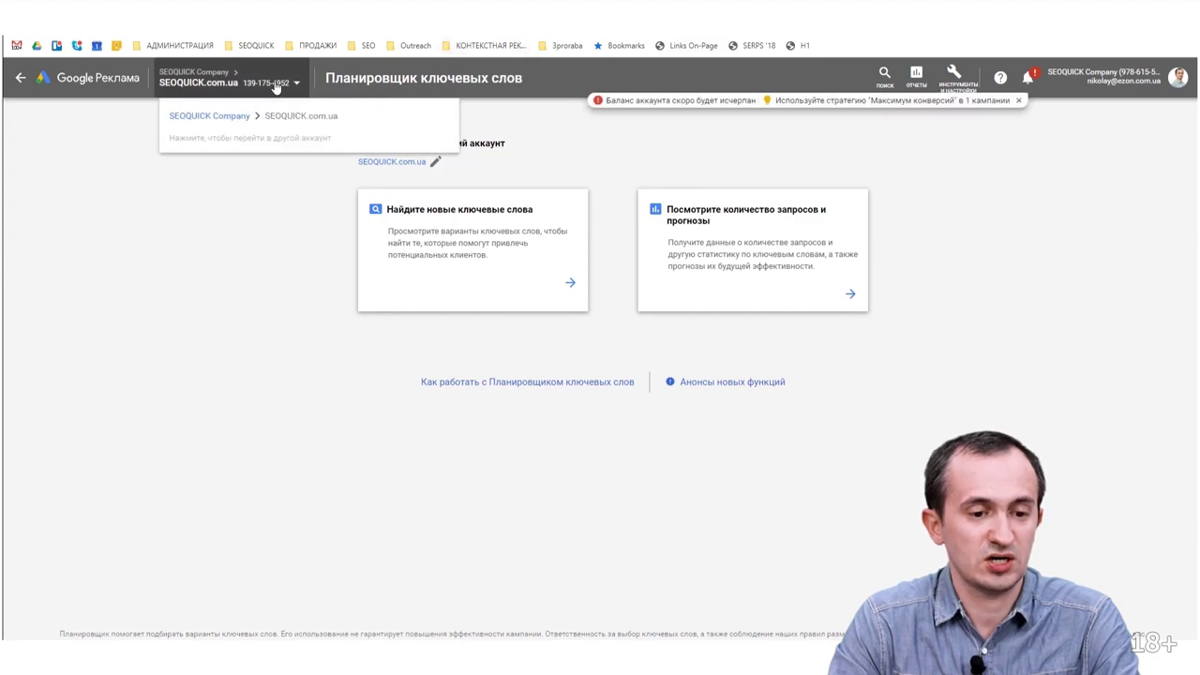
{"action": "left_click", "coordinate": [296, 83]}
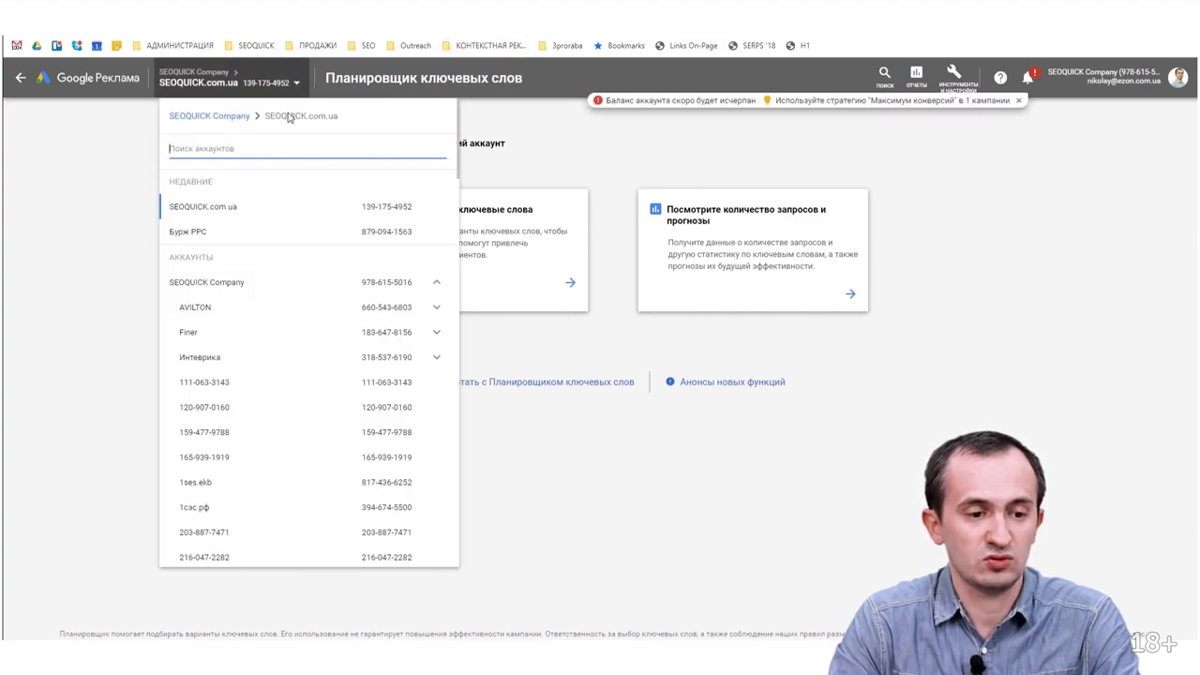
{"action": "left_click", "coordinate": [221, 207]}
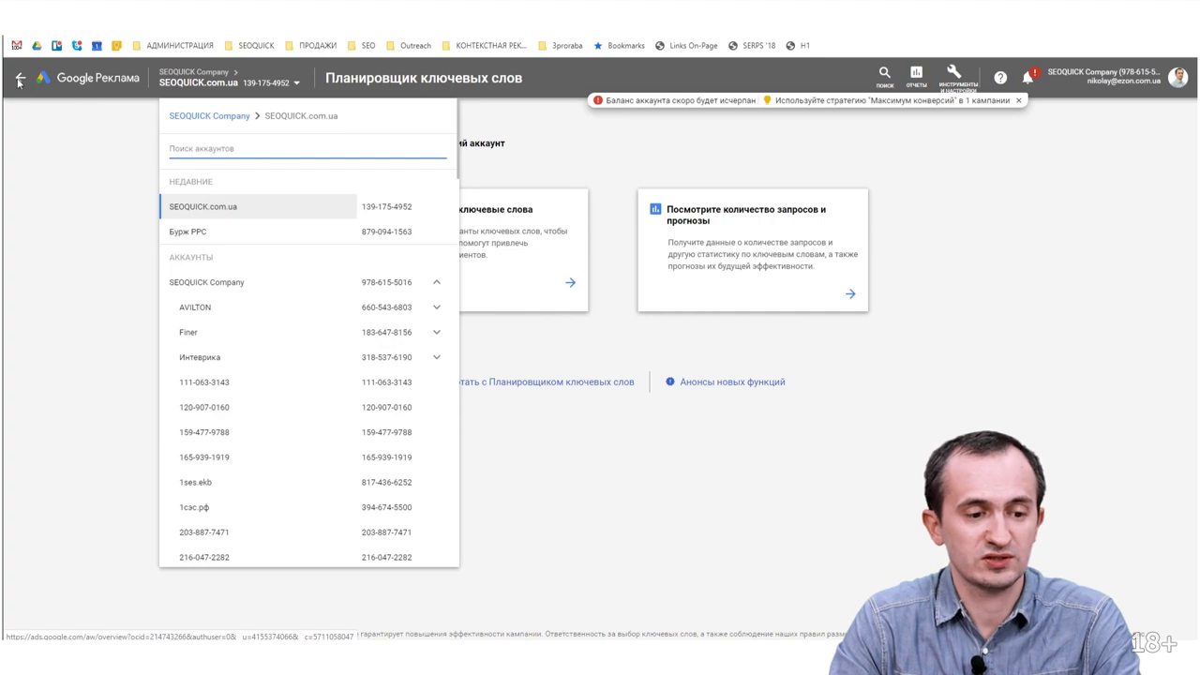
{"action": "left_click", "coordinate": [327, 201]}
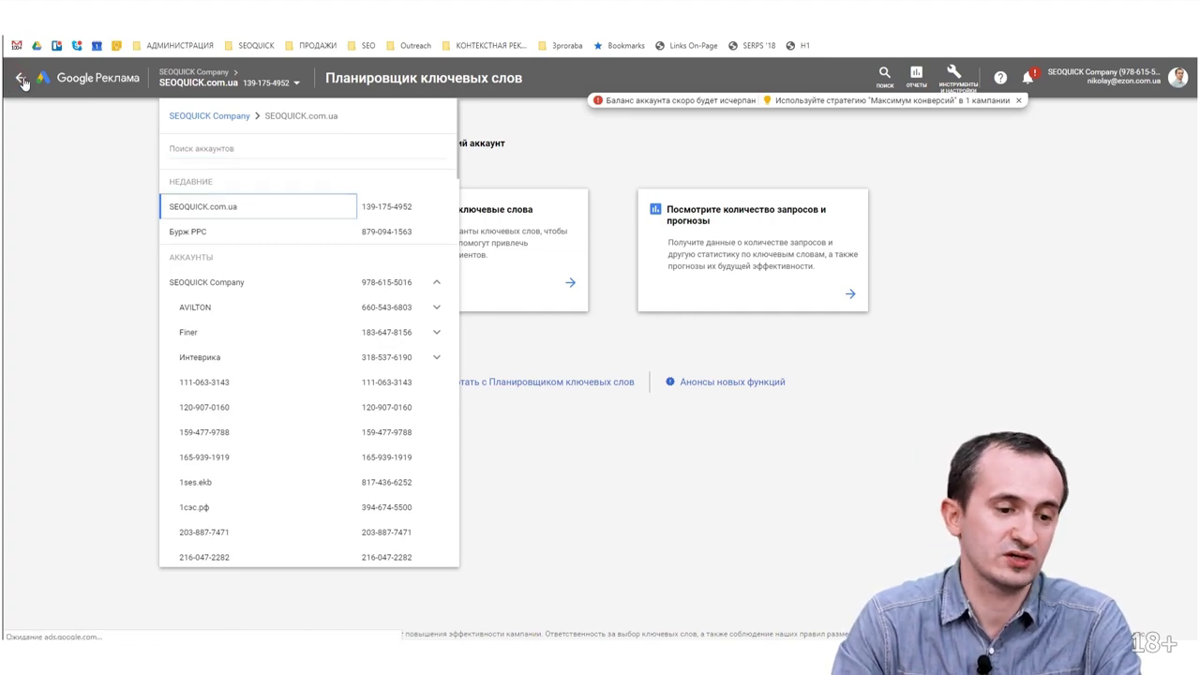
{"action": "left_click", "coordinate": [207, 282]}
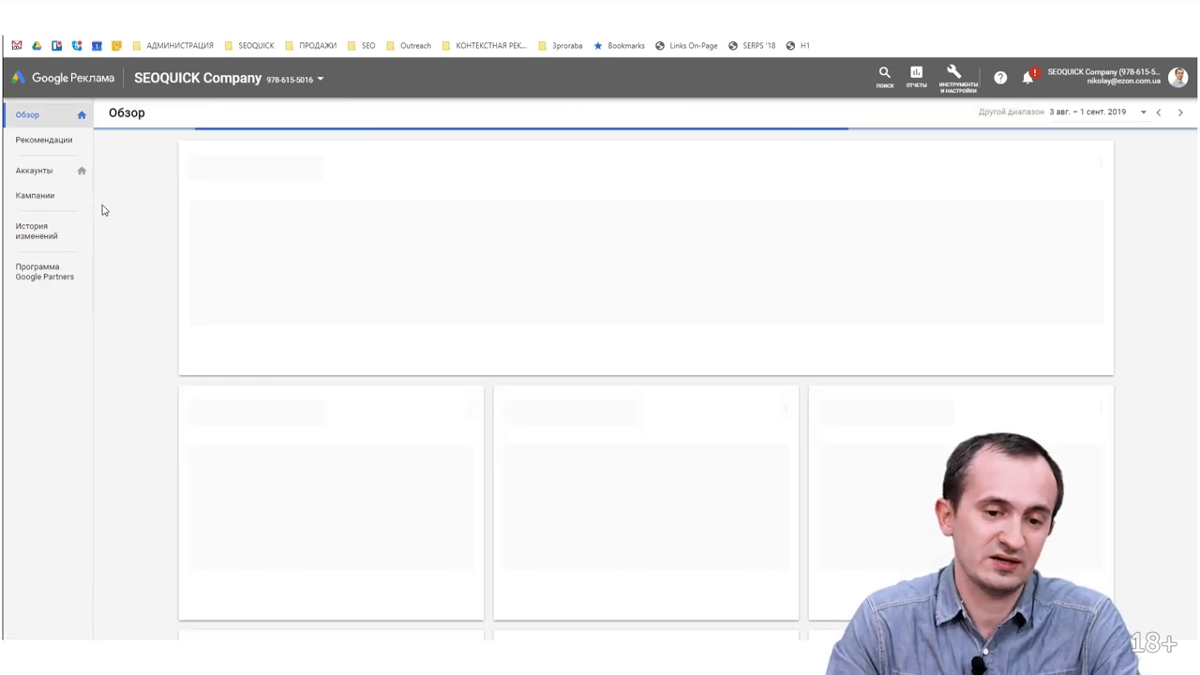
Open the campaigns of the SEOQUICK.com.ua account and display only its video campaigns
{"action": "left_click", "coordinate": [53, 194]}
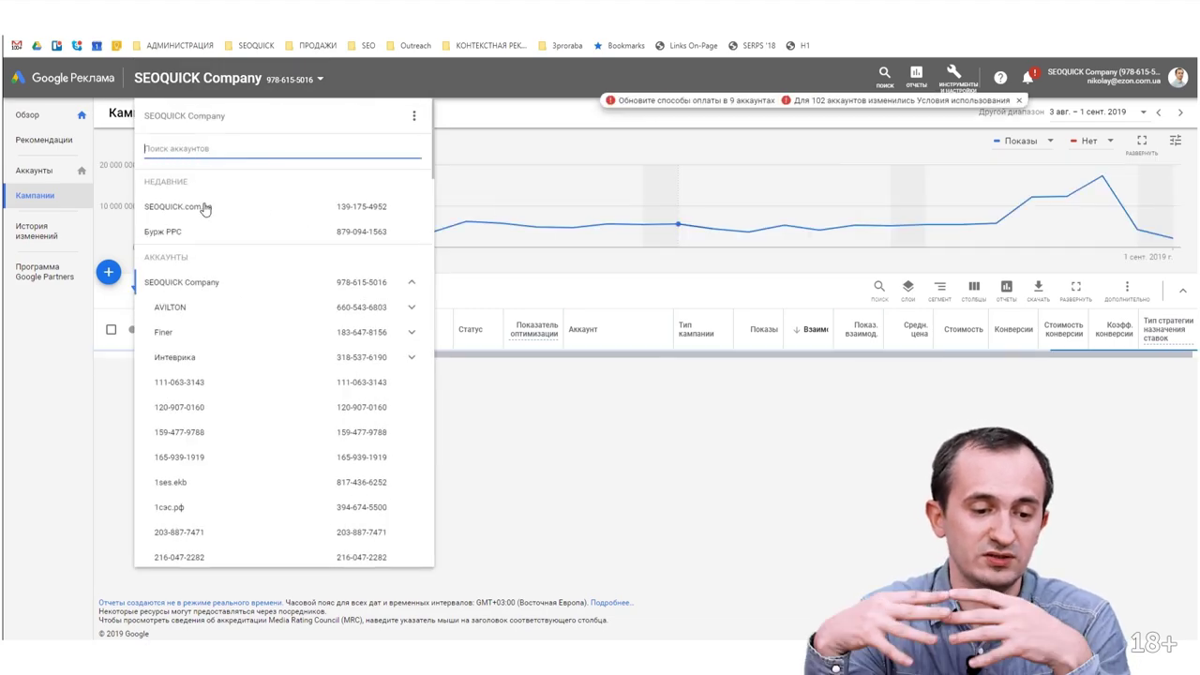
{"action": "left_click", "coordinate": [193, 211]}
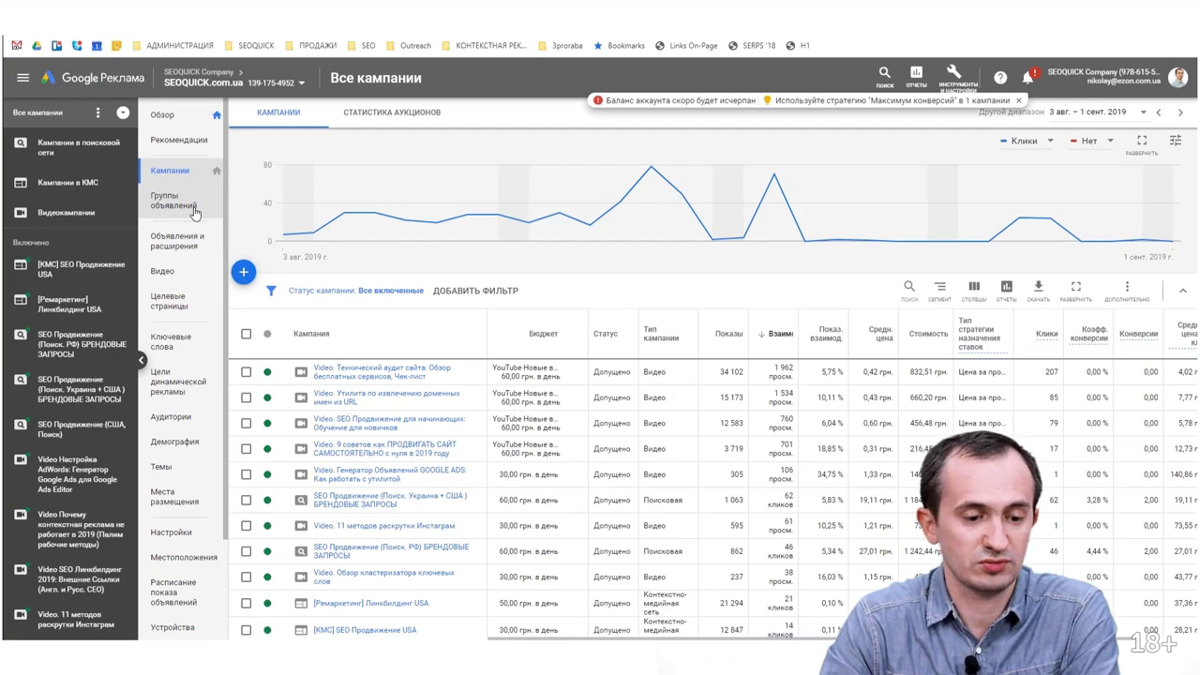
{"action": "left_click", "coordinate": [106, 220]}
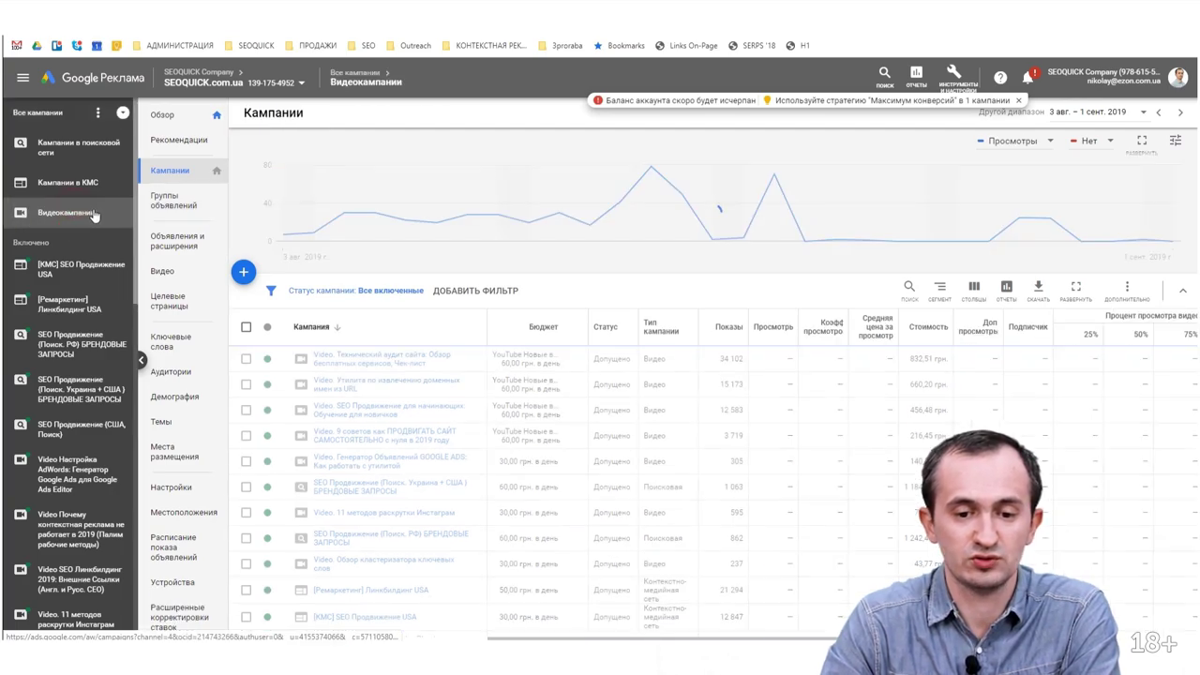
{"action": "scroll", "coordinate": [375, 281], "scroll_direction": "down", "scroll_amount": 2}
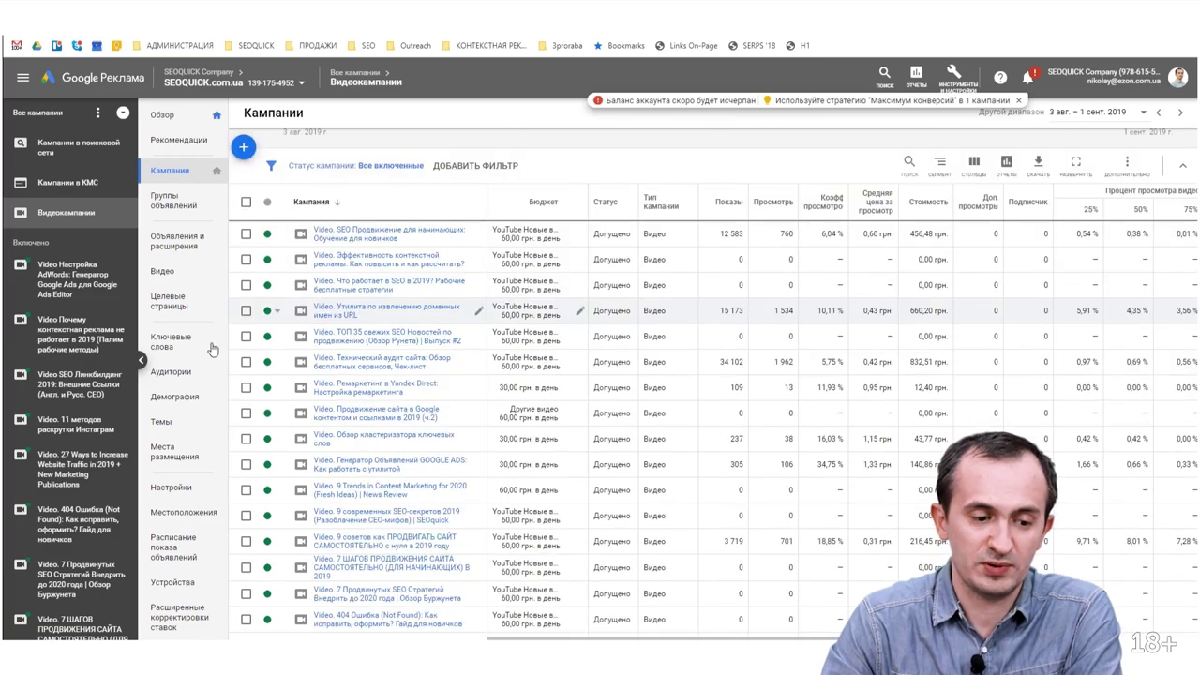
Open the video report for the video campaigns and set its date range to the last 7 days
{"action": "left_click", "coordinate": [169, 272]}
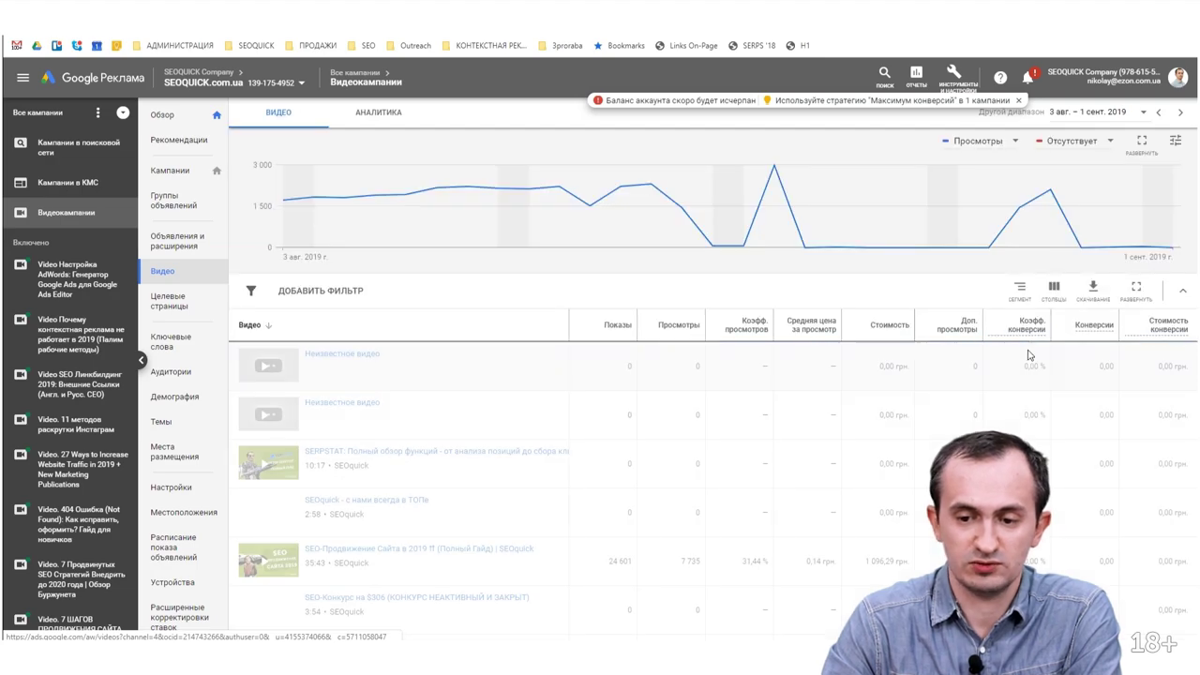
{"action": "left_click", "coordinate": [1108, 114]}
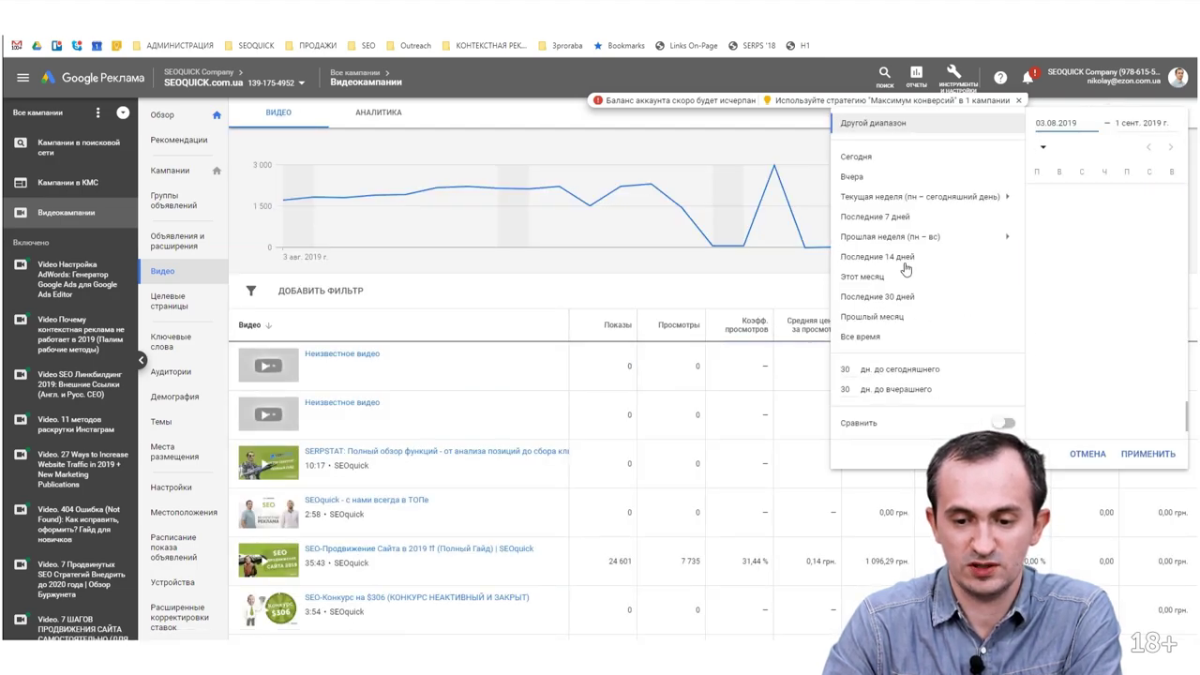
{"action": "left_click", "coordinate": [891, 222]}
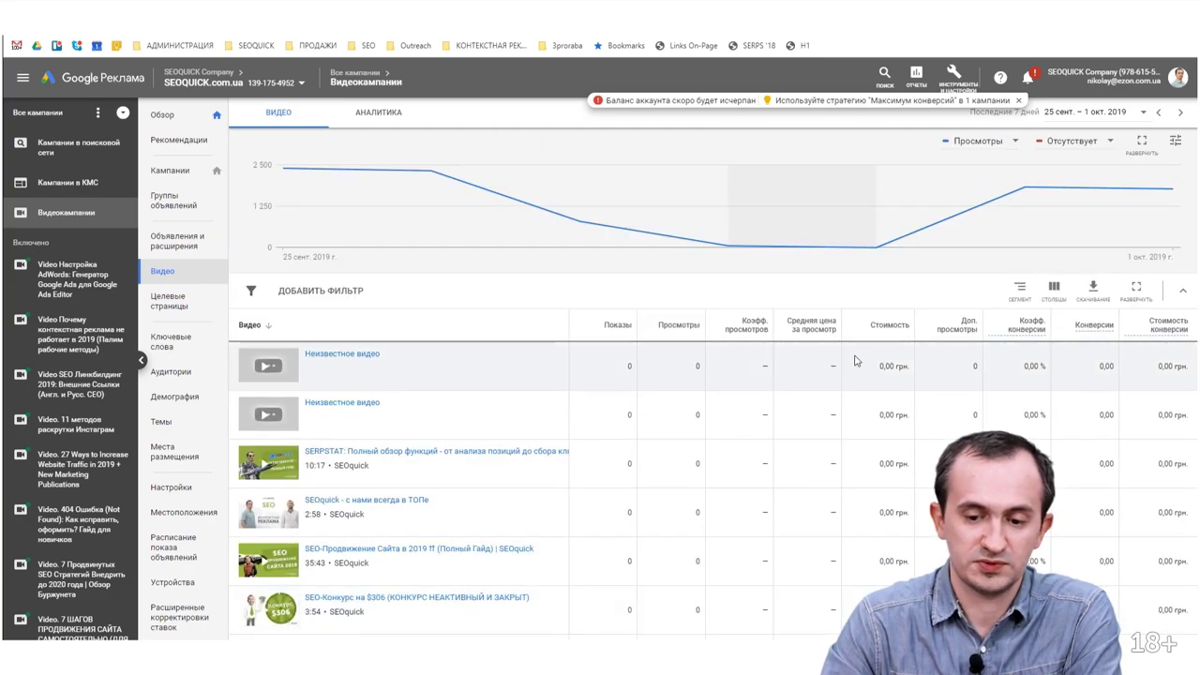
Sort the video report by cost and then by view rate, and compare the promoted videos
{"action": "left_click", "coordinate": [891, 325]}
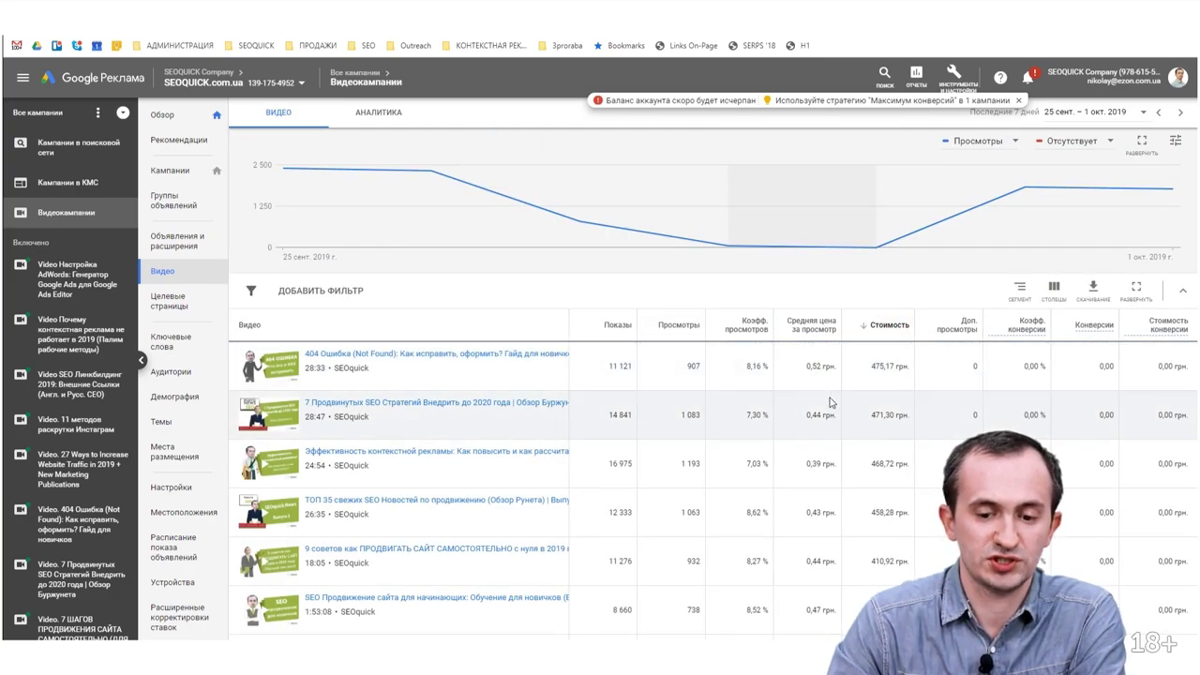
{"action": "left_click", "coordinate": [747, 324]}
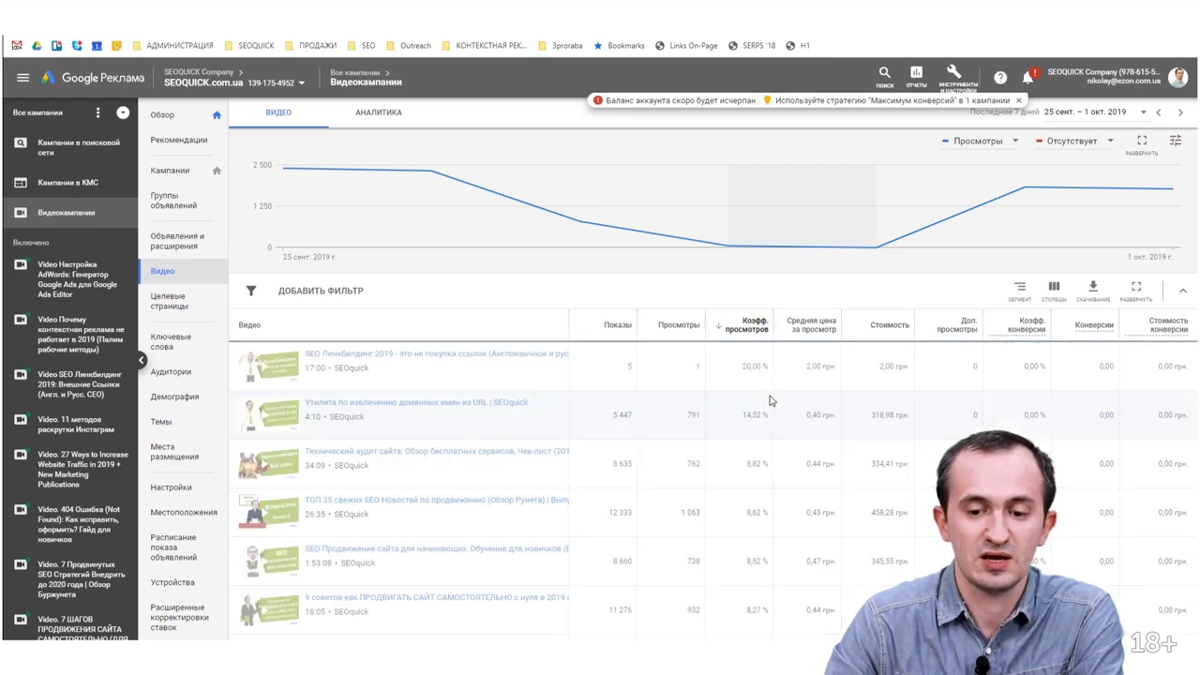
{"action": "scroll", "coordinate": [445, 470], "scroll_direction": "down", "scroll_amount": 2}
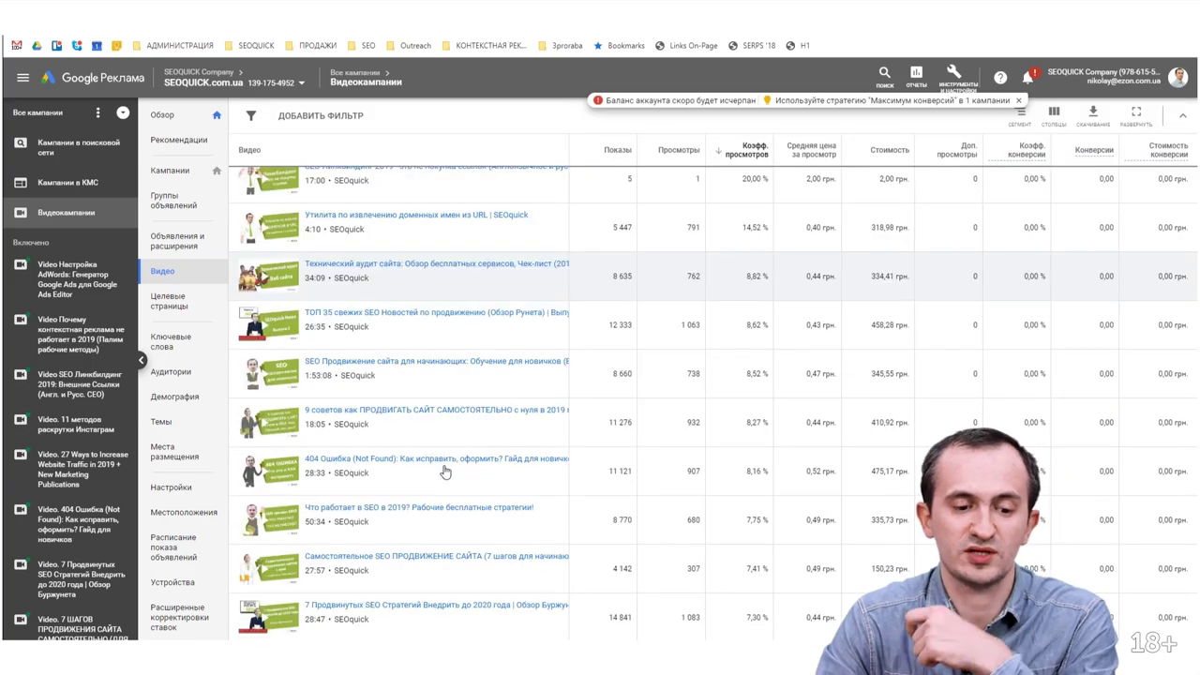
{"action": "scroll", "coordinate": [445, 471], "scroll_direction": "up", "scroll_amount": 3}
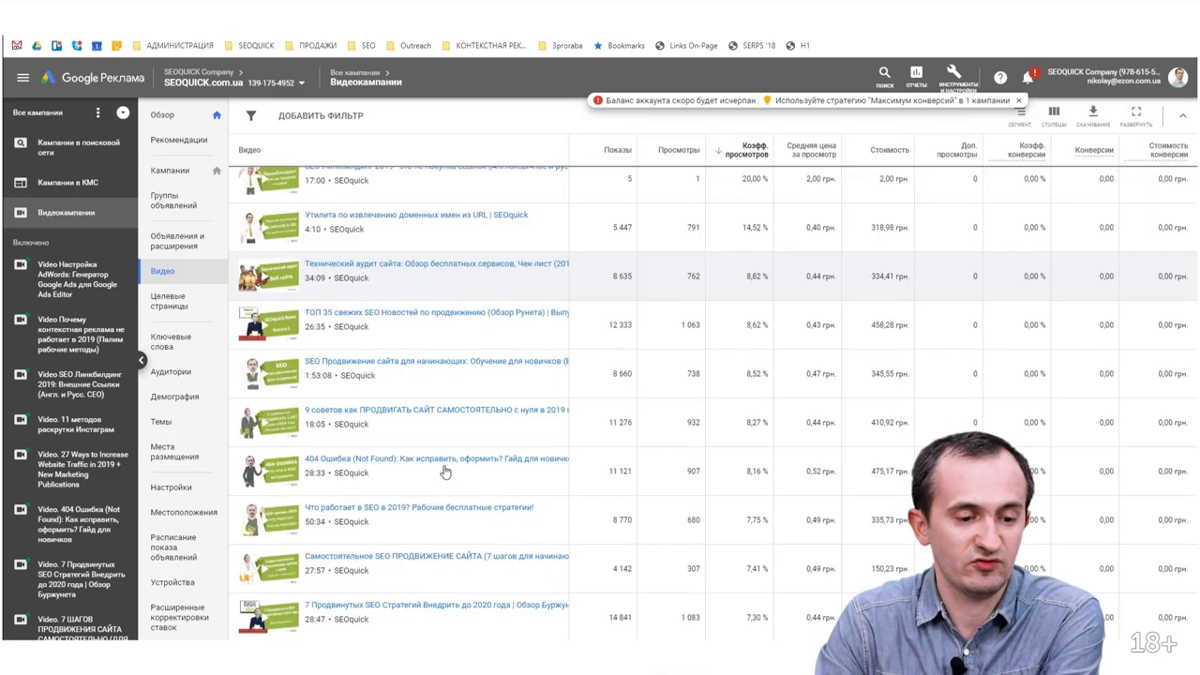
{"action": "scroll", "coordinate": [446, 471], "scroll_direction": "down", "scroll_amount": 3}
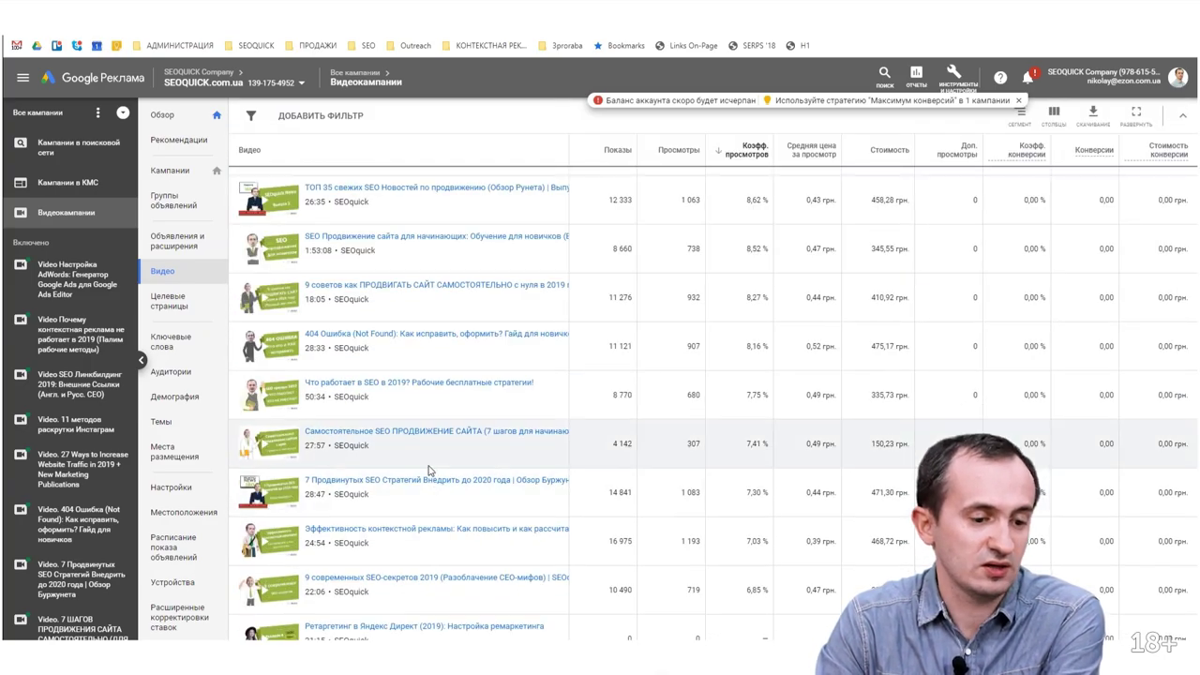
{"action": "scroll", "coordinate": [406, 436], "scroll_direction": "up", "scroll_amount": 3}
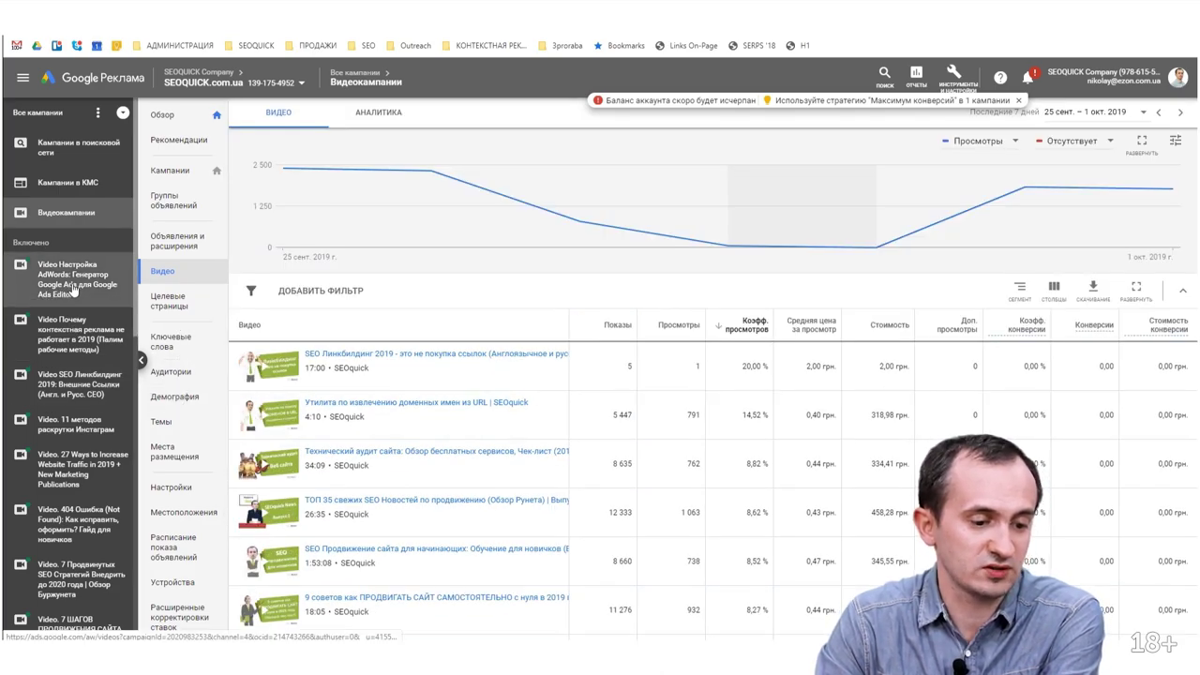
Inspect the video reports of the campaigns "Video Почему контекстная реклама не работает в 2019" and "Video SEO Линкбилдинг 2019", with their ad groups
{"action": "left_click", "coordinate": [100, 349]}
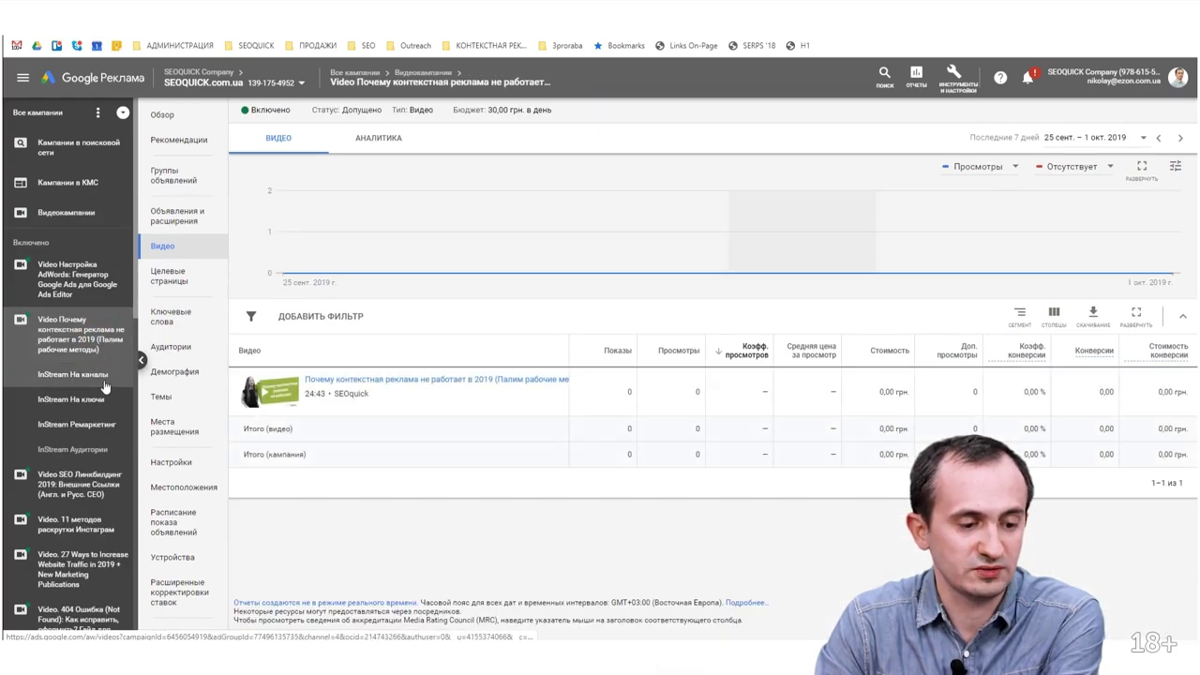
{"action": "left_click", "coordinate": [61, 495]}
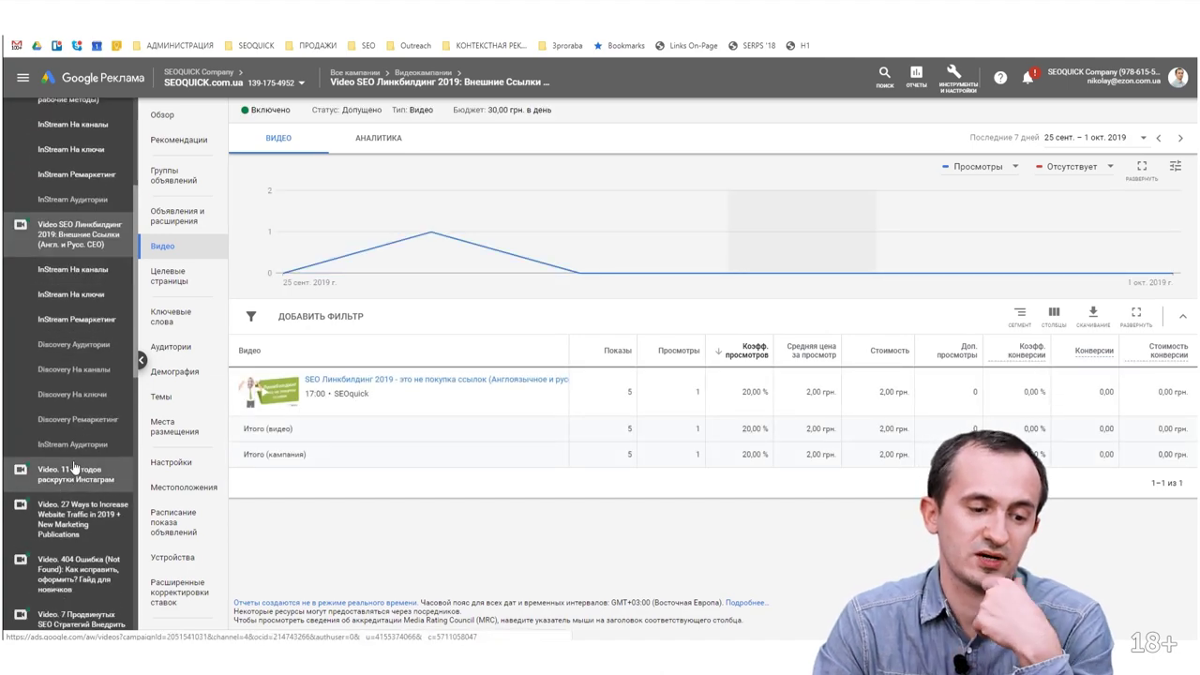
{"action": "scroll", "coordinate": [97, 375], "scroll_direction": "up", "scroll_amount": 3}
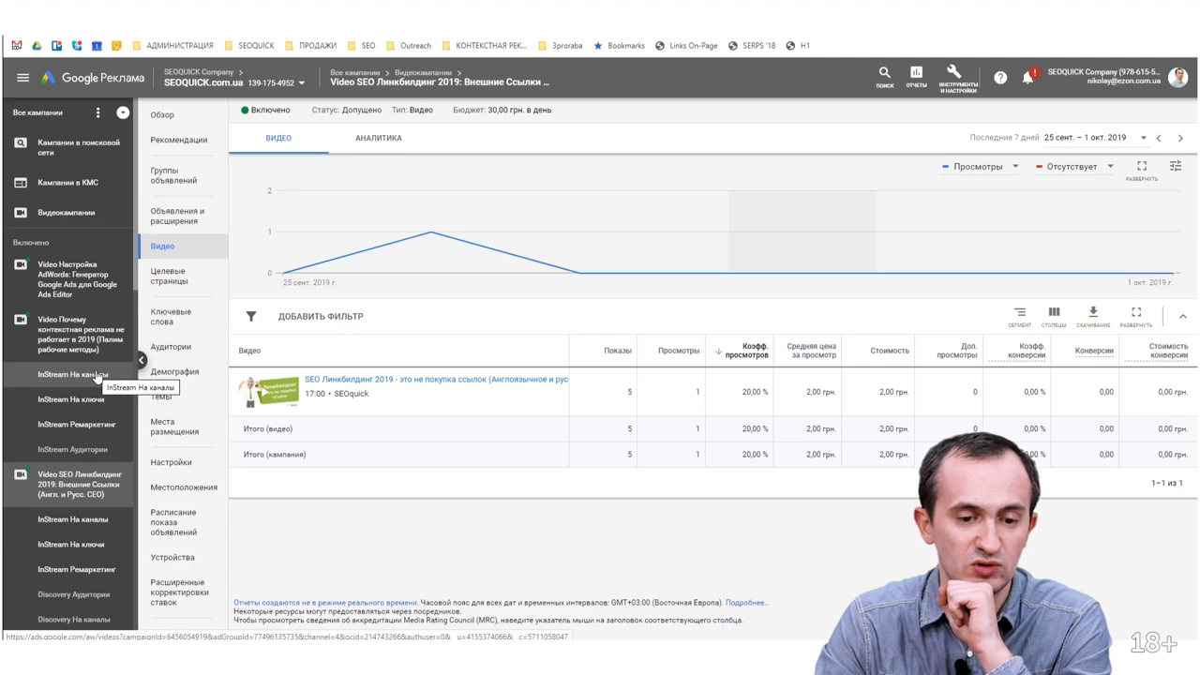
Check placements sorted by views and where ads showed for "InStream На каналы", then where ads showed for "InStream На ключи" and "InStream Ремаркетинг"
{"action": "left_click", "coordinate": [103, 375]}
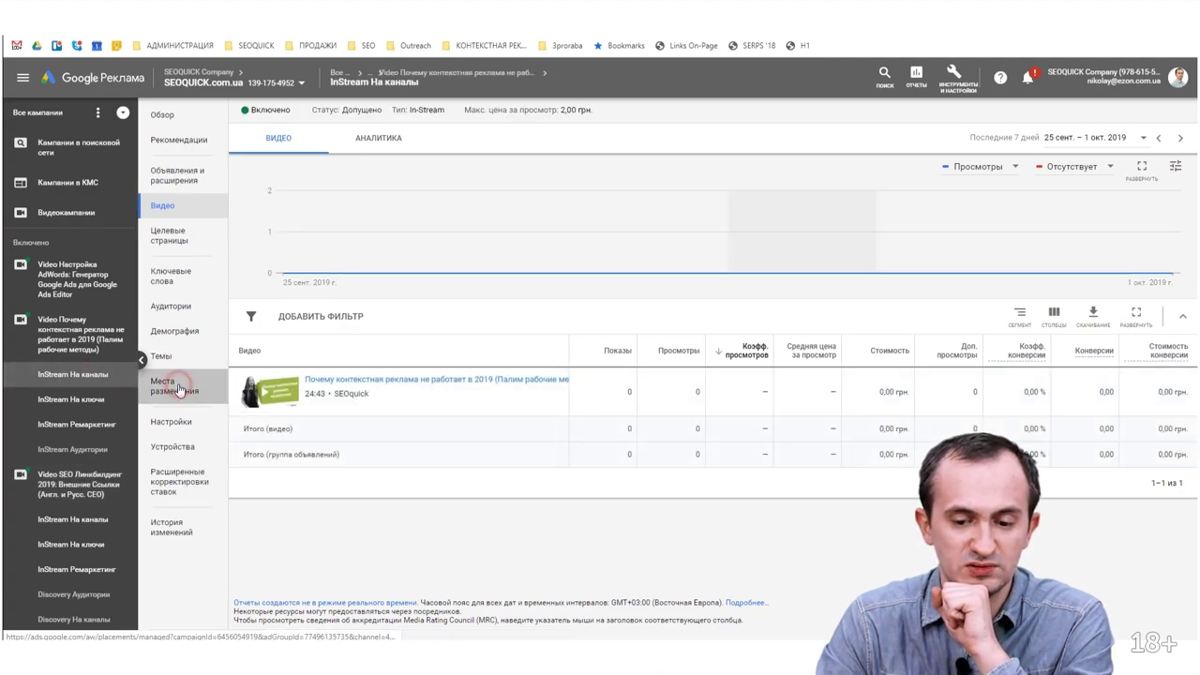
{"action": "left_click", "coordinate": [177, 386]}
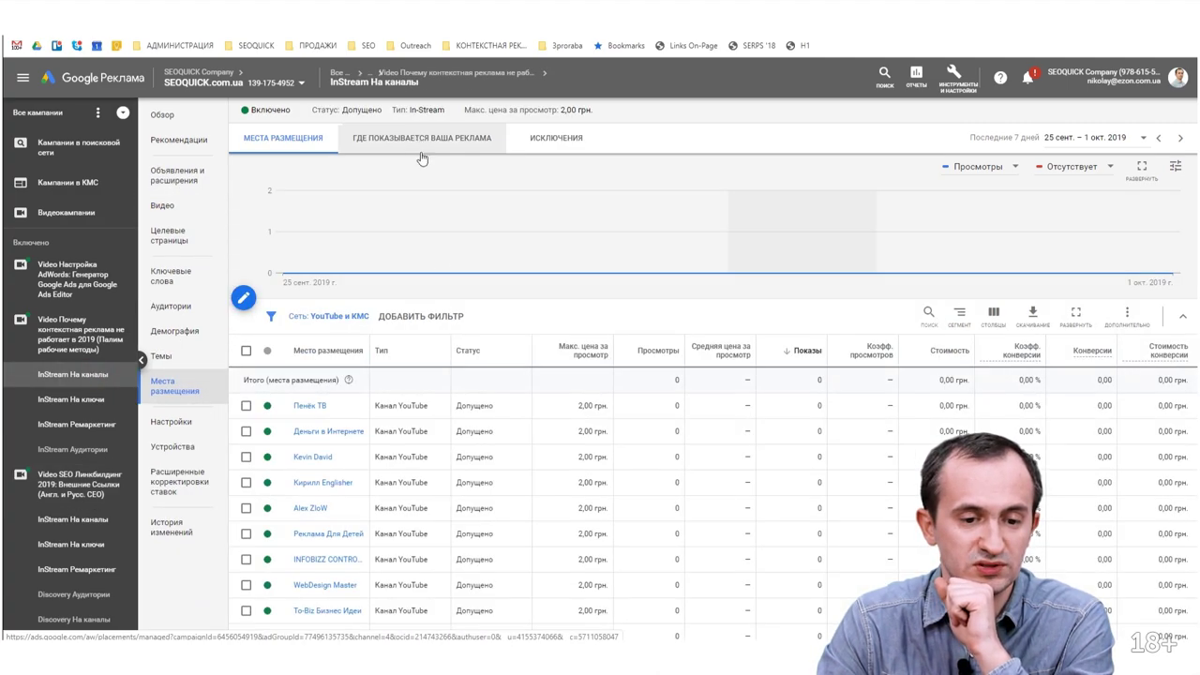
{"action": "left_click", "coordinate": [647, 352]}
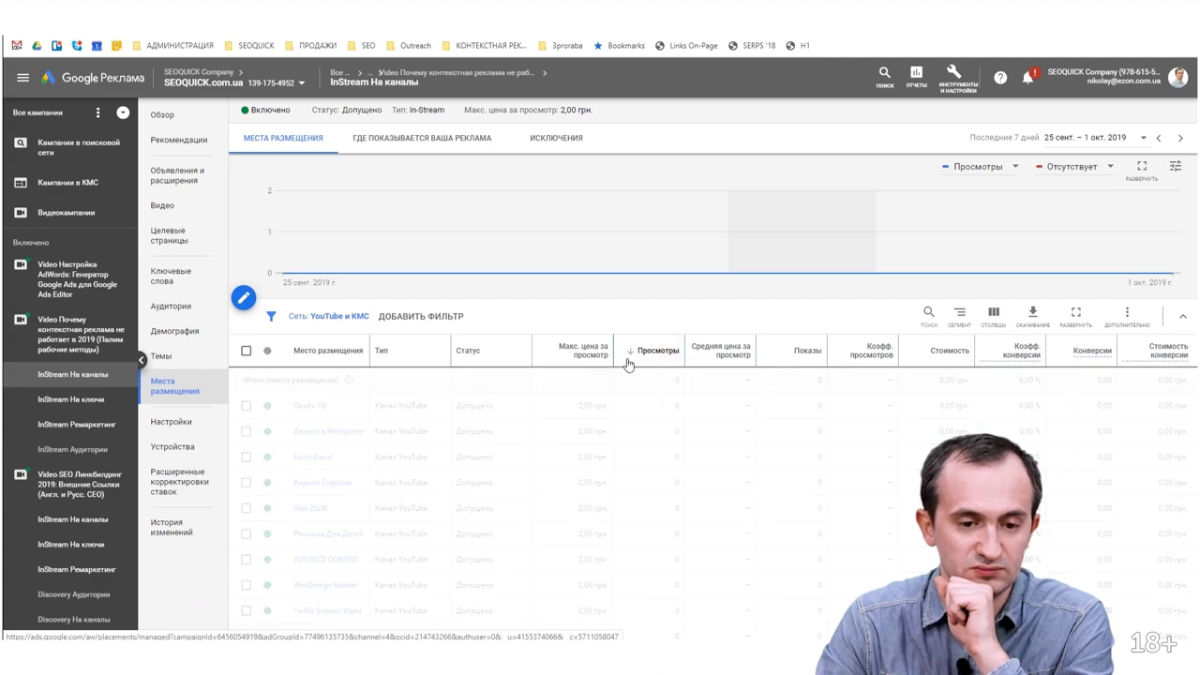
{"action": "left_click", "coordinate": [431, 138]}
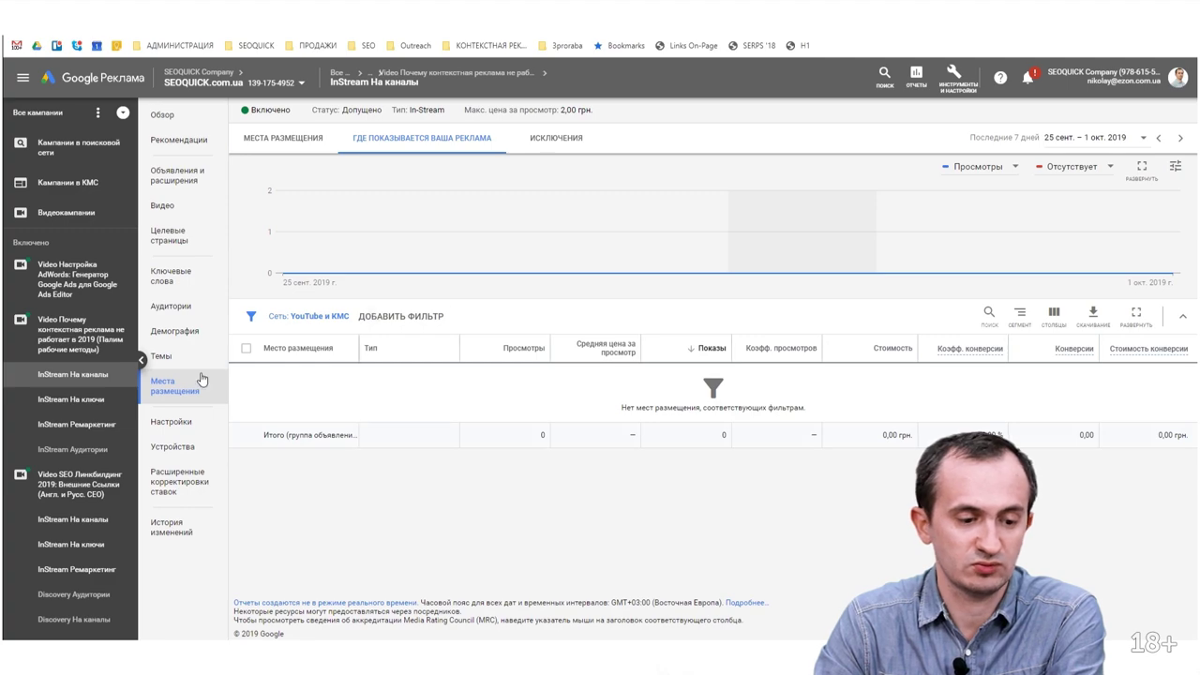
{"action": "left_click", "coordinate": [75, 403]}
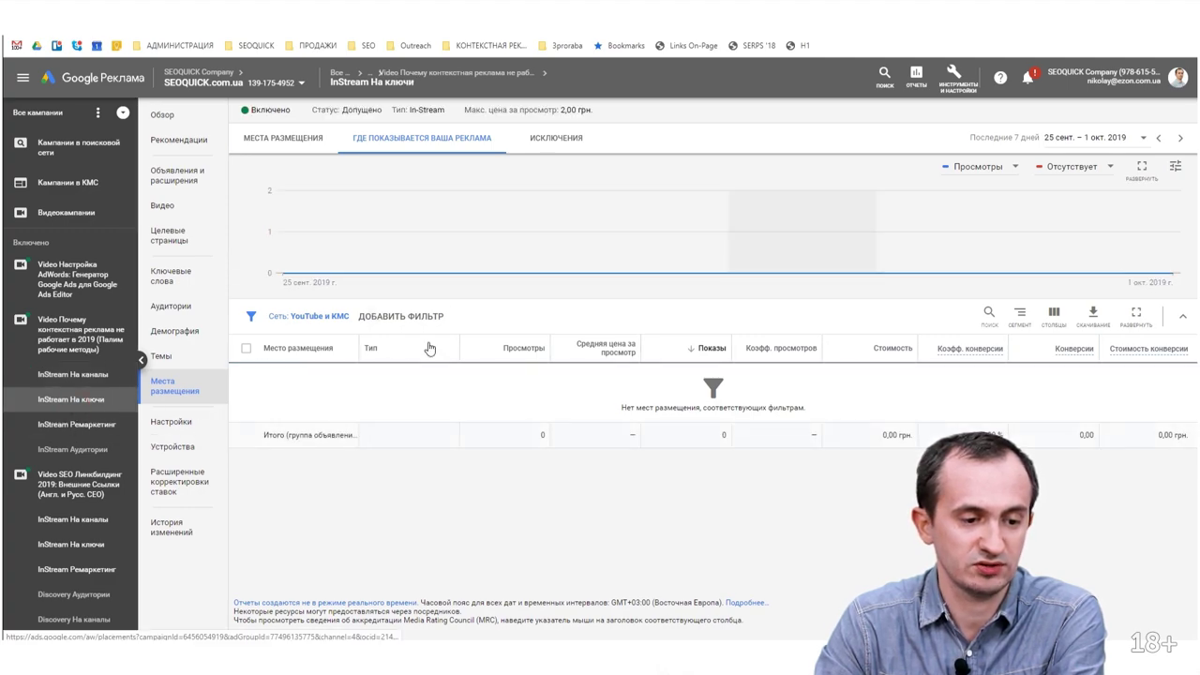
{"action": "left_click", "coordinate": [75, 423]}
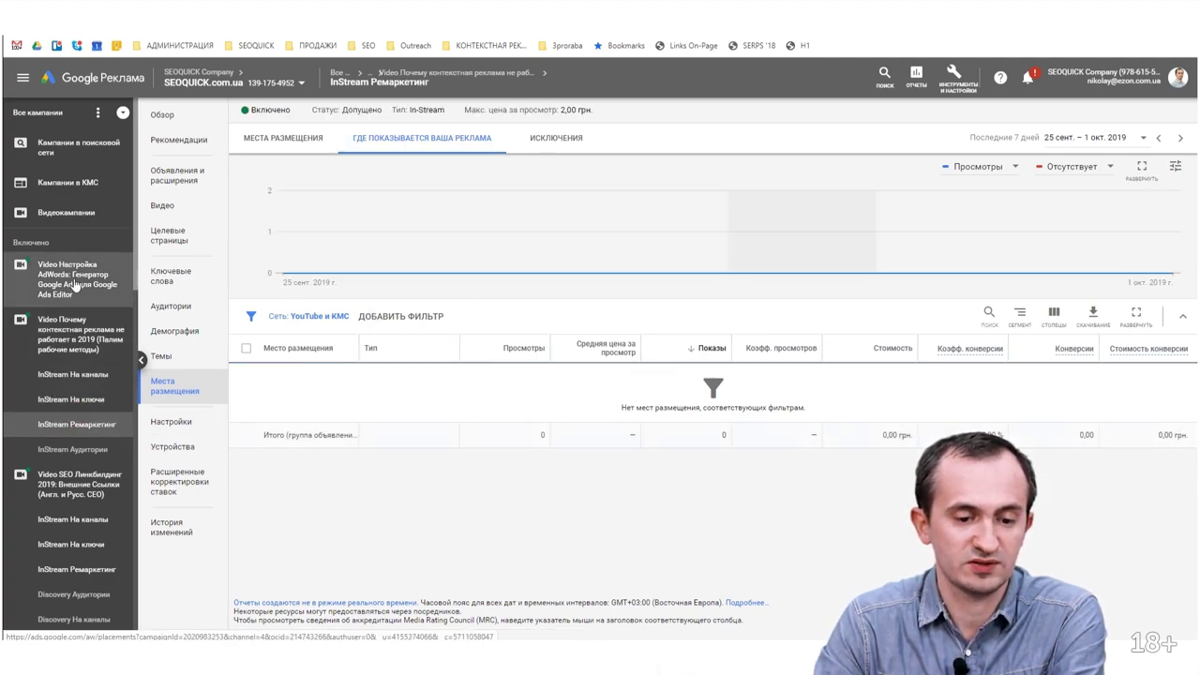
Show the chosen placements of all video campaigns with full placement names, sorted by view rate and then by average cost per view
{"action": "left_click", "coordinate": [62, 212]}
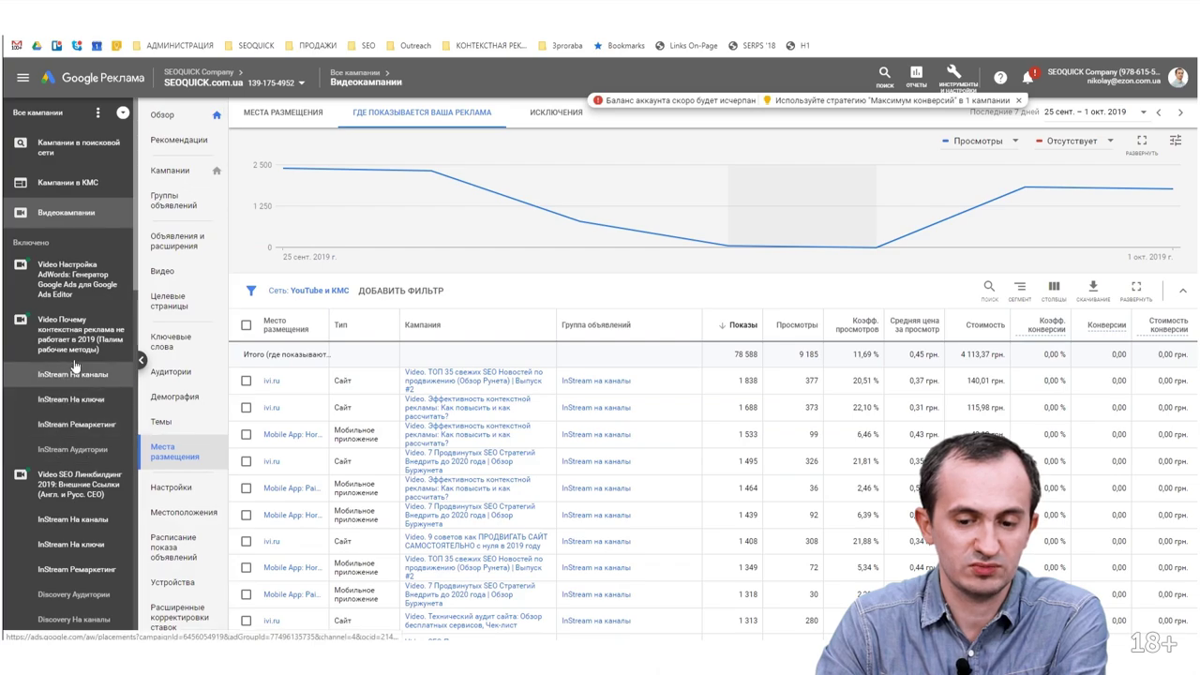
{"action": "left_click", "coordinate": [283, 112]}
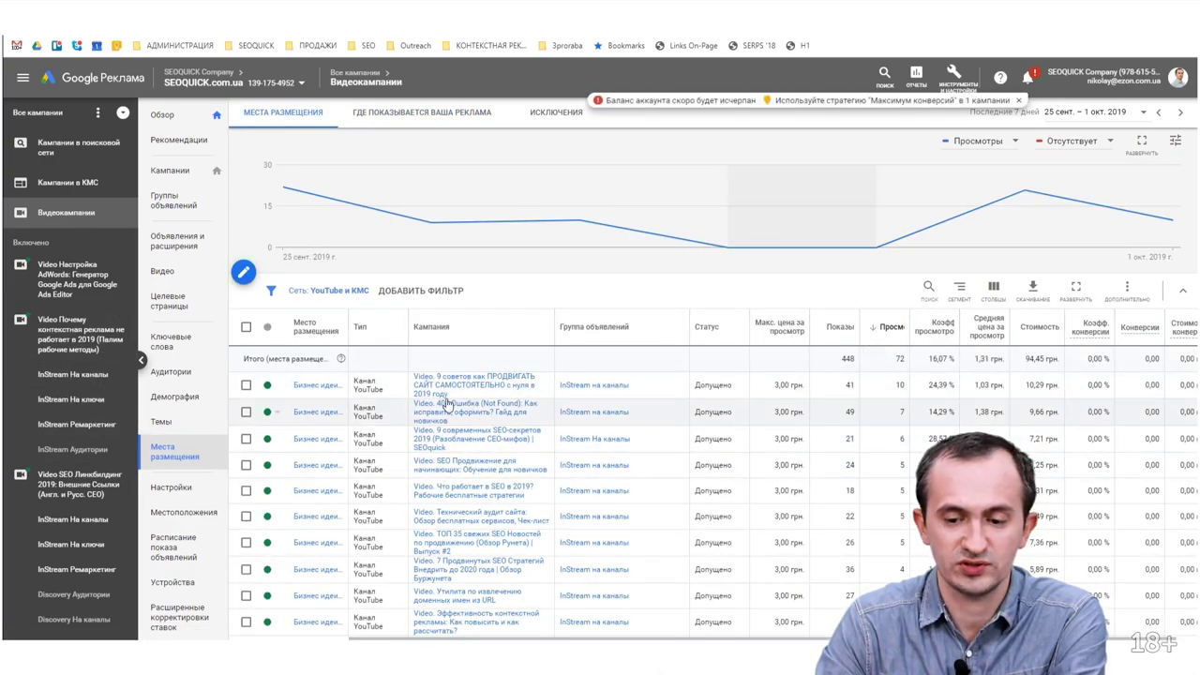
{"action": "left_click_drag", "start_coordinate": [347, 327], "coordinate": [476, 326]}
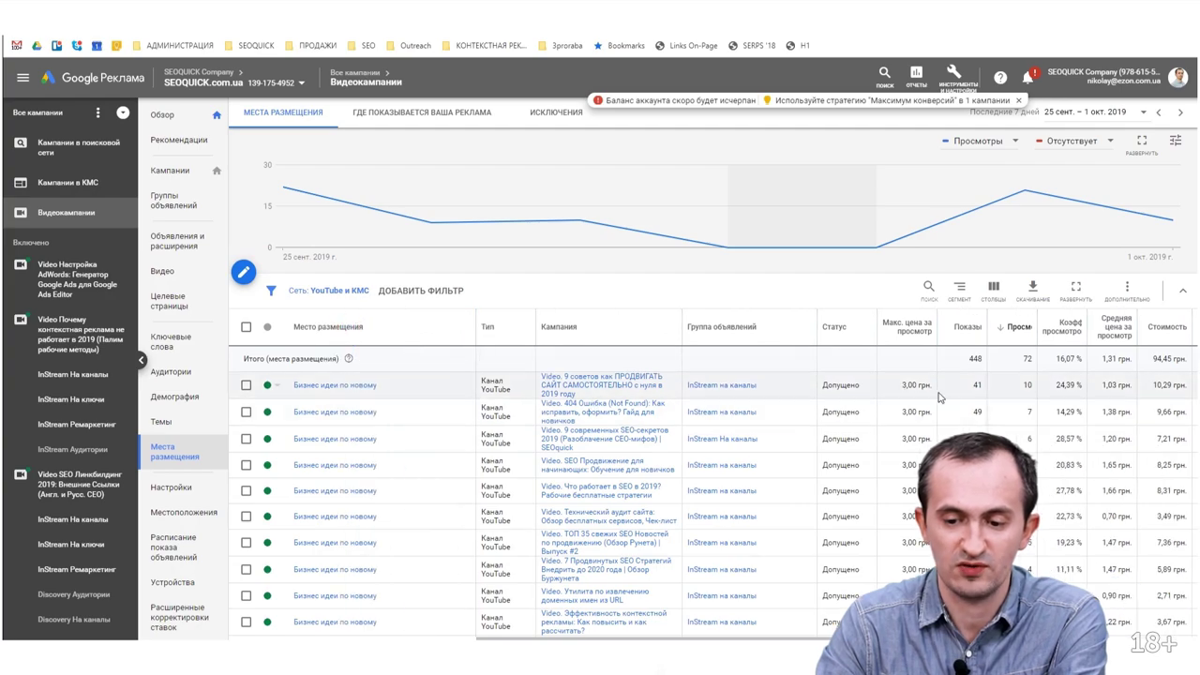
{"action": "left_click", "coordinate": [1066, 323]}
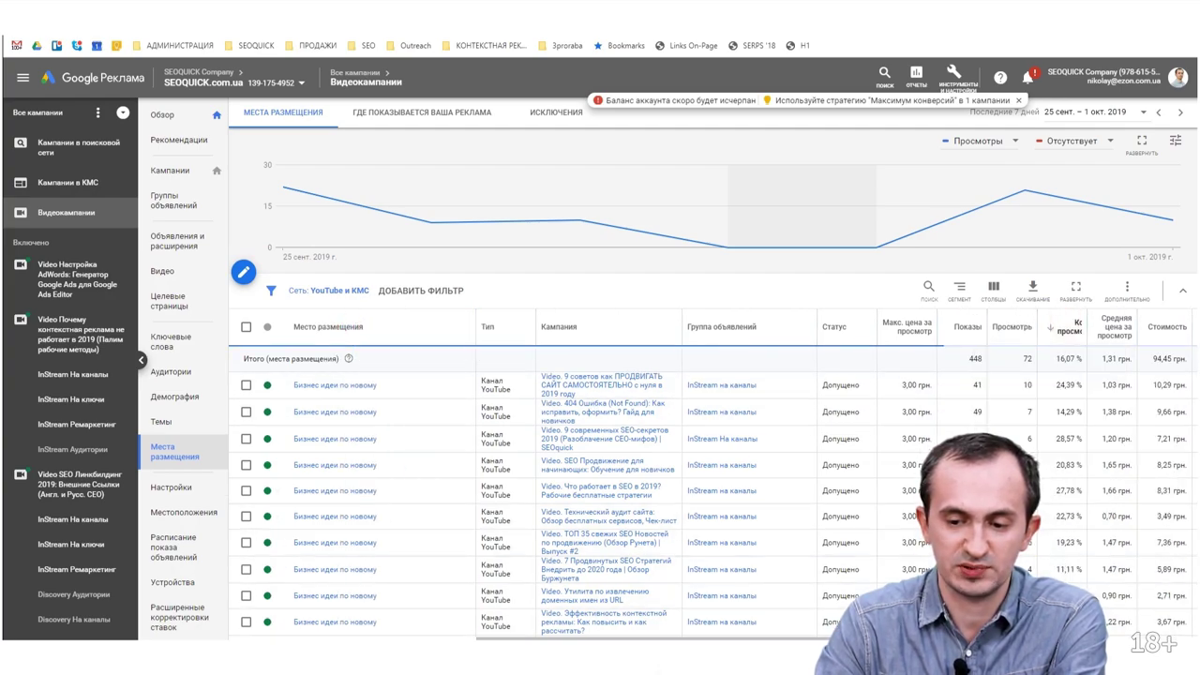
{"action": "left_click", "coordinate": [1116, 324]}
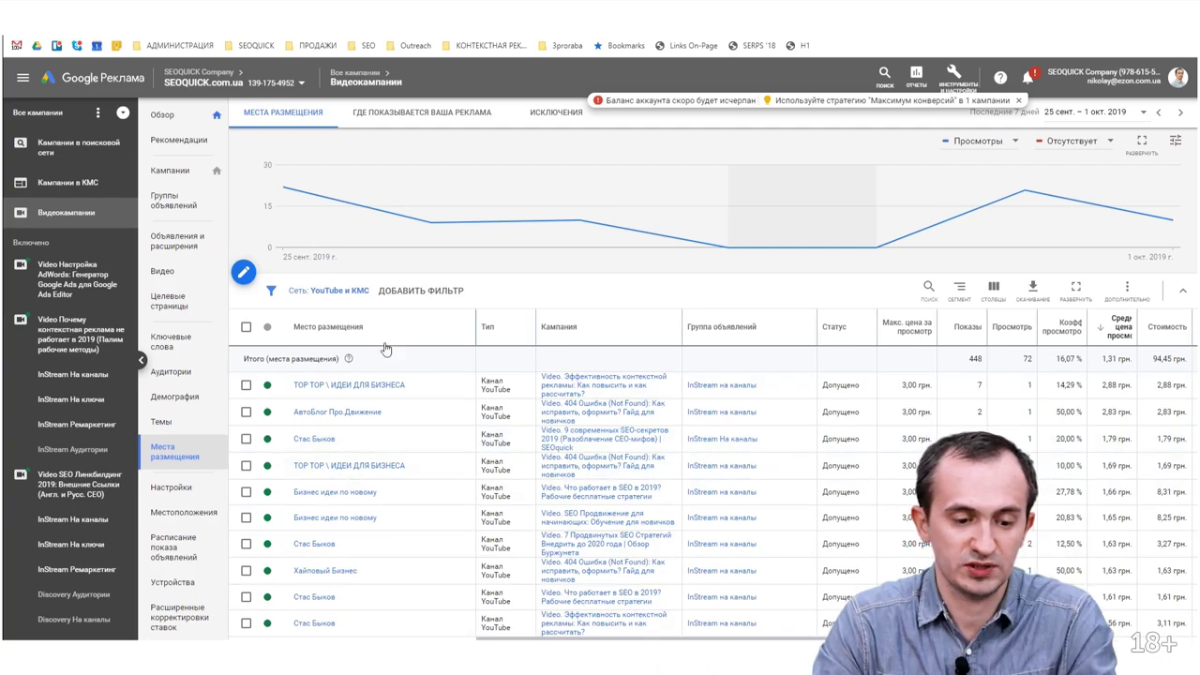
Filter the placements by "Место размещения" containing the YouTube channel owner's name
{"action": "left_click", "coordinate": [426, 291]}
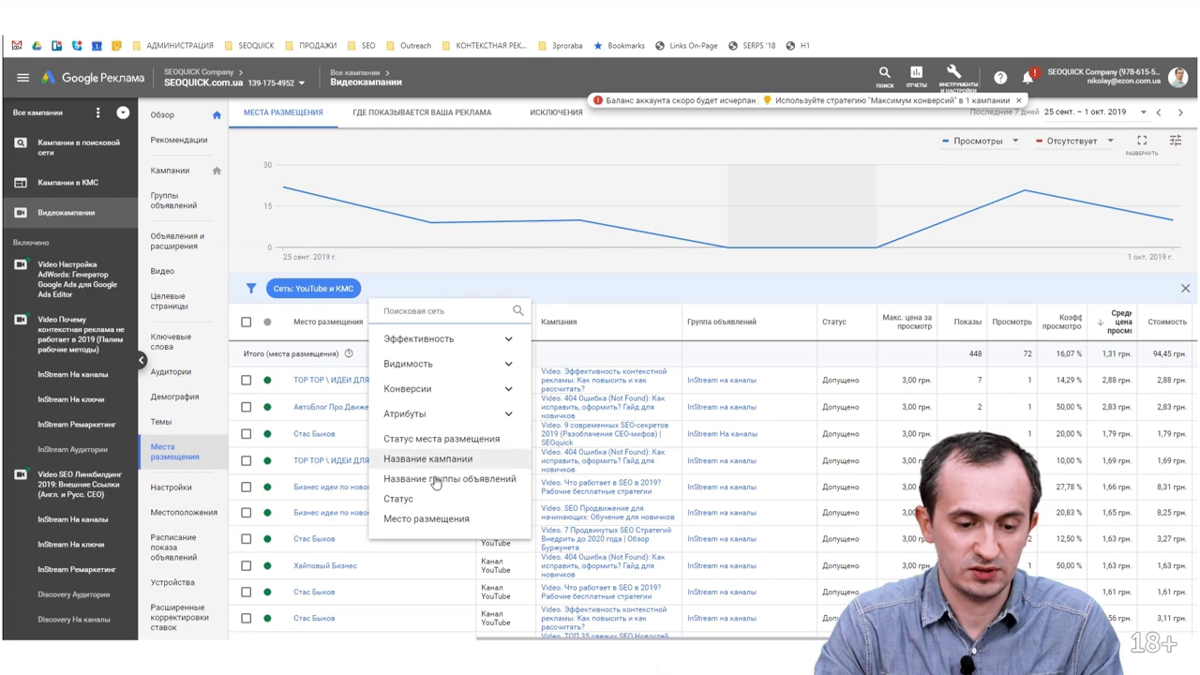
{"action": "left_click", "coordinate": [447, 347]}
{"action": "left_click", "coordinate": [444, 343]}
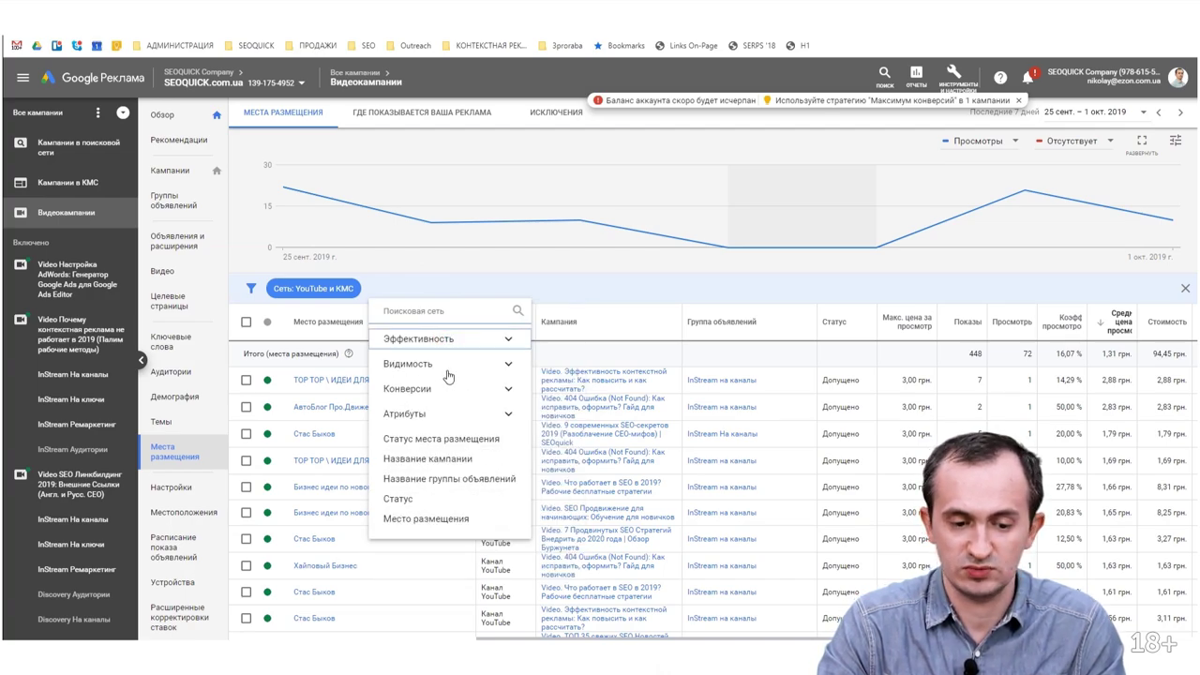
{"action": "left_click", "coordinate": [476, 418]}
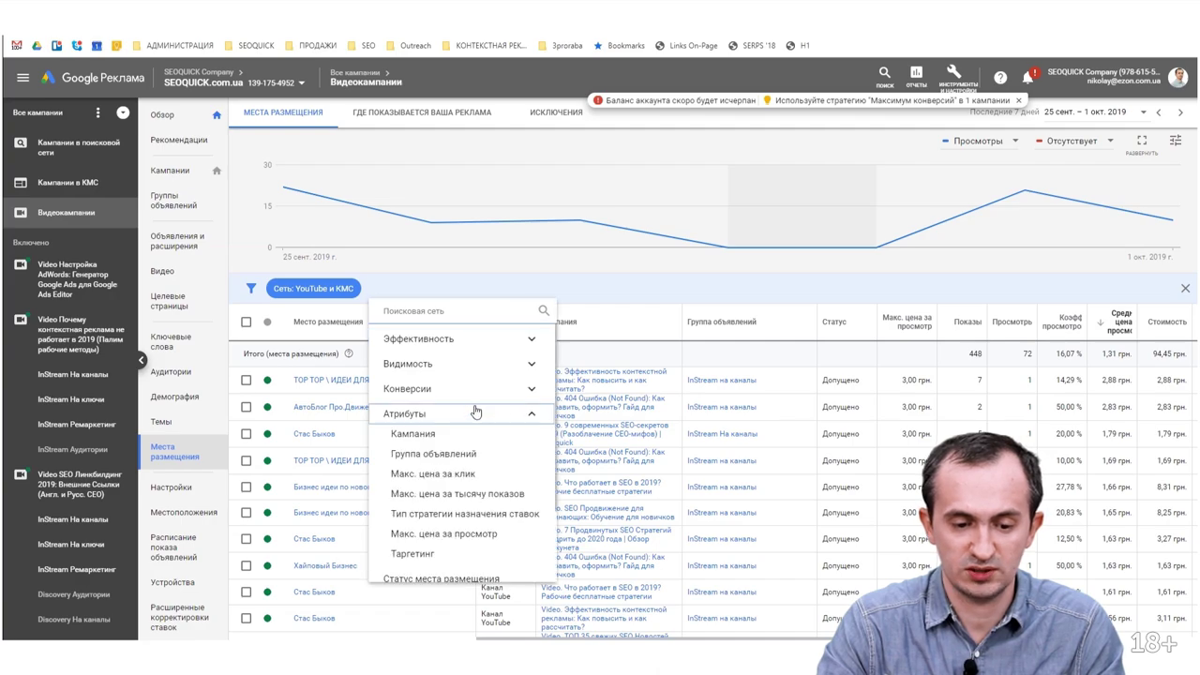
{"action": "left_click", "coordinate": [464, 366]}
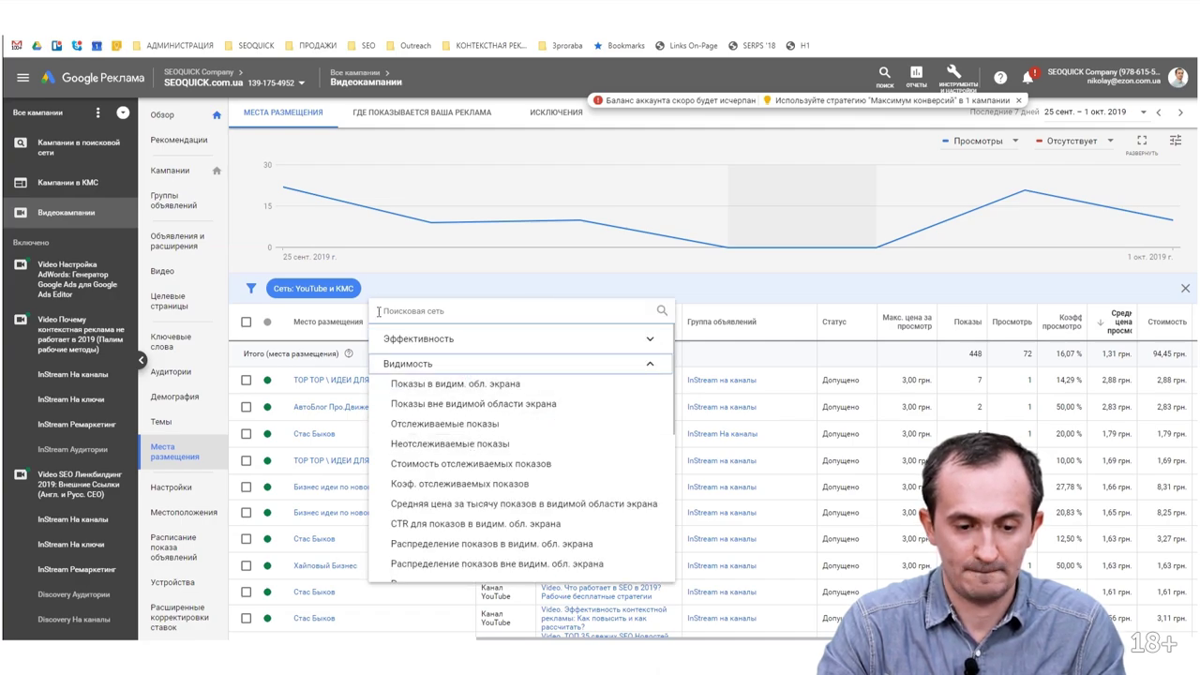
{"action": "scroll", "coordinate": [467, 514], "scroll_direction": "down", "scroll_amount": 5}
{"action": "left_click", "coordinate": [472, 312]}
{"action": "type", "text": "место"}
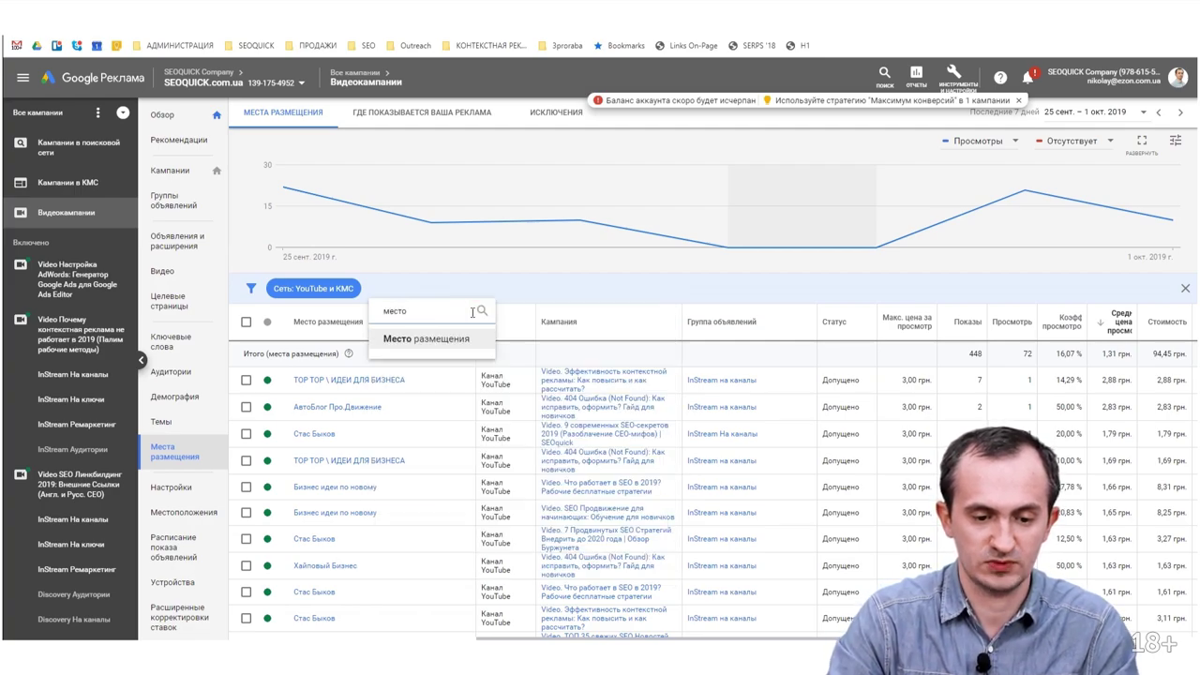
{"action": "left_click", "coordinate": [447, 339]}
{"action": "type", "text": "Стас Быков"}
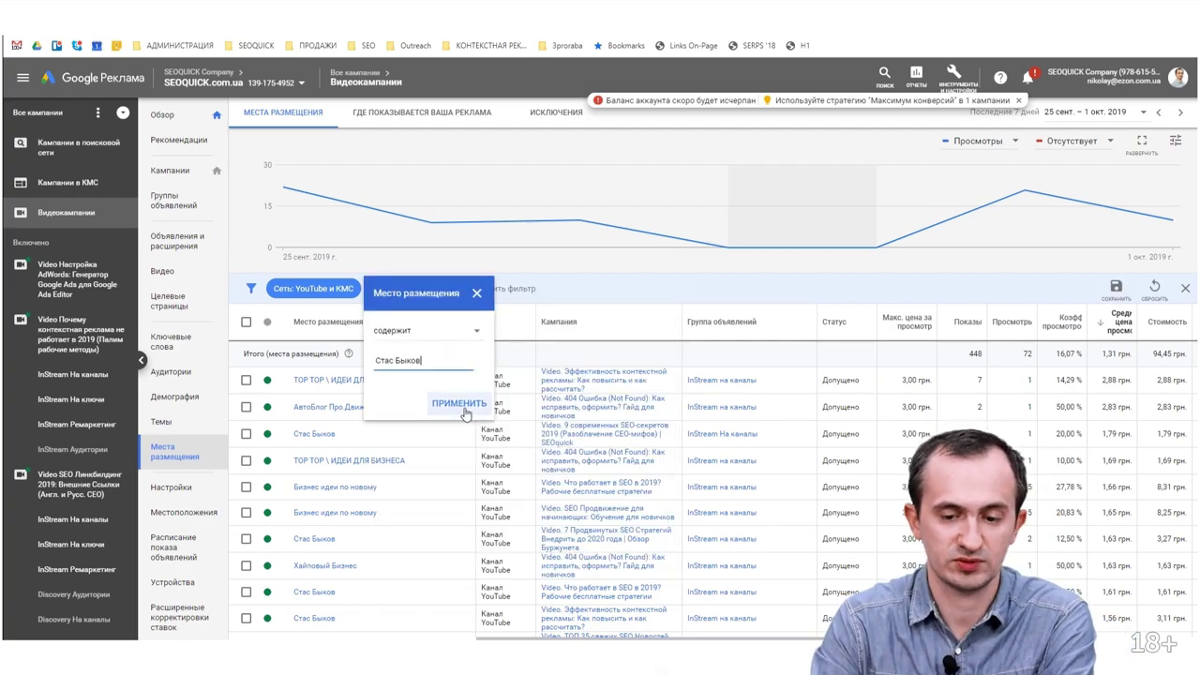
{"action": "left_click", "coordinate": [459, 404]}
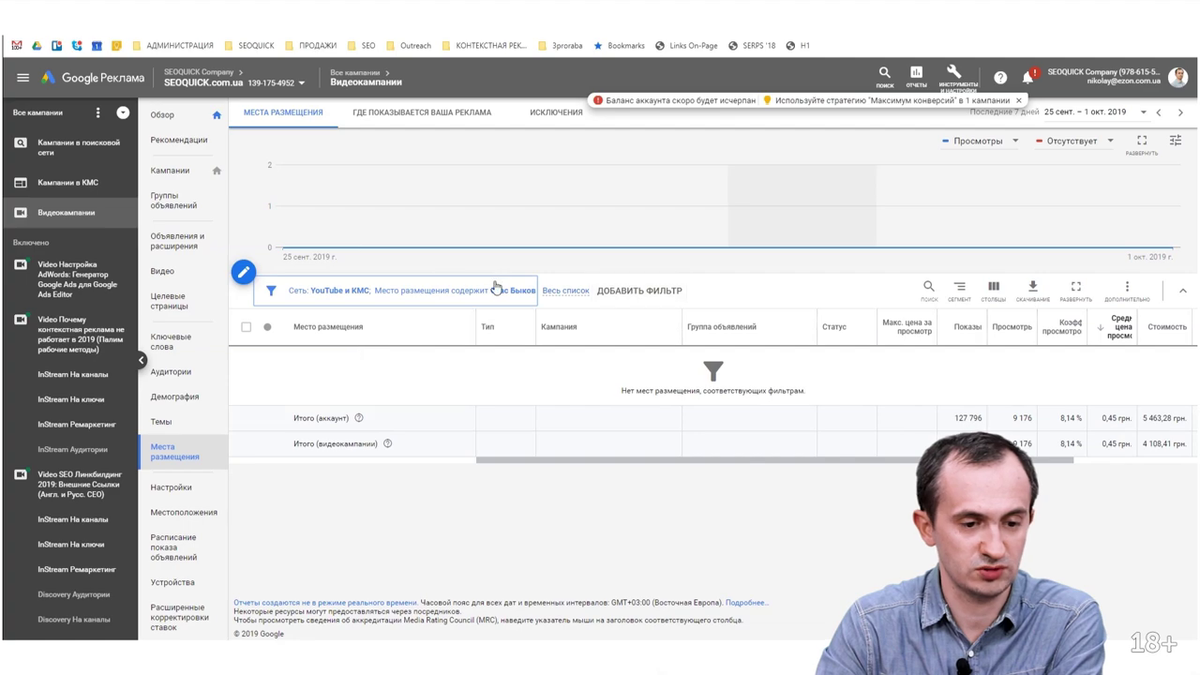
Check the match conditions of the placement name filter and remove that filter
{"action": "left_click", "coordinate": [414, 291]}
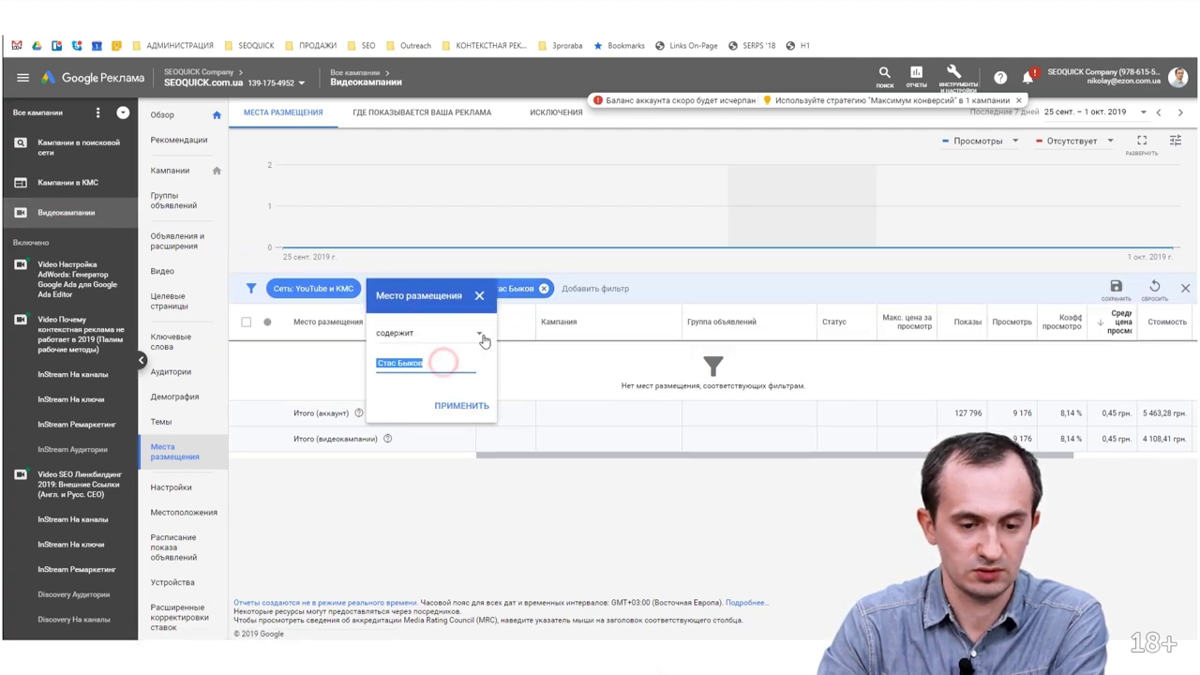
{"action": "left_click", "coordinate": [477, 335]}
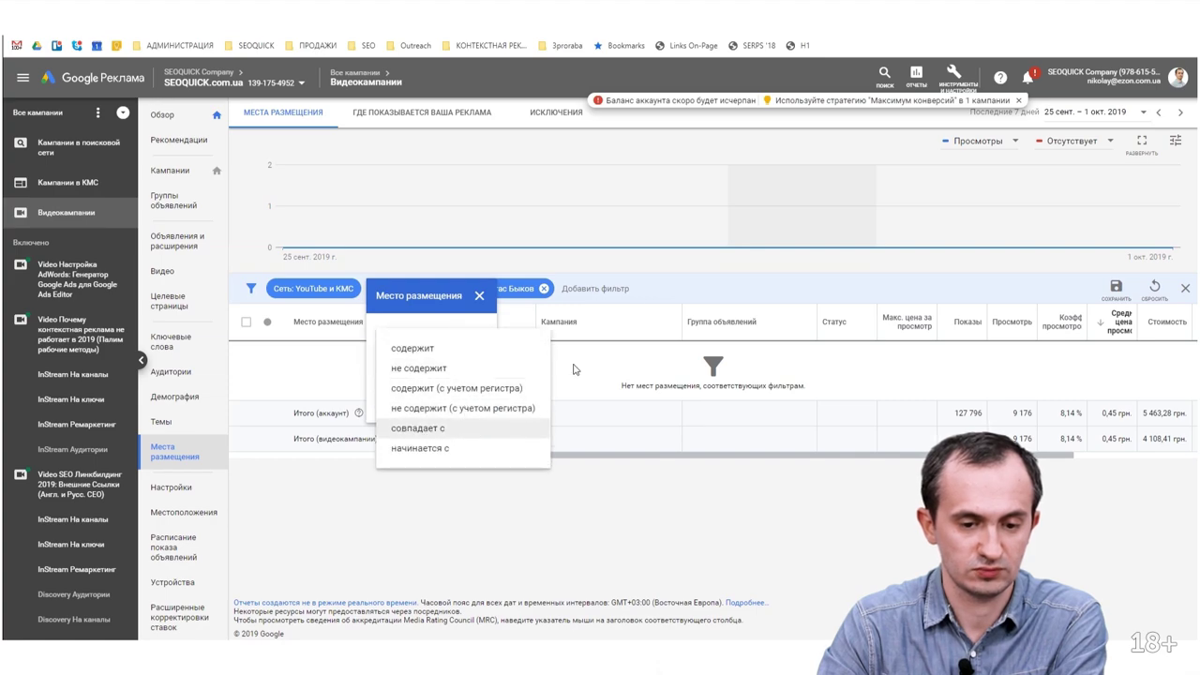
{"action": "left_click", "coordinate": [479, 297]}
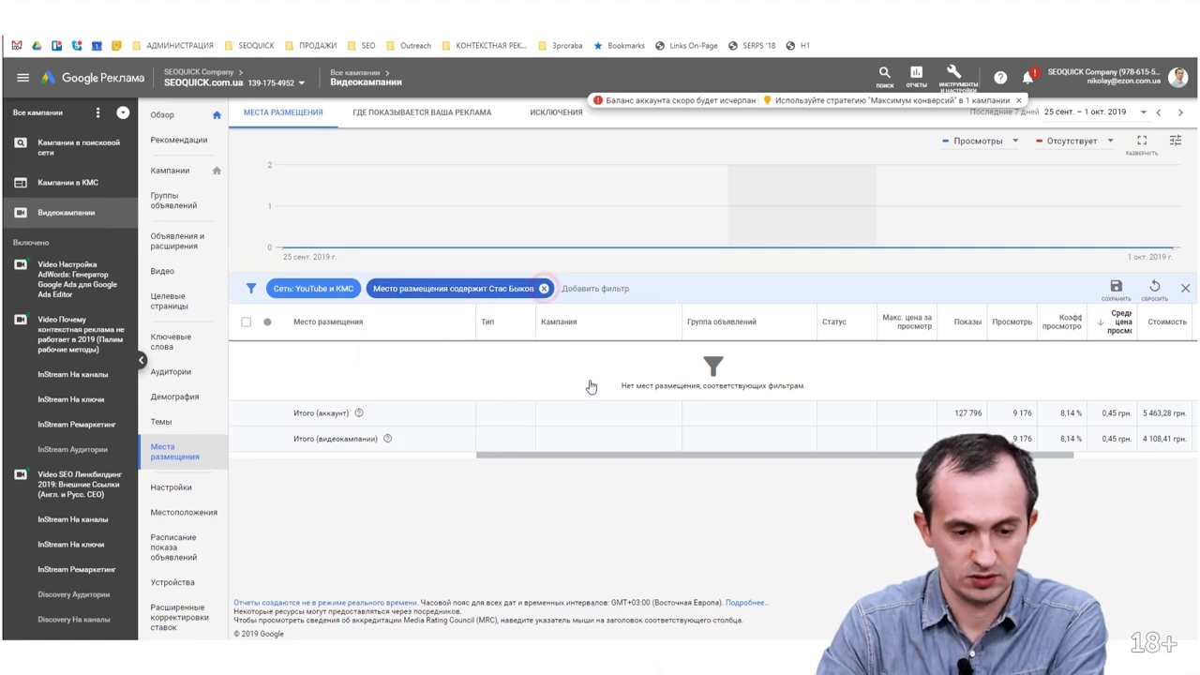
Open the YouTube channel of the third placement in the list, used by the "9 современных SEO-секретов 2019" campaign
{"action": "left_click", "coordinate": [324, 433]}
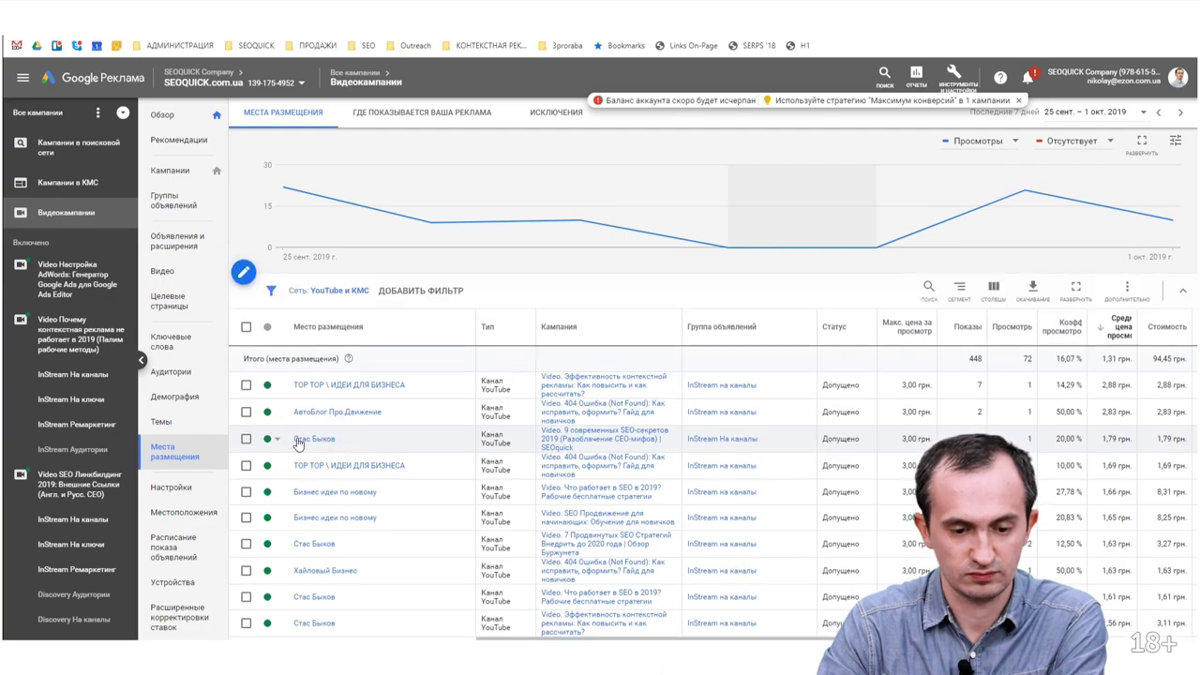
{"action": "left_click", "coordinate": [312, 438]}
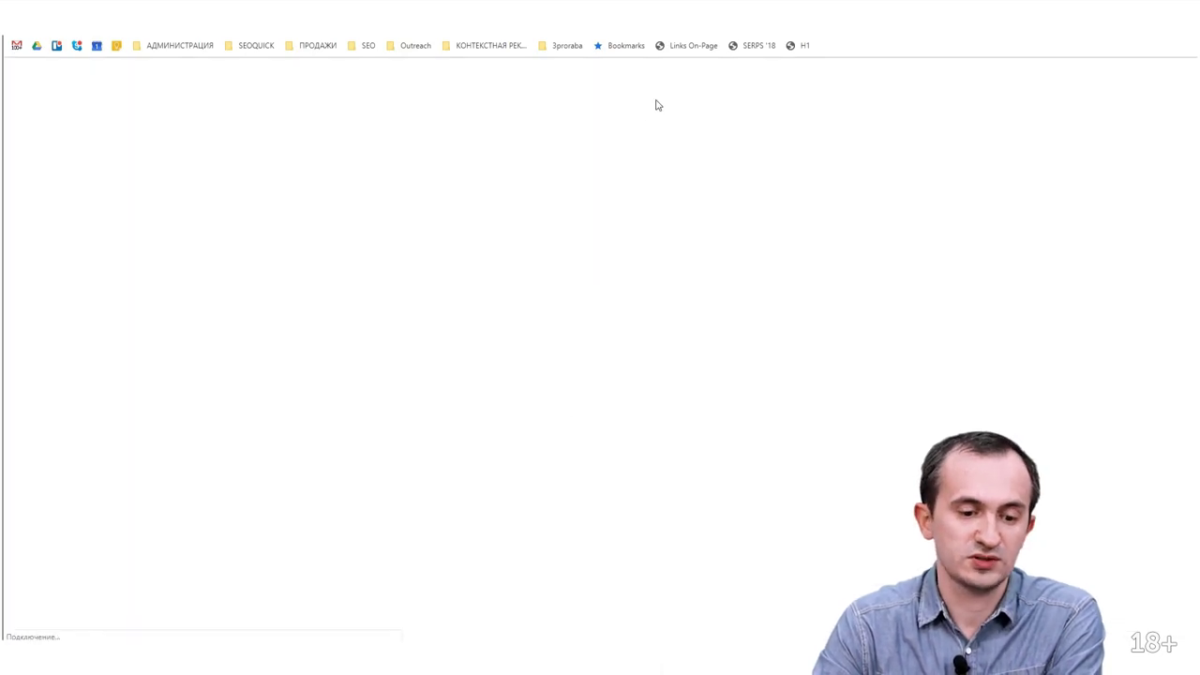
Sort the chosen placements by impressions, examine the first placement, and re-sort the list by conversion rate
{"action": "scroll", "coordinate": [569, 450], "scroll_direction": "down", "scroll_amount": 5}
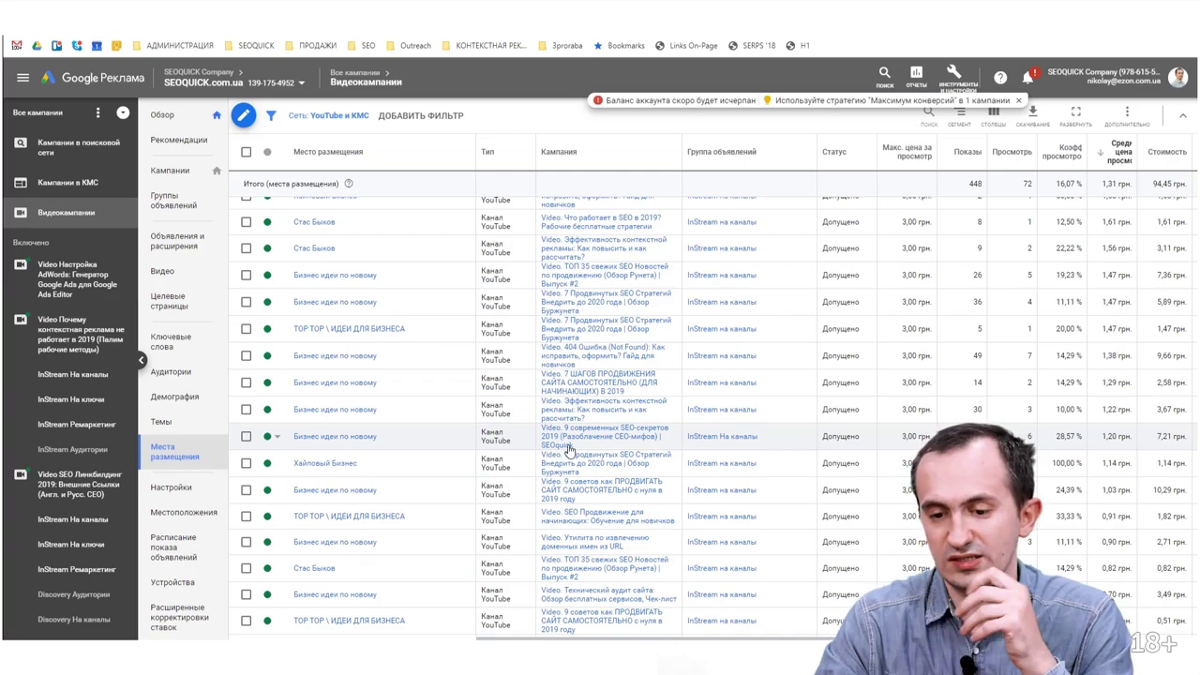
{"action": "left_click", "coordinate": [958, 153]}
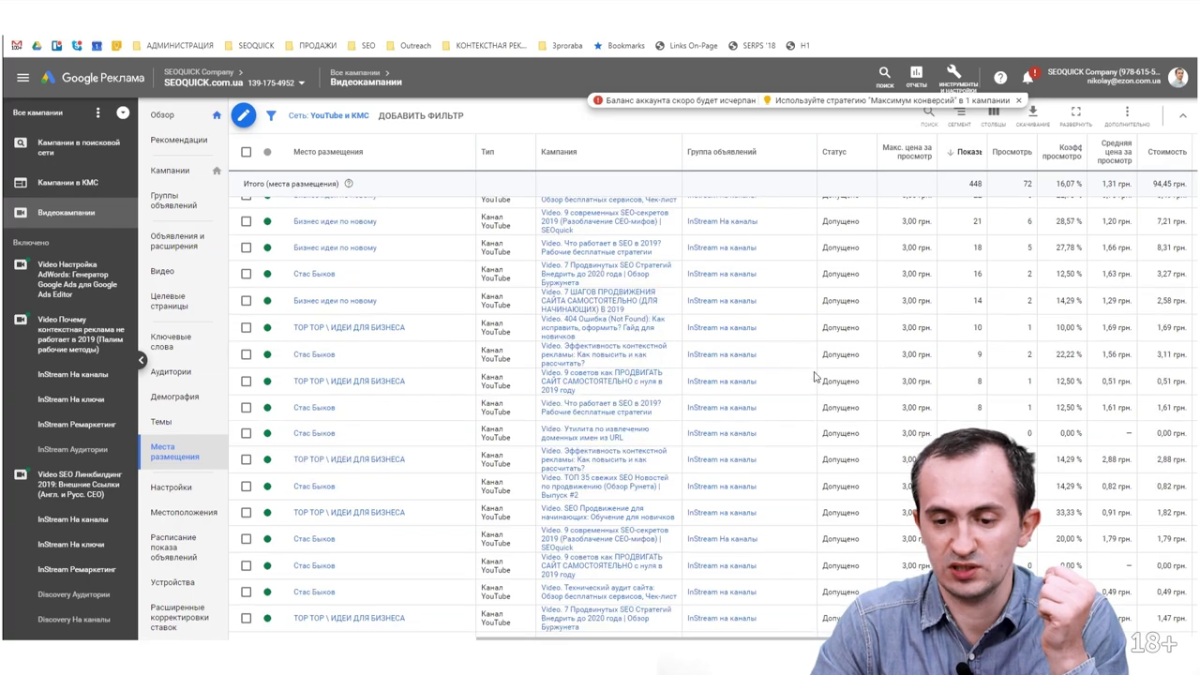
{"action": "scroll", "coordinate": [814, 375], "scroll_direction": "up", "scroll_amount": 1}
{"action": "scroll", "coordinate": [403, 464], "scroll_direction": "up", "scroll_amount": 1}
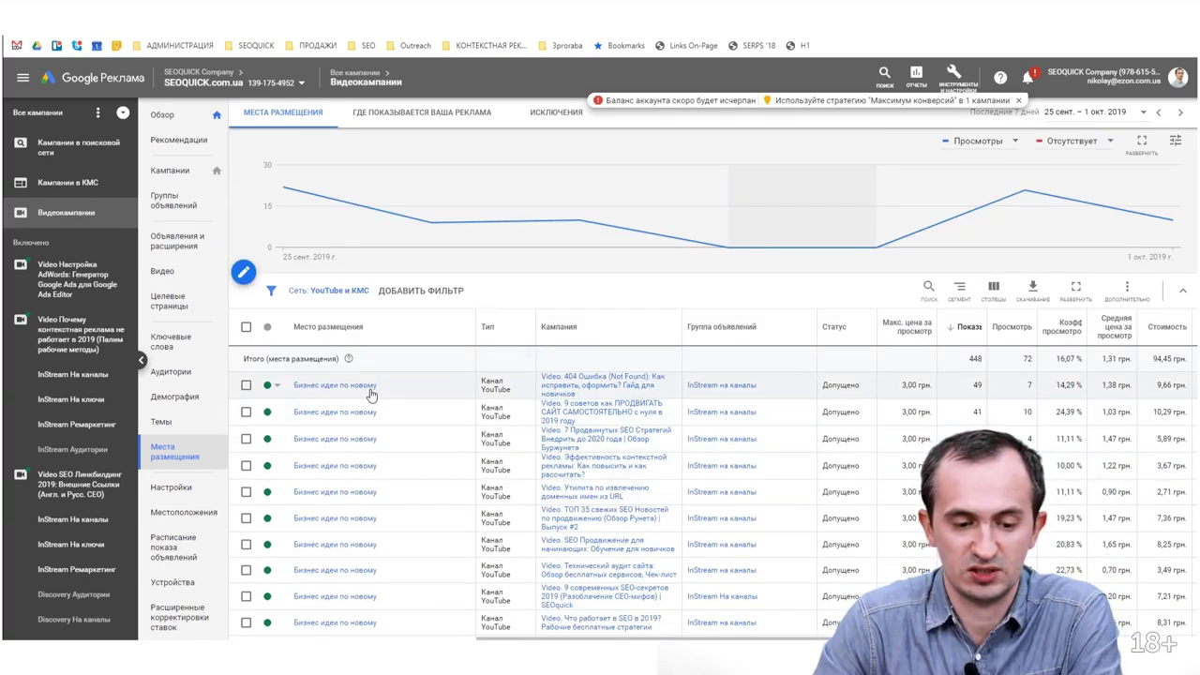
{"action": "left_click_drag", "start_coordinate": [392, 387], "coordinate": [290, 386]}
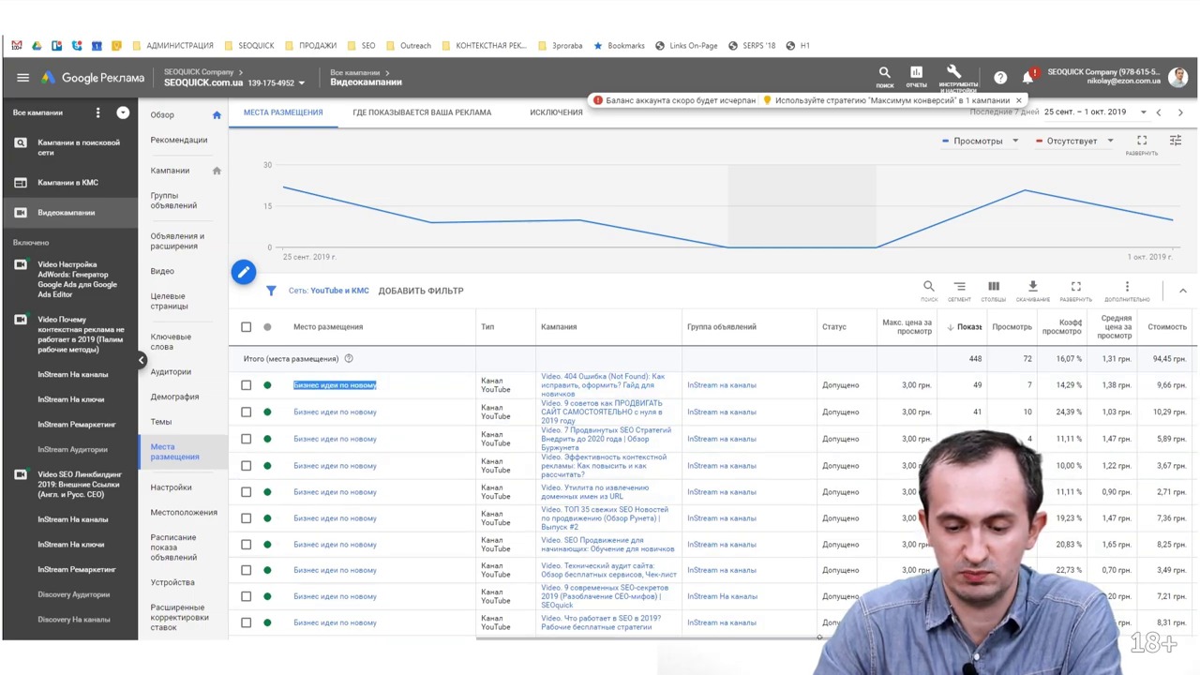
{"action": "scroll", "coordinate": [450, 488], "scroll_direction": "right", "scroll_amount": 3}
{"action": "left_click", "coordinate": [1075, 327]}
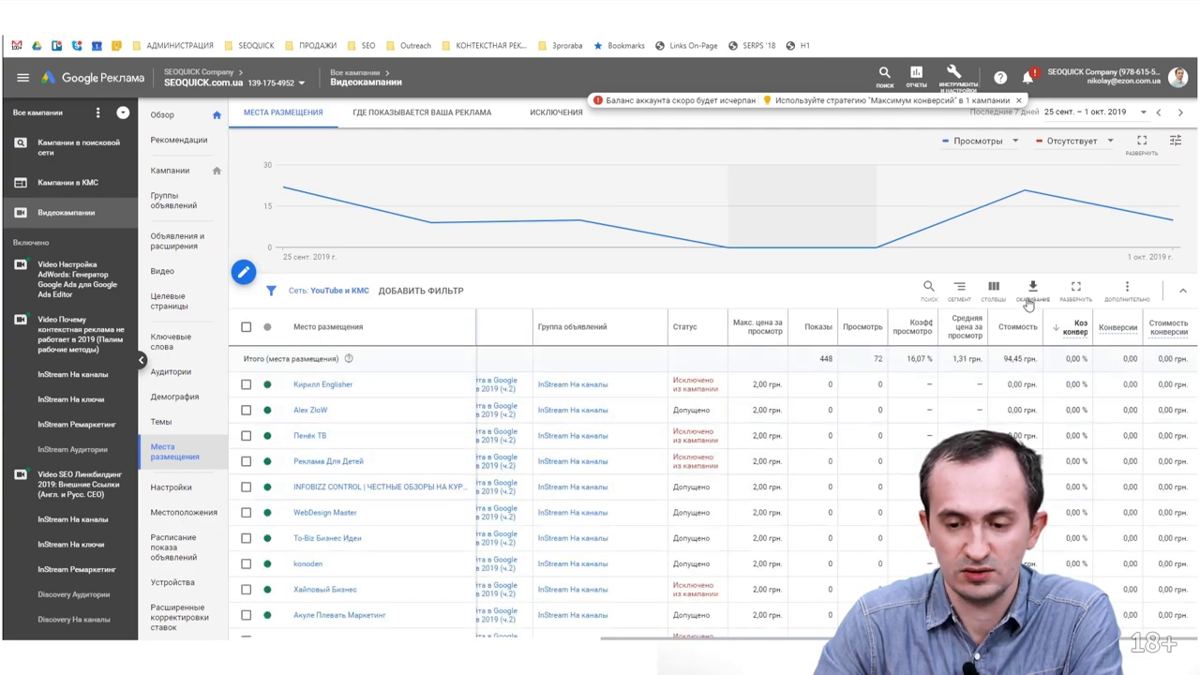
Edit the placement table's columns and add "Процент просмотра видео: 25%, 50%, 75%, 100%" from the performance metrics
{"action": "left_click", "coordinate": [994, 293]}
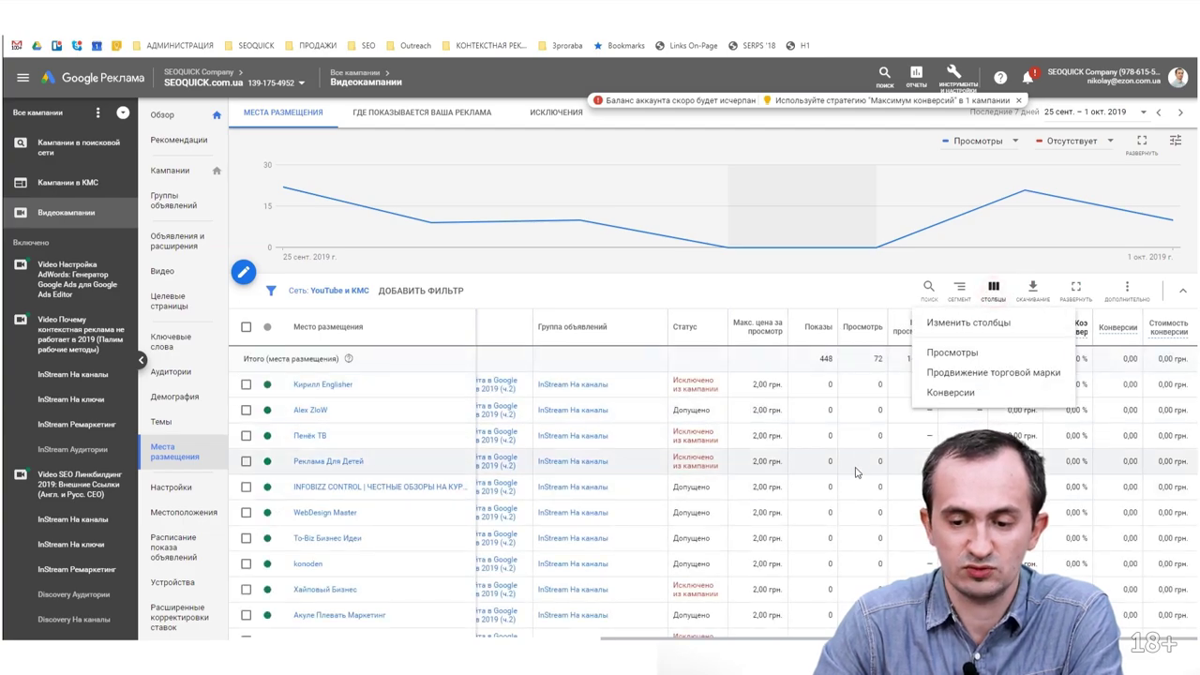
{"action": "left_click", "coordinate": [956, 328]}
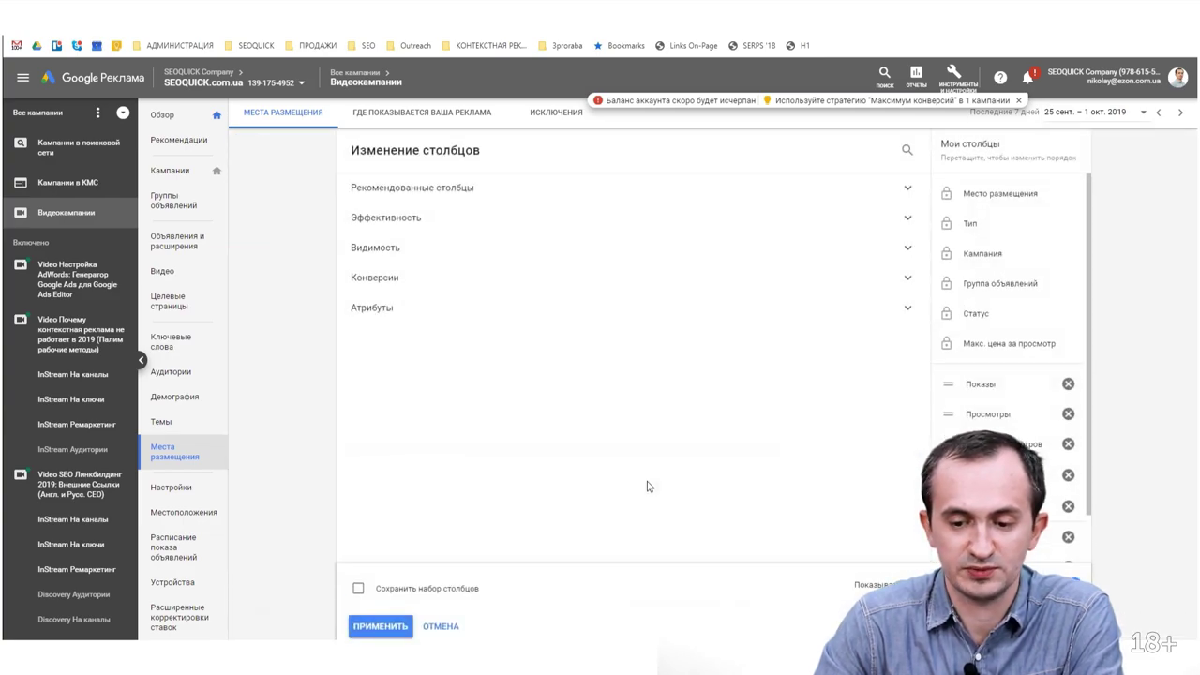
{"action": "left_click", "coordinate": [429, 199]}
{"action": "left_click", "coordinate": [396, 270]}
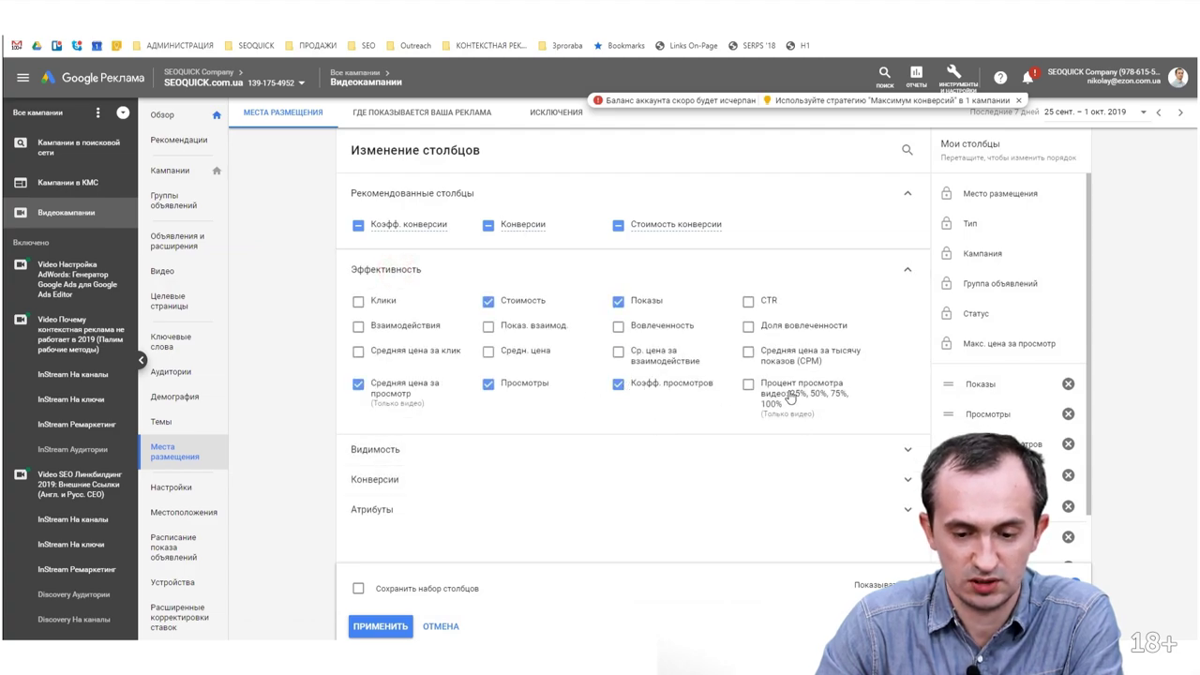
{"action": "left_click", "coordinate": [749, 388]}
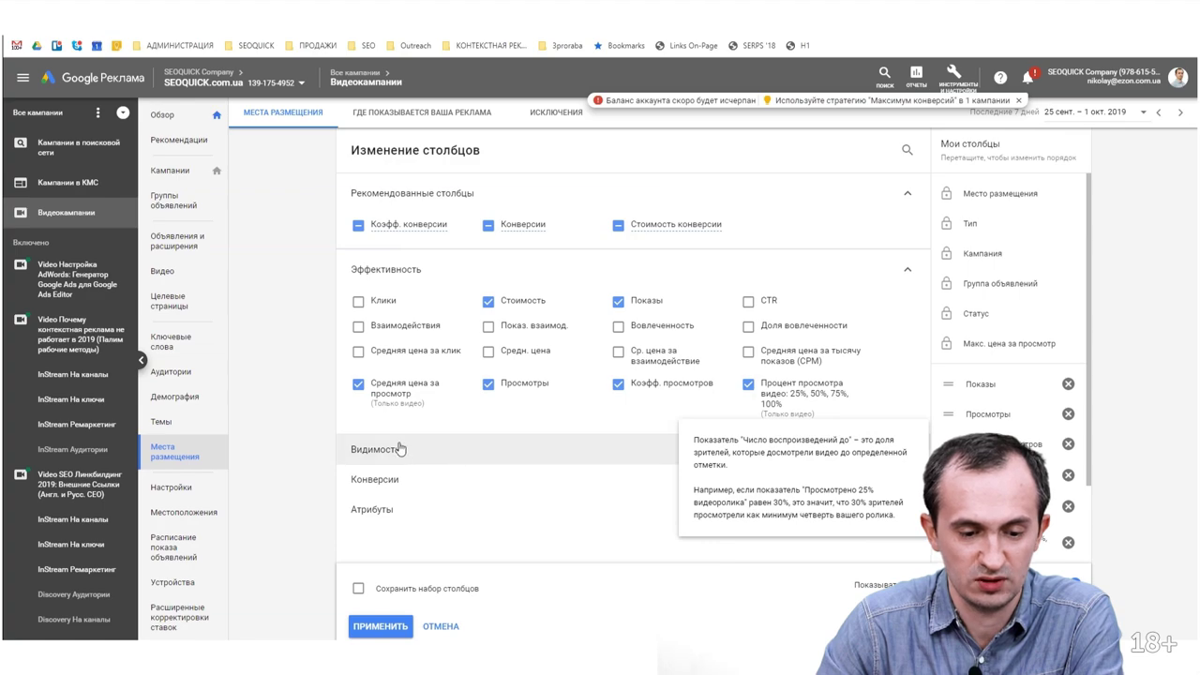
Examine the available conversion, visibility and attribute columns, briefly trying the "Вовлеченность" and "Доля вовлеченности" metrics
{"action": "left_click", "coordinate": [415, 482]}
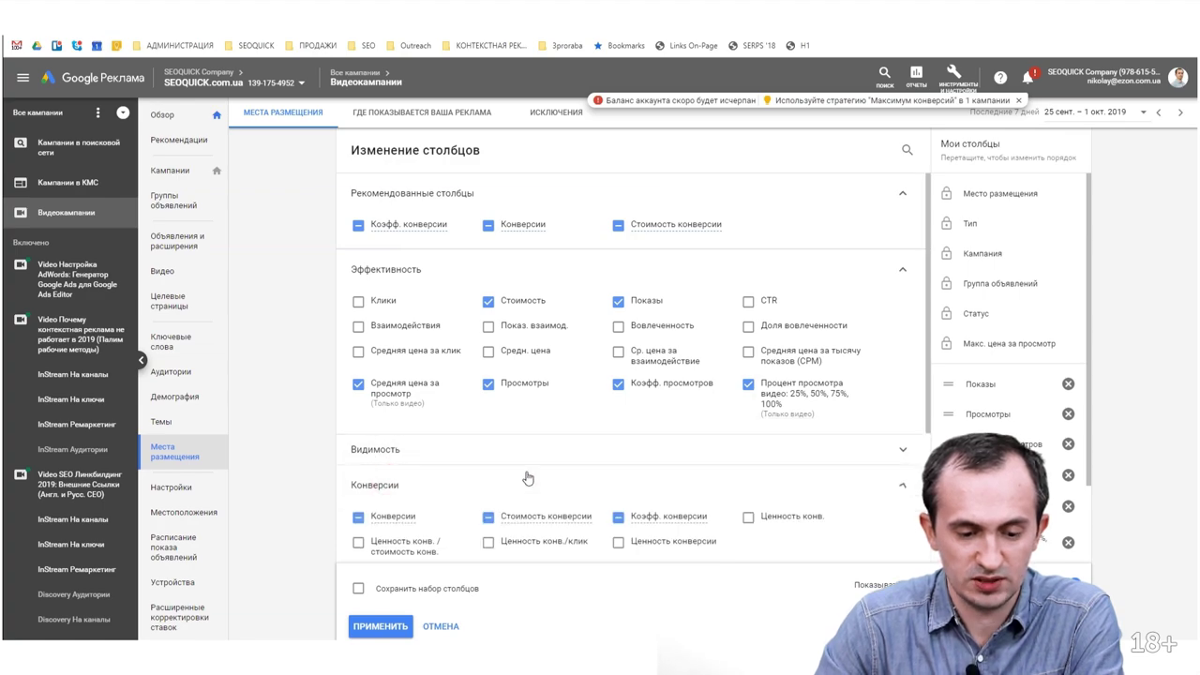
{"action": "scroll", "coordinate": [443, 487], "scroll_direction": "down", "scroll_amount": 2}
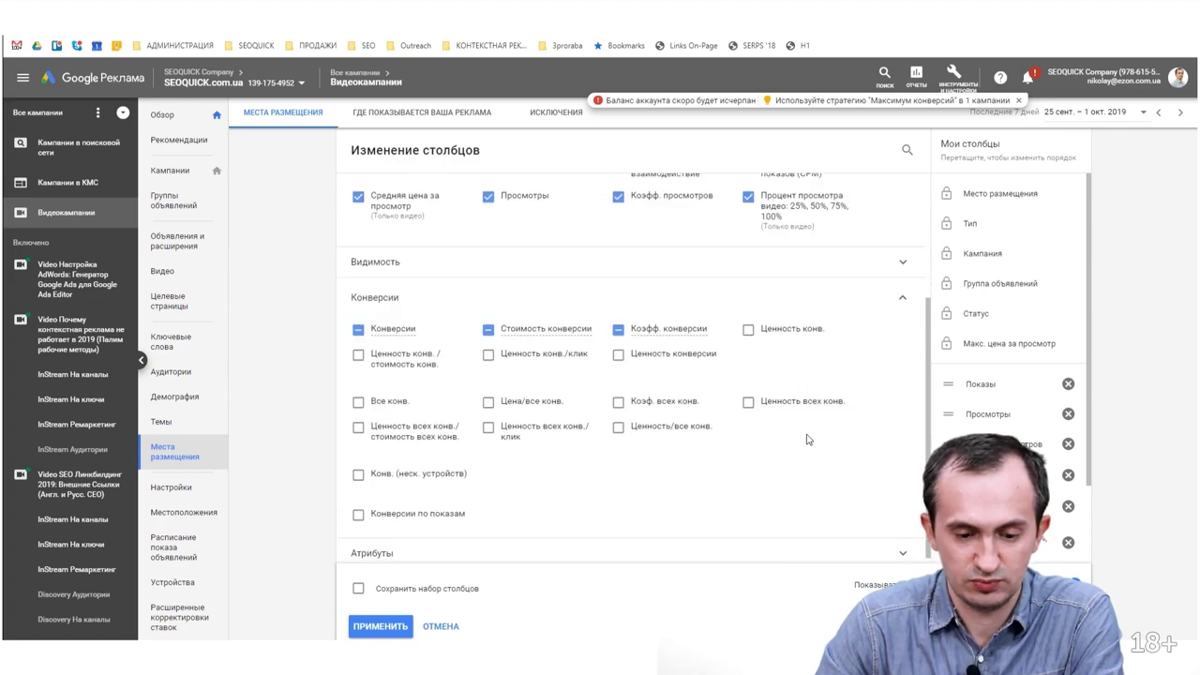
{"action": "scroll", "coordinate": [670, 488], "scroll_direction": "up", "scroll_amount": 1}
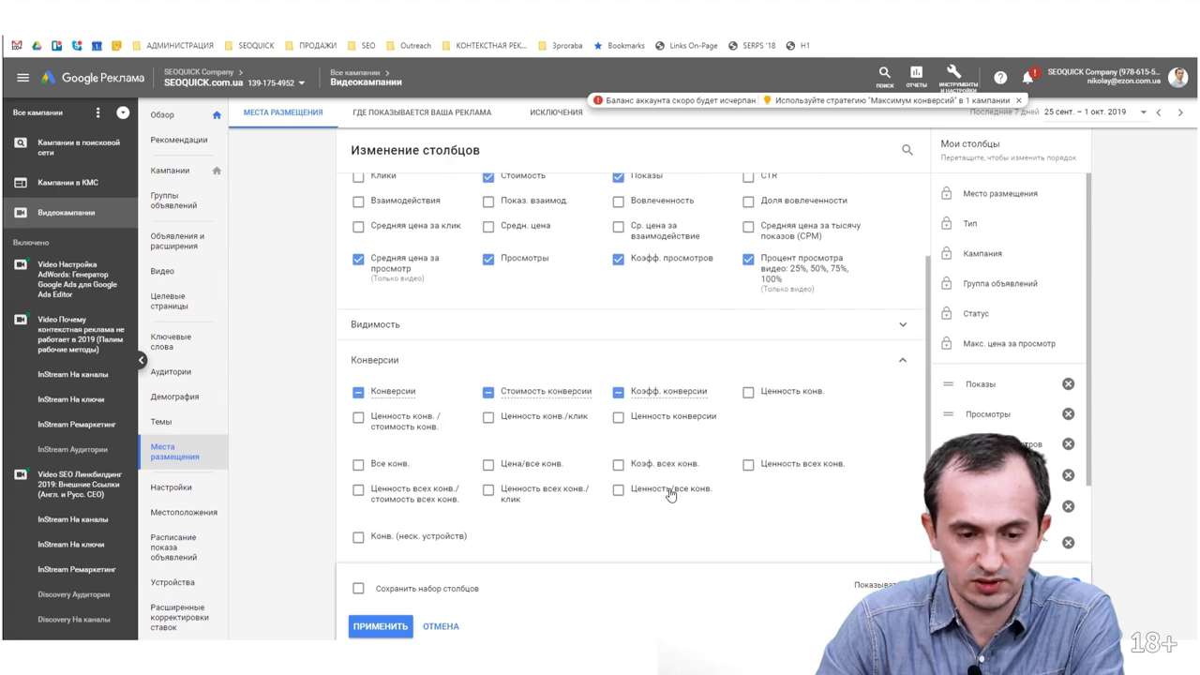
{"action": "scroll", "coordinate": [671, 494], "scroll_direction": "up", "scroll_amount": 2}
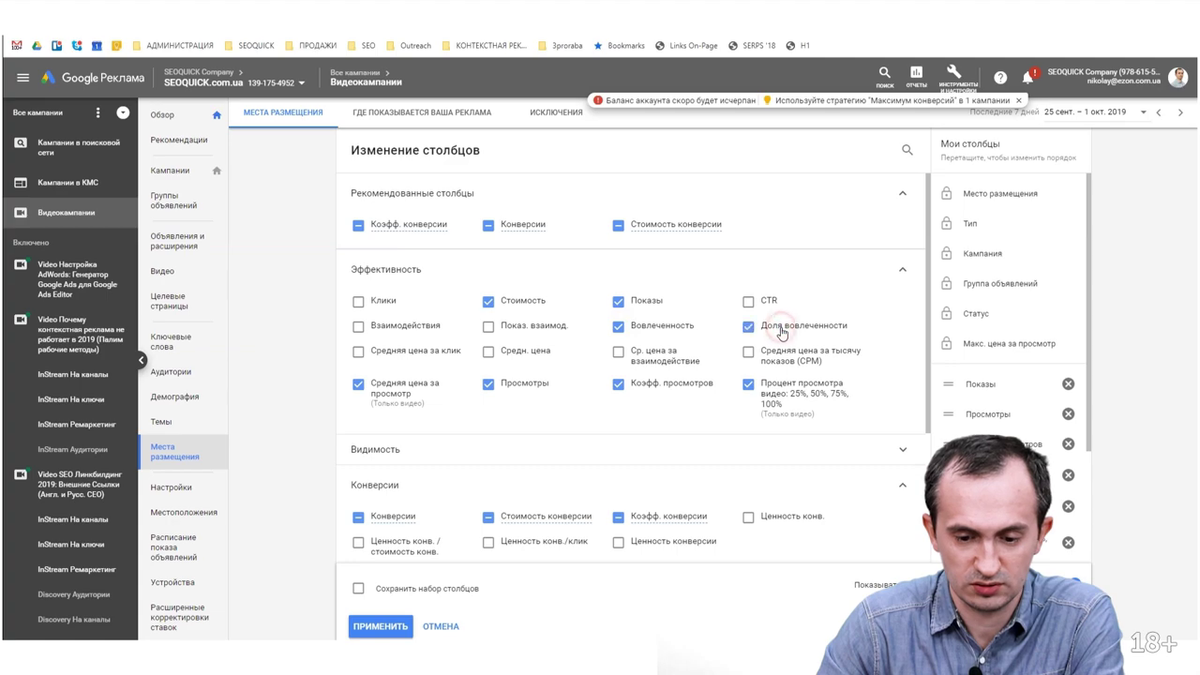
{"action": "left_click", "coordinate": [642, 327]}
{"action": "scroll", "coordinate": [495, 408], "scroll_direction": "down", "scroll_amount": 1}
{"action": "left_click", "coordinate": [450, 394]}
{"action": "scroll", "coordinate": [489, 455], "scroll_direction": "down", "scroll_amount": 3}
{"action": "scroll", "coordinate": [429, 549], "scroll_direction": "down", "scroll_amount": 3}
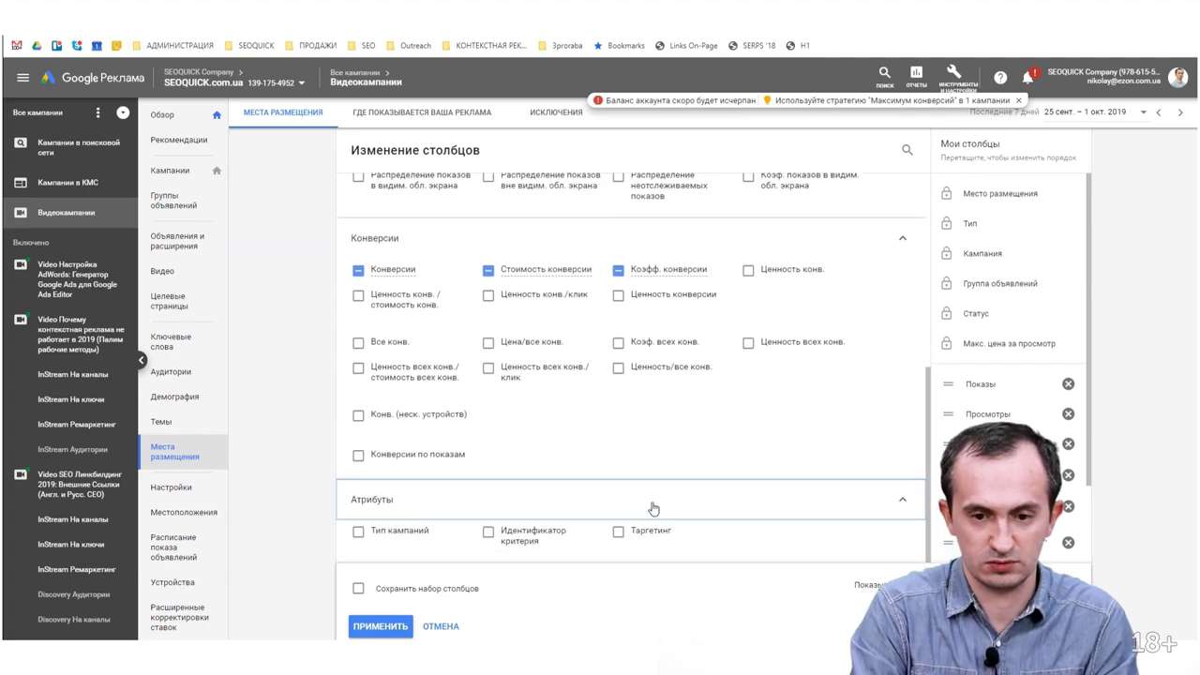
Search the column settings page for "подпис" to look for a subscriber metric
{"action": "key", "text": "ctrl+f"}
{"action": "type", "text": "подписч"}
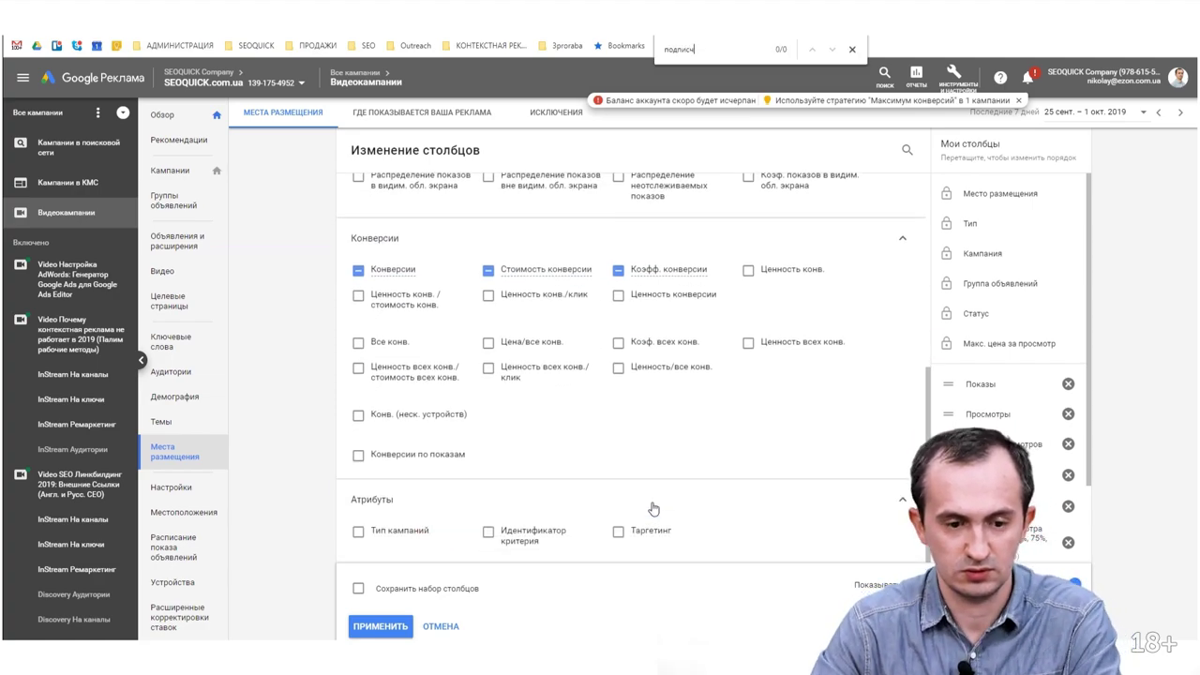
{"action": "scroll", "coordinate": [682, 399], "scroll_direction": "up", "scroll_amount": 10}
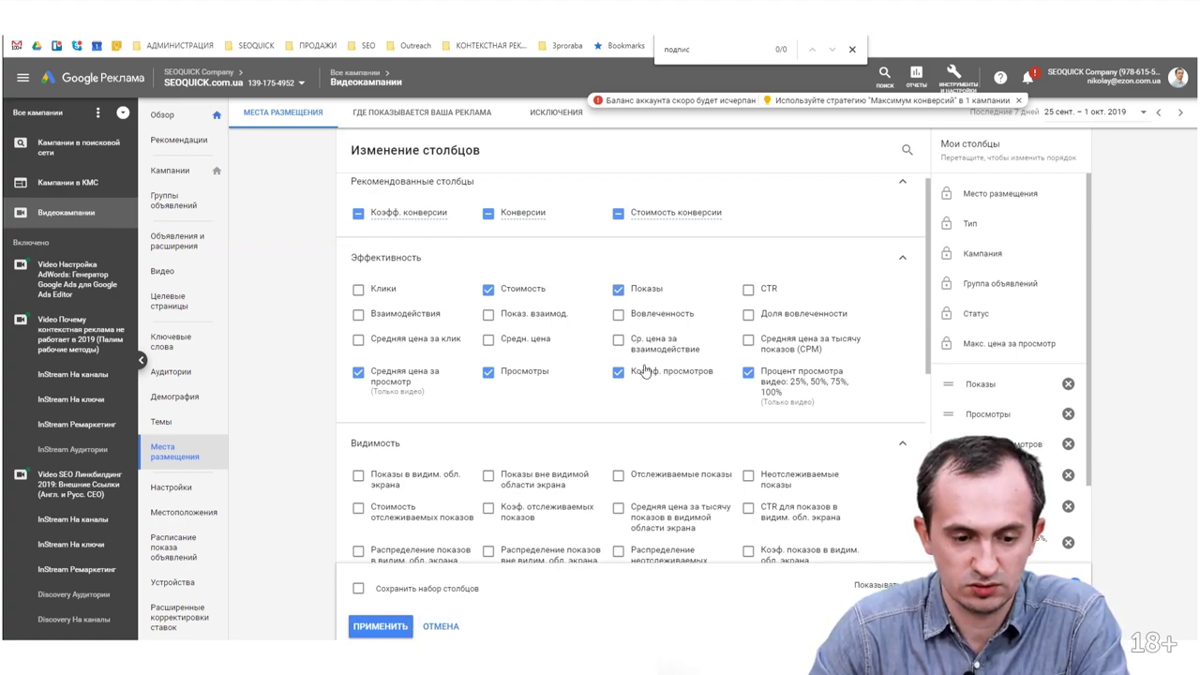
Add the "Вовлеченность" column, apply the column set, and bring the added columns into view
{"action": "left_click", "coordinate": [676, 319]}
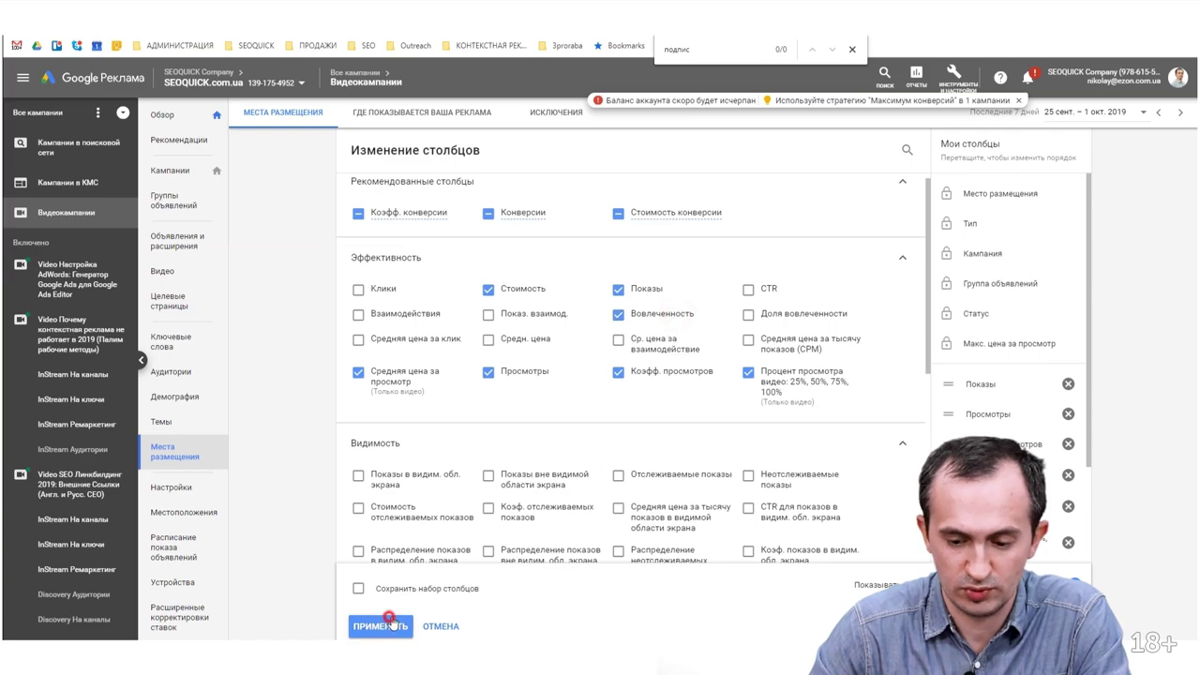
{"action": "left_click", "coordinate": [380, 625]}
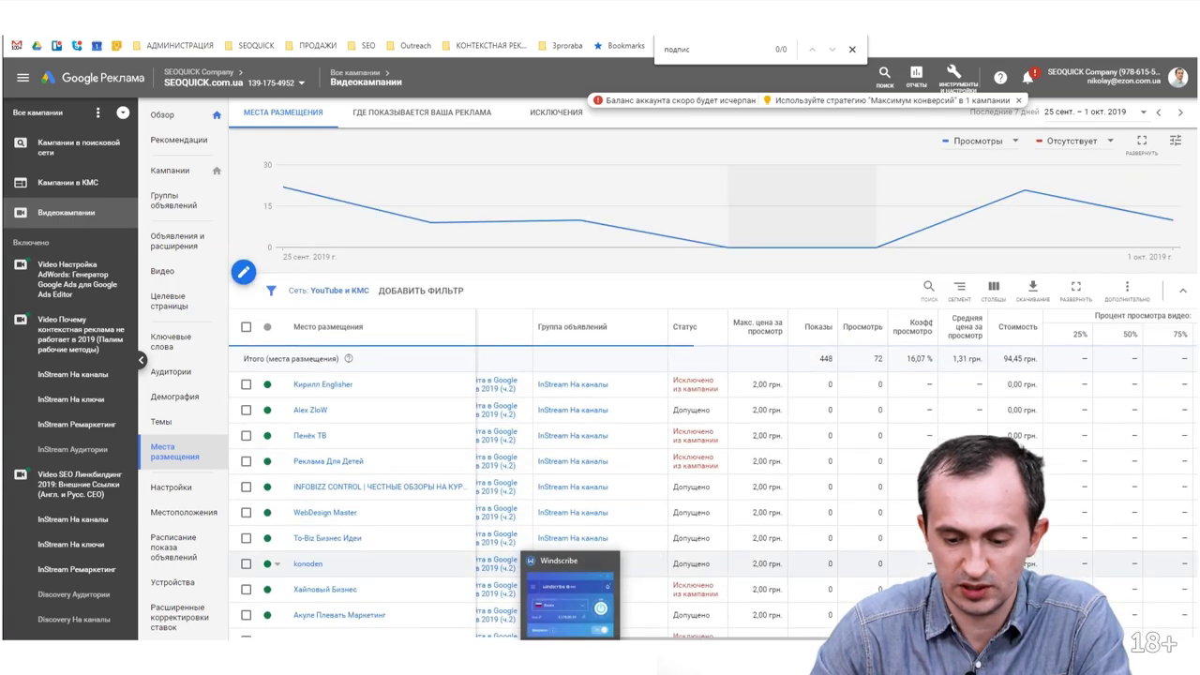
{"action": "scroll", "coordinate": [992, 335], "scroll_direction": "right", "scroll_amount": 4}
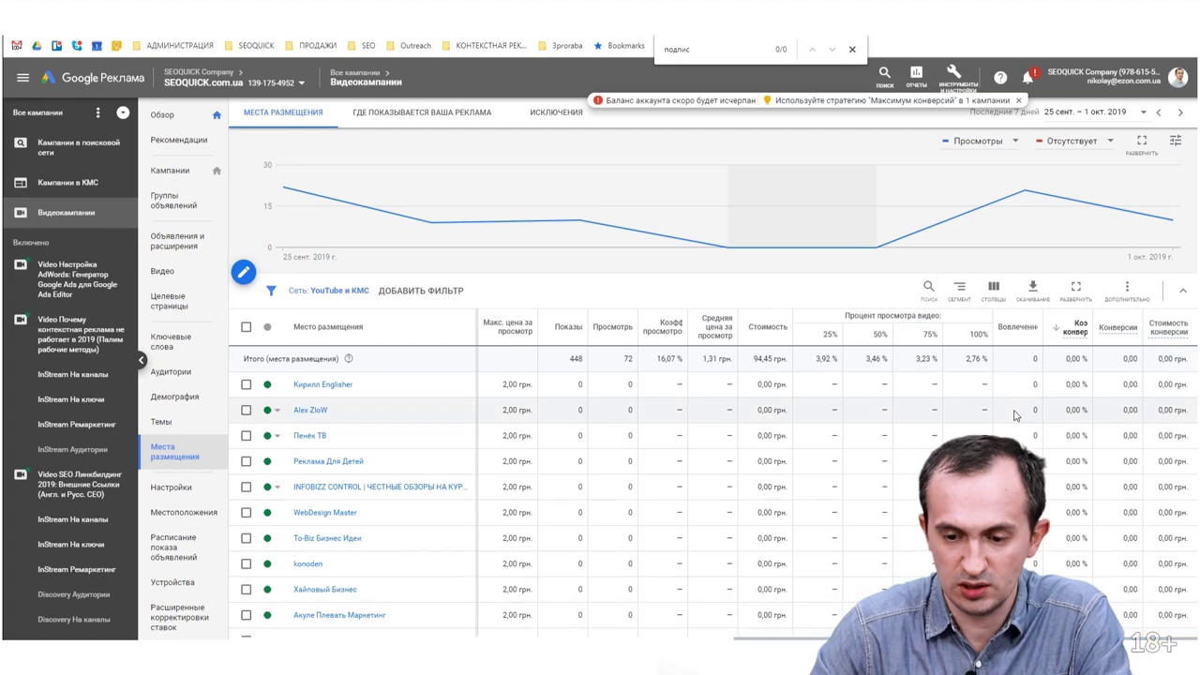
Sort the placements by the 25% video played share and check which campaigns the leading rows belong to
{"action": "left_click", "coordinate": [818, 337]}
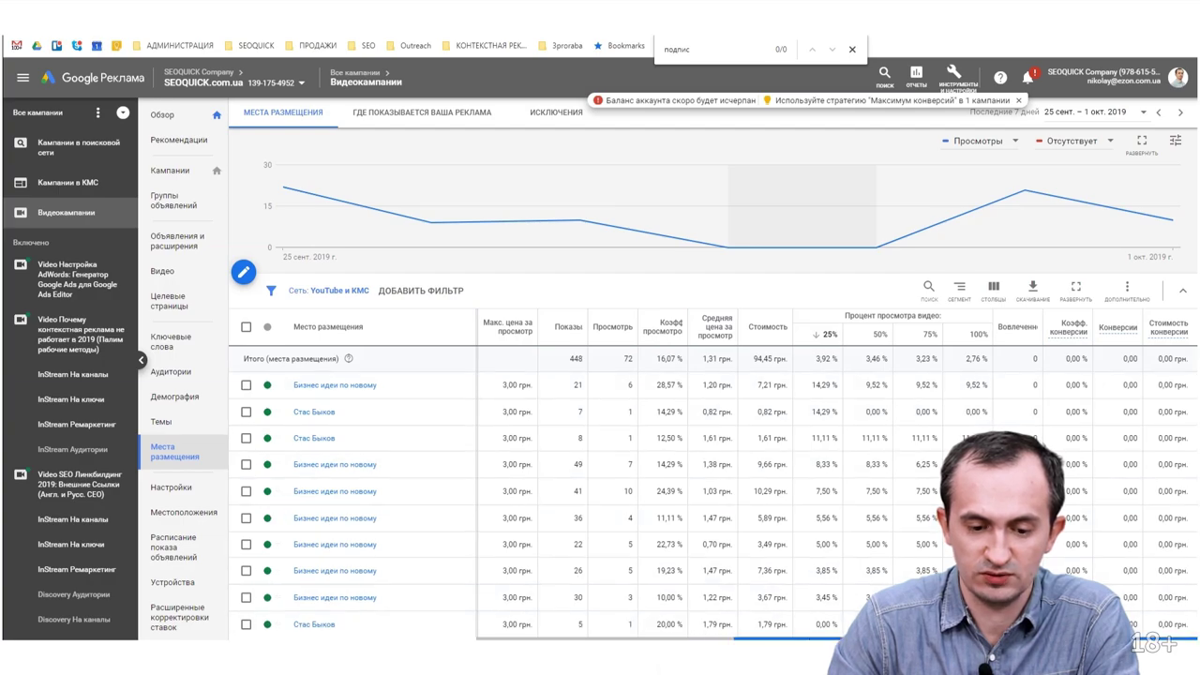
{"action": "scroll", "coordinate": [494, 622], "scroll_direction": "left", "scroll_amount": 4}
{"action": "scroll", "coordinate": [494, 622], "scroll_direction": "left", "scroll_amount": 1}
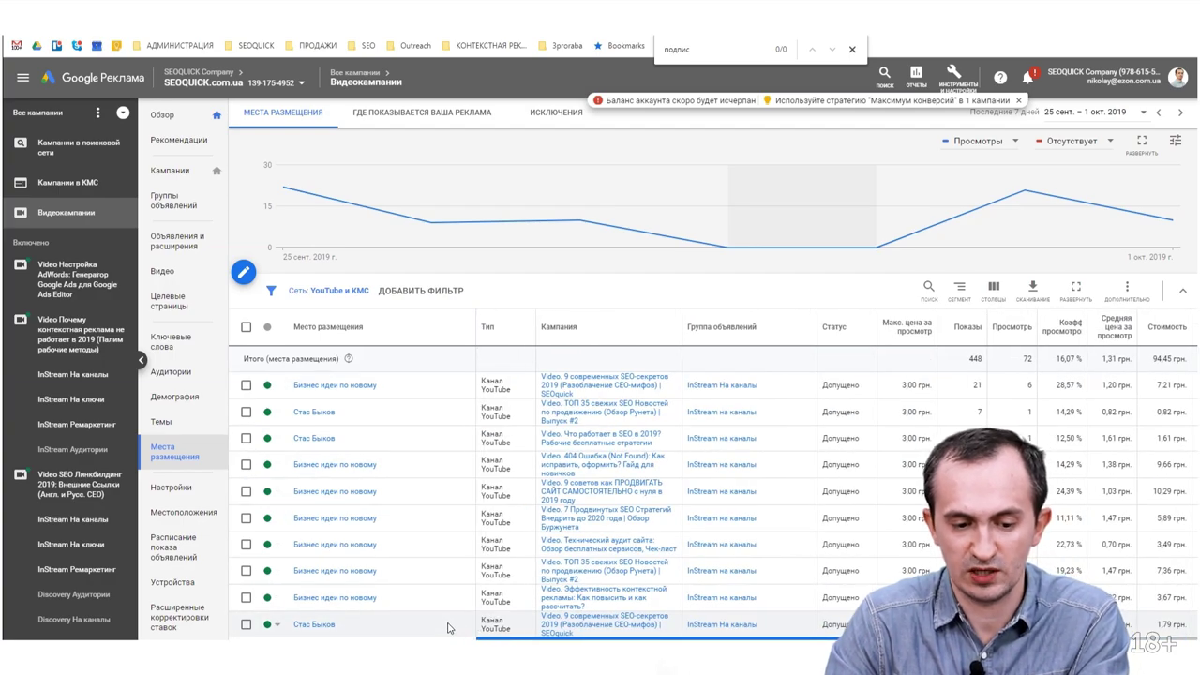
{"action": "scroll", "coordinate": [563, 624], "scroll_direction": "right", "scroll_amount": 5}
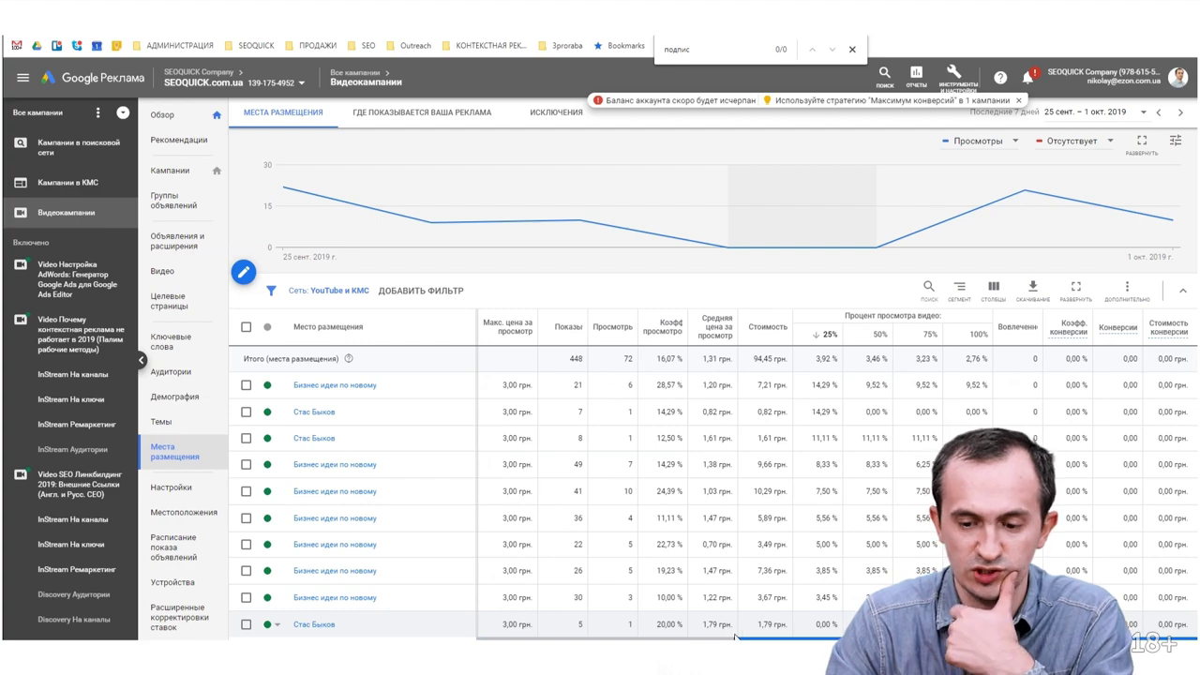
Sort the placements by the 100% video played share and review the campaigns of the leading placements
{"action": "left_click", "coordinate": [970, 340]}
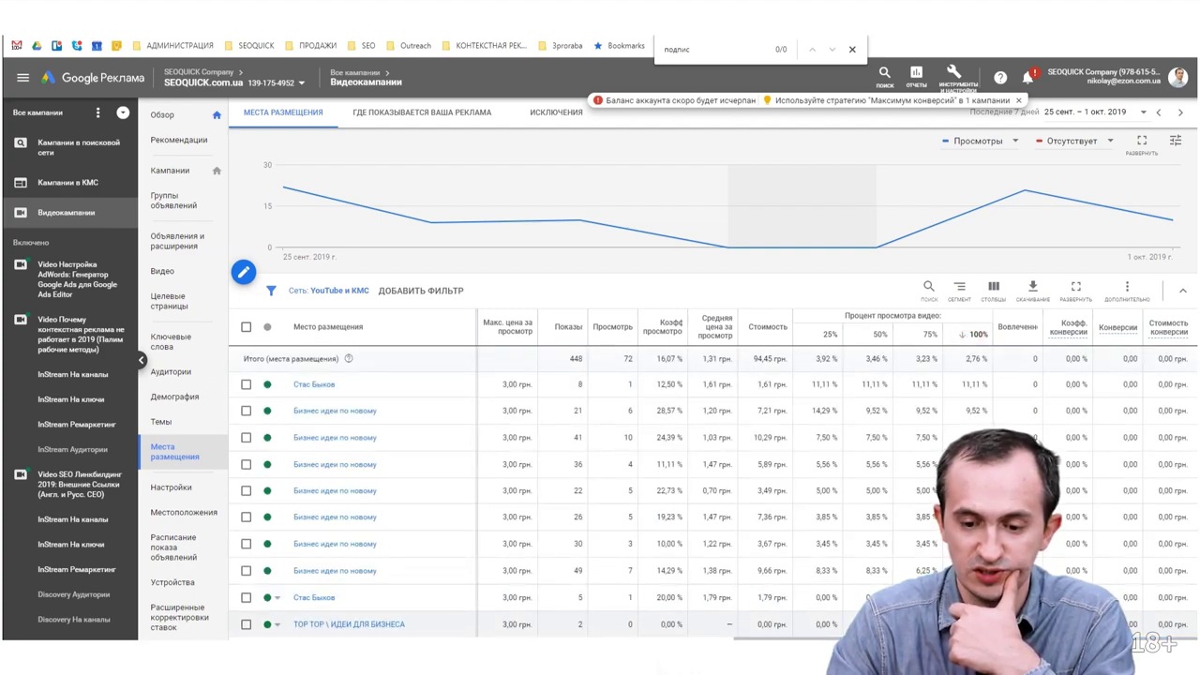
{"action": "scroll", "coordinate": [635, 622], "scroll_direction": "left", "scroll_amount": 10}
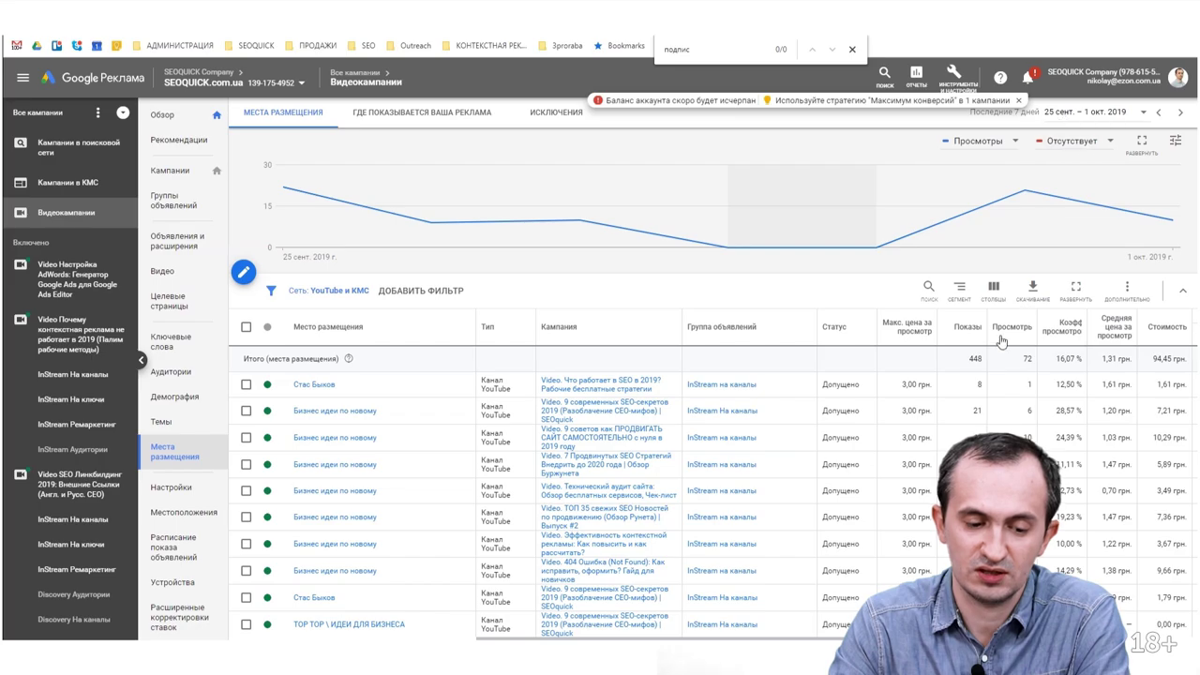
{"action": "scroll", "coordinate": [1001, 342], "scroll_direction": "down", "scroll_amount": 10}
{"action": "scroll", "coordinate": [960, 426], "scroll_direction": "up", "scroll_amount": 10}
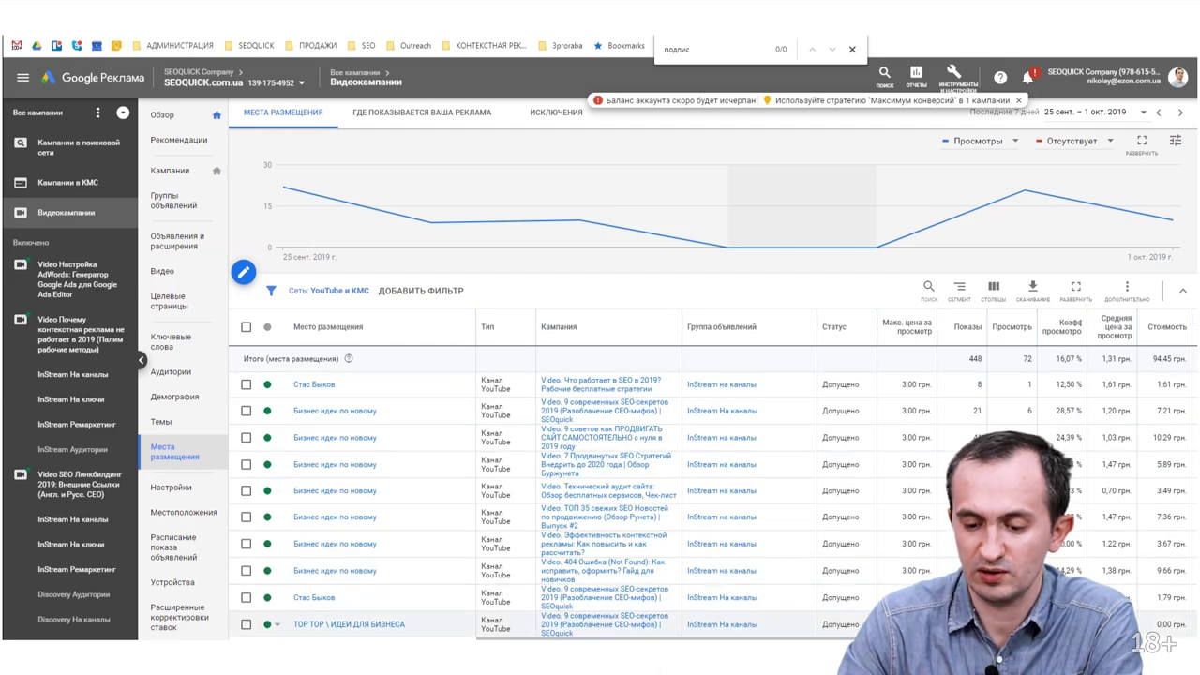
Compare the placements' average cost per view with their video played percentages, and check the campaigns of those further down
{"action": "left_click_drag", "start_coordinate": [926, 625], "coordinate": [1138, 645]}
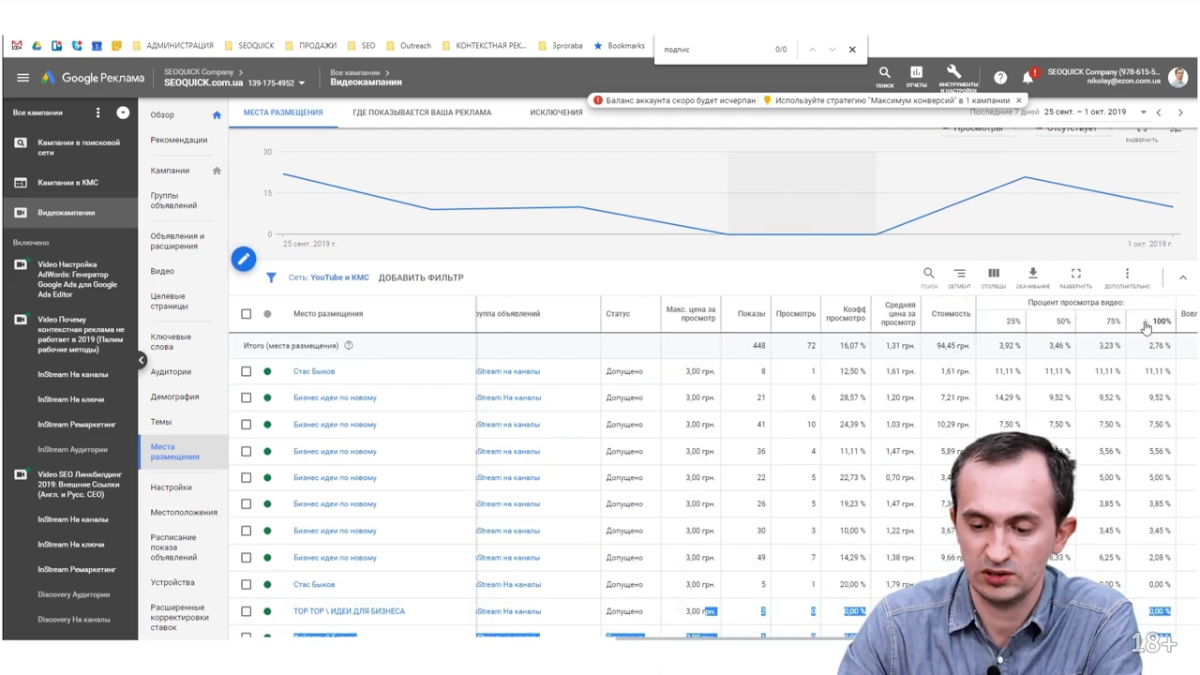
{"action": "scroll", "coordinate": [712, 469], "scroll_direction": "right", "scroll_amount": 3}
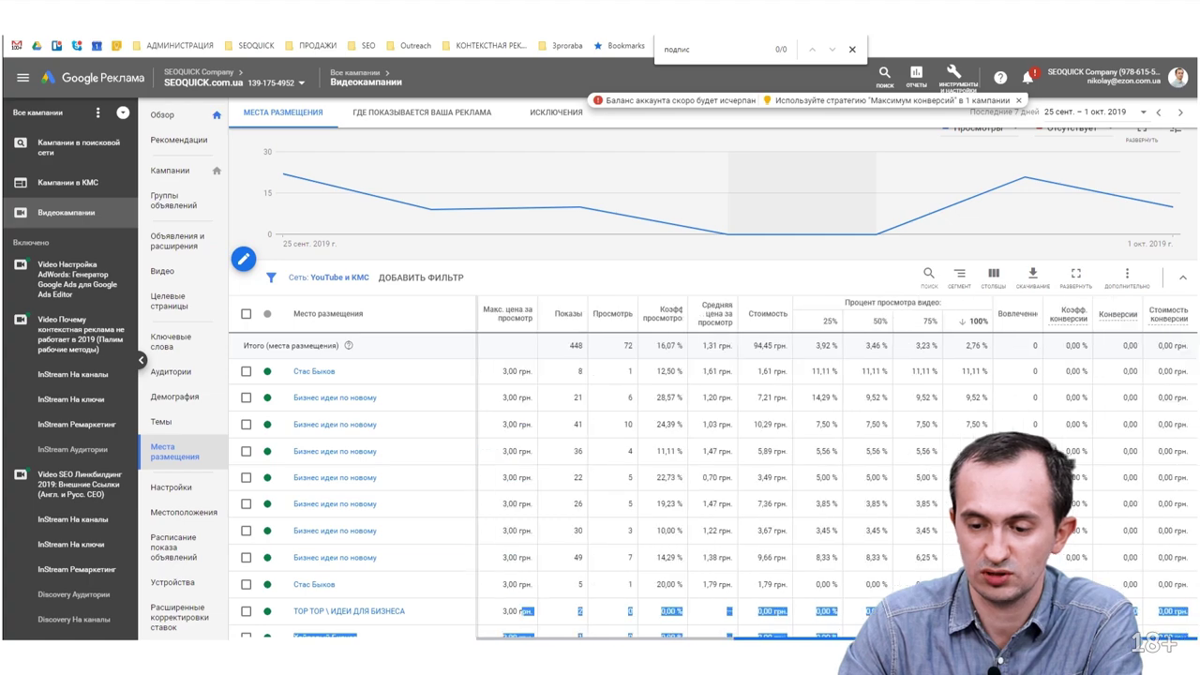
{"action": "scroll", "coordinate": [713, 469], "scroll_direction": "left", "scroll_amount": 3}
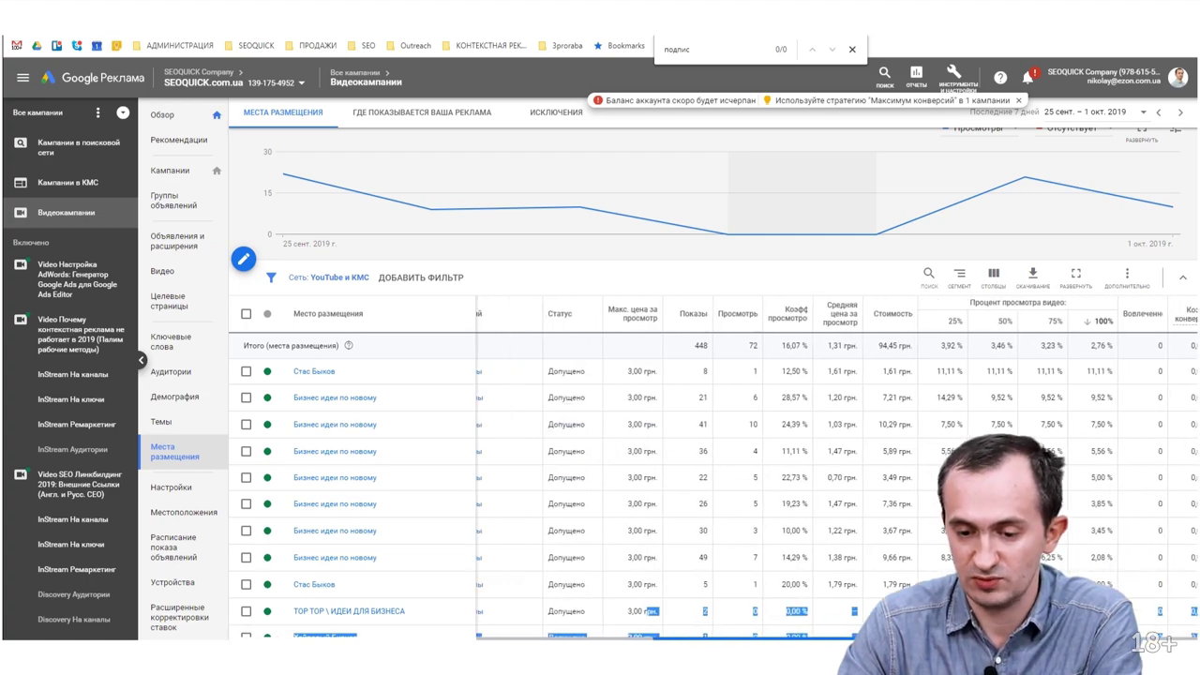
{"action": "scroll", "coordinate": [888, 379], "scroll_direction": "left", "scroll_amount": 1}
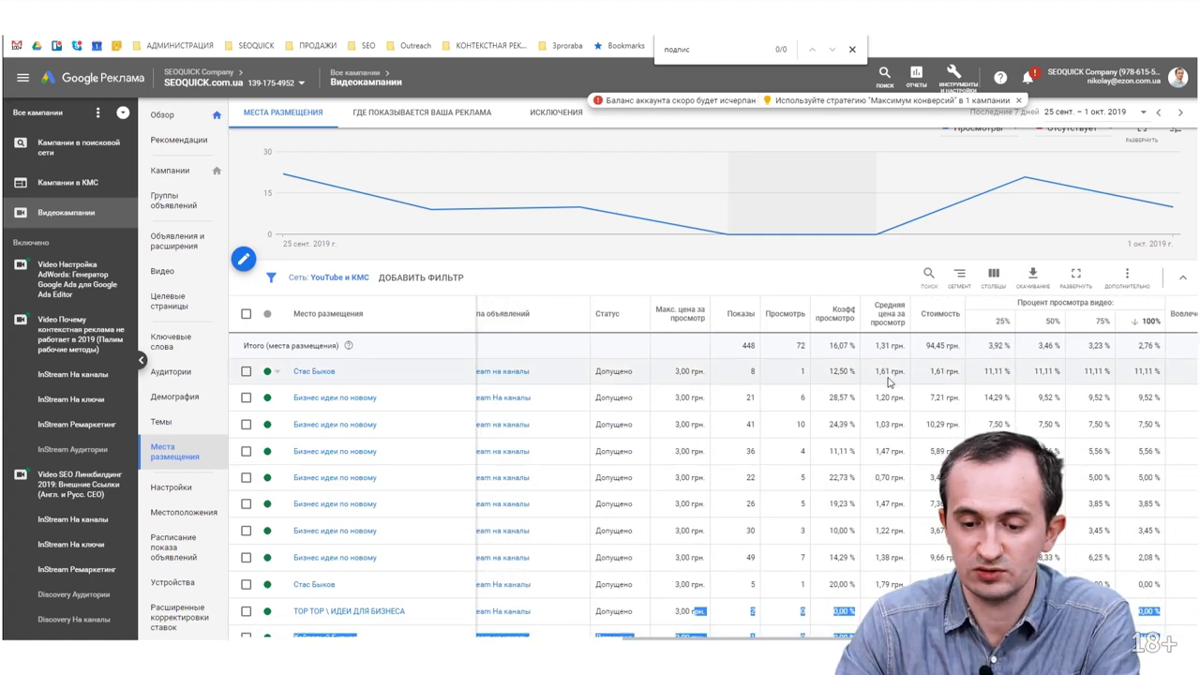
{"action": "left_click_drag", "start_coordinate": [905, 372], "coordinate": [875, 372]}
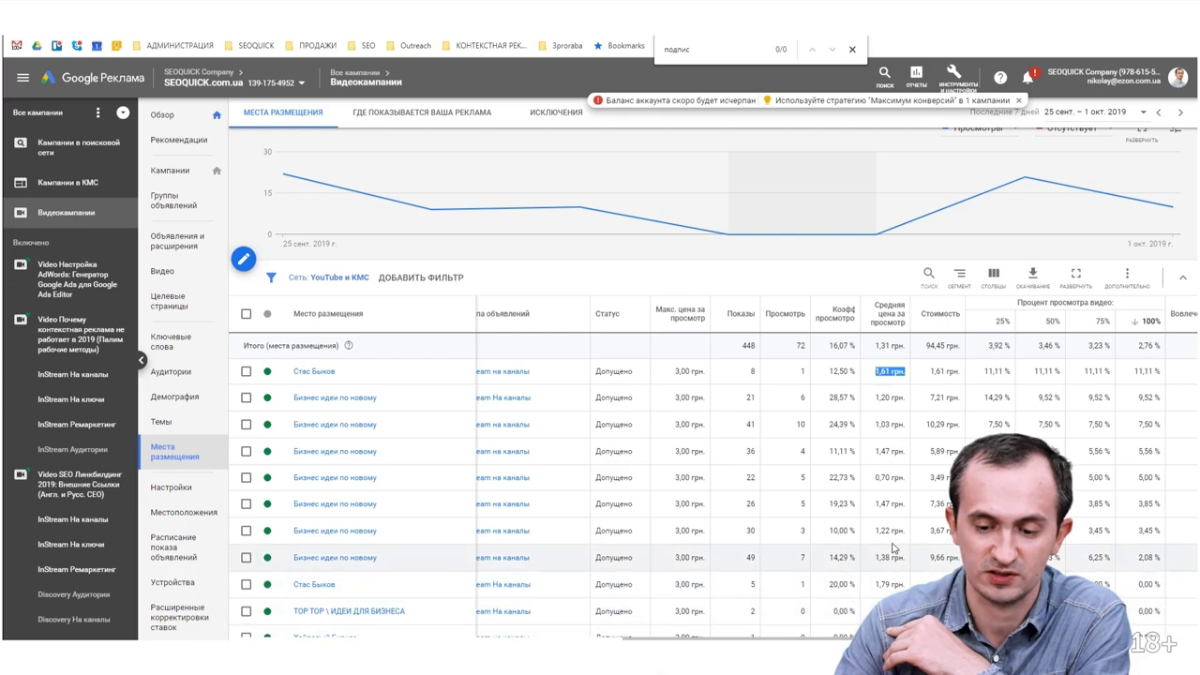
{"action": "scroll", "coordinate": [893, 548], "scroll_direction": "down", "scroll_amount": 4}
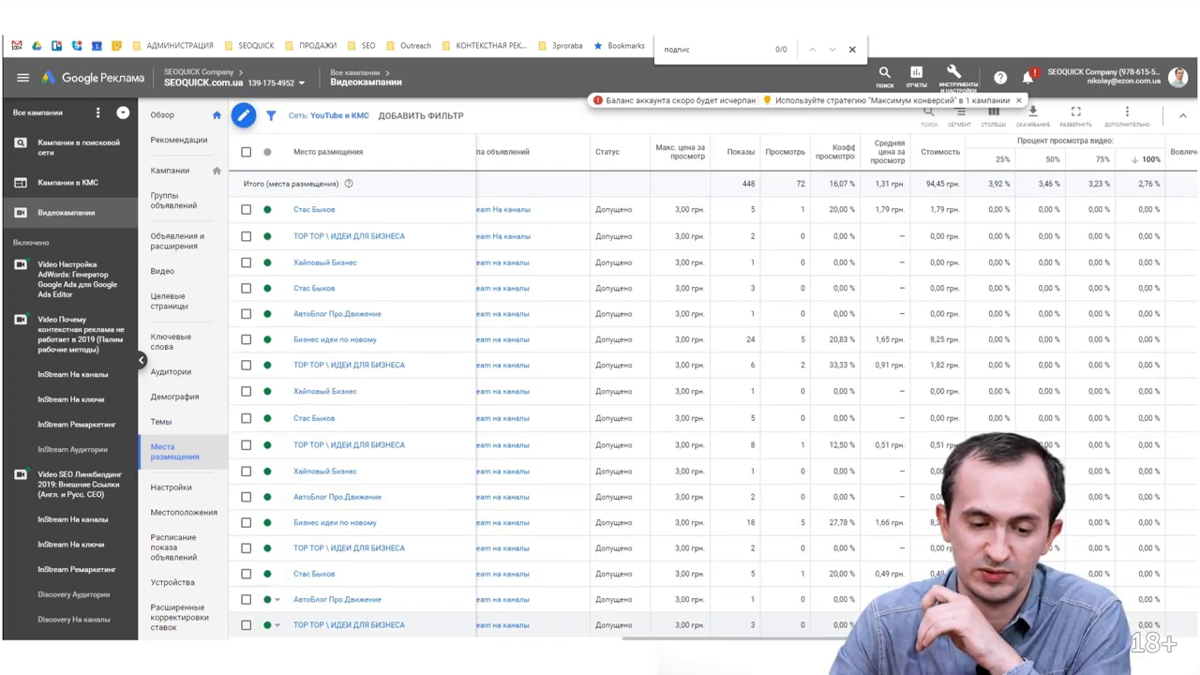
{"action": "scroll", "coordinate": [579, 619], "scroll_direction": "left", "scroll_amount": 5}
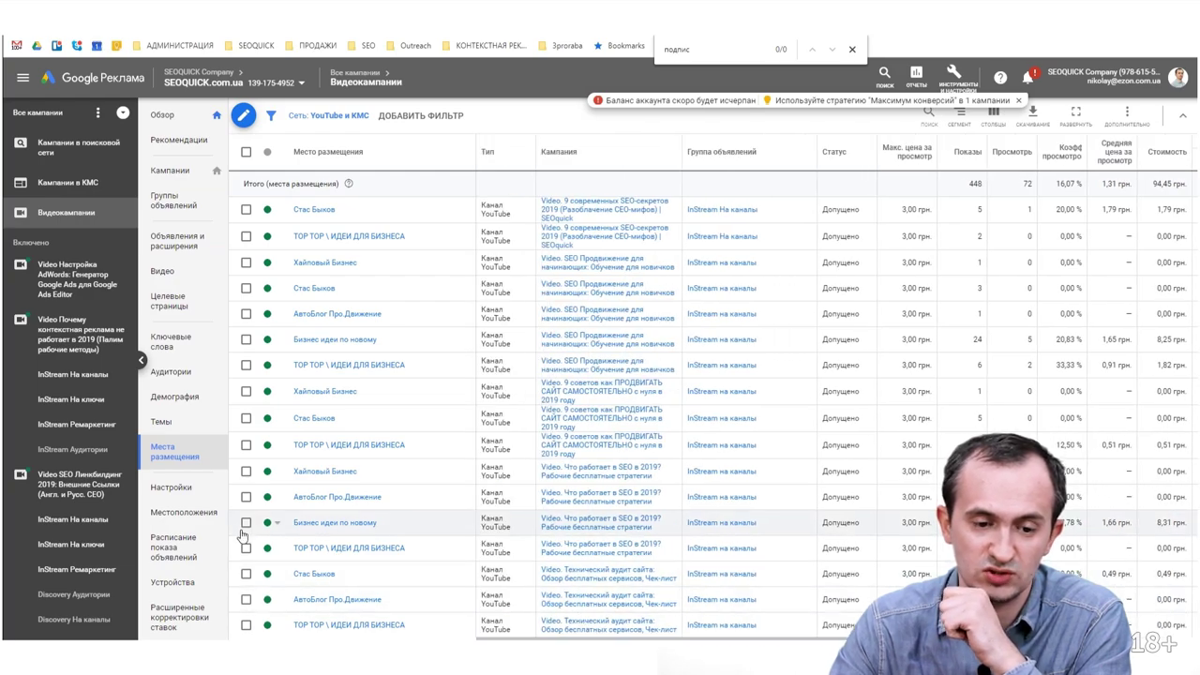
Show where the video ads actually appeared and examine the average cost per view for ivi.ru and the mobile apps
{"action": "scroll", "coordinate": [378, 278], "scroll_direction": "up", "scroll_amount": 5}
{"action": "left_click", "coordinate": [423, 117]}
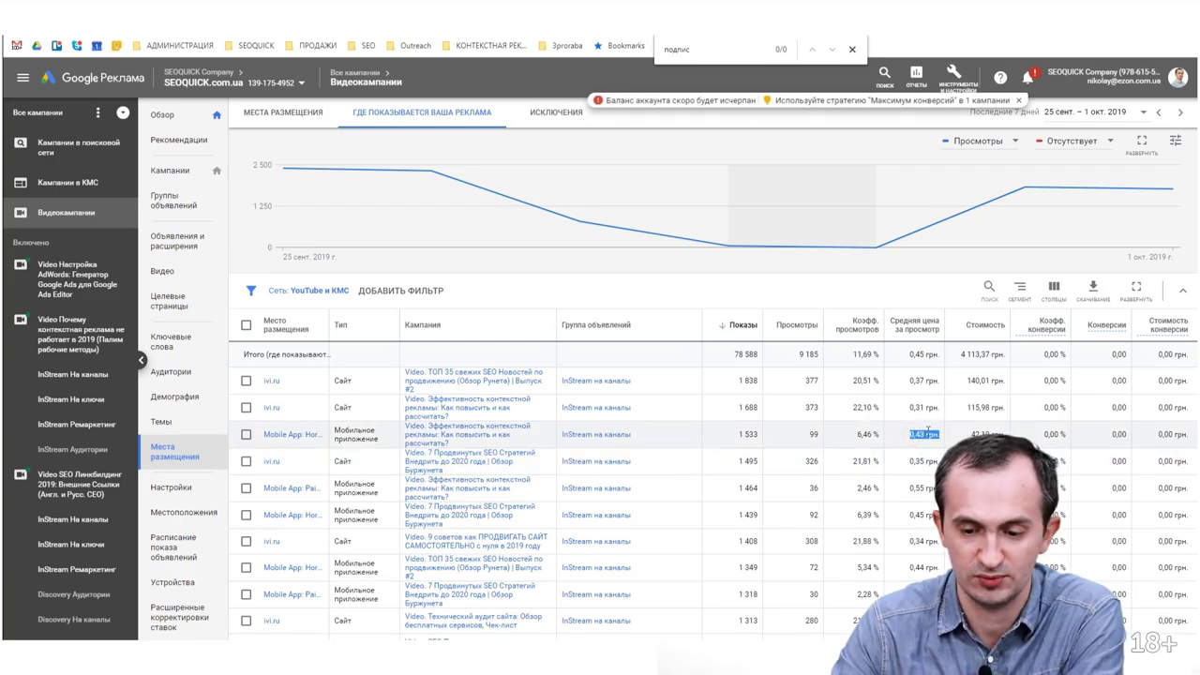
{"action": "left_click_drag", "start_coordinate": [907, 408], "coordinate": [943, 410]}
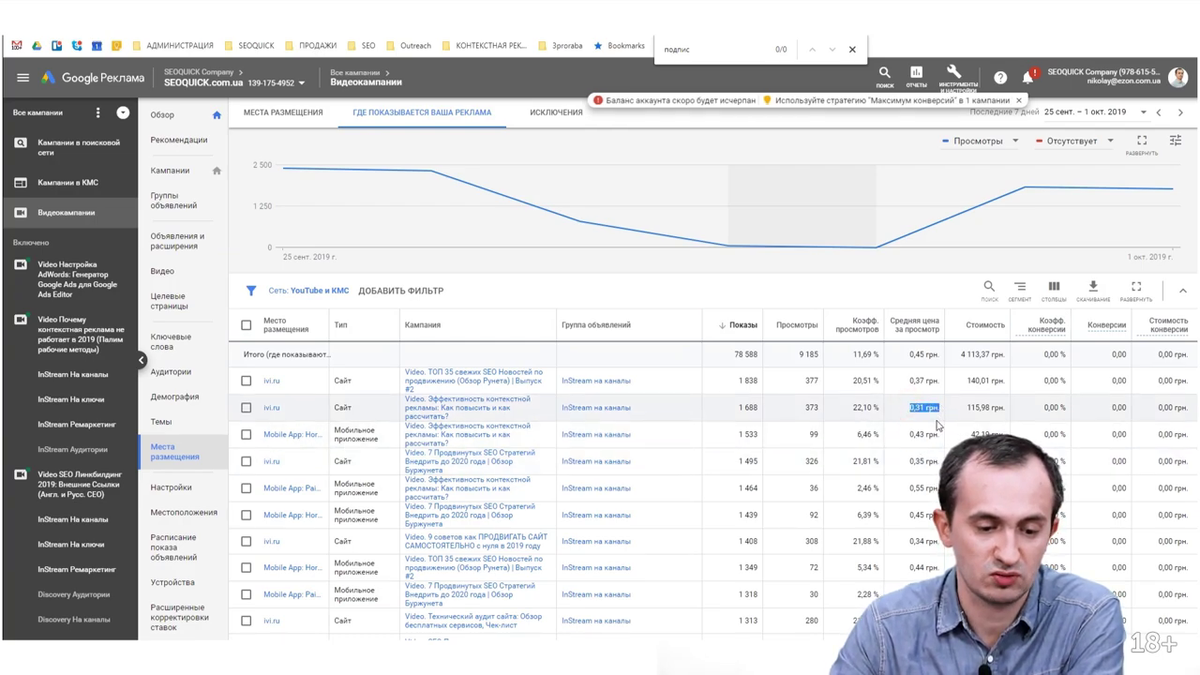
{"action": "scroll", "coordinate": [937, 424], "scroll_direction": "down", "scroll_amount": 4}
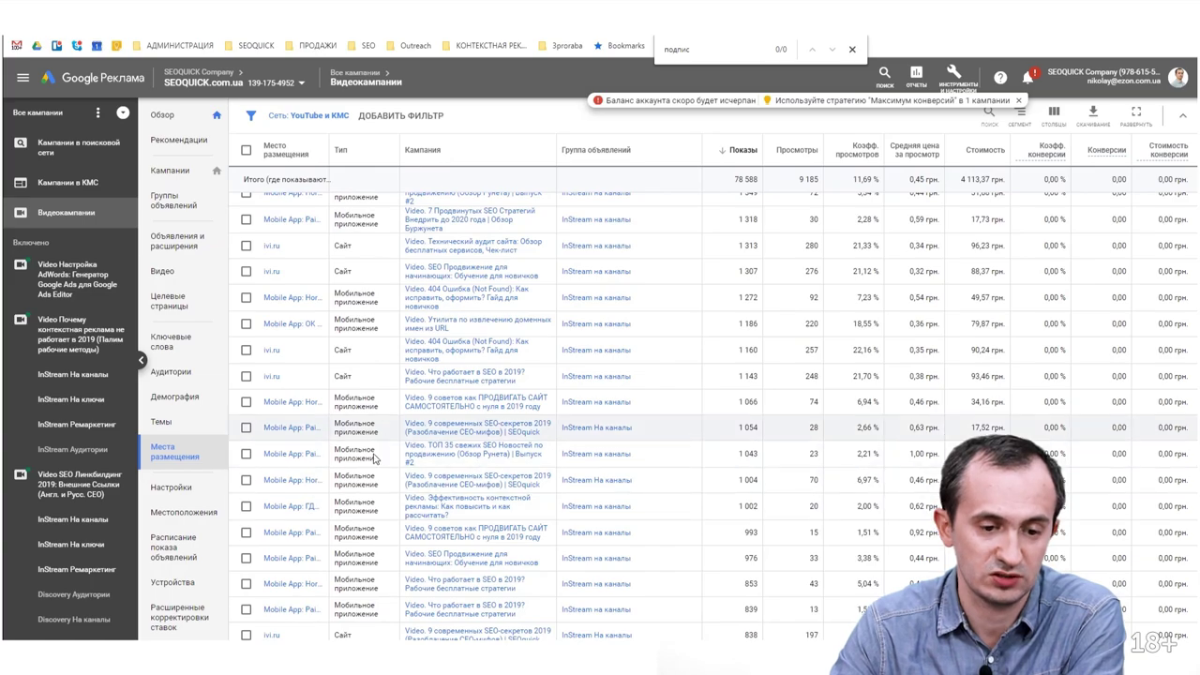
Widen the placement column of the ad placements table so the full site and mobile app names can be read
{"action": "left_click_drag", "start_coordinate": [325, 150], "coordinate": [502, 150]}
{"action": "scroll", "coordinate": [342, 385], "scroll_direction": "up", "scroll_amount": 5}
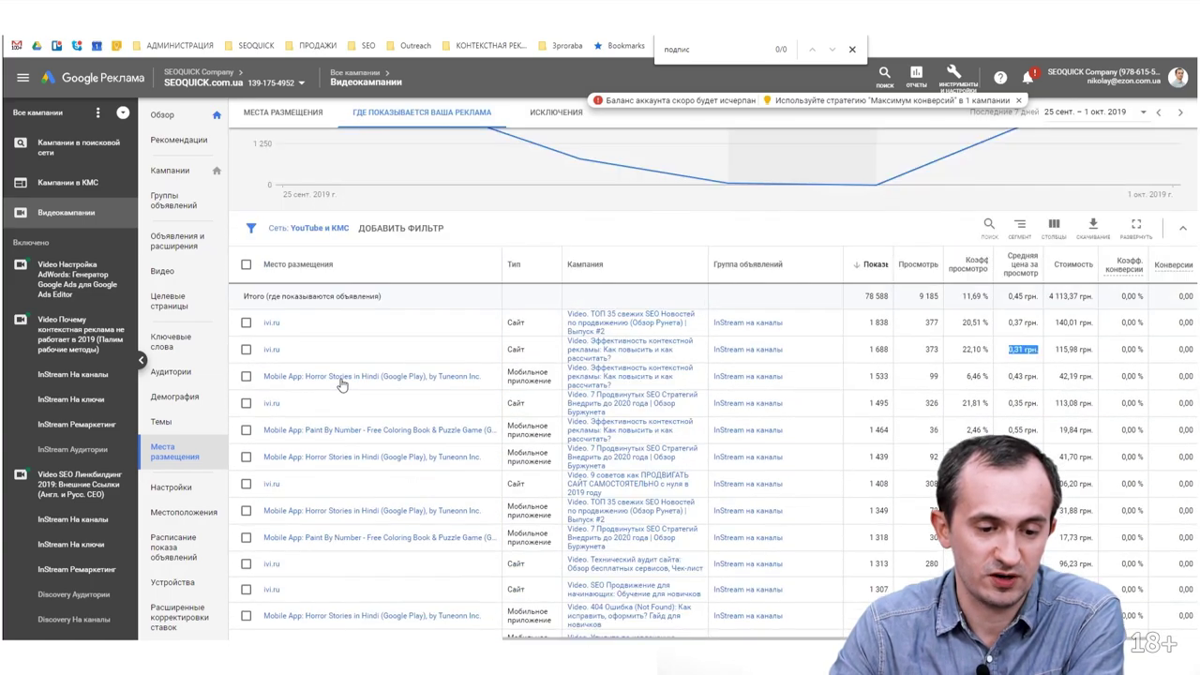
{"action": "scroll", "coordinate": [342, 385], "scroll_direction": "up", "scroll_amount": 1}
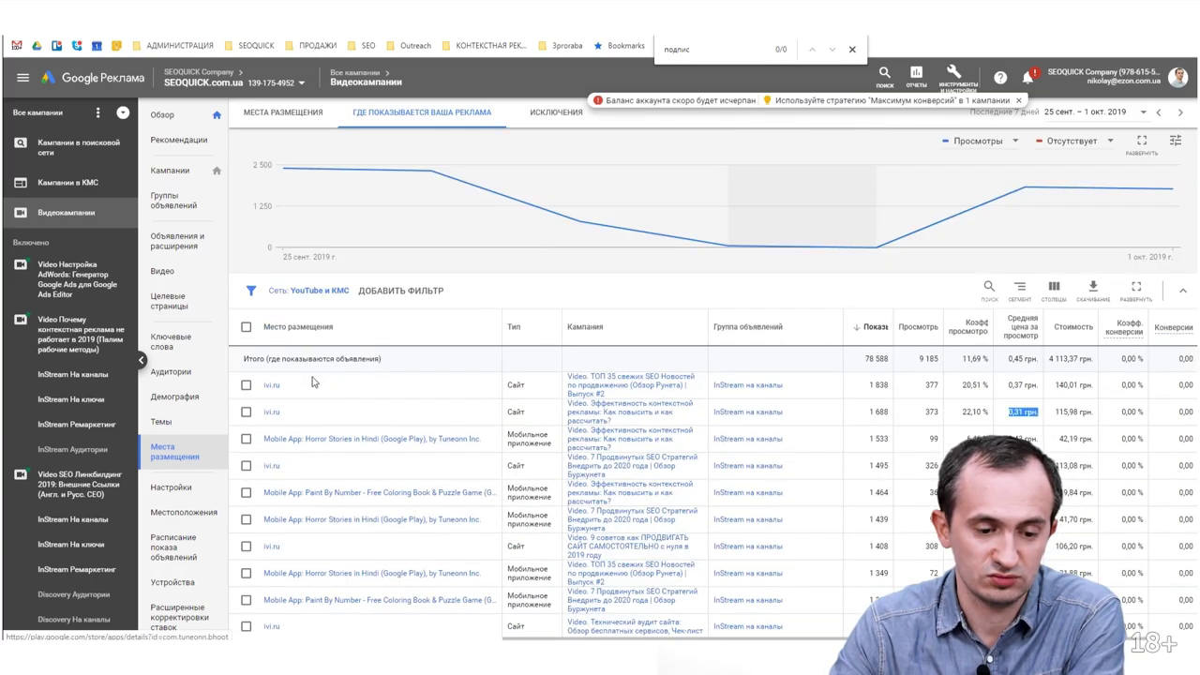
Select all the listed placements and look through the selected sites and mobile apps down to the end of the list
{"action": "left_click", "coordinate": [246, 326]}
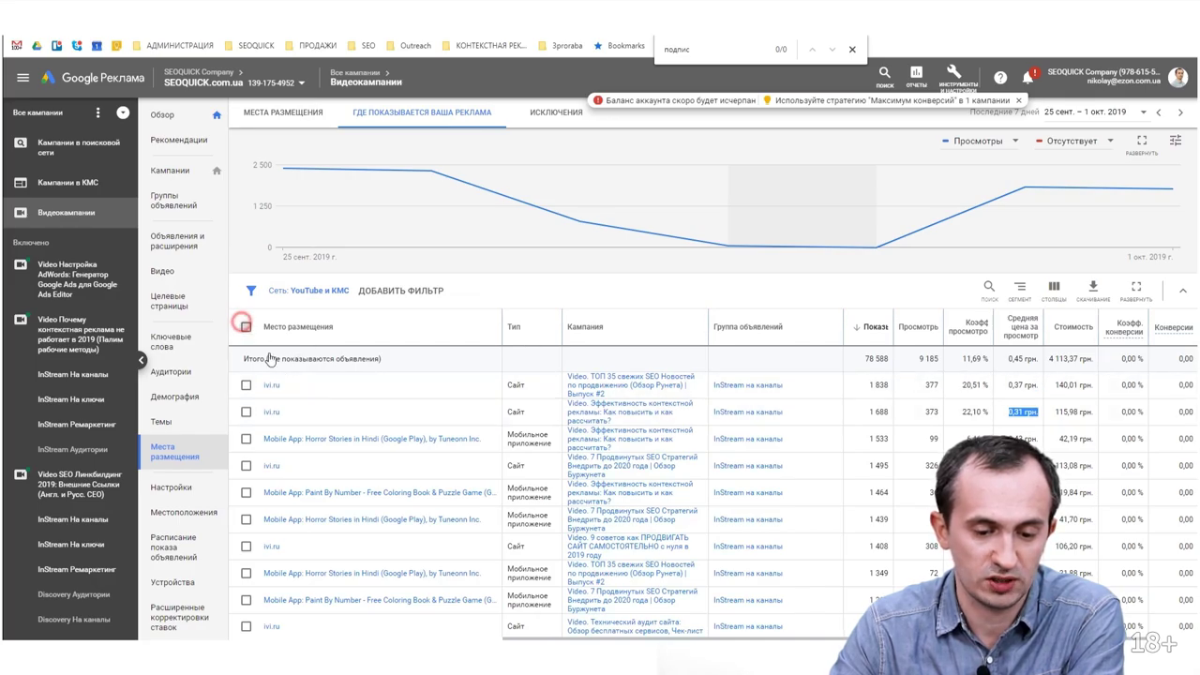
{"action": "scroll", "coordinate": [403, 483], "scroll_direction": "down", "scroll_amount": 5}
{"action": "scroll", "coordinate": [403, 482], "scroll_direction": "down", "scroll_amount": 20}
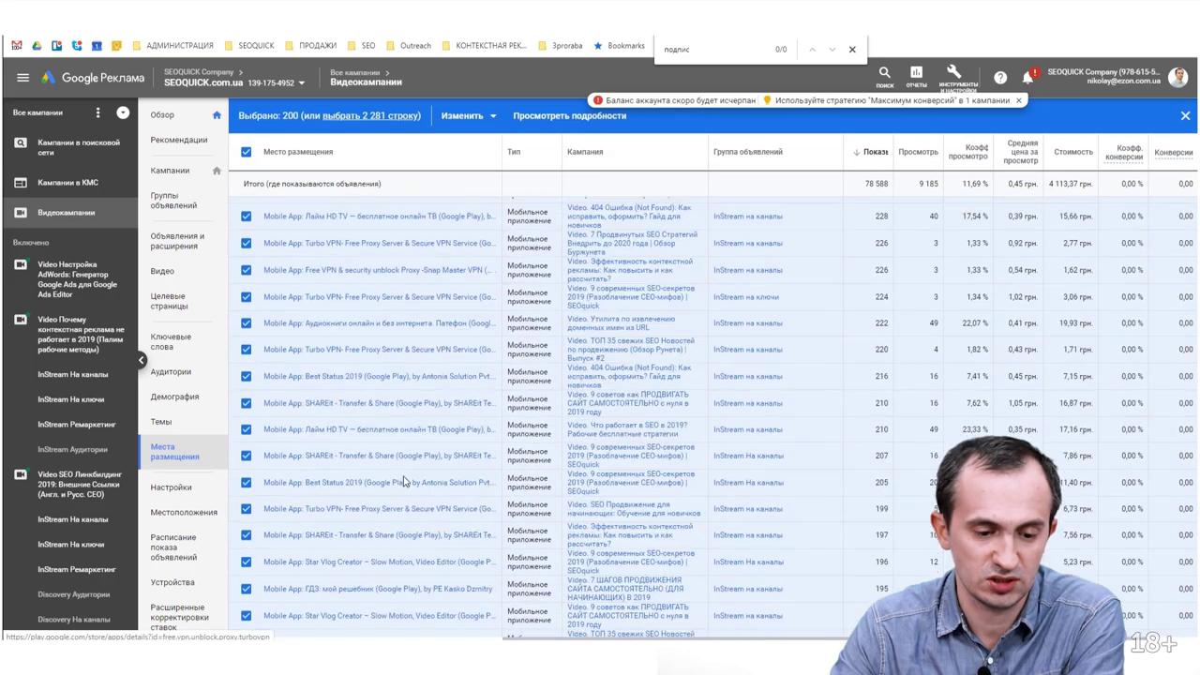
{"action": "scroll", "coordinate": [403, 481], "scroll_direction": "down", "scroll_amount": 2}
{"action": "scroll", "coordinate": [403, 481], "scroll_direction": "up", "scroll_amount": 20}
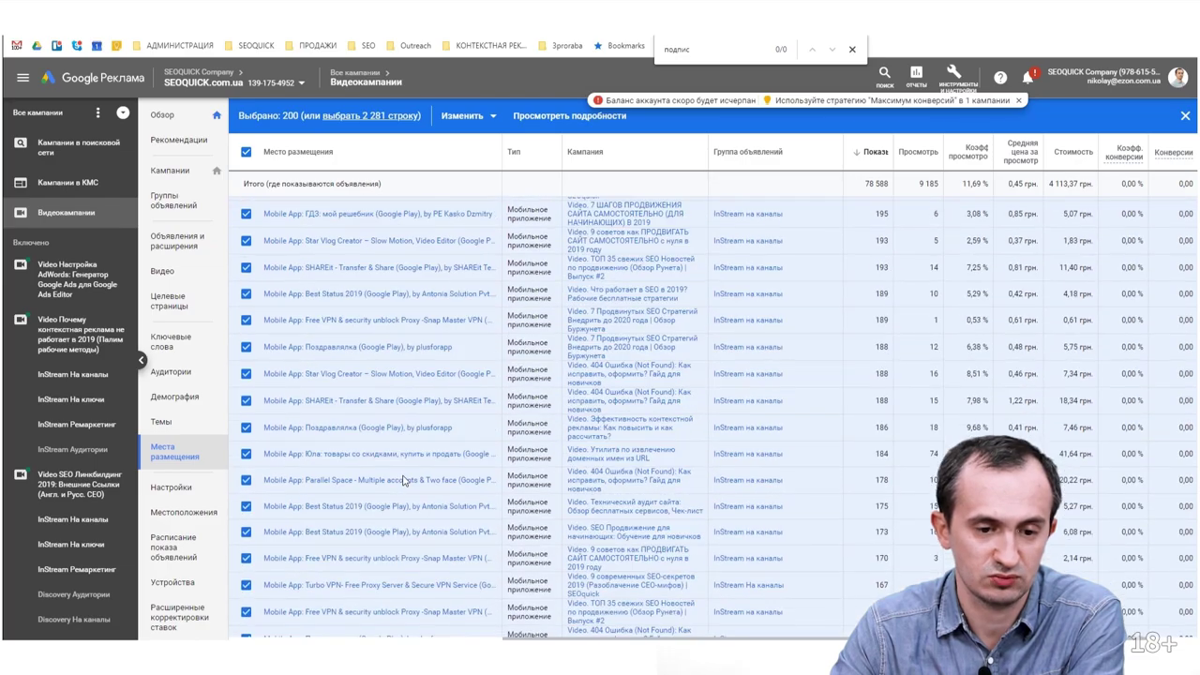
{"action": "scroll", "coordinate": [361, 384], "scroll_direction": "down", "scroll_amount": 5}
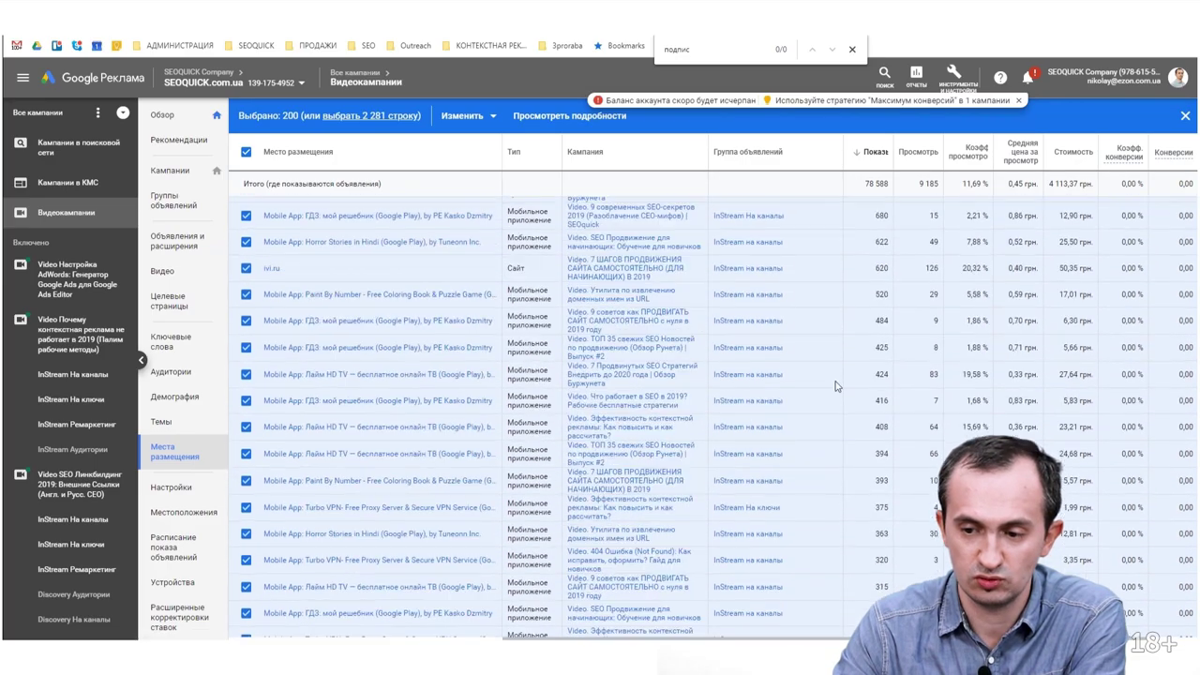
{"action": "scroll", "coordinate": [600, 403], "scroll_direction": "down", "scroll_amount": 15}
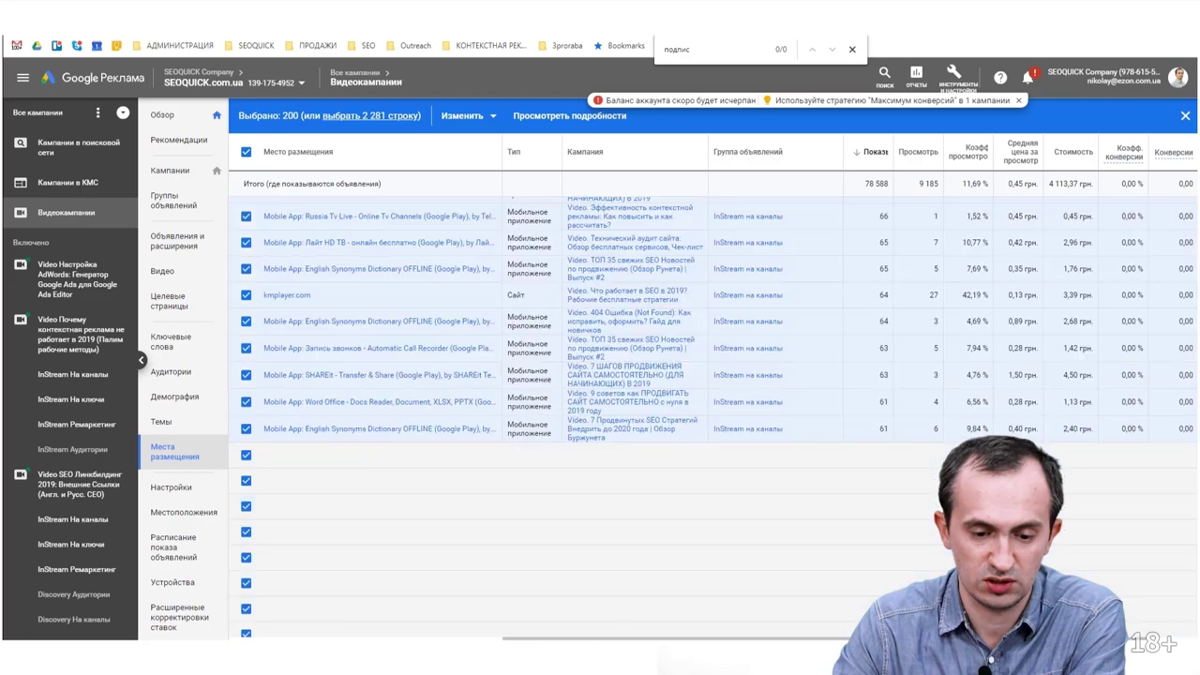
{"action": "scroll", "coordinate": [1168, 94], "scroll_direction": "up", "scroll_amount": 20}
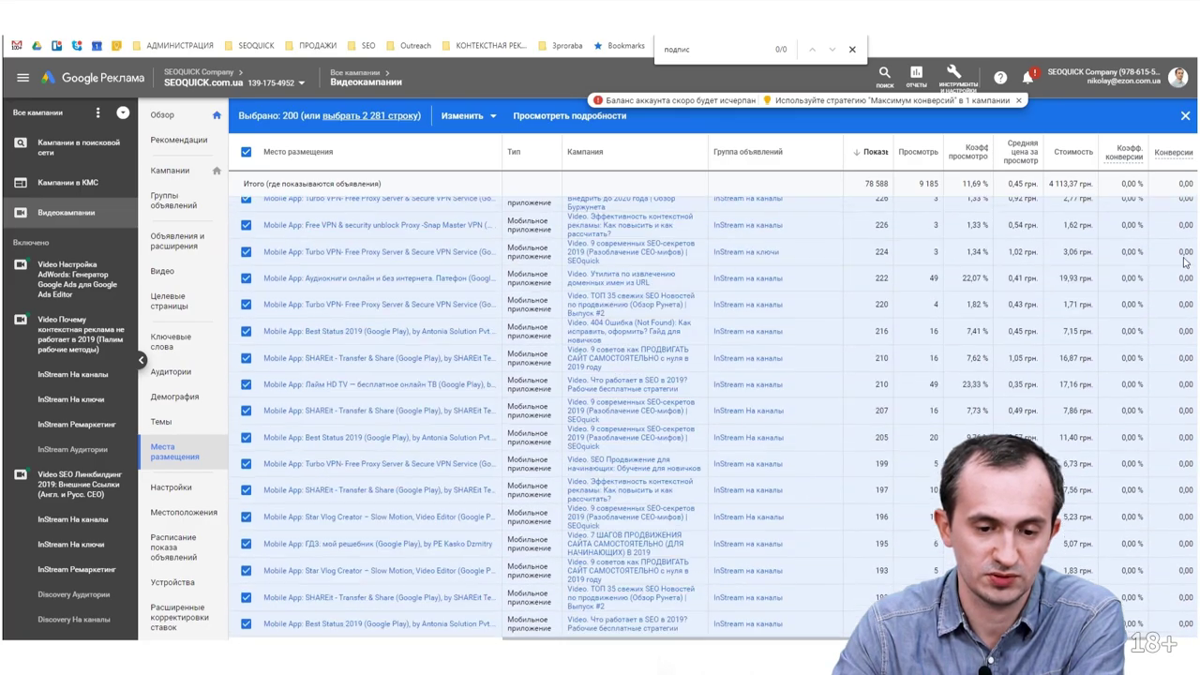